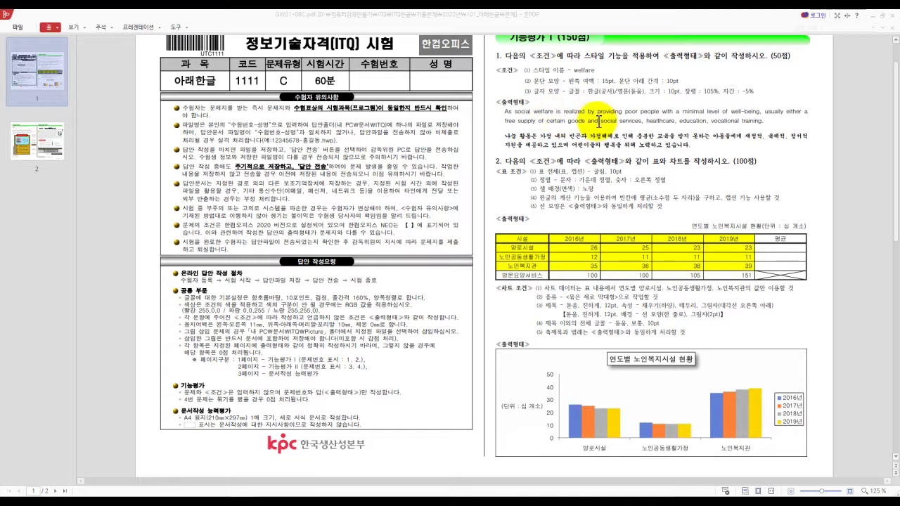
# Step: Look through both pages of the exam PDF and restore its window from full screen to its smaller size
pyautogui.scroll(-3, 441, 369)
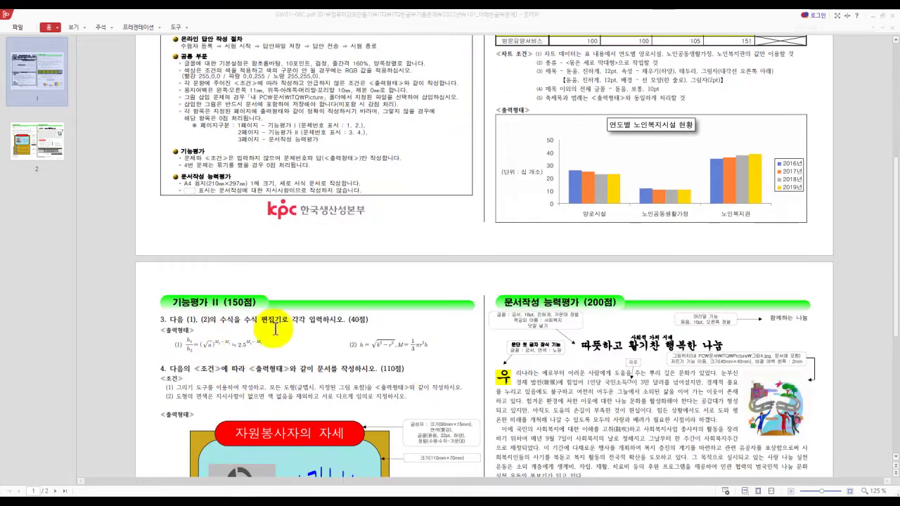
pyautogui.scroll(4, 569, 428)
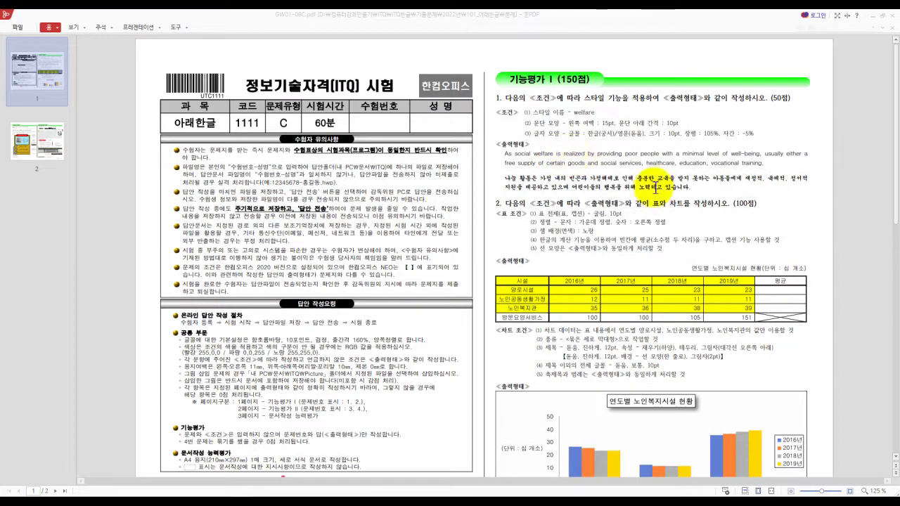
pyautogui.scroll(-4, 390, 270)
pyautogui.scroll(-3, 382, 285)
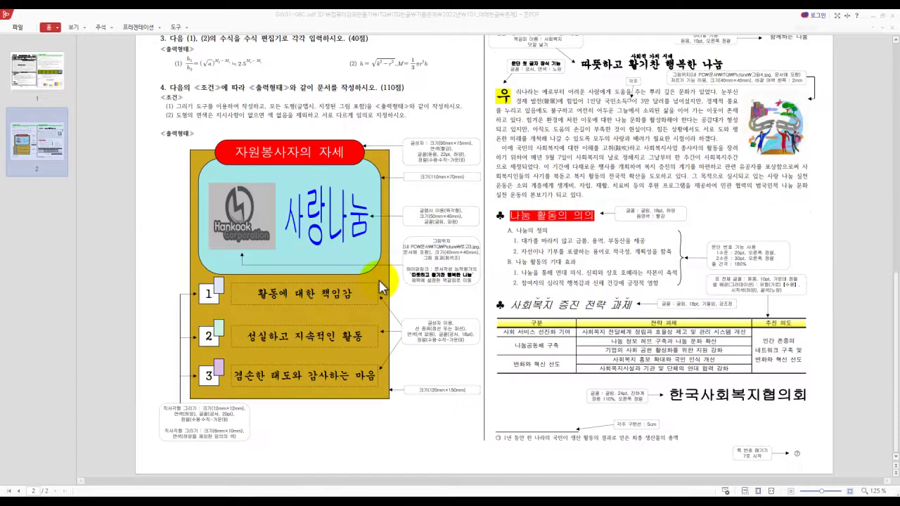
pyautogui.doubleClick(414, 18)
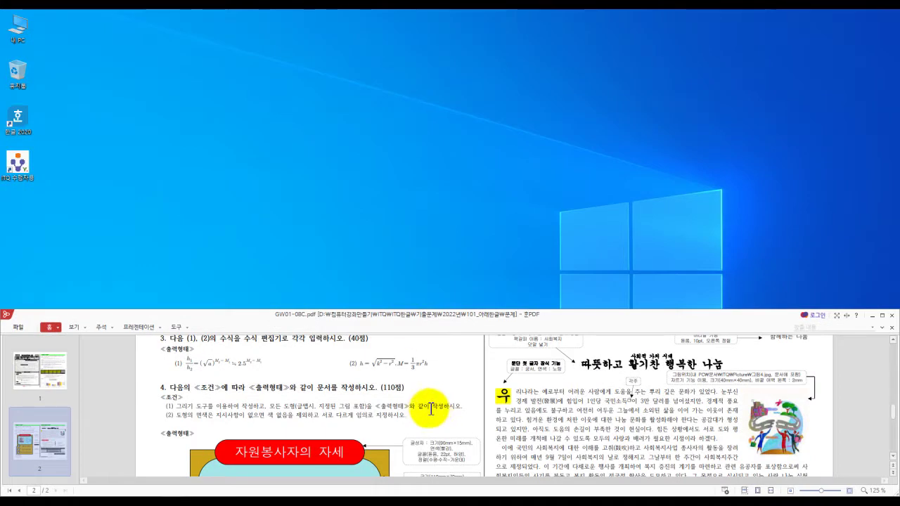
pyautogui.scroll(-5, 436, 411)
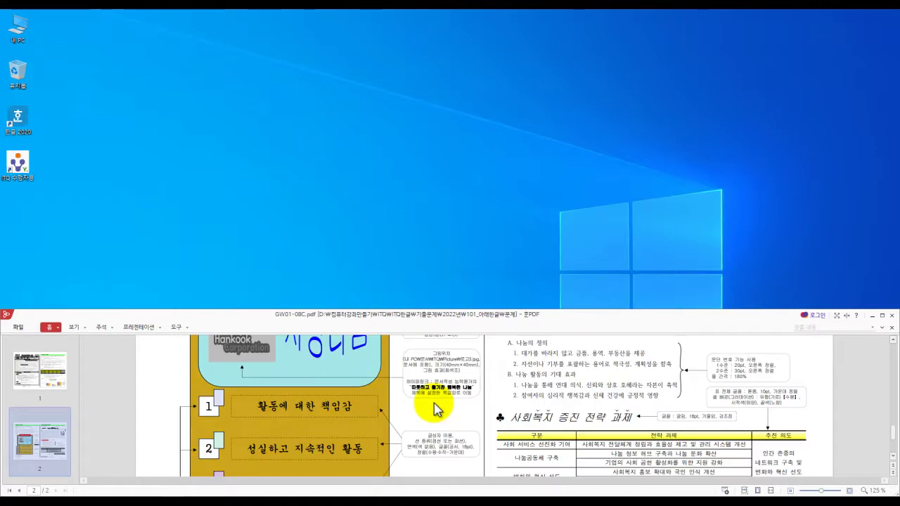
pyautogui.scroll(5, 435, 412)
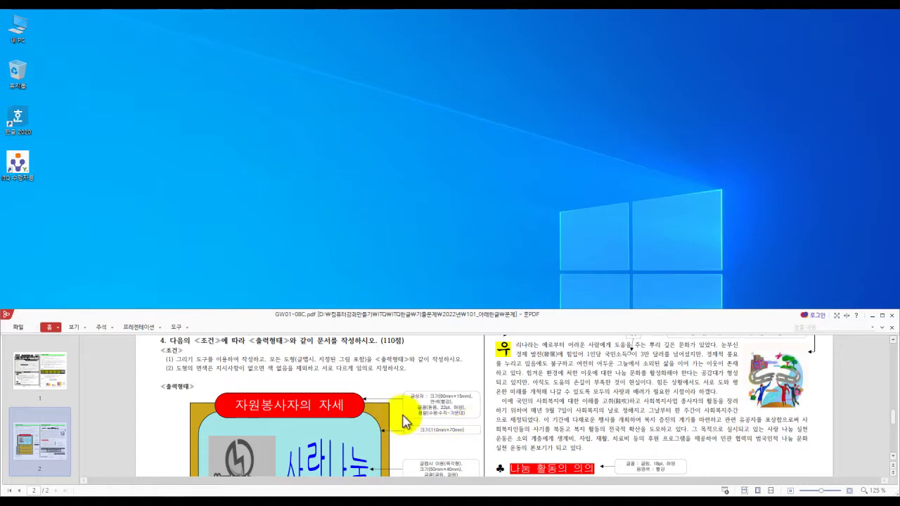
pyautogui.scroll(2, 480, 447)
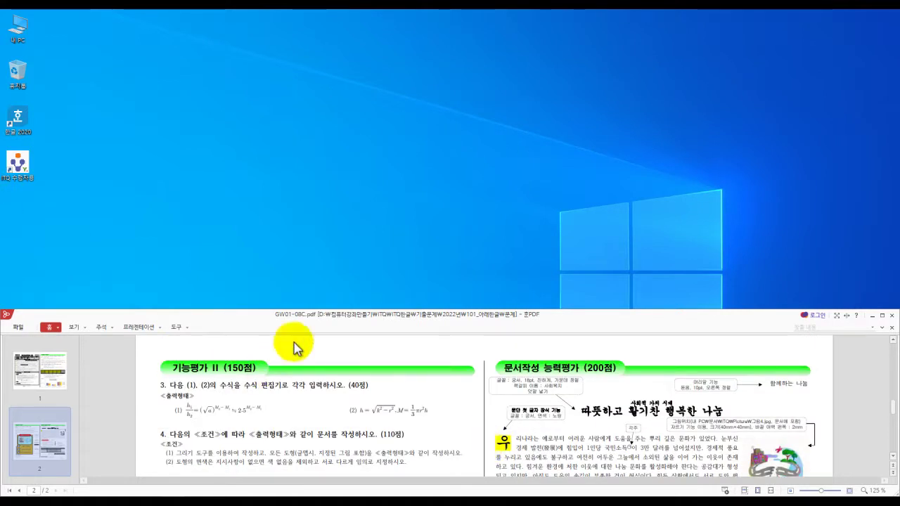
# Step: Switch to Hangul 2020 and create a new blank document
pyautogui.click(21, 206)
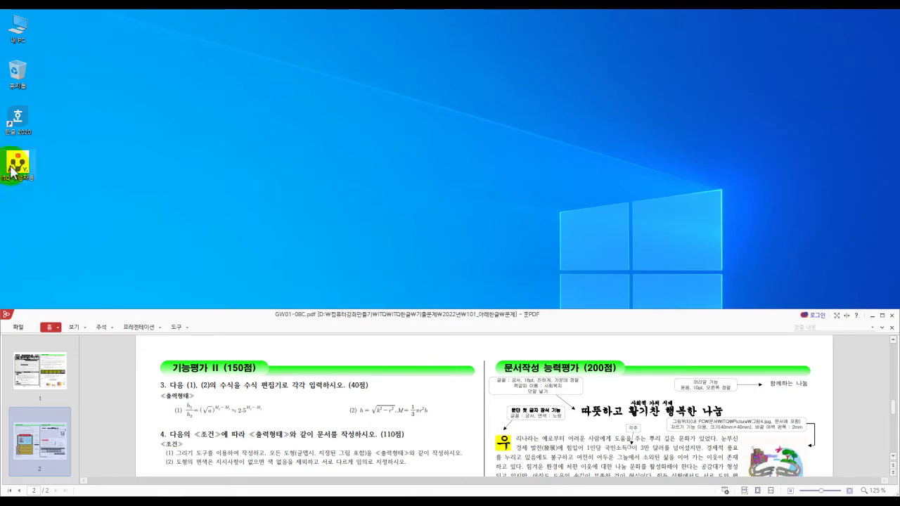
pyautogui.click(37, 181)
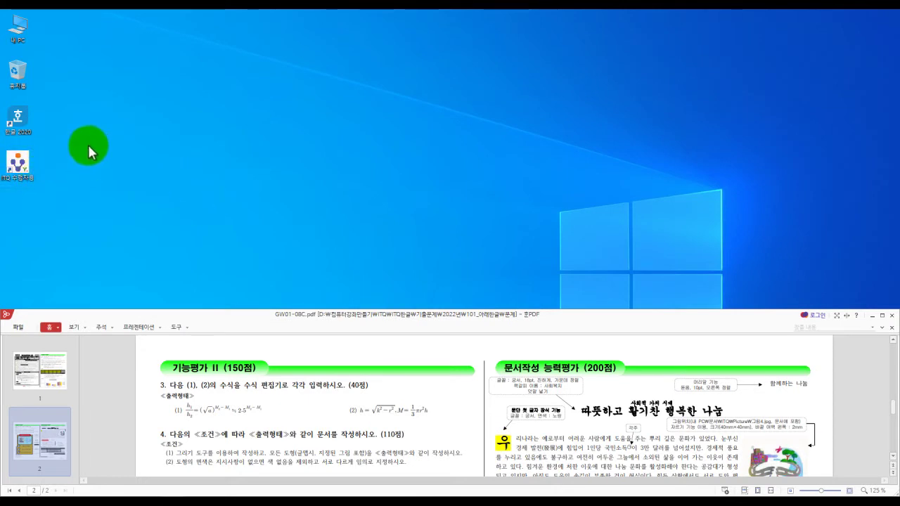
pyautogui.click(37, 132)
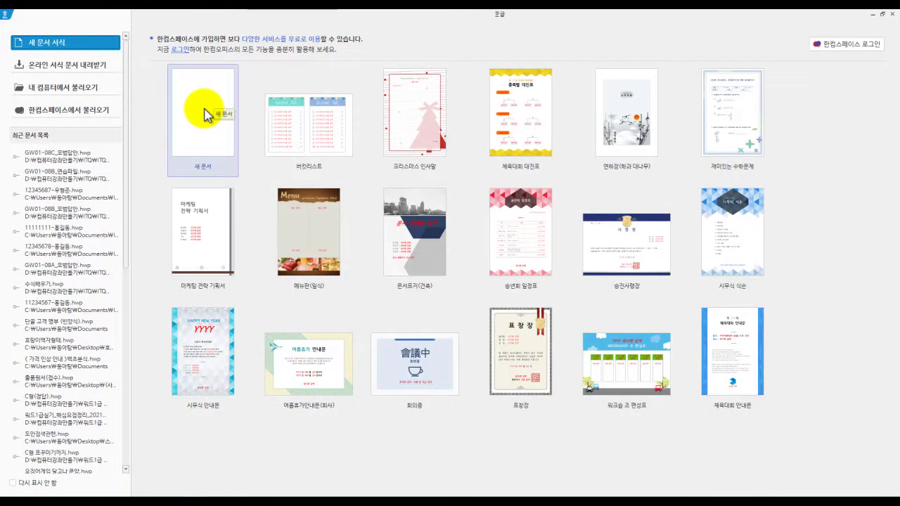
pyautogui.click(204, 115)
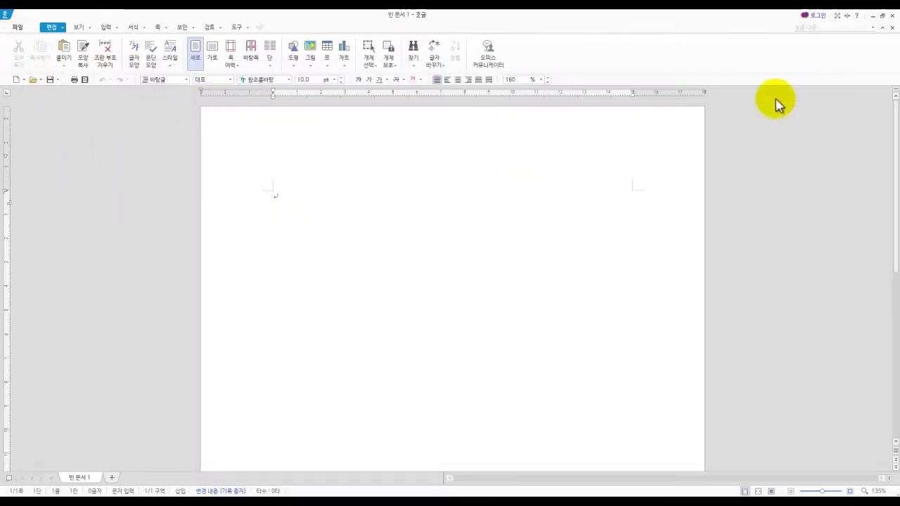
# Step: Set the page margins to 10 mm for top, header, footer and bottom, and 11 mm for left and right
pyautogui.press('F7')
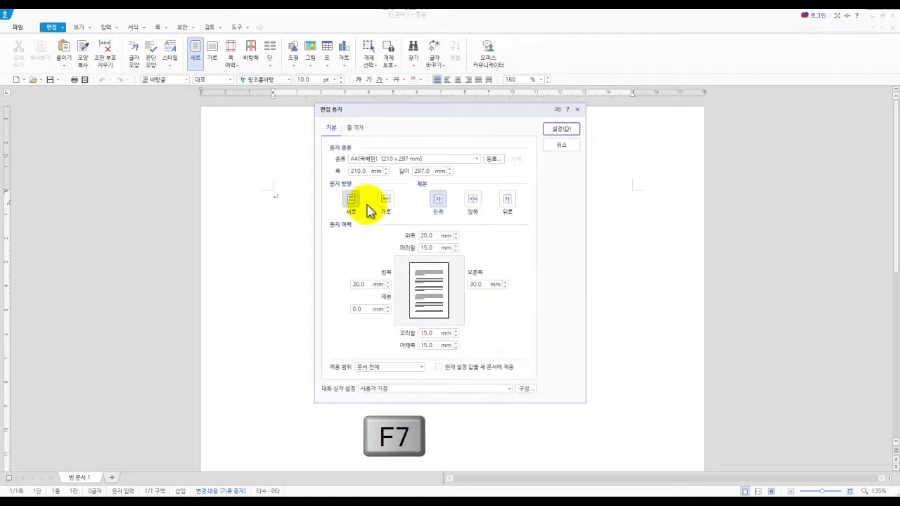
pyautogui.press('Tab')
pyautogui.write('10')
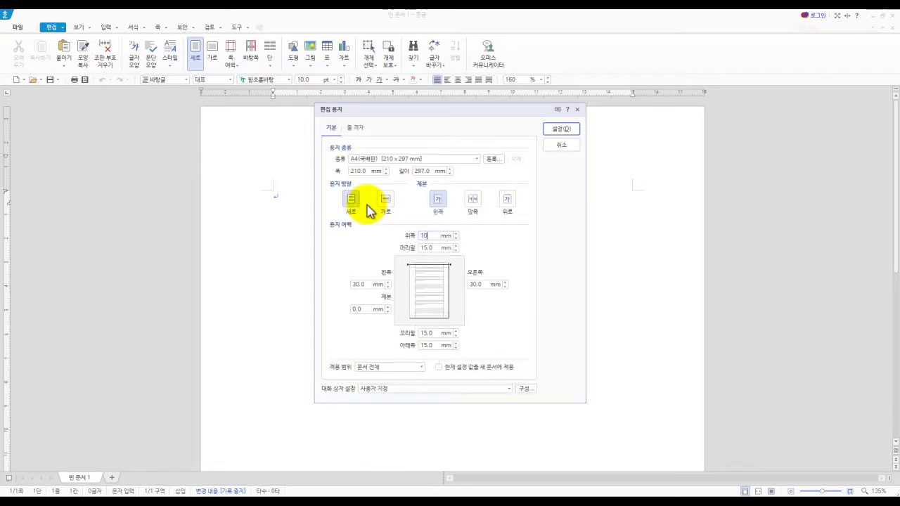
pyautogui.press('Tab')
pyautogui.write('10')
pyautogui.press('Tab')
pyautogui.write('11')
pyautogui.press('Tab')
pyautogui.press('Tab')
pyautogui.write('11')
pyautogui.press('Tab')
pyautogui.write('10')
pyautogui.press('Tab')
pyautogui.write('10')
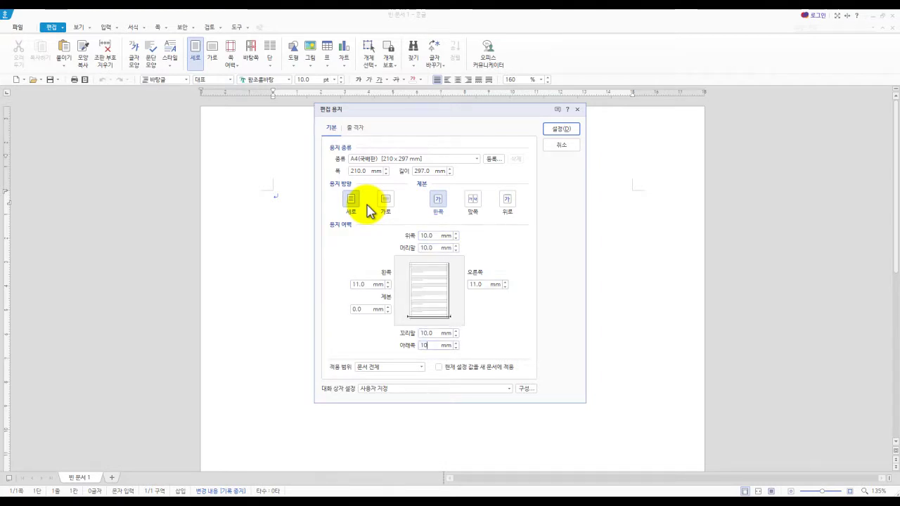
pyautogui.press('Return')
# Step: Enter the question numbers 1. and 2. on the first page, each followed by three or more blank lines
pyautogui.write('1.')
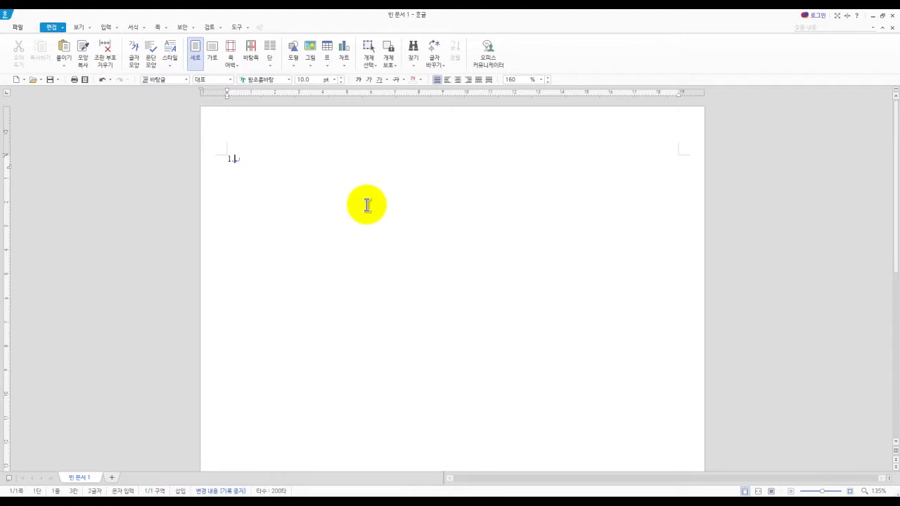
pyautogui.press('Hangul')
pyautogui.press('Left')
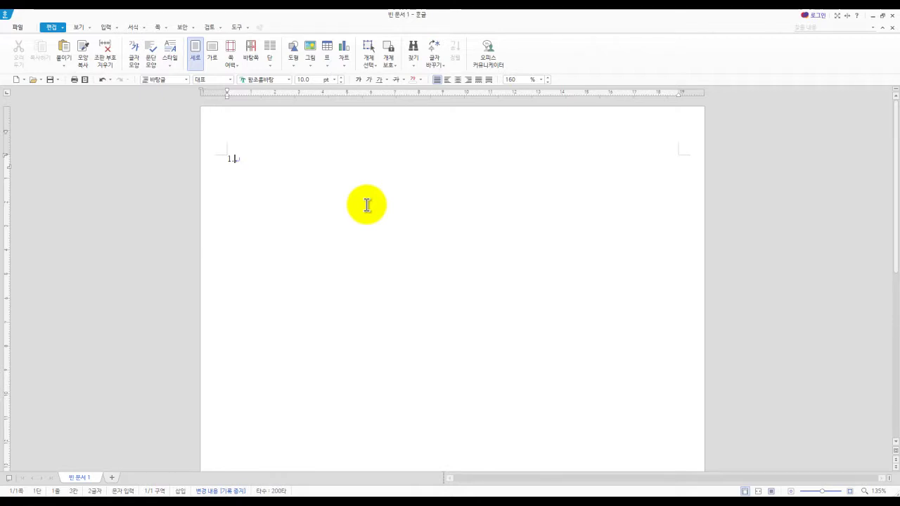
pyautogui.press('Return')
pyautogui.press('Return')
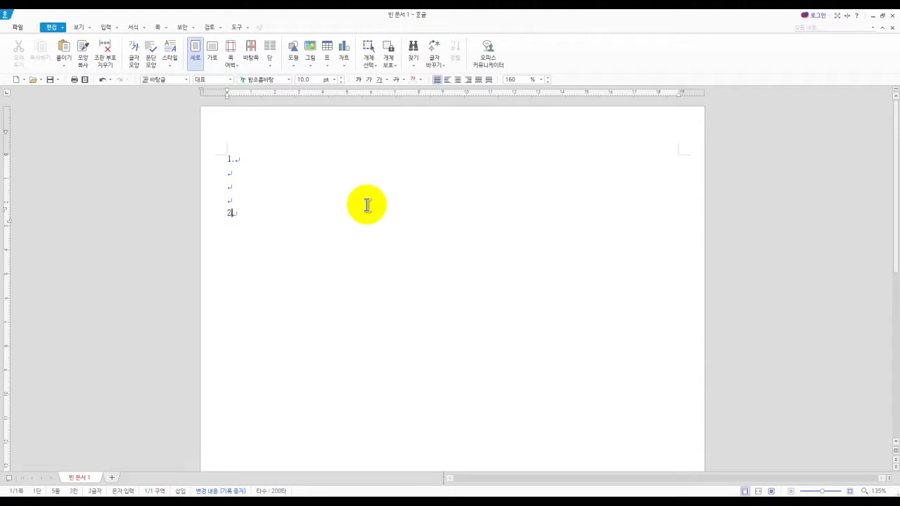
pyautogui.hotkey('shift', 'alt', 'Return')
pyautogui.hotkey('shift', 'alt', 'Return')
pyautogui.hotkey('shift', 'alt', 'Return')
pyautogui.hotkey('shift', 'alt', 'Return')
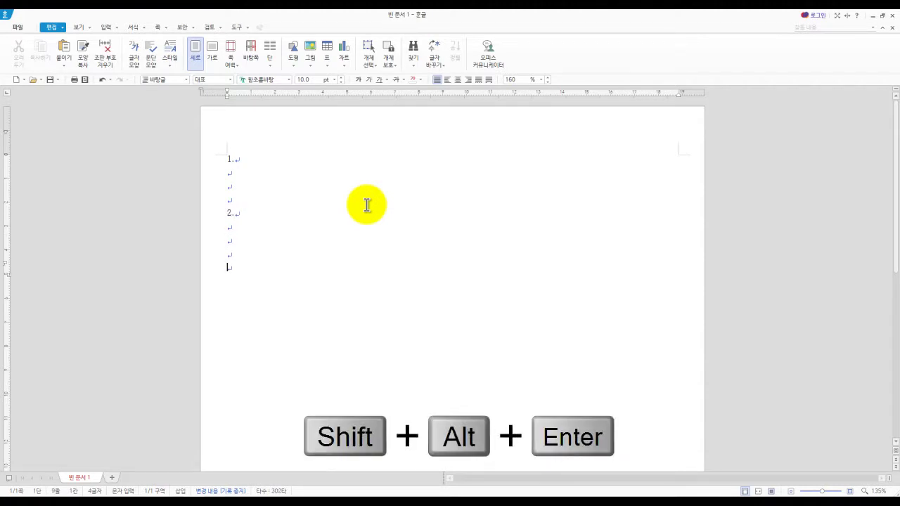
# Step: Add a second page as a new section with question numbers 3. and 4. separated by blank lines, plus an empty third section page
pyautogui.hotkey('ctrl', 'Return')
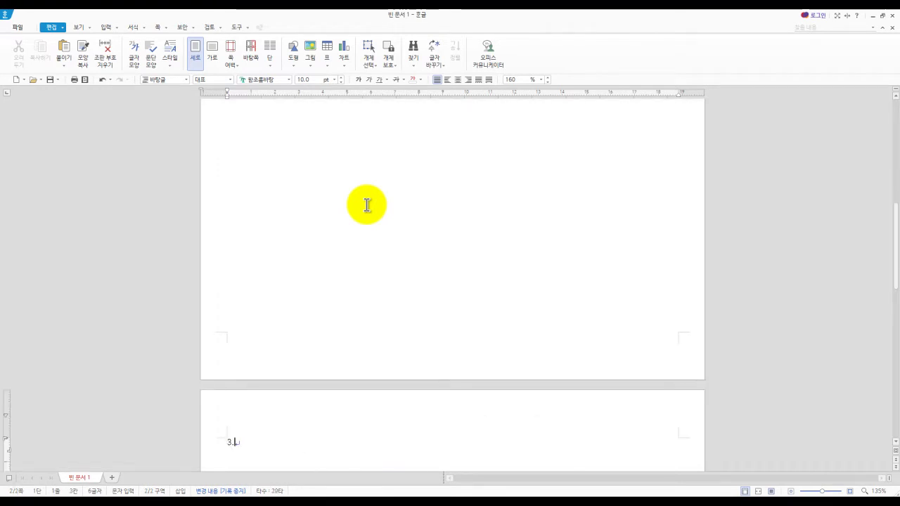
pyautogui.hotkey('shift', 'alt', 'Return')
pyautogui.hotkey('shift', 'alt', 'Return')
pyautogui.hotkey('shift', 'alt', 'Return')
pyautogui.hotkey('shift', 'alt', 'Return')
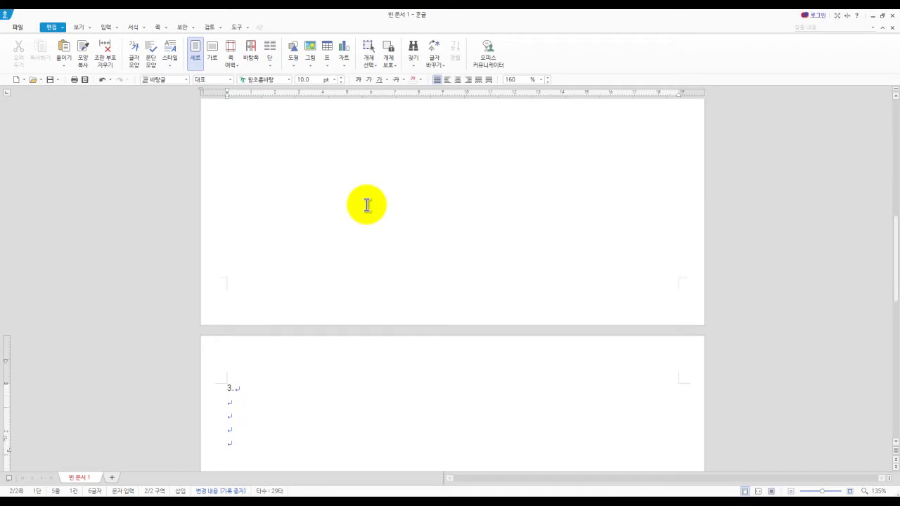
pyautogui.press('Return')
pyautogui.hotkey('shift', 'alt', 'Return')
pyautogui.hotkey('shift', 'alt', 'Return')
pyautogui.hotkey('shift', 'alt', 'Return')
pyautogui.hotkey('shift', 'alt', 'Return')
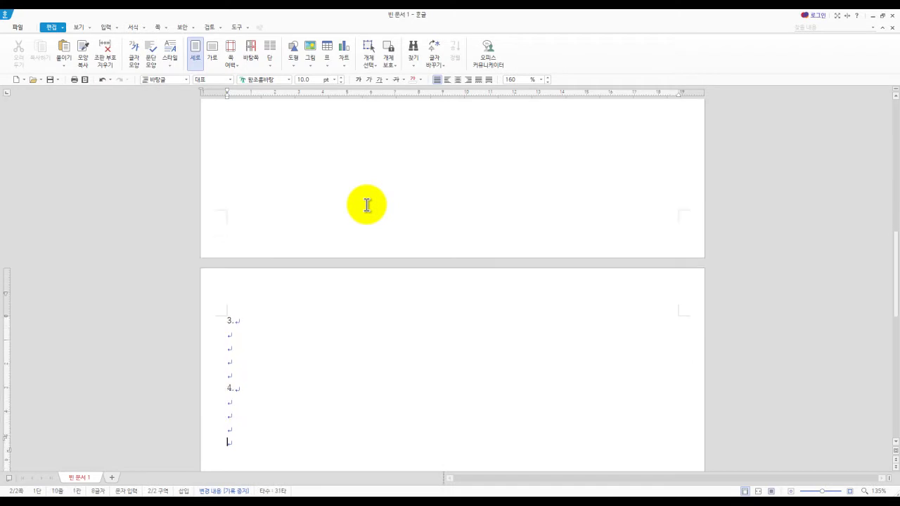
pyautogui.hotkey('ctrl', 'Return')
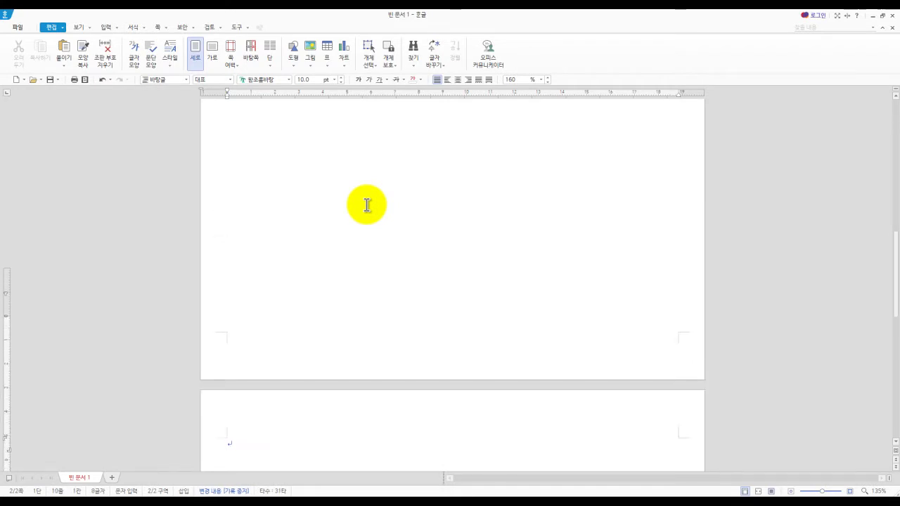
pyautogui.scroll(-3, 367, 205)
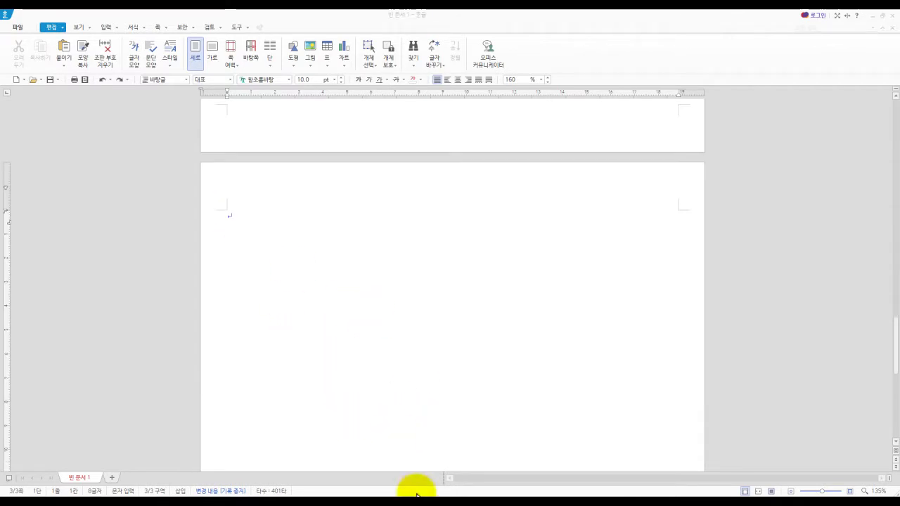
# Step: Restore the document window and resize it to fill the full screen width above the exam PDF
pyautogui.doubleClick(413, 18)
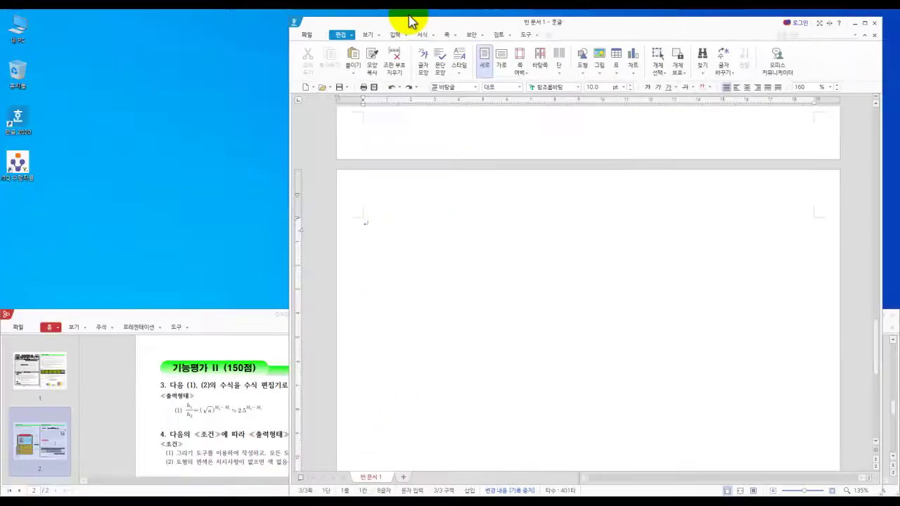
pyautogui.moveTo(437, 24); pyautogui.dragTo(168, 24)
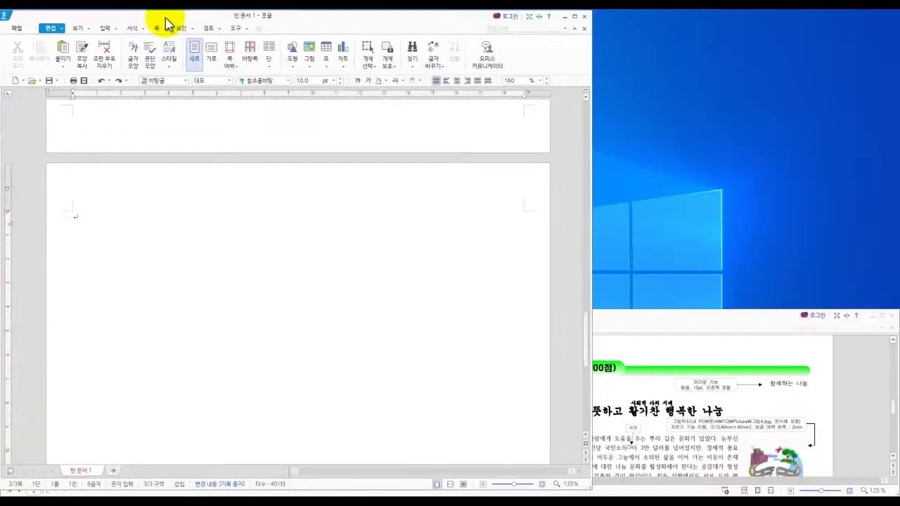
pyautogui.moveTo(584, 484); pyautogui.dragTo(892, 326)
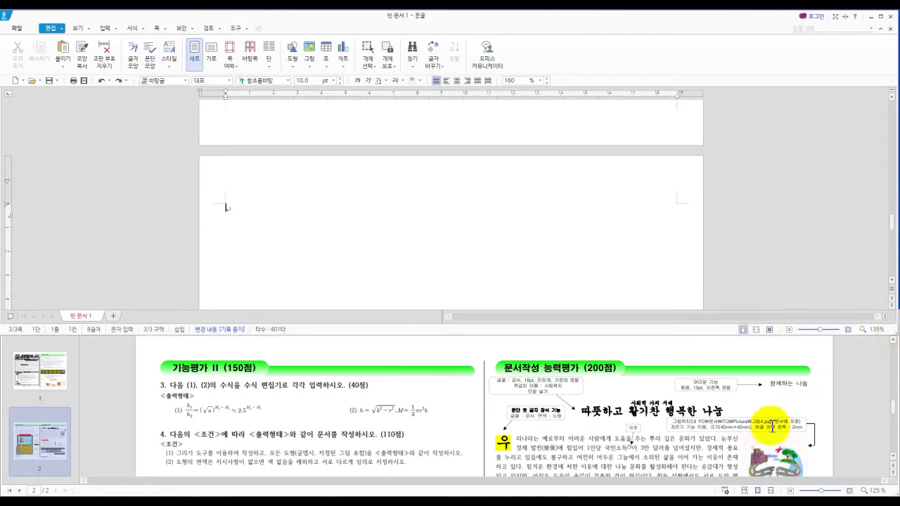
# Step: Collapse the exam PDF's page thumbnails and enlarge its 문서작성 능력평가 section to 175% for reading
pyautogui.click(580, 447)
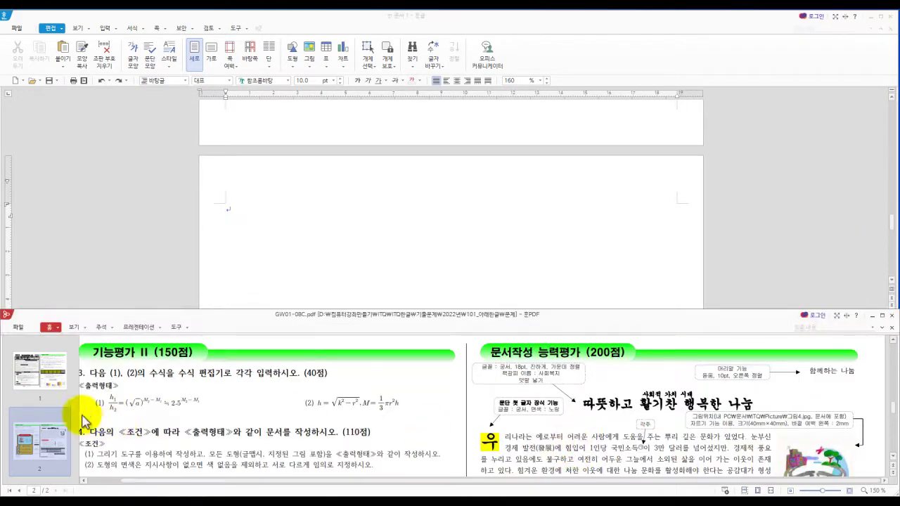
pyautogui.moveTo(80, 414); pyautogui.dragTo(3, 409)
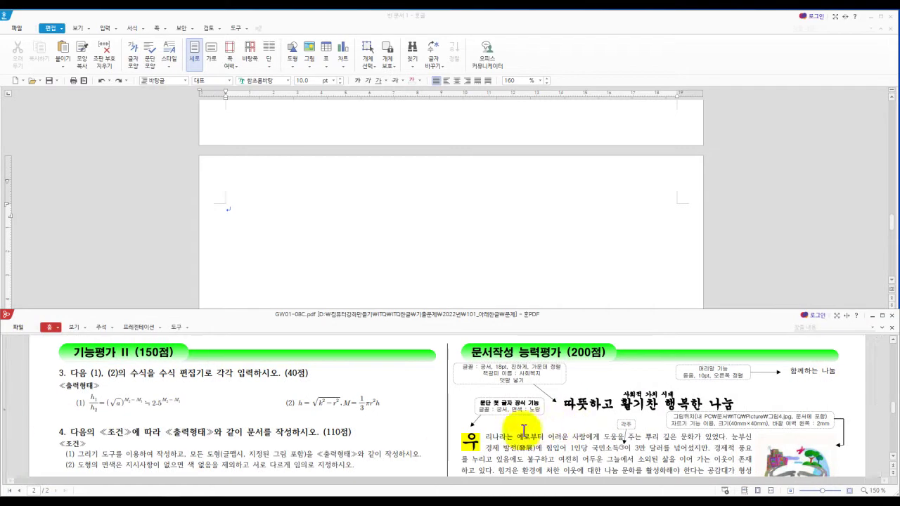
pyautogui.scroll(1, 537, 441)
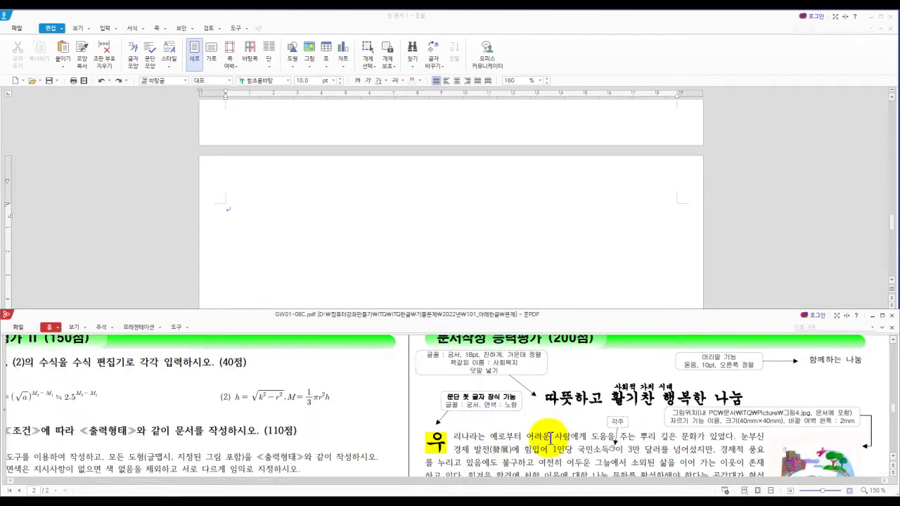
pyautogui.hscroll(1, 610, 487)
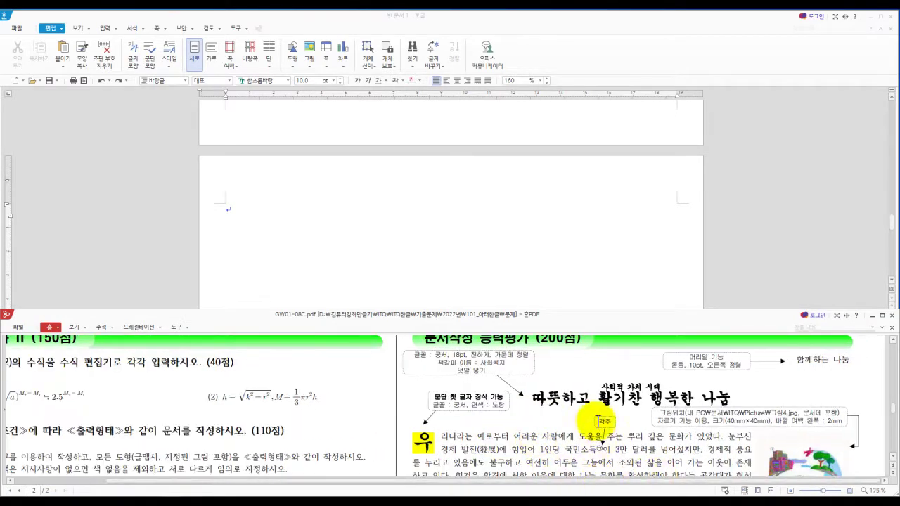
pyautogui.scroll(-2, 582, 428)
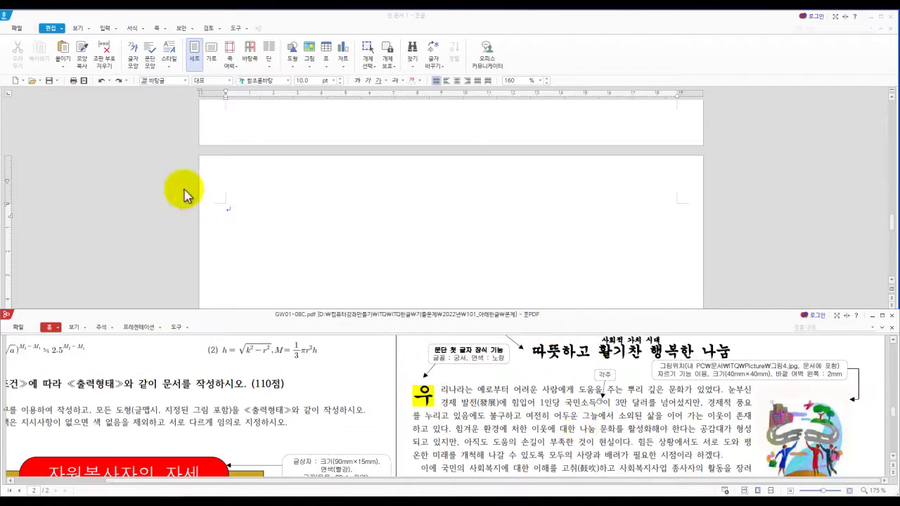
# Step: Enter the title 따뜻하고 활기찬 행복한 나눔 on the third page and, after a blank line, the first body paragraph from the exam PDF
pyautogui.click(245, 212)
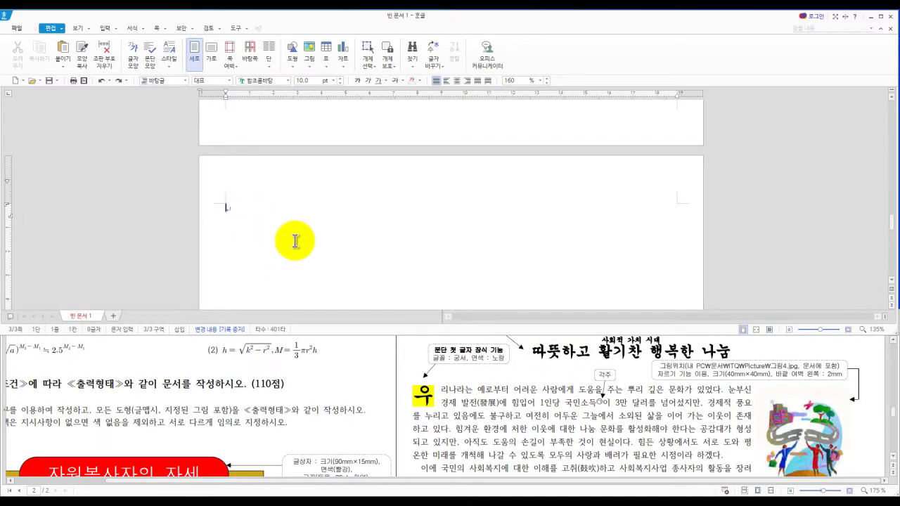
pyautogui.write('따뜻하고 활기찬 행복한 나눔')
pyautogui.click(376, 253)
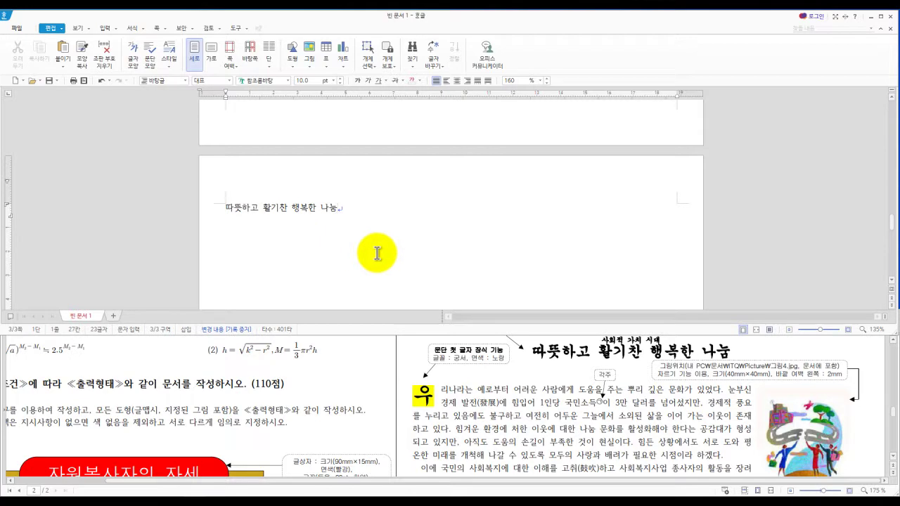
pyautogui.press('Return')
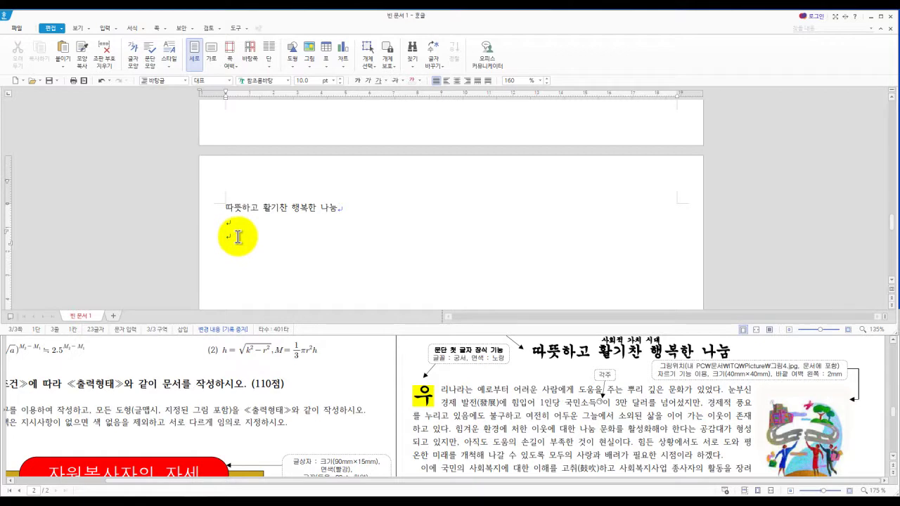
pyautogui.write('우리나라는 예로부터 어려운 사람에게 도움을 주는 뿌리 깊은 문화가 있었다. 눈부신 경제 발전(發展)에 힘입어 1인당 국민소득이 3만 달러를 넘어섰지만, 경제적 풍요를 누리고 있음에도 불구하고 여전히 어두운 그늘에서 소외된 삶을 이어 가는 이웃이 존재하고 있다. 힘겨운 환경에 처한 이웃에 대한 나눔 문화를 활성화해야 한다는 공감대가 형성되고 있지만, 아직도 도움의 손길이 부족한 것이 현실이다. 힘든 상황에서도 서로 도와 평온한 미래를 개척해 나갈 수 있도록 모두의 사랑과 배려가 필요한 시점이라 하겠다.')
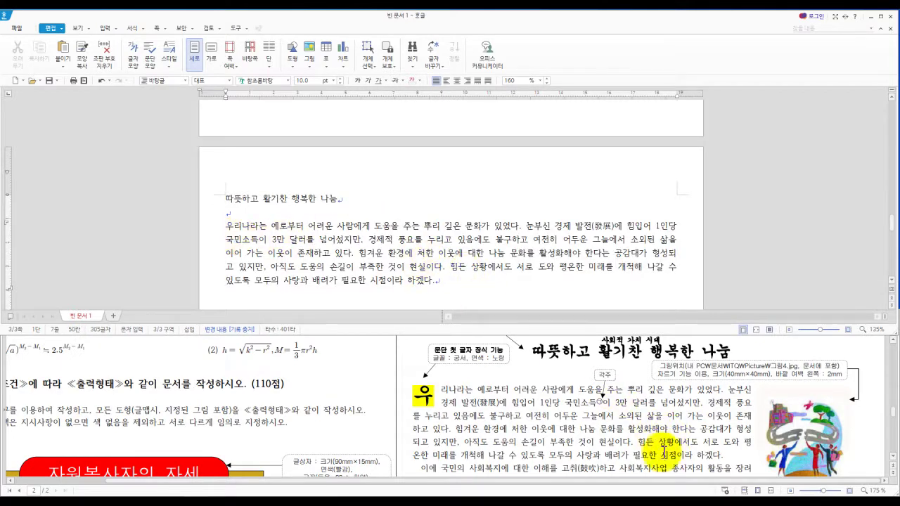
# Step: Start a new paragraph below the first body paragraph and enter the exam PDF's second paragraph, beginning 이에 국민의 사회복지에 대한 이해를 고취(鼓吹)하고
pyautogui.scroll(-1, 675, 435)
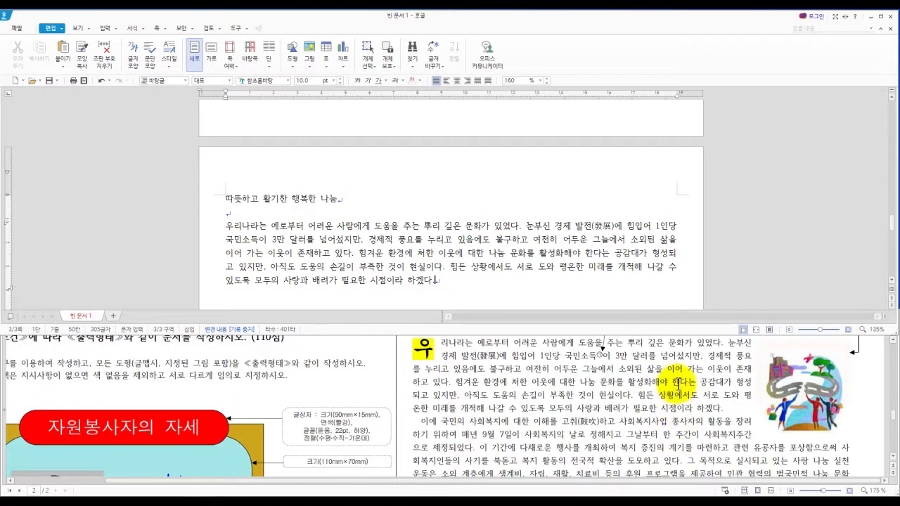
pyautogui.click(726, 407)
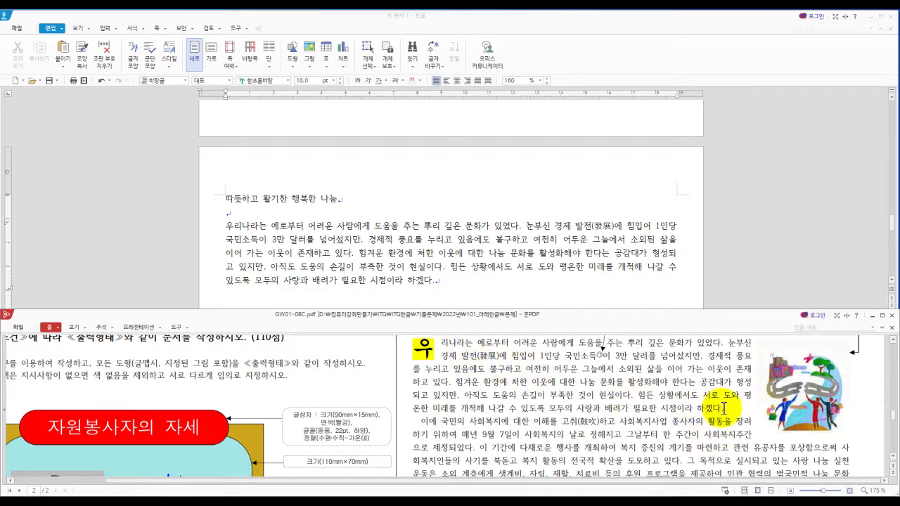
pyautogui.moveTo(408, 337); pyautogui.dragTo(762, 422)
pyautogui.click(725, 406)
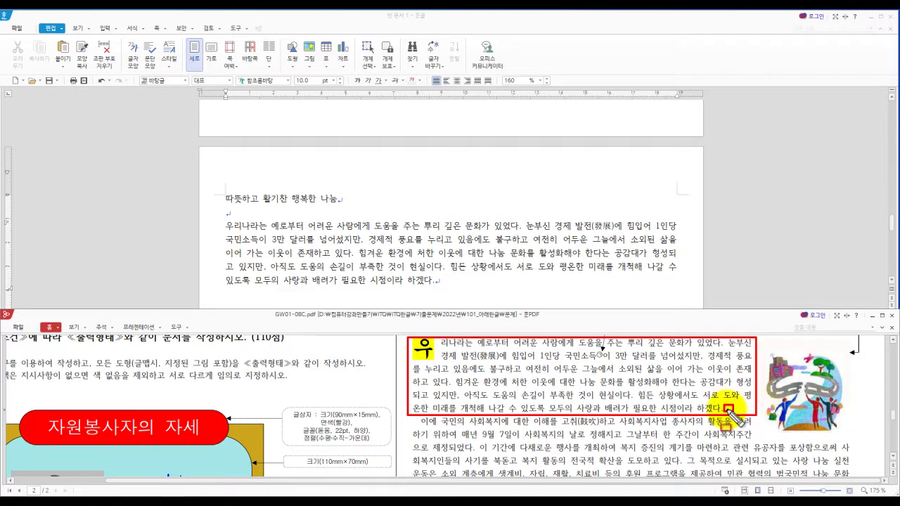
pyautogui.click(453, 294)
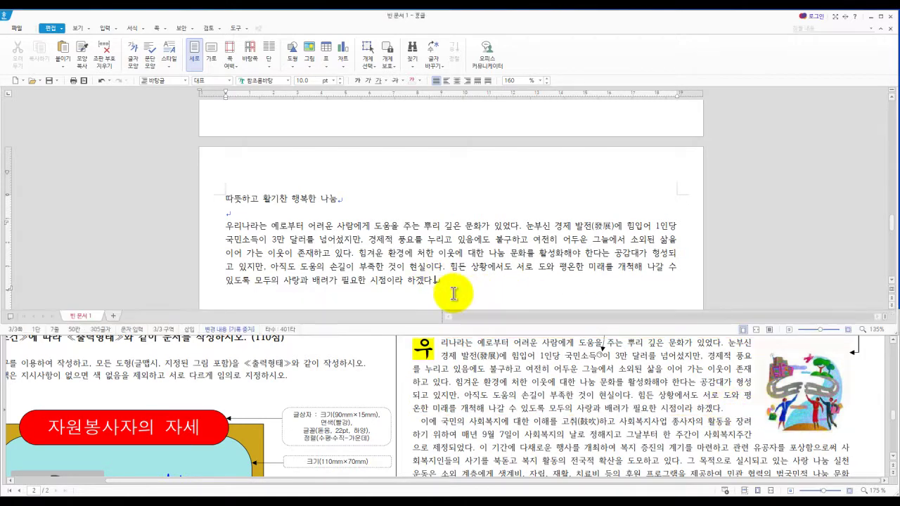
pyautogui.press('Return')
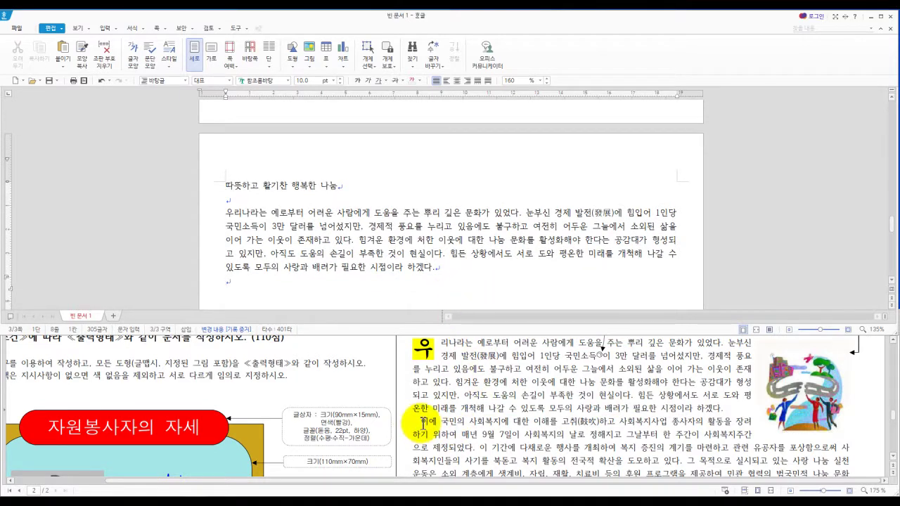
pyautogui.scroll(-1, 423, 424)
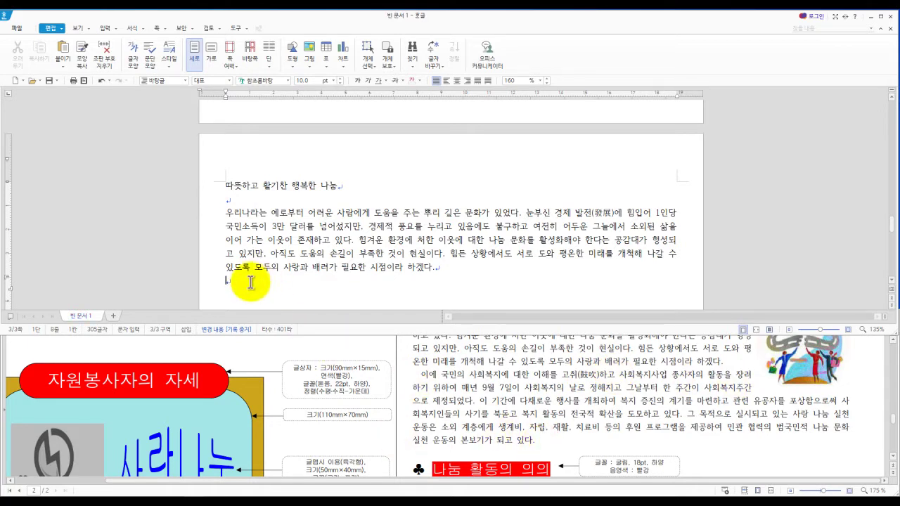
pyautogui.write('이에 국민의 사회복지에 대한 이해를 고취(鼓吹)하고 사회복지사업 종사자의 활동을 장려하기 위하여 매년 9월 7일이 사회복지의 날로 정해지고 그날부터 한 주간이 사회복지주간으로 제정되었다. 이 기간에 다채로운 행사를 개최하여 복지 증진의 계기를 마련하고 관련 유공자를 포상함으로써 사회복지인들의 사기를 북돋고 복지 활동의 전국적 확산을 도모하고 있다. 그 목적으로 실시되고 있는 사랑 나눔 실천 운동은 소외 계층에게 생계비, 자립, 재활, 치료비 등의 후원 프로그램을 제공하여 민관 협력의 범국민적 나눔 문화 실천 운동의 본보기가 되고 있다.')
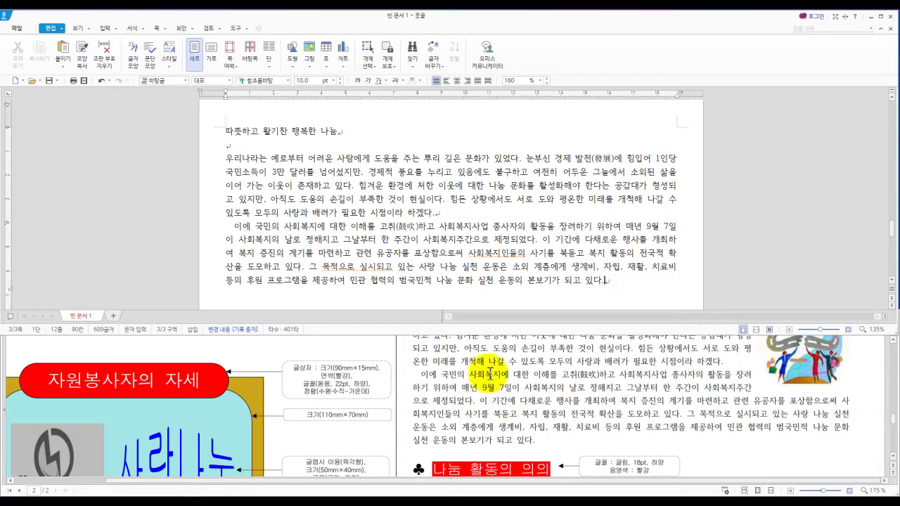
# Step: Review the Hanja conversion options for 고취, including 鼓吹 and the 한글(漢字) input format
pyautogui.click(397, 227)
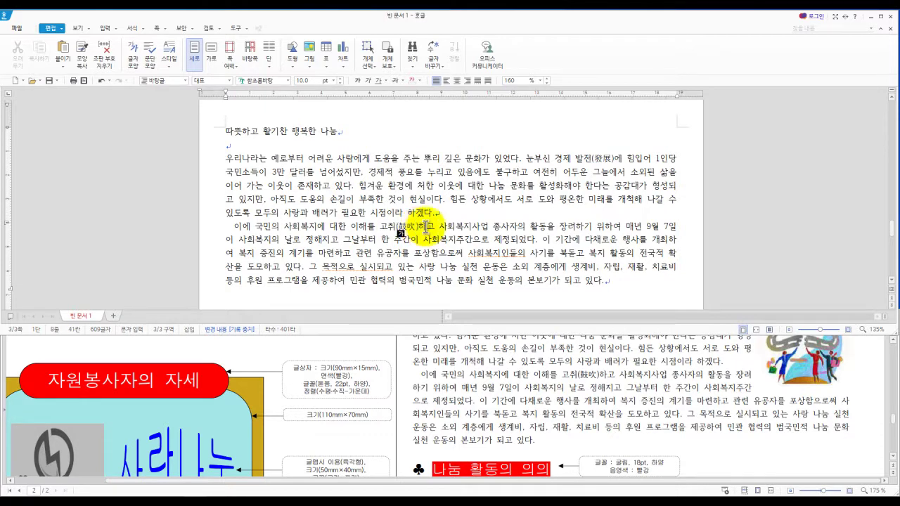
pyautogui.press('F9')
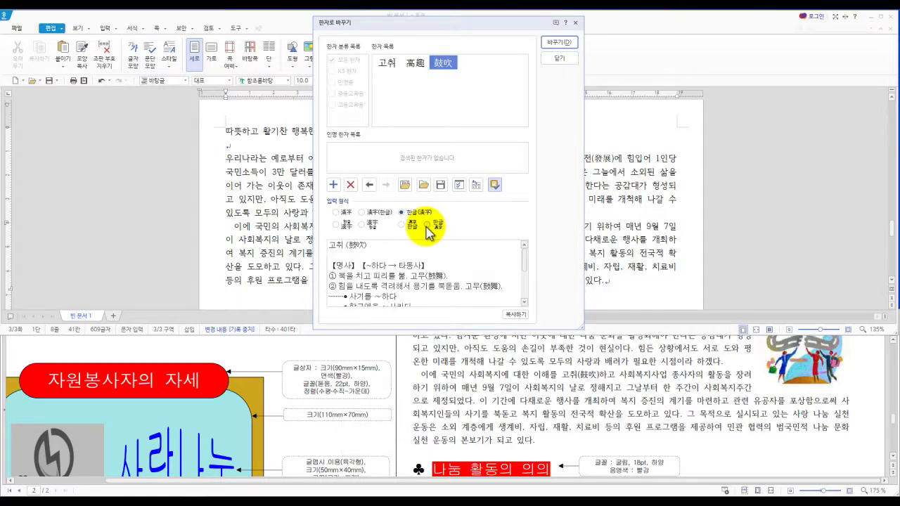
pyautogui.press('Left')
pyautogui.press('Escape')
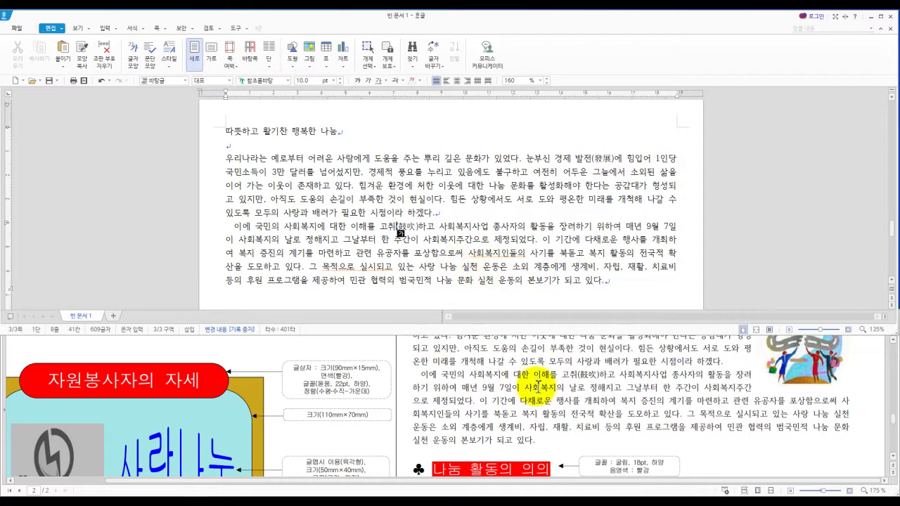
# Step: After a blank line, enter the heading ♣ 나눔 활동의 의의 and its six lines, from 나눔의 정의 to 참여자의 심리적 행복감과 신체 건강에 긍정적 영향
pyautogui.scroll(-1, 538, 387)
pyautogui.scroll(-1, 534, 387)
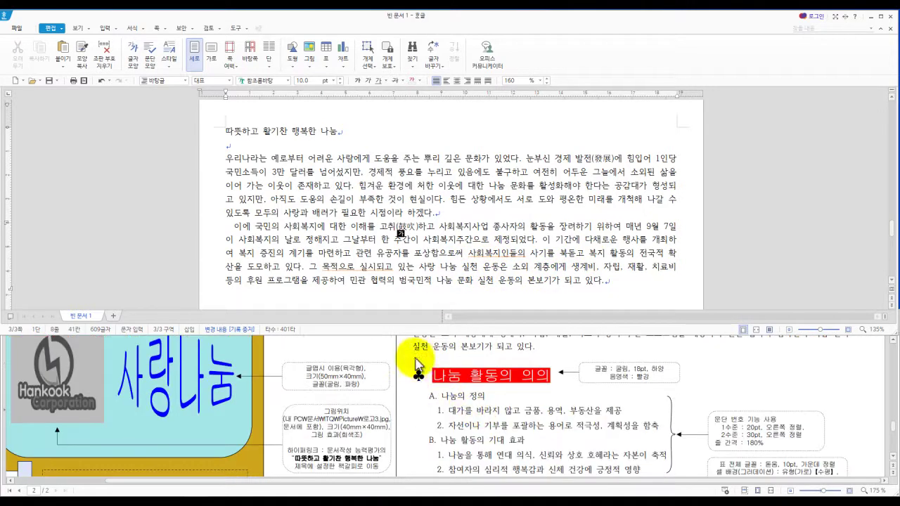
pyautogui.click(612, 283)
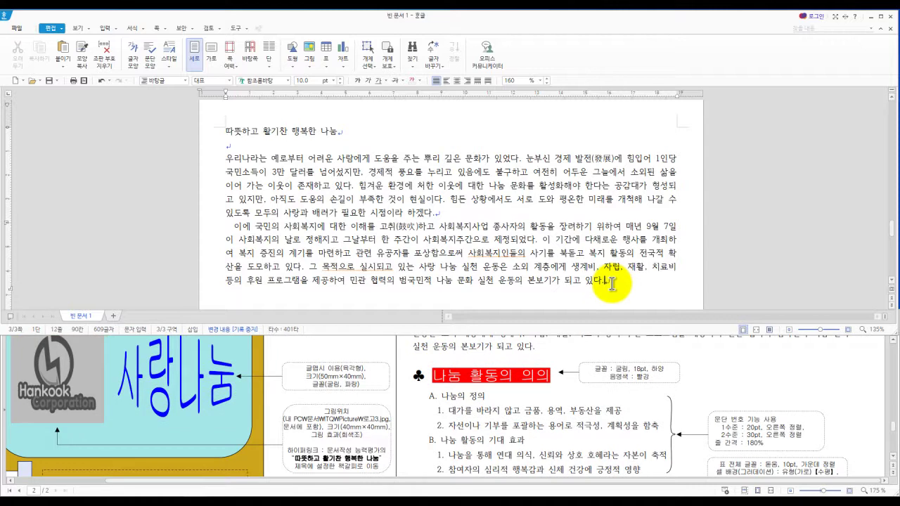
pyautogui.press('Return')
pyautogui.press('Return')
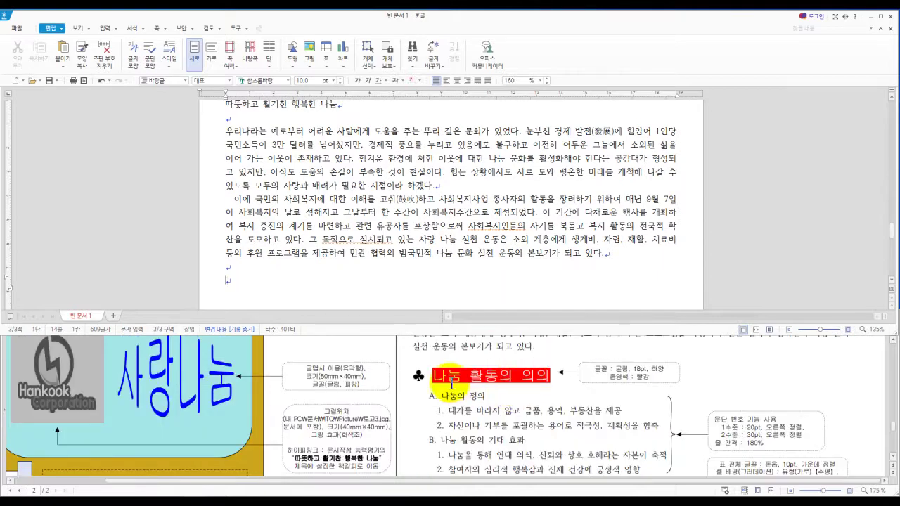
pyautogui.press('Hangul')
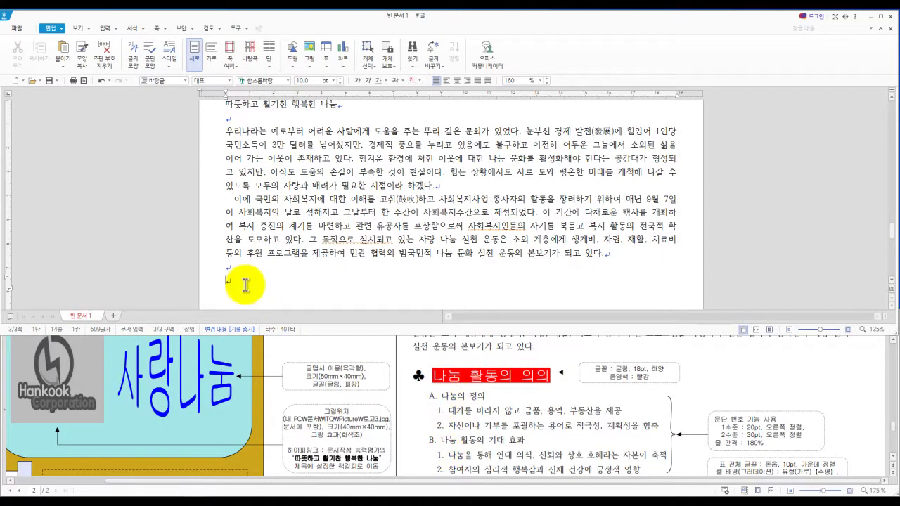
pyautogui.write('♣ 나눔 활동의 의의 나눔의 정의 대가를 바라지 않고 금품, 용역, 부동산을 제공 자선이나 기부를 포괄하는 용어로 적극성, 계획성을 함축 나눔 활동의 기대 효과 나눔을 통해 연대 의식, 신뢰와 상호 호혜라는 자본이 축적 참여자의 심리적 행복감과 신체 건강에 긍정적 영향')
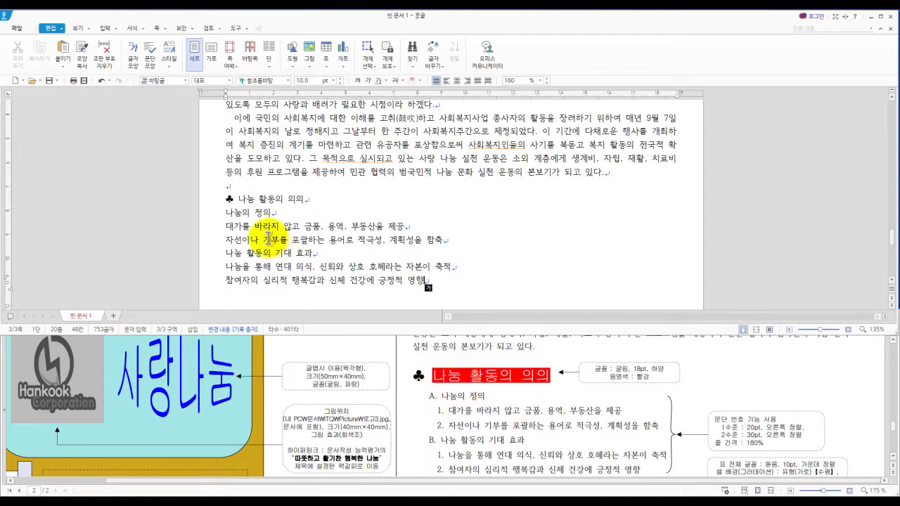
# Step: After a blank line, enter the heading ♣ 사회복지 증진 전략 과제 and start an empty line below it
pyautogui.scroll(-1, 555, 423)
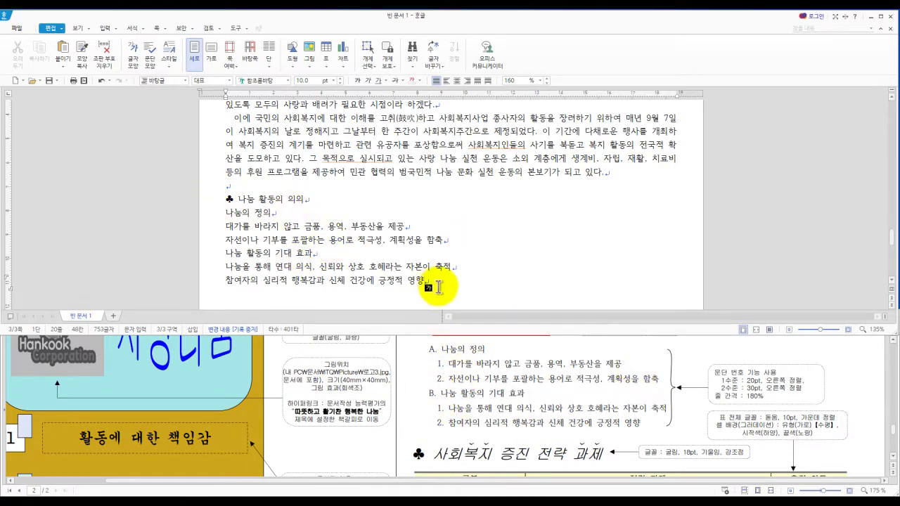
pyautogui.scroll(-1, 410, 276)
pyautogui.scroll(-1, 407, 273)
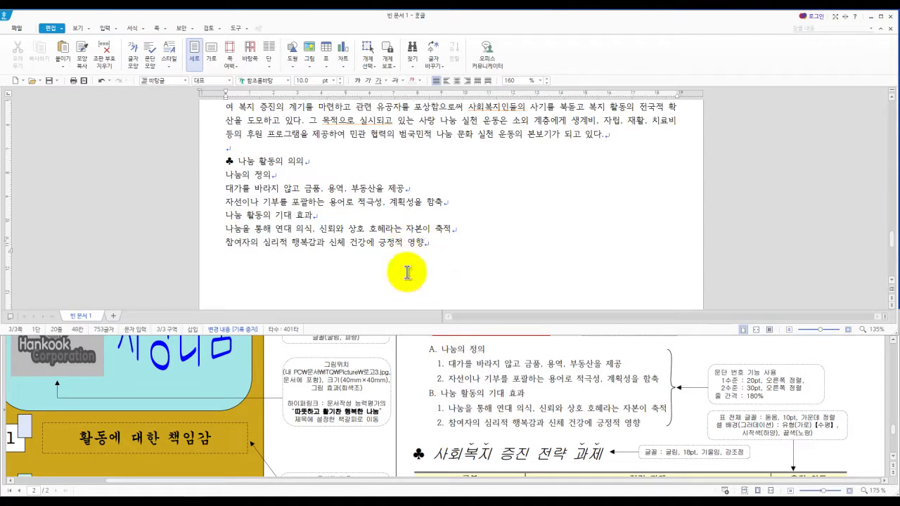
pyautogui.scroll(-3, 467, 435)
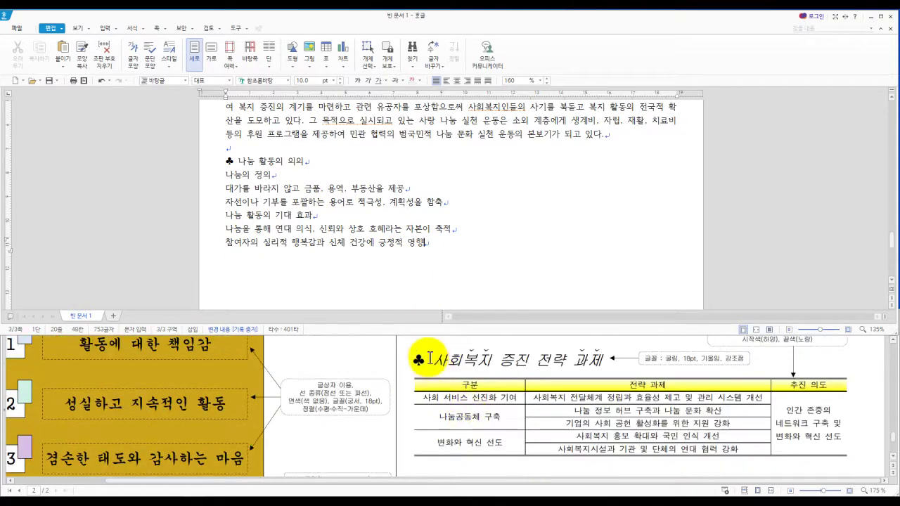
pyautogui.scroll(1, 436, 362)
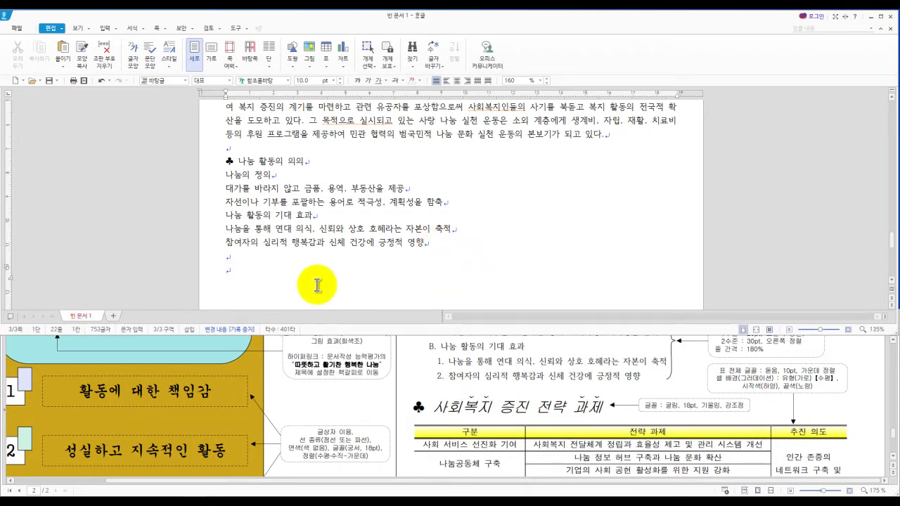
pyautogui.write('♣ 사회복지 증진 전략 과제')
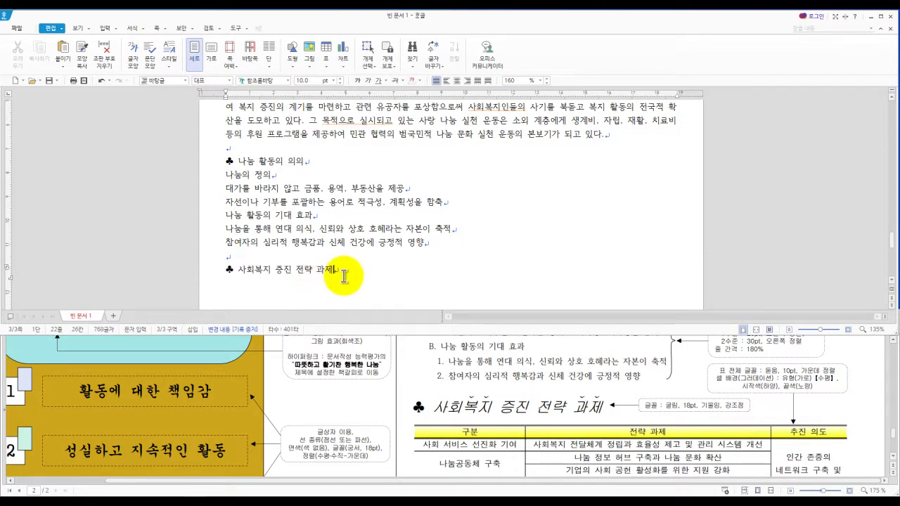
pyautogui.press('Return')
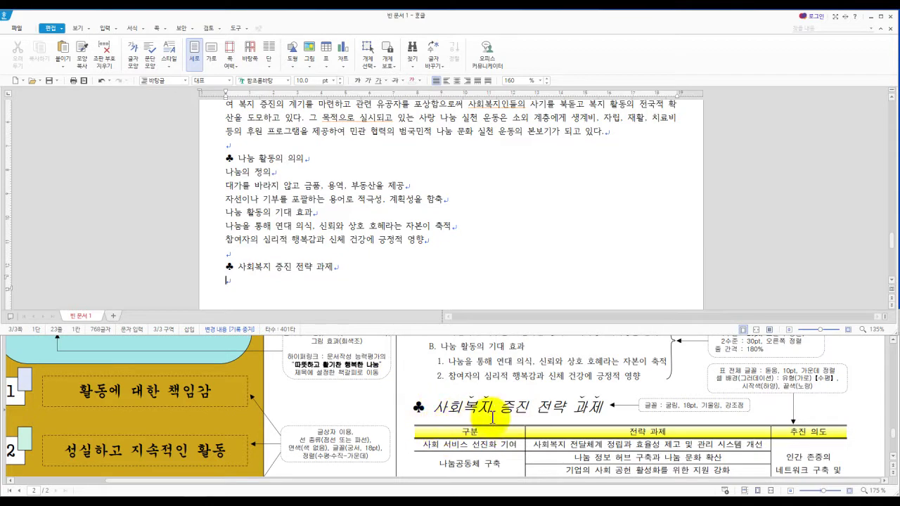
# Step: Examine the row and column layout of the table under 사회복지 증진 전략 과제 in the exam PDF
pyautogui.scroll(-2, 650, 449)
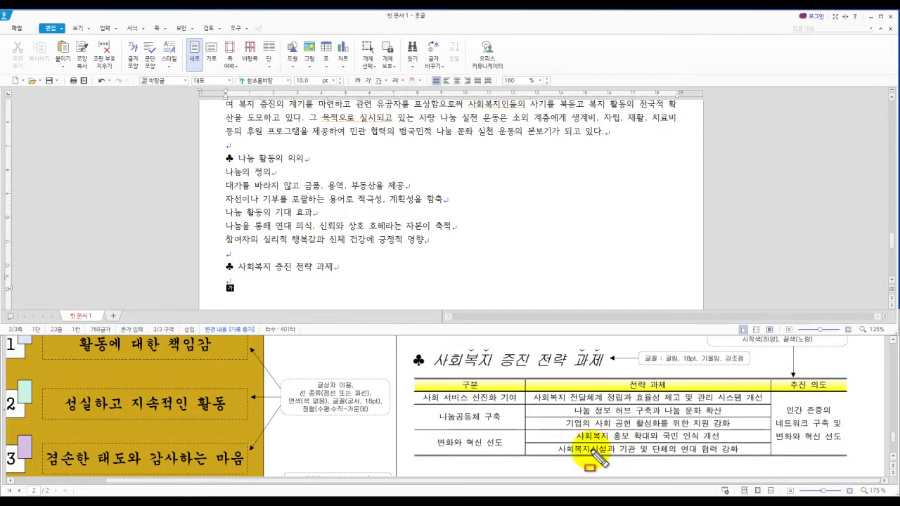
pyautogui.moveTo(409, 385); pyautogui.dragTo(558, 385)
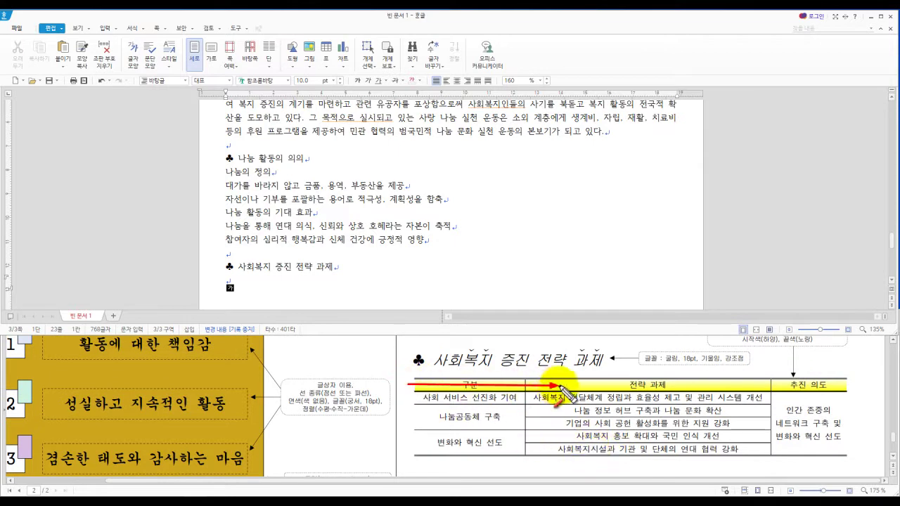
pyautogui.moveTo(423, 398); pyautogui.dragTo(536, 397)
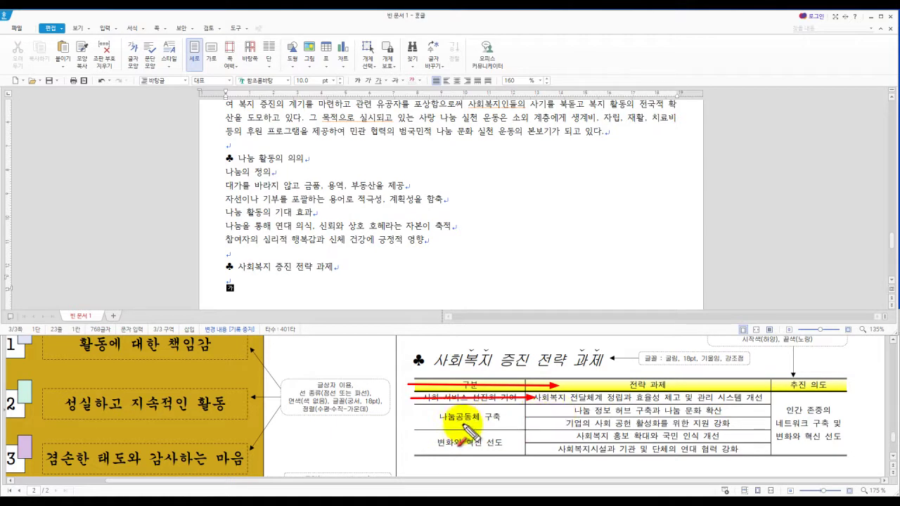
pyautogui.moveTo(409, 408); pyautogui.dragTo(520, 408)
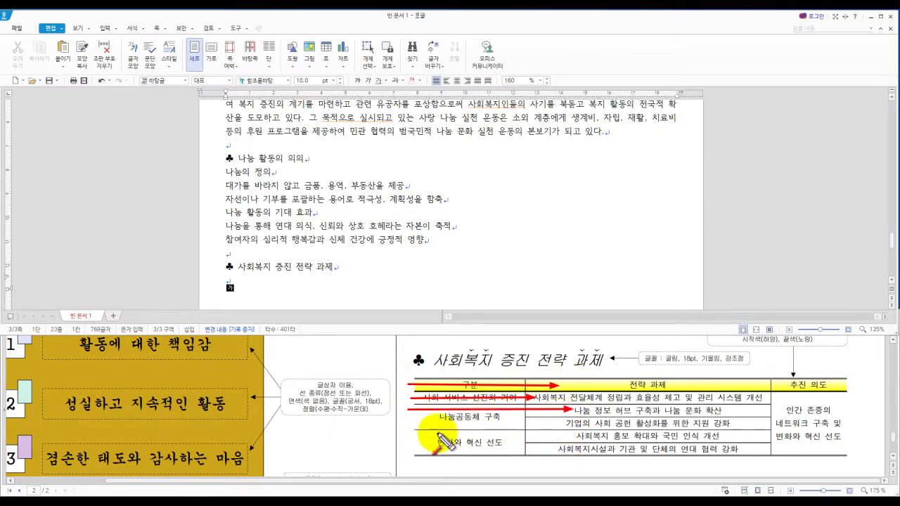
pyautogui.moveTo(411, 423); pyautogui.dragTo(559, 423)
pyautogui.moveTo(413, 436); pyautogui.dragTo(537, 435)
pyautogui.moveTo(413, 448); pyautogui.dragTo(544, 448)
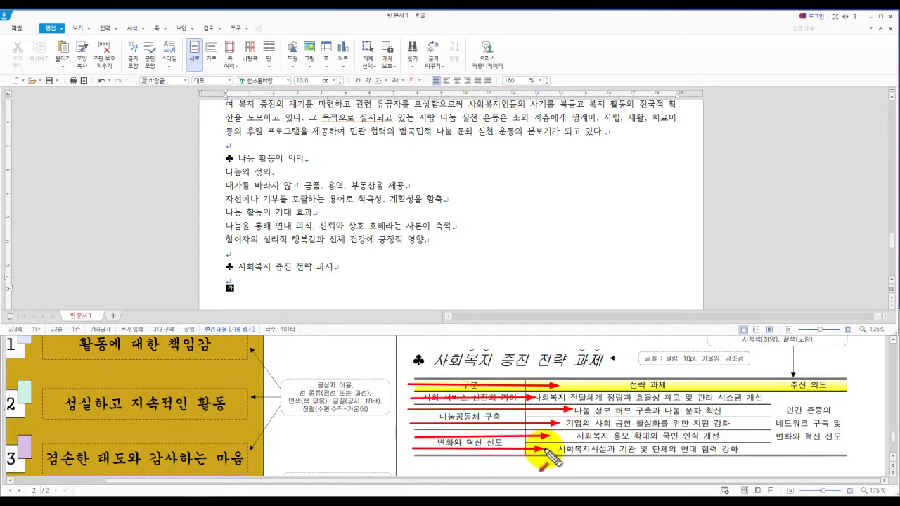
pyautogui.moveTo(490, 360); pyautogui.dragTo(500, 459)
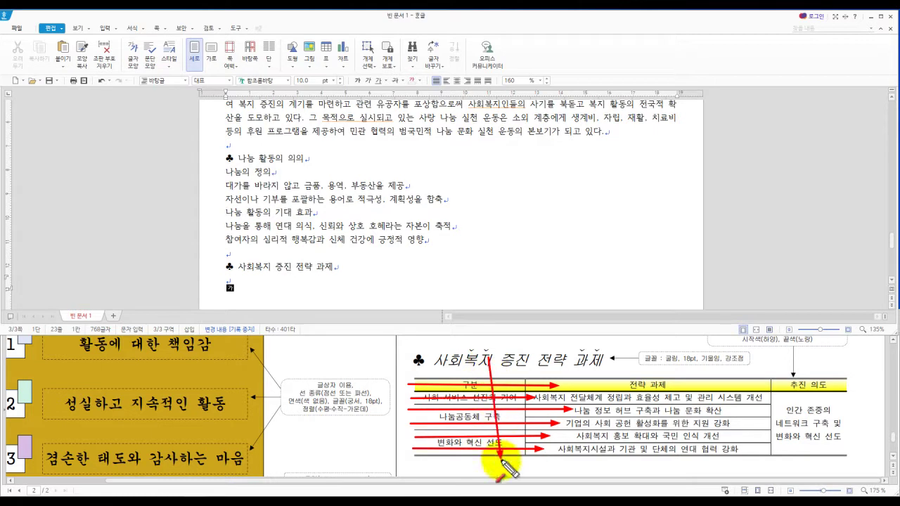
pyautogui.moveTo(682, 361); pyautogui.dragTo(683, 464)
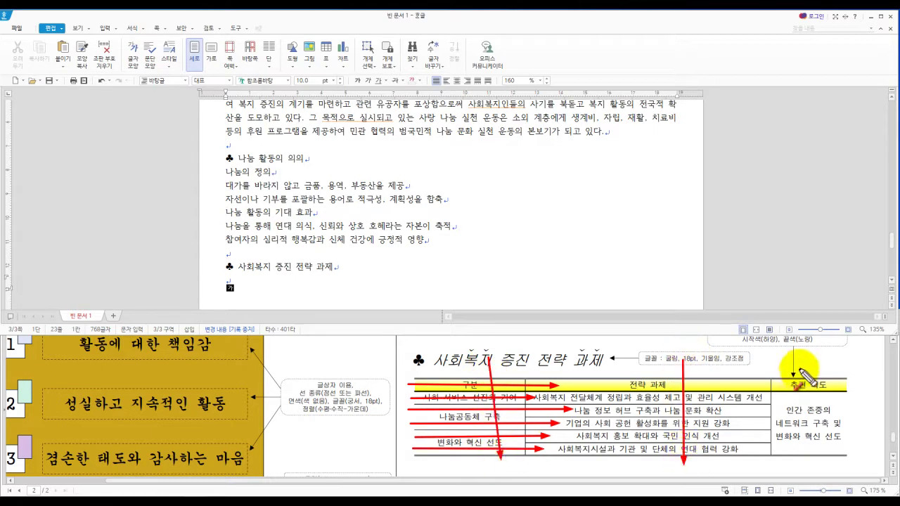
pyautogui.moveTo(800, 369); pyautogui.dragTo(810, 471)
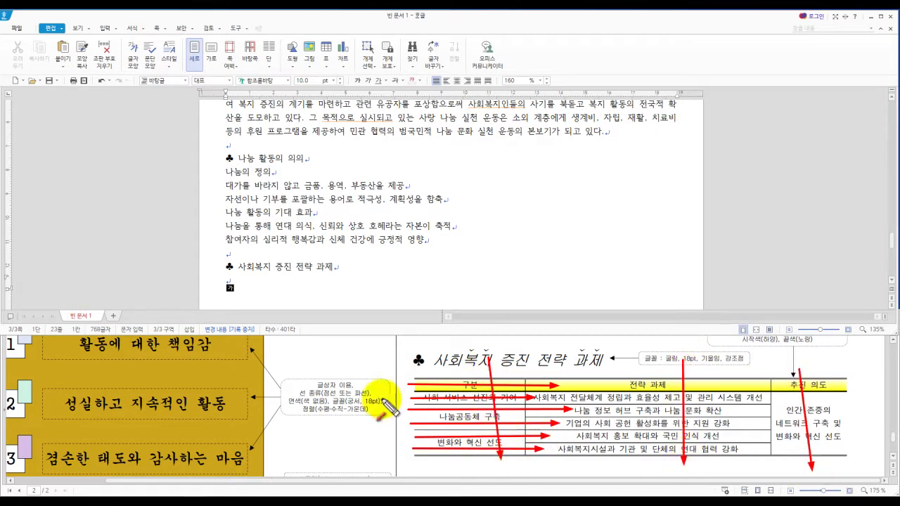
pyautogui.press('Escape')
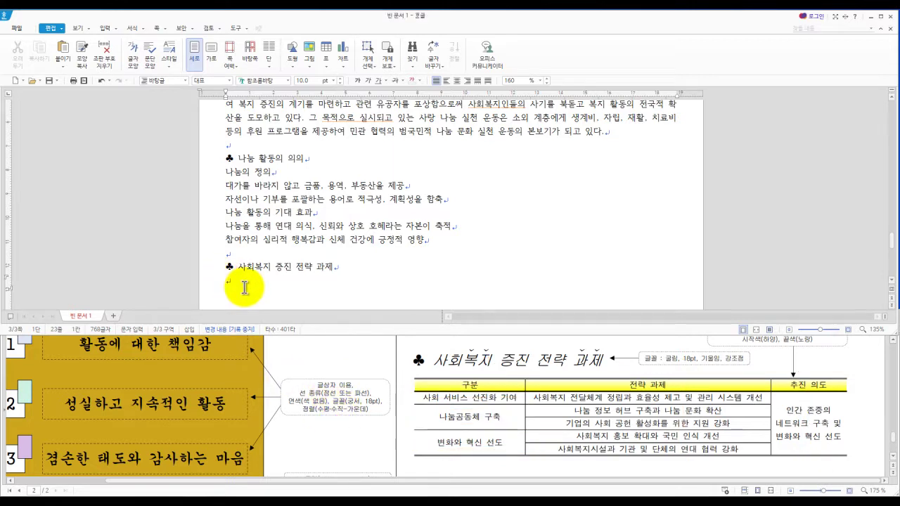
# Step: Insert a table of 6 rows and 3 columns, treated as a character, below the ♣ 사회복지 증진 전략 과제 heading
pyautogui.hotkey('ctrl', 'n')
pyautogui.press('t')
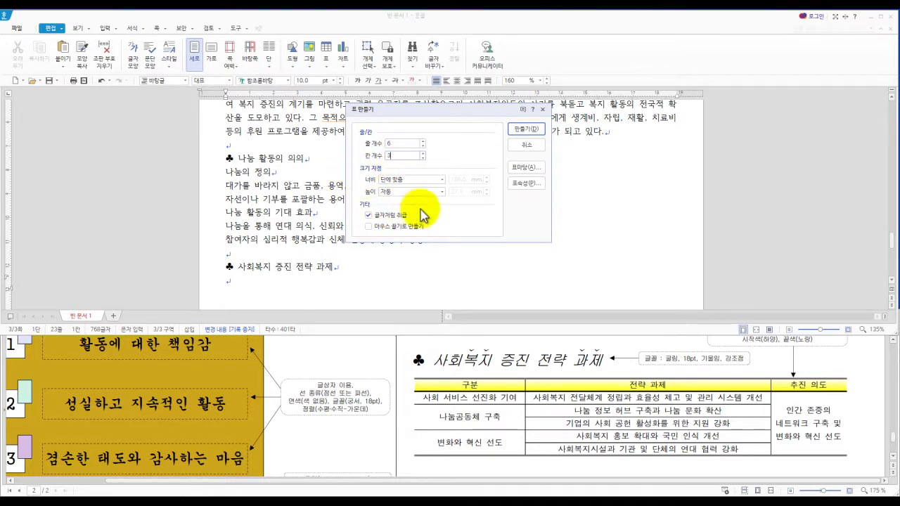
pyautogui.click(527, 134)
pyautogui.scroll(-2, 357, 275)
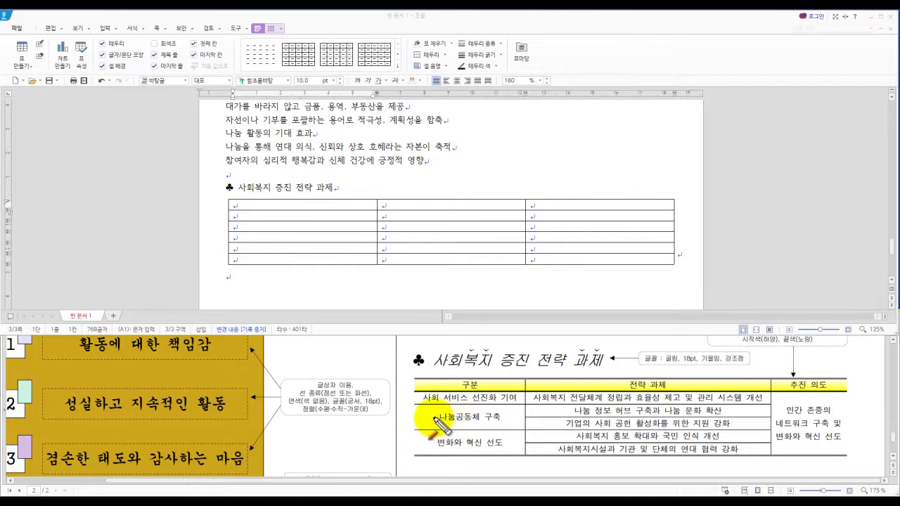
# Step: Paste the copied 구분, 전략 과제 and 추진 의도 text into the table from its first cell, using 내용만 덮어쓰기
pyautogui.moveTo(425, 416); pyautogui.dragTo(521, 417)
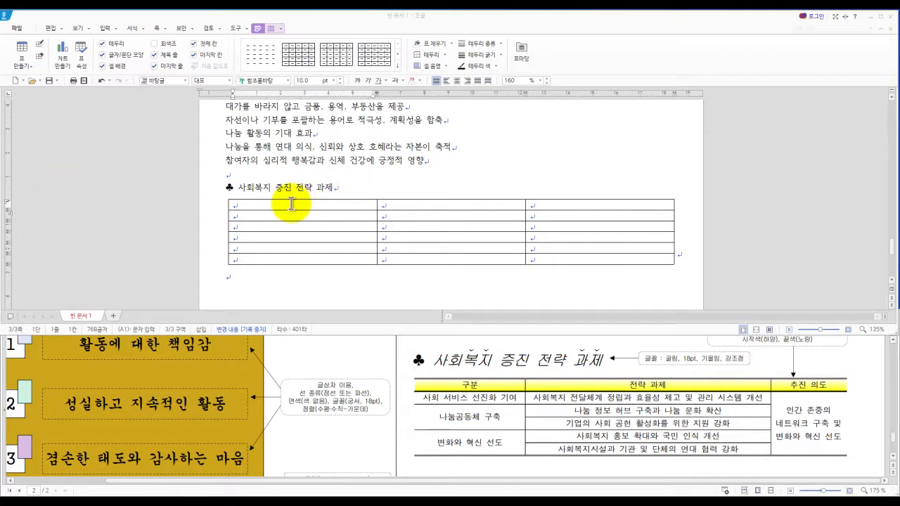
pyautogui.hotkey('ctrl', 'v')
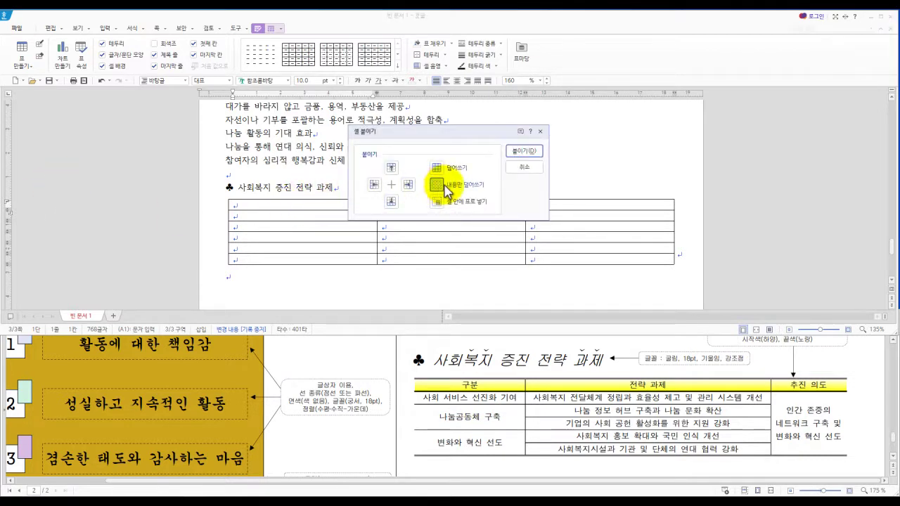
pyautogui.click(523, 153)
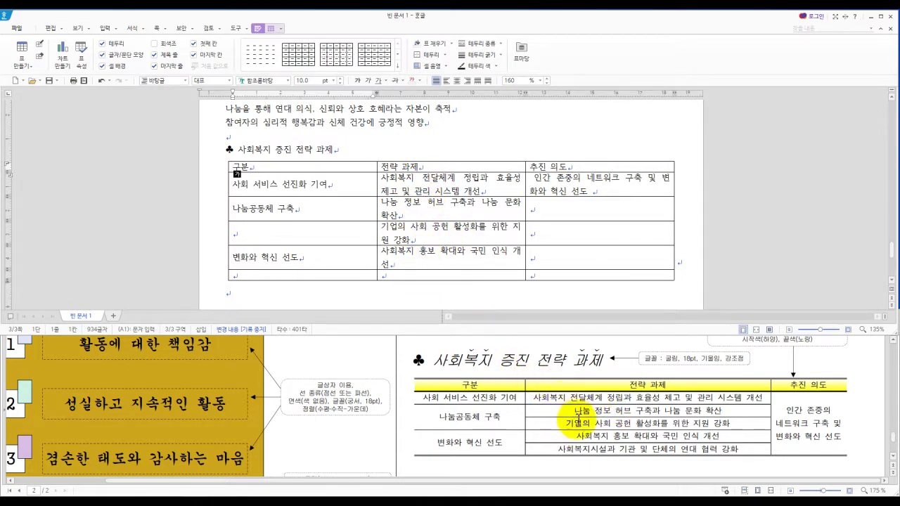
# Step: Enter 사회복지시설과 기관 및 단체의 연대 협력 강화 in the 전략 과제 cell of the table's last row
pyautogui.click(410, 274)
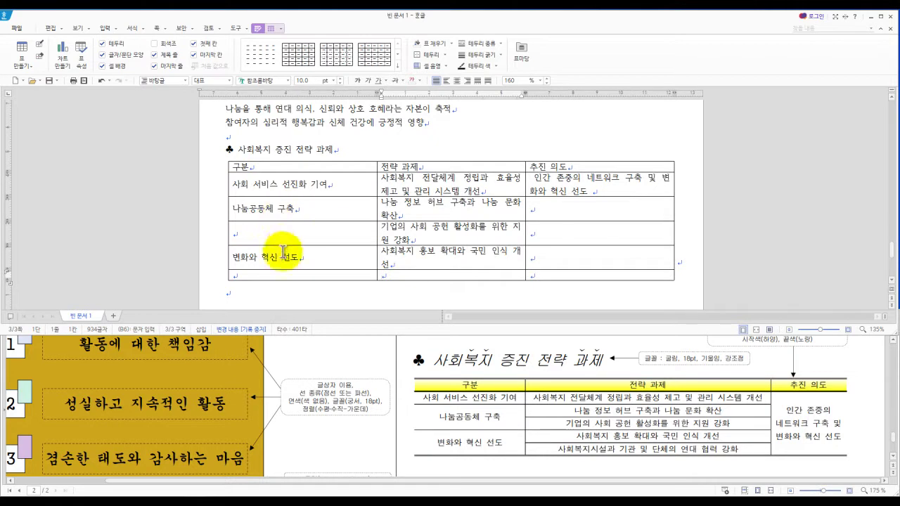
pyautogui.press('Hangul')
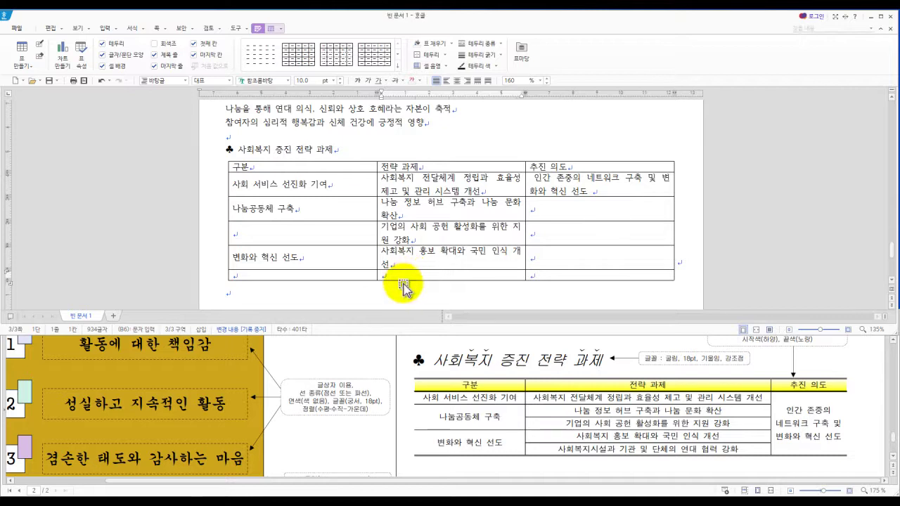
pyautogui.write('사회복지시설과 기관 및 단체의 연대 협력 강화')
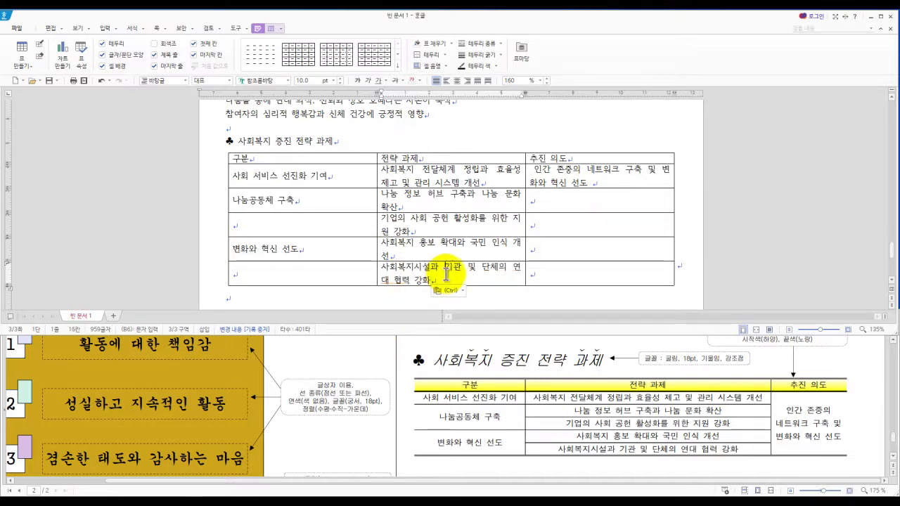
pyautogui.click(420, 268)
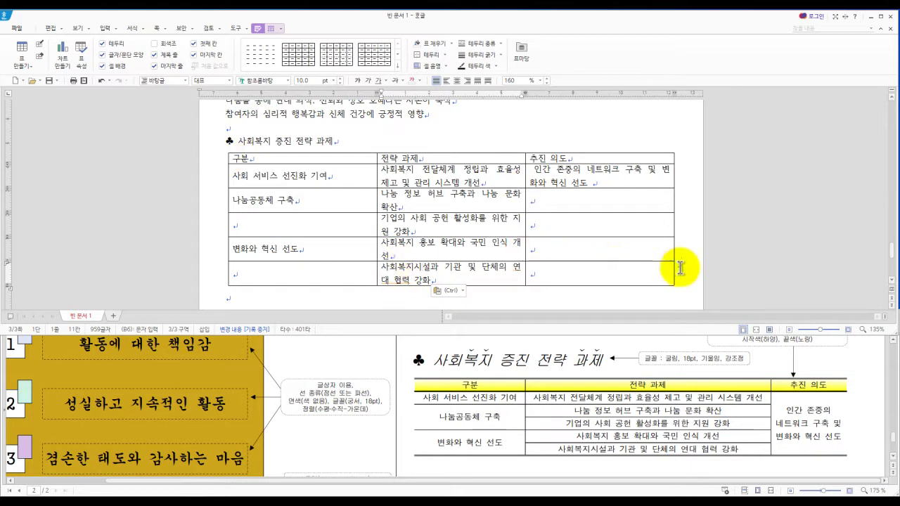
# Step: Enter 한국사회복지협의회 on a new line below the table, leaving one blank line between them
pyautogui.click(250, 298)
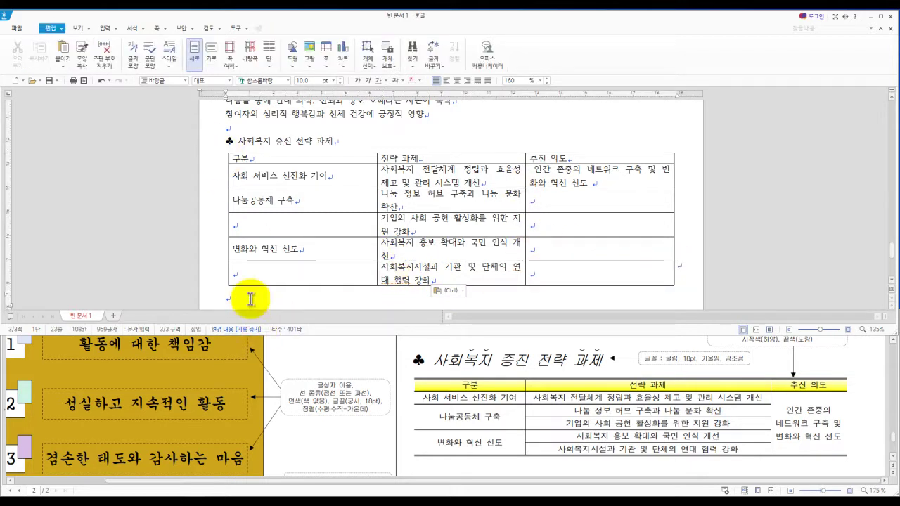
pyautogui.scroll(-5, 250, 298)
pyautogui.scroll(-2, 523, 441)
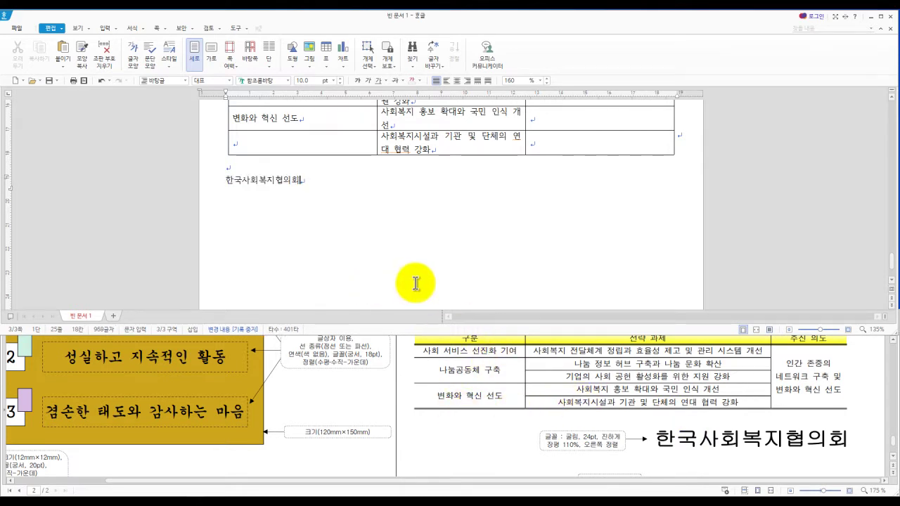
pyautogui.scroll(-2, 367, 194)
pyautogui.scroll(6, 361, 203)
pyautogui.scroll(3, 341, 186)
pyautogui.scroll(-10, 355, 209)
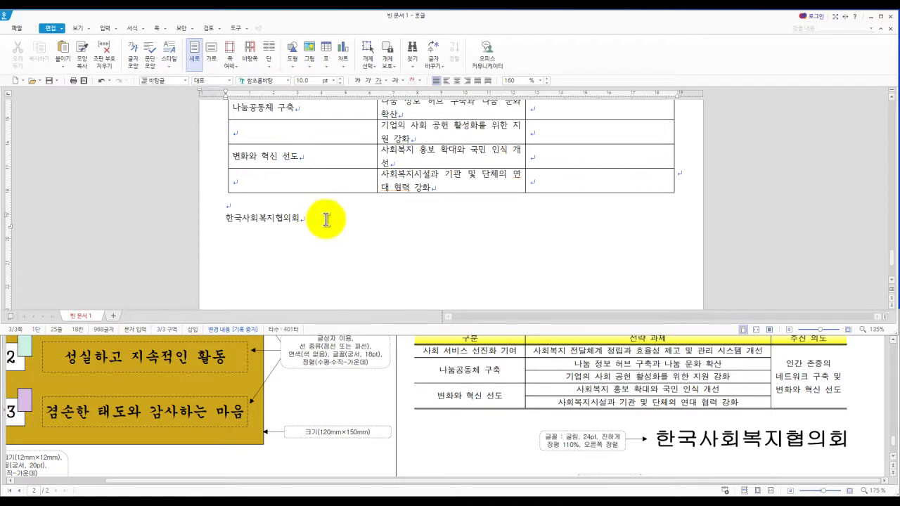
# Step: Add a 머리말 header with the 양쪽 position to the third page and enter 함께하는 나눔 in it
pyautogui.scroll(5, 566, 400)
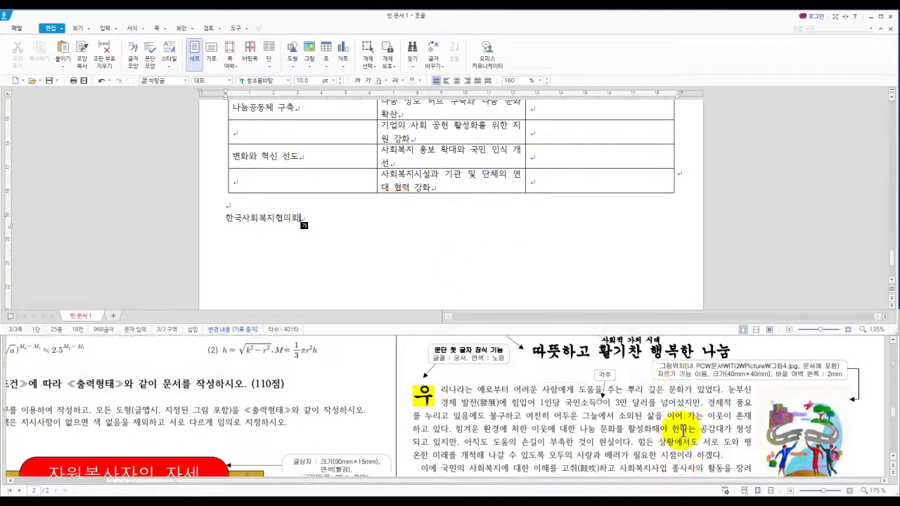
pyautogui.scroll(2, 682, 430)
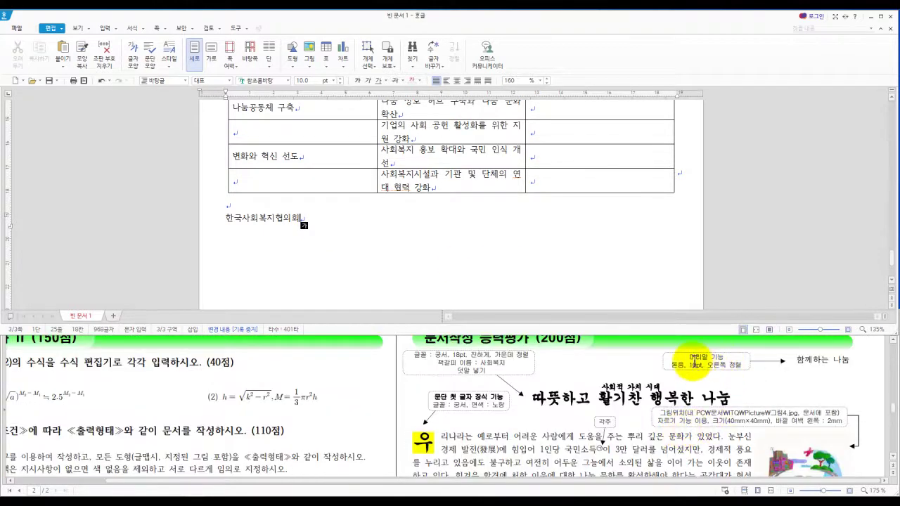
pyautogui.scroll(10, 419, 211)
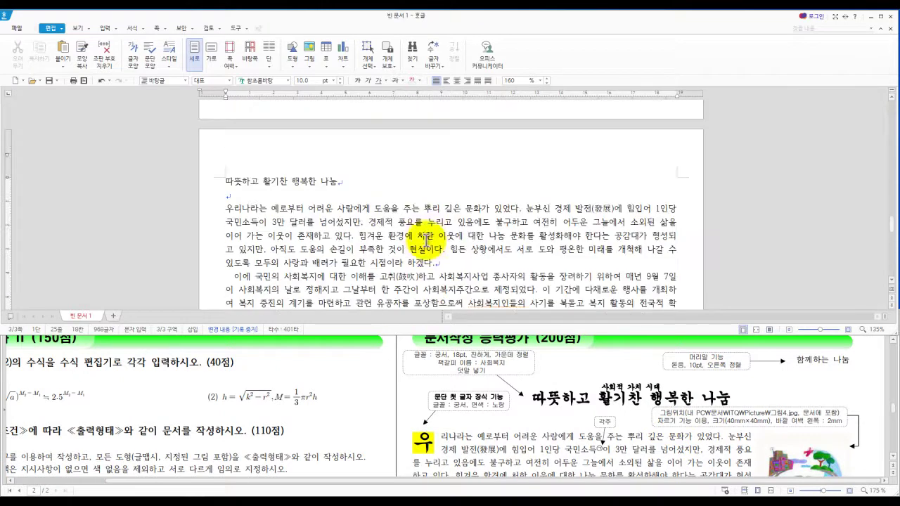
pyautogui.click(467, 175)
pyautogui.hotkey('ctrl', 'n')
pyautogui.press('h')
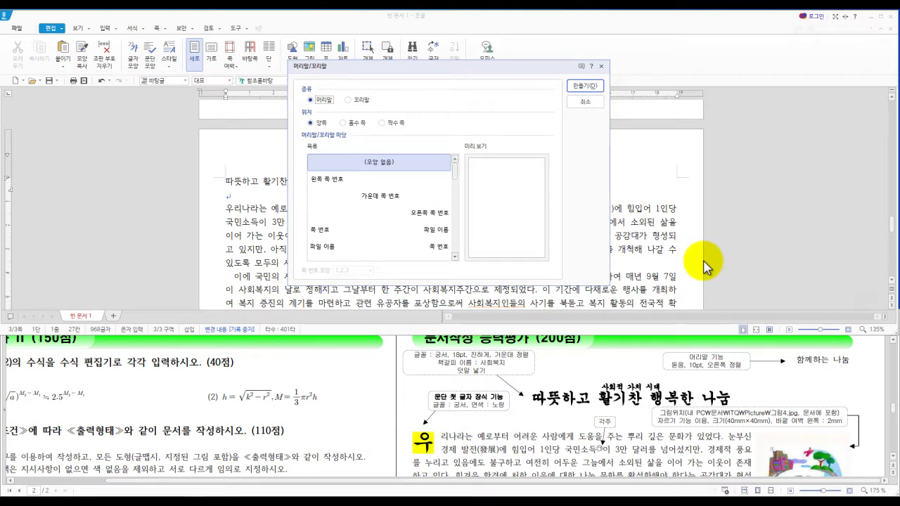
pyautogui.press('Return')
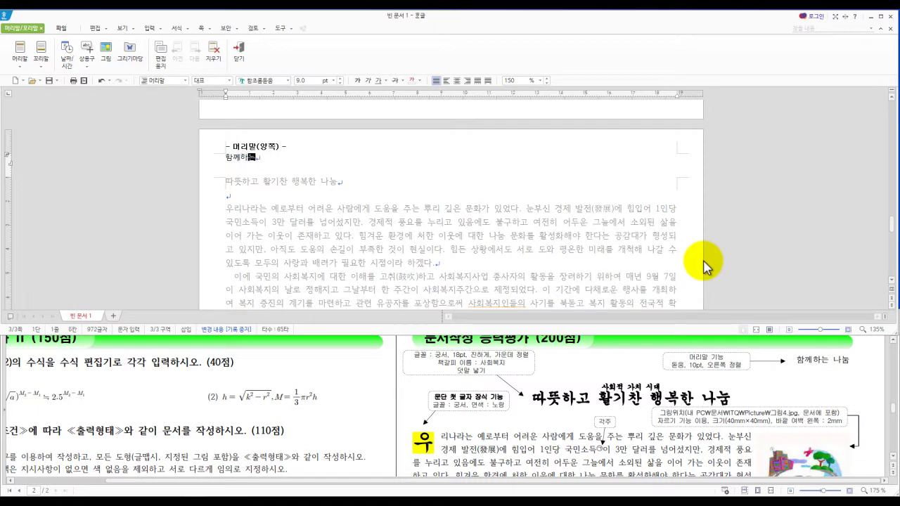
pyautogui.write('나')
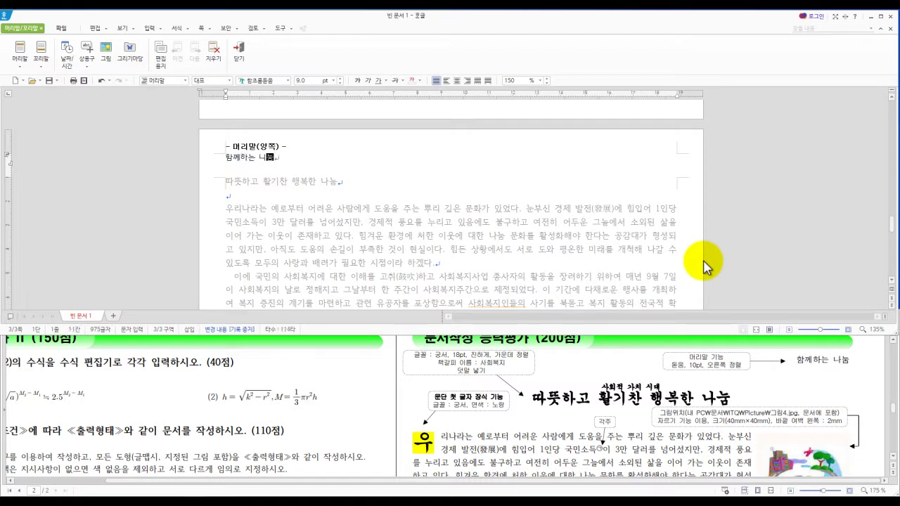
pyautogui.write('눔')
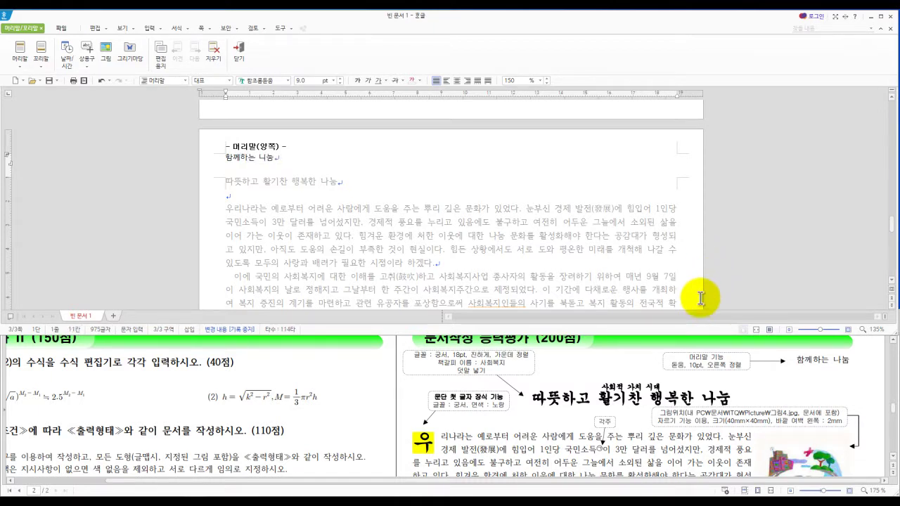
pyautogui.press('BackSpace')
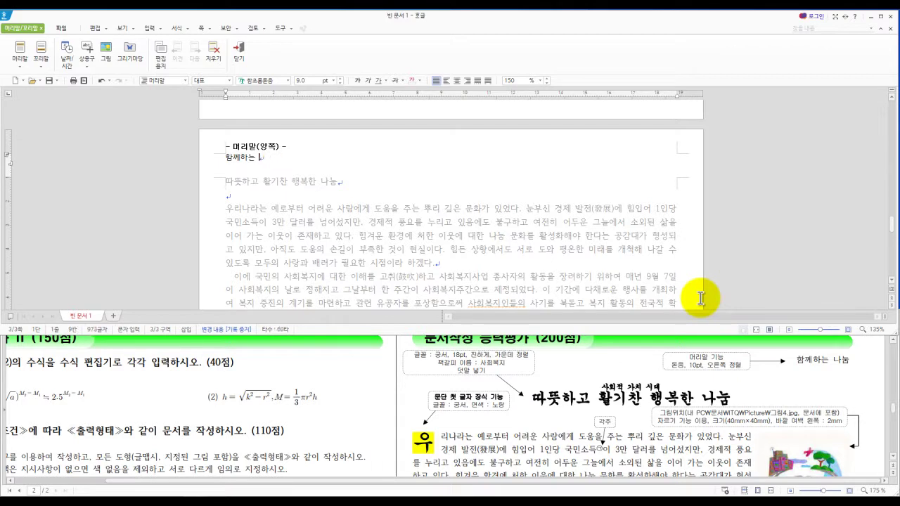
pyautogui.write('나눔')
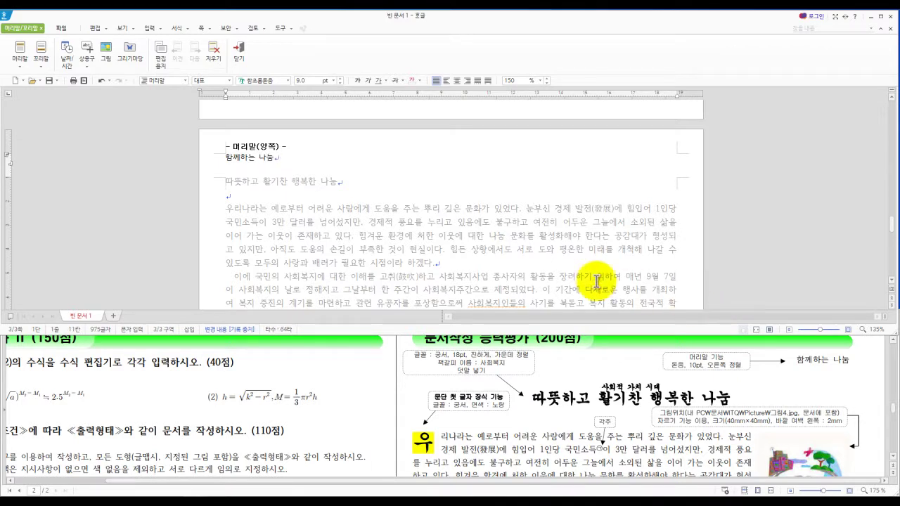
# Step: Format the header text 함께하는 나눔 as 돋움, 10 pt, right-aligned, and close header editing
pyautogui.tripleClick(242, 159)
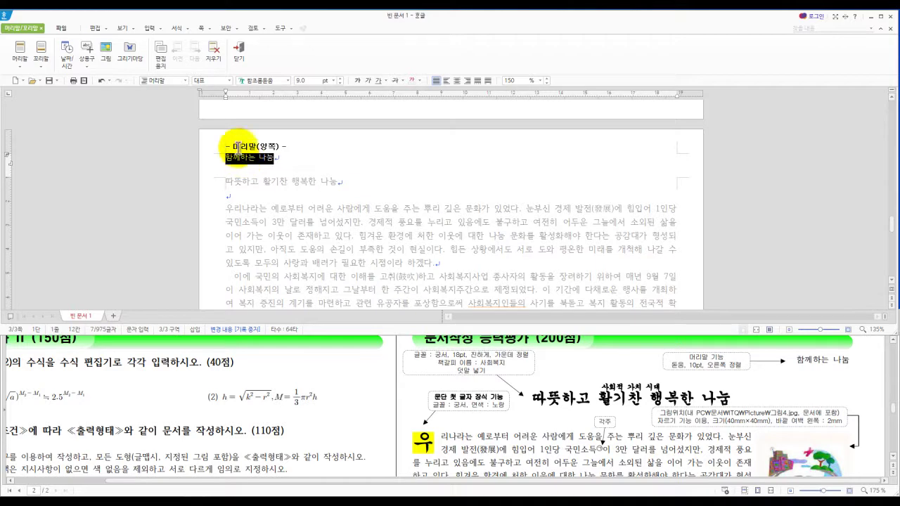
pyautogui.click(288, 80)
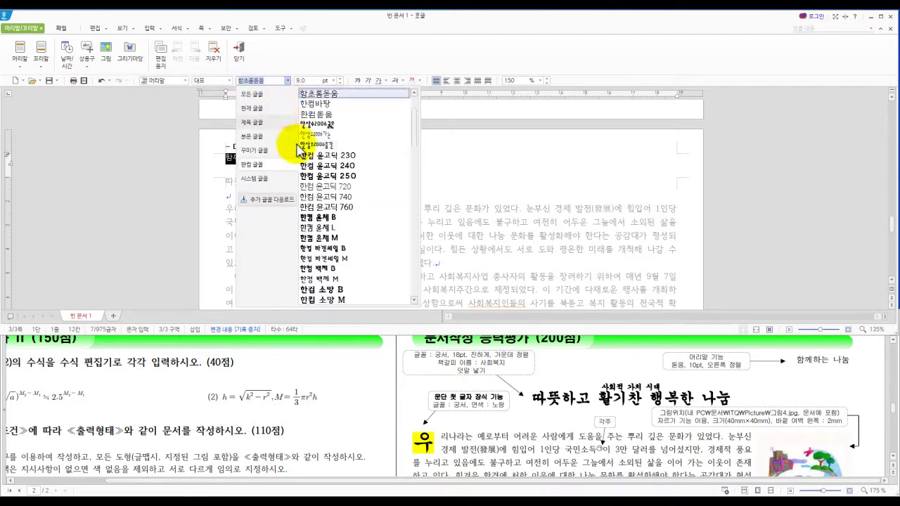
pyautogui.click(258, 99)
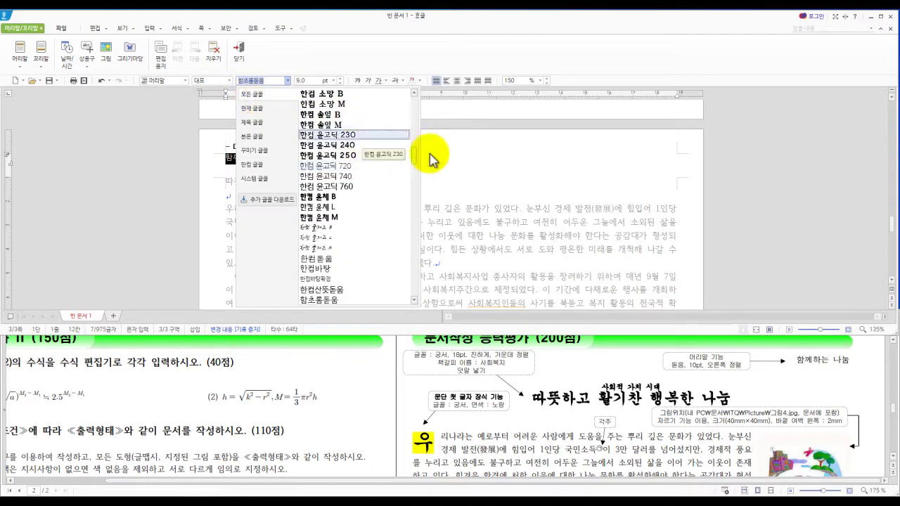
pyautogui.scroll(4, 416, 116)
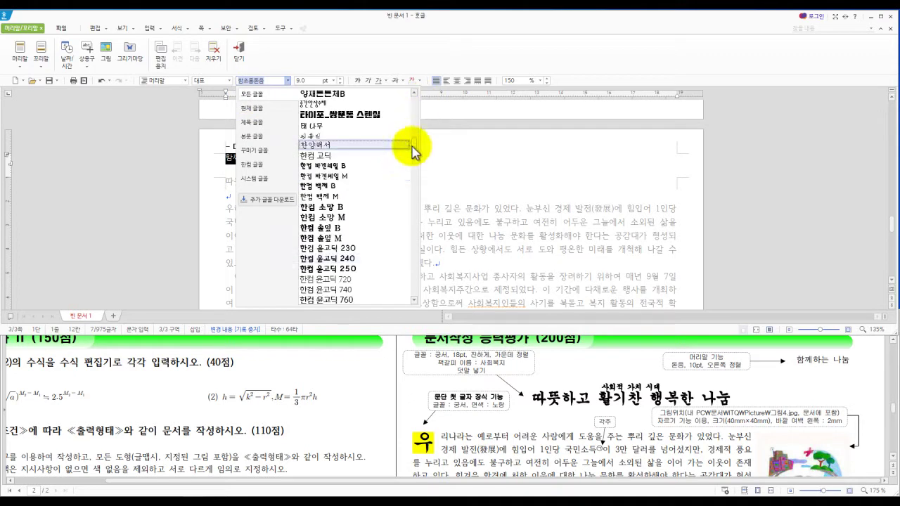
pyautogui.moveTo(415, 151); pyautogui.dragTo(416, 105)
pyautogui.click(321, 140)
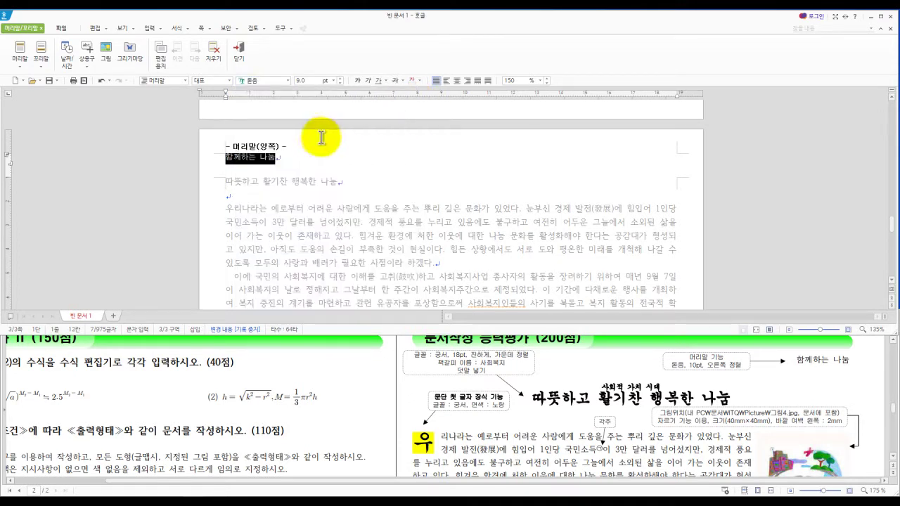
pyautogui.click(339, 79)
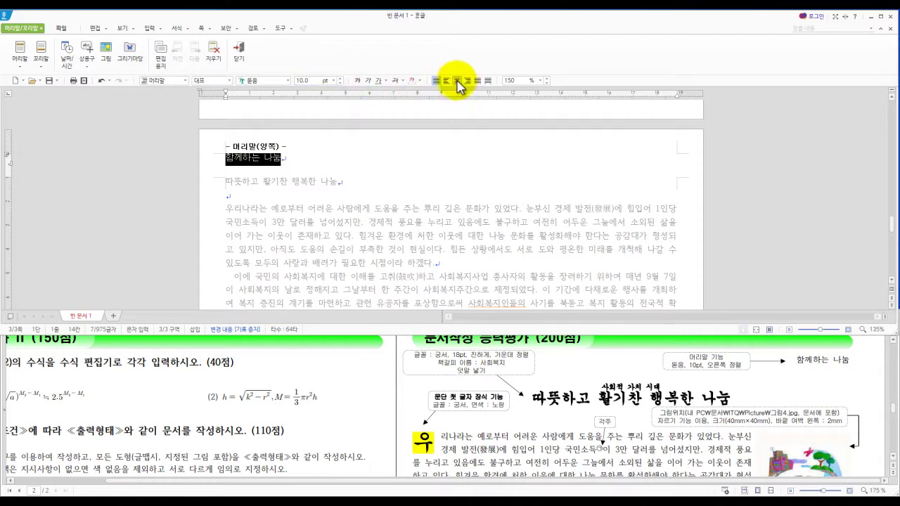
pyautogui.click(467, 80)
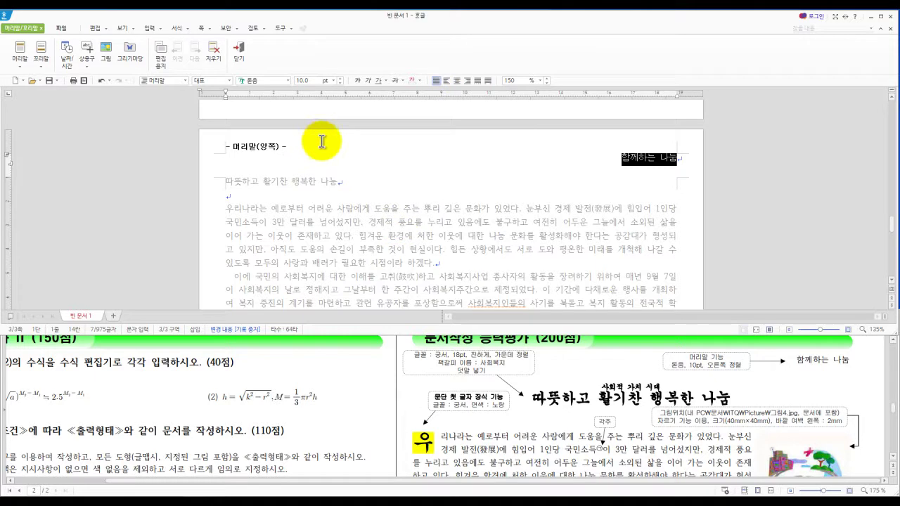
pyautogui.click(241, 54)
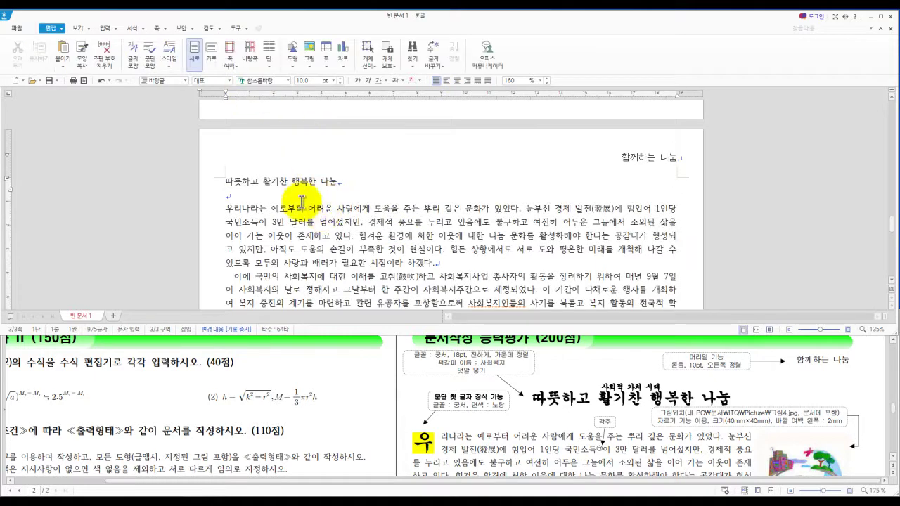
# Step: Format the title 따뜻하고 활기찬 행복한 나눔 as 궁서, 18 pt, bold and centred
pyautogui.tripleClick(279, 182)
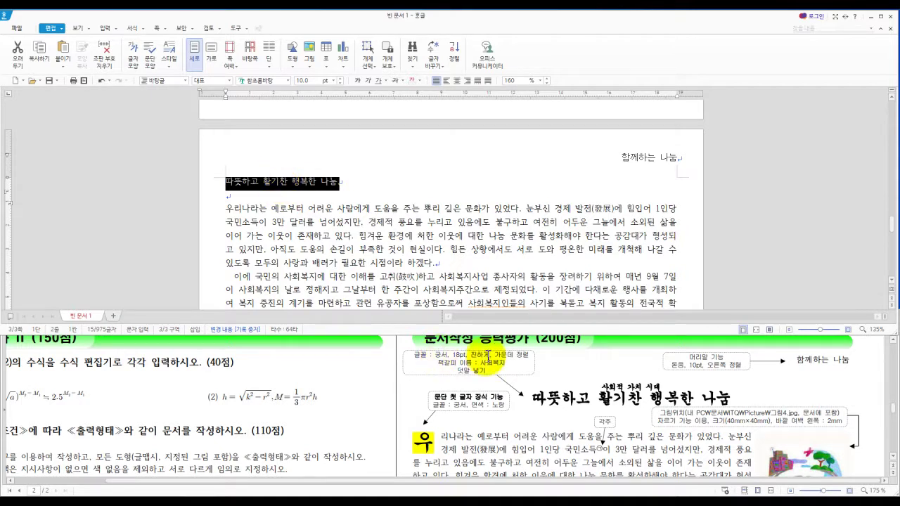
pyautogui.click(287, 81)
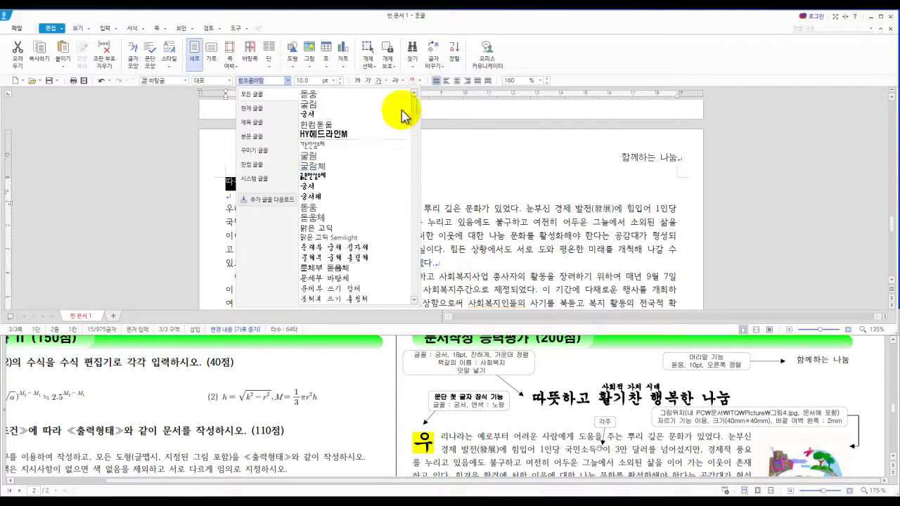
pyautogui.click(309, 185)
pyautogui.click(304, 80)
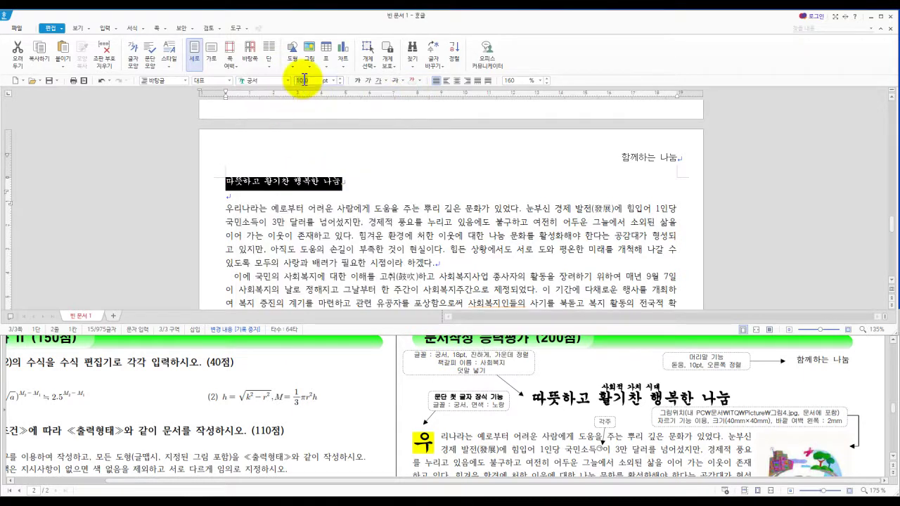
pyautogui.write('18')
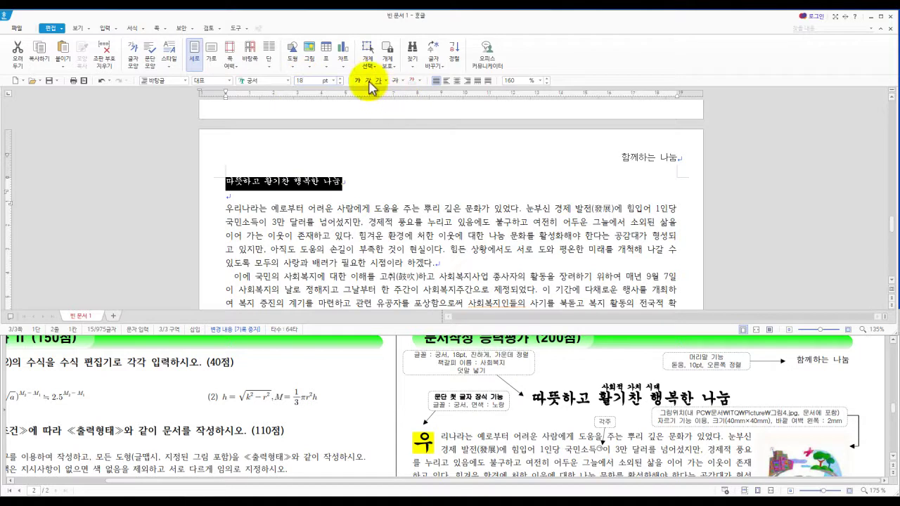
pyautogui.press('Return')
pyautogui.click(358, 82)
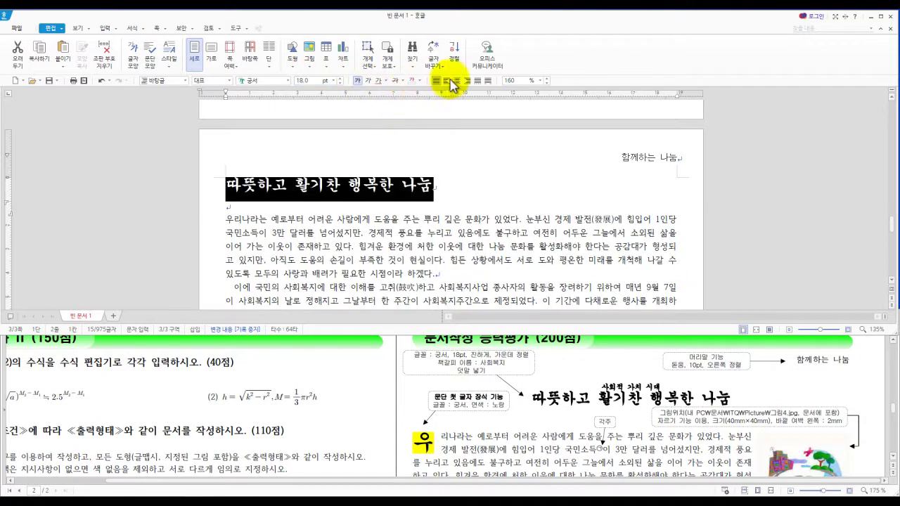
pyautogui.click(457, 80)
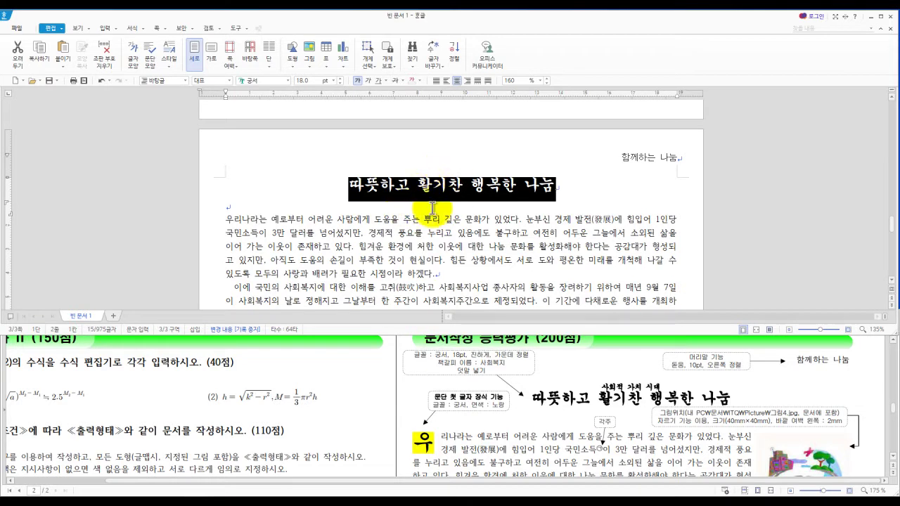
# Step: Add the 덧말 text 사회적 가치 시대 above the title 따뜻하고 활기찬 행복한 나눔
pyautogui.moveTo(439, 185); pyautogui.dragTo(366, 186)
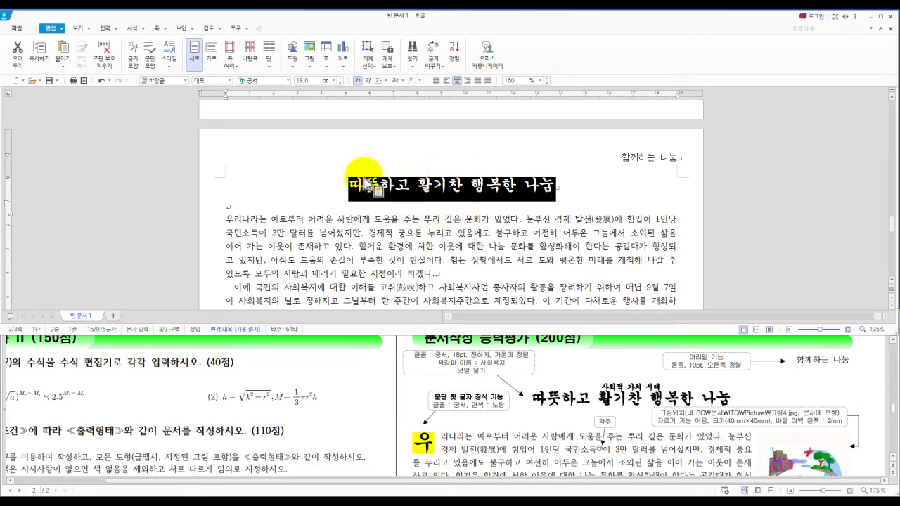
pyautogui.click(115, 30)
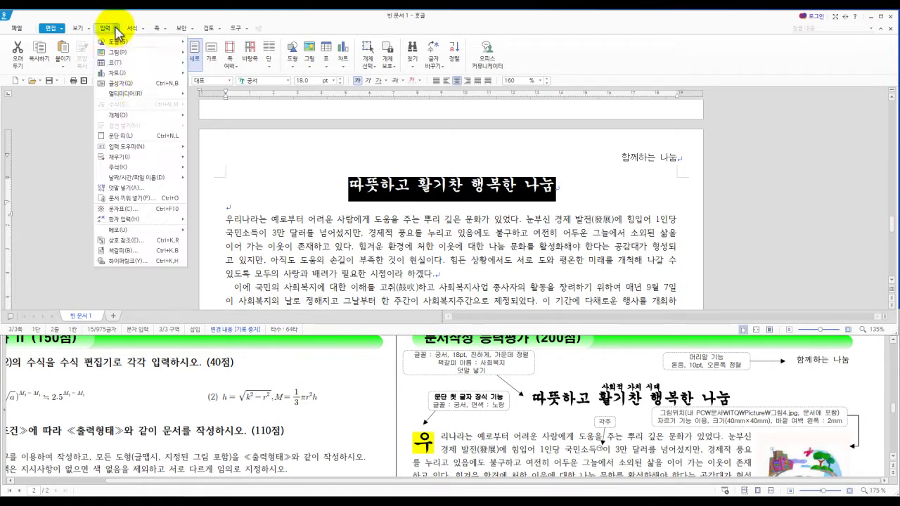
pyautogui.click(121, 187)
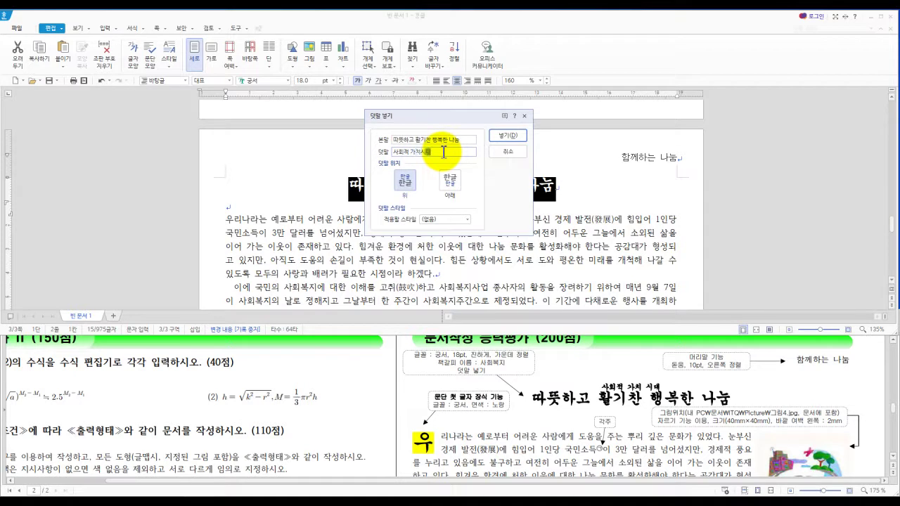
pyautogui.write('대')
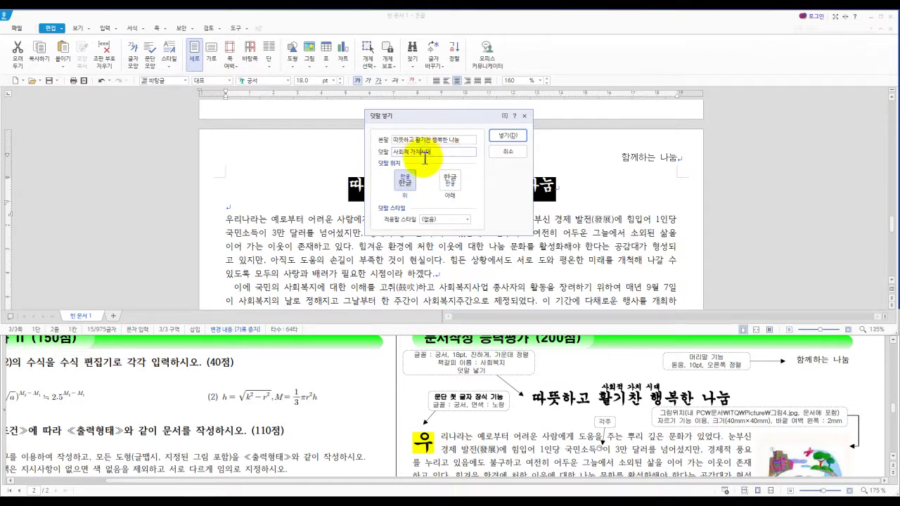
pyautogui.click(418, 152)
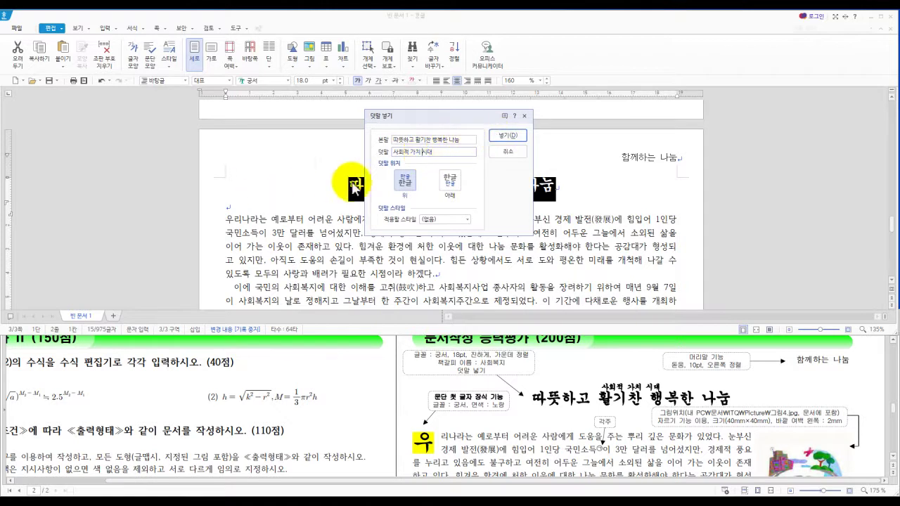
pyautogui.click(507, 136)
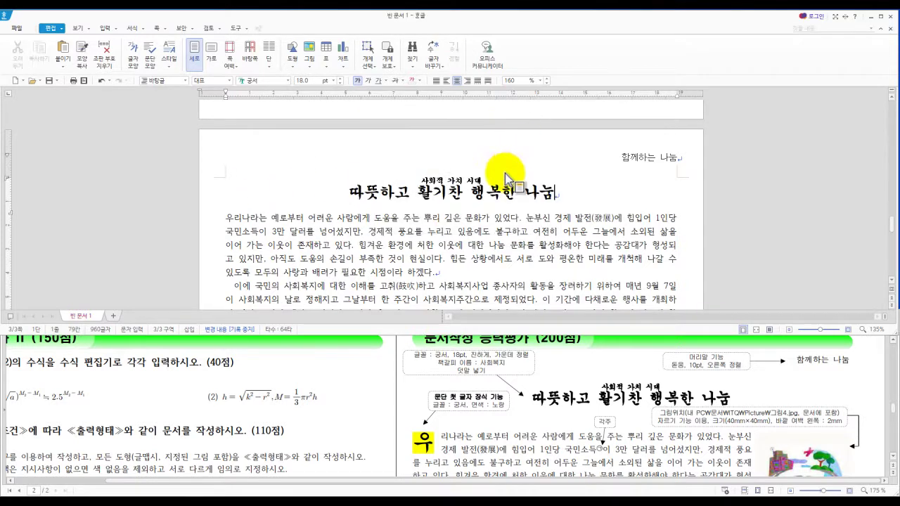
# Step: Insert a bookmark named 사회복지 at the start of the title
pyautogui.click(348, 191)
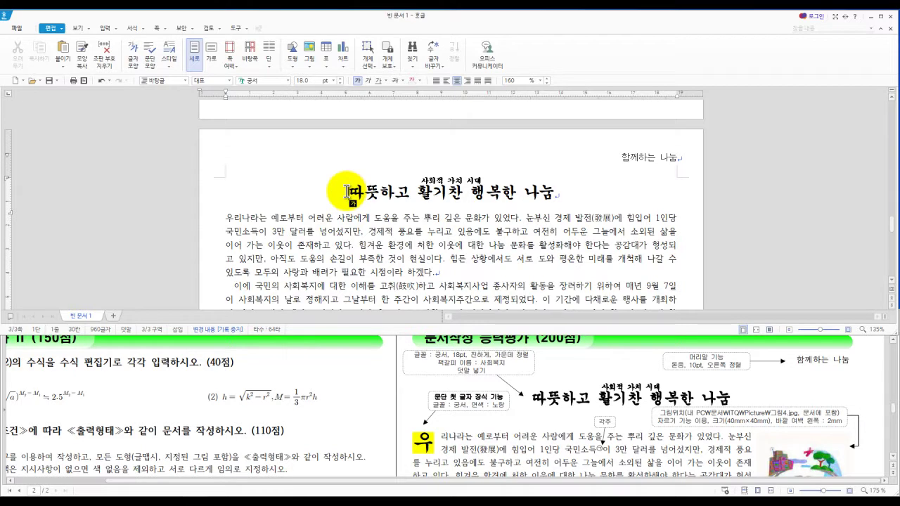
pyautogui.hotkey('ctrl', 'k')
pyautogui.press('b')
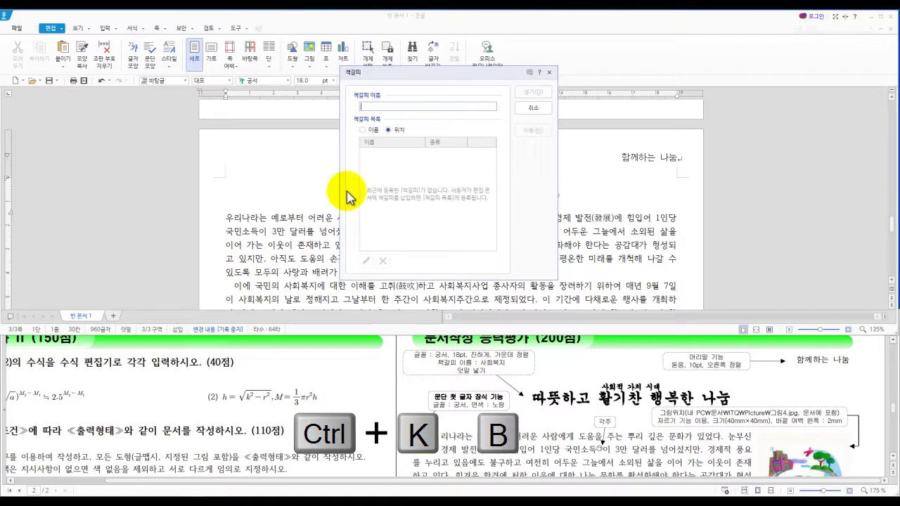
pyautogui.write('사회복지')
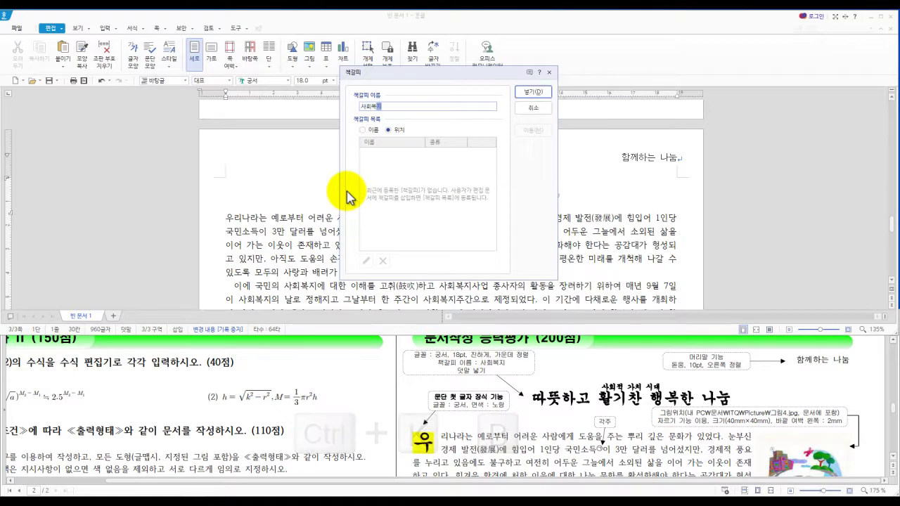
pyautogui.press('Return')
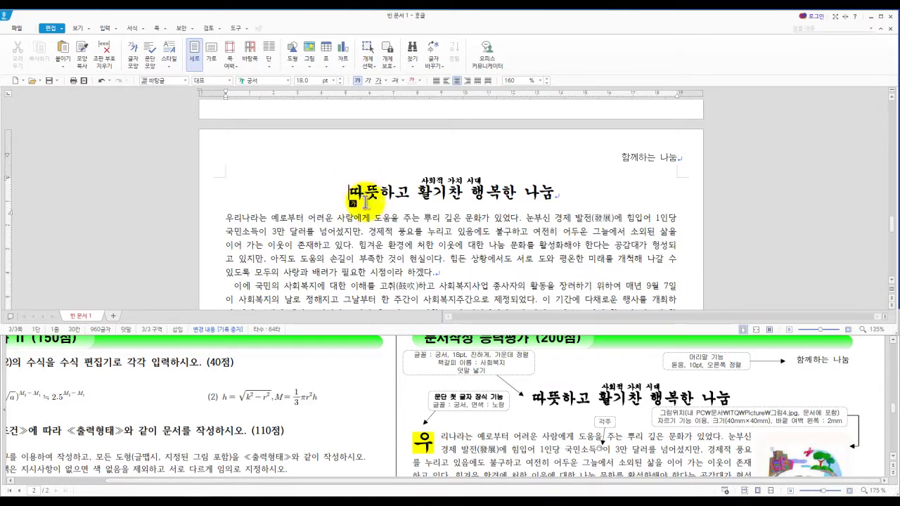
# Step: Decorate the first letter 우 of the opening paragraph as a two-line drop cap in 궁서 with a yellow fill
pyautogui.click(229, 220)
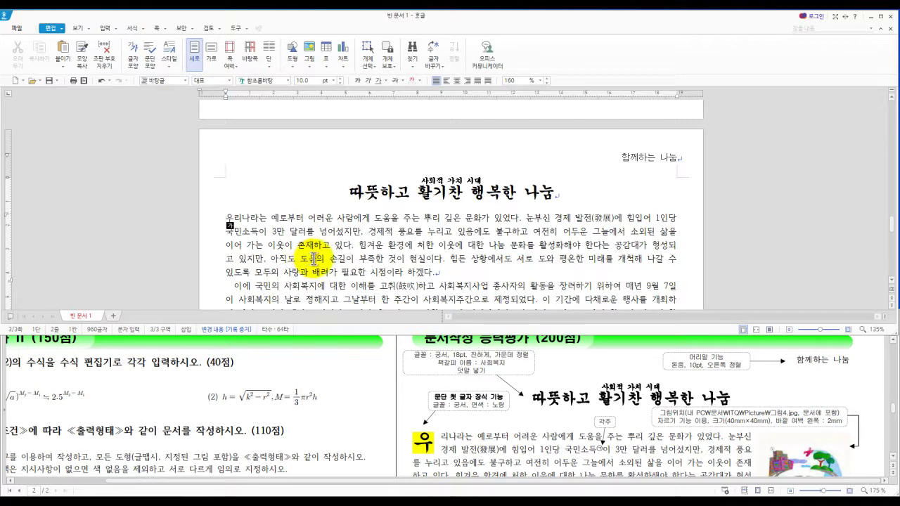
pyautogui.click(143, 29)
pyautogui.click(143, 29)
pyautogui.click(143, 29)
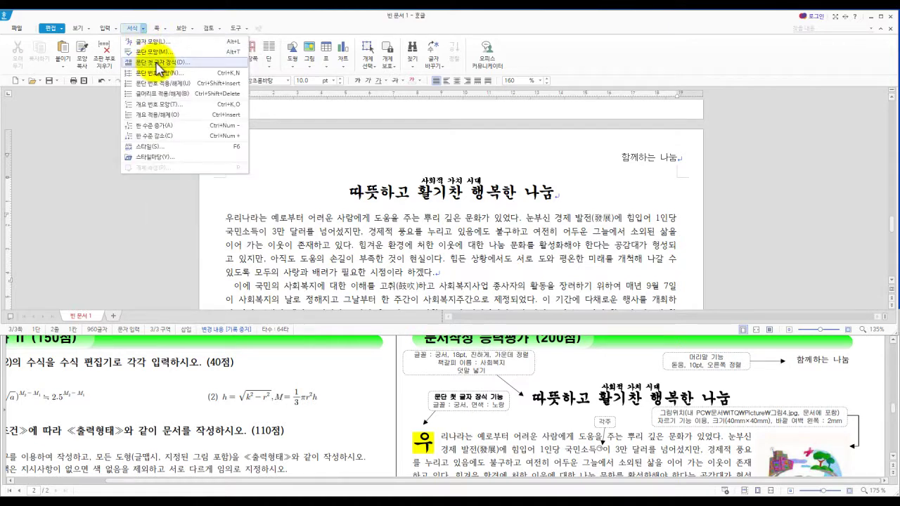
pyautogui.click(157, 64)
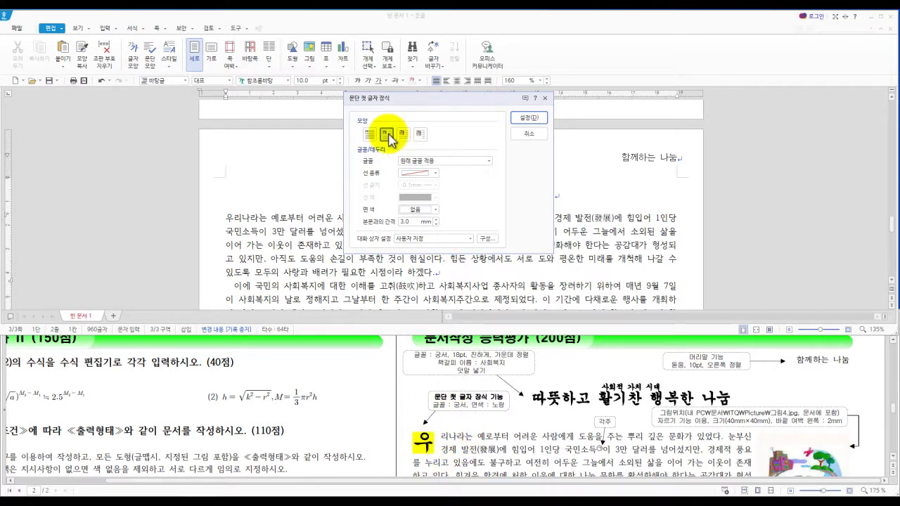
pyautogui.click(490, 163)
pyautogui.click(413, 203)
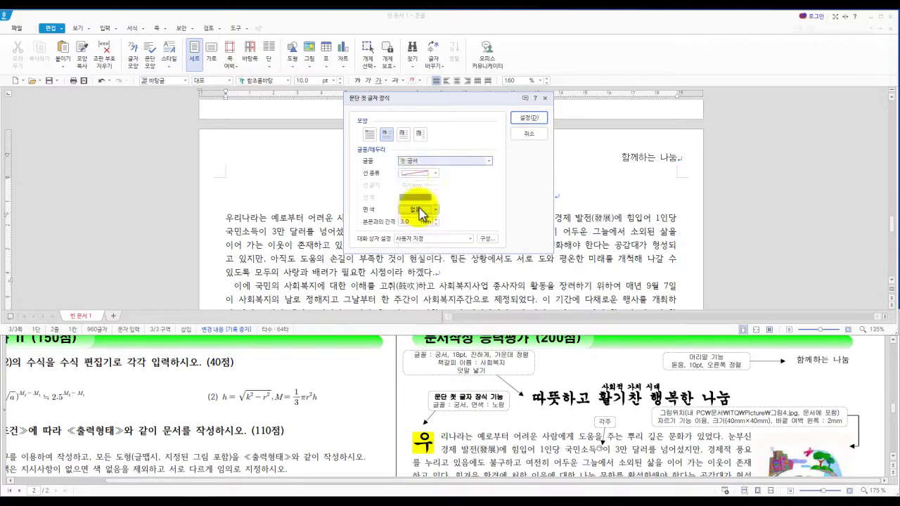
pyautogui.click(436, 210)
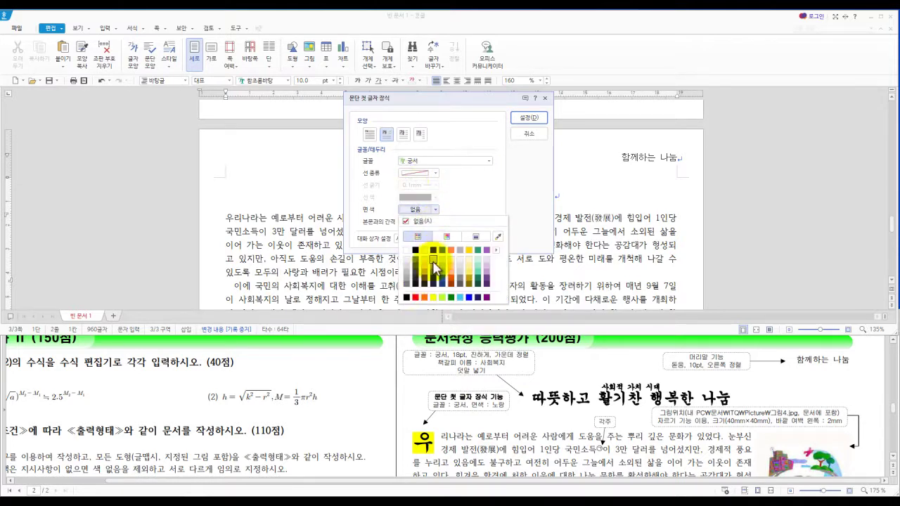
pyautogui.click(430, 298)
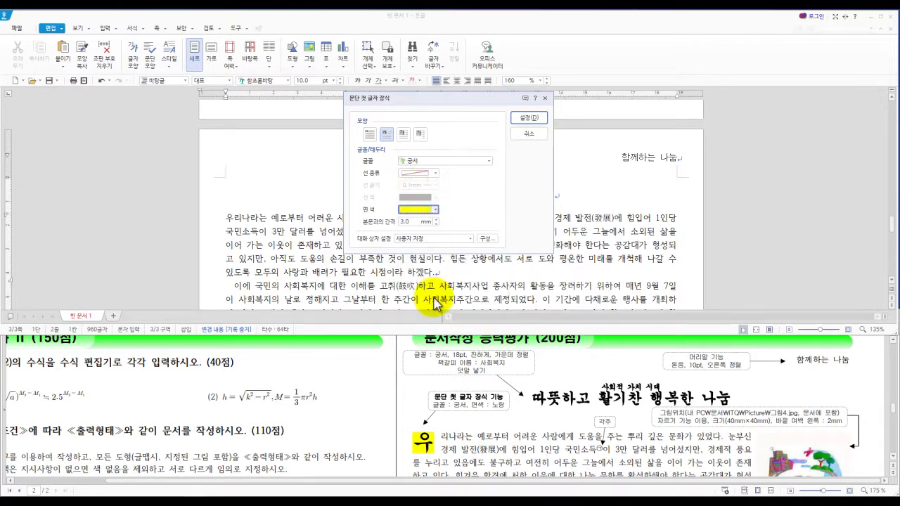
pyautogui.click(530, 120)
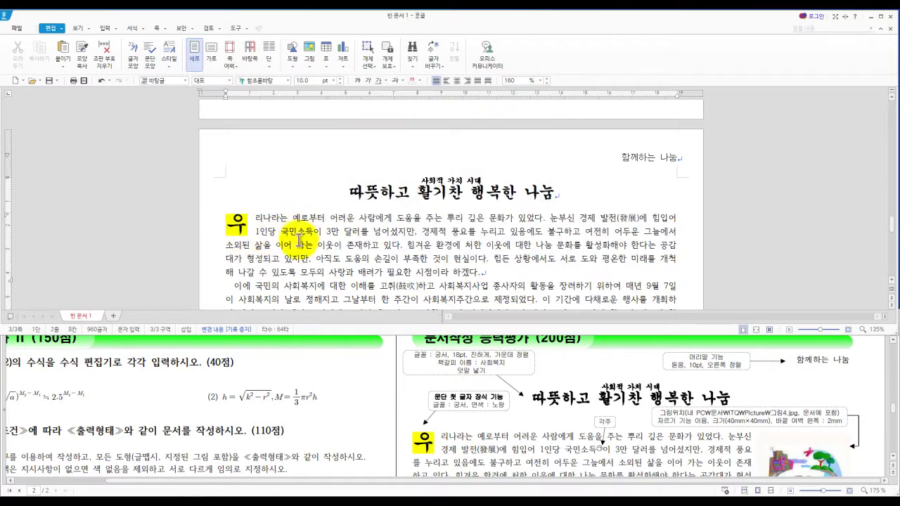
pyautogui.scroll(-2, 520, 416)
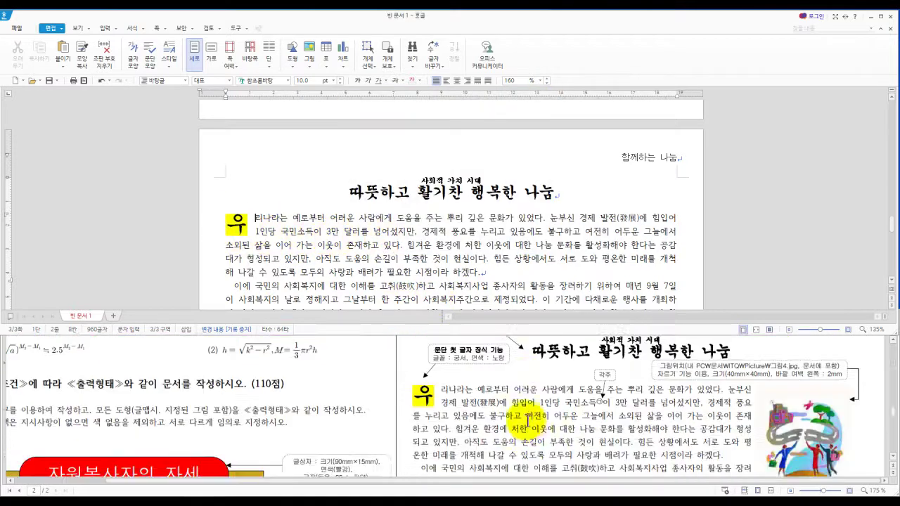
pyautogui.scroll(1, 524, 416)
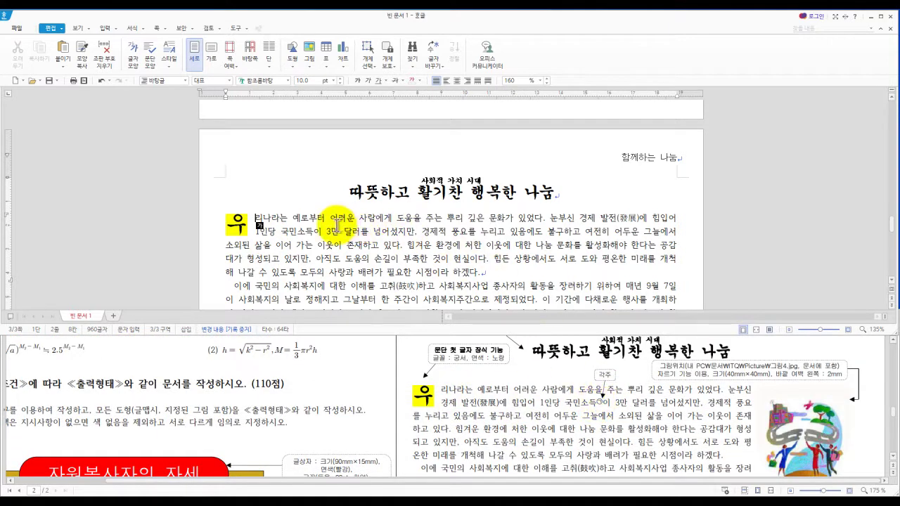
pyautogui.click(308, 245)
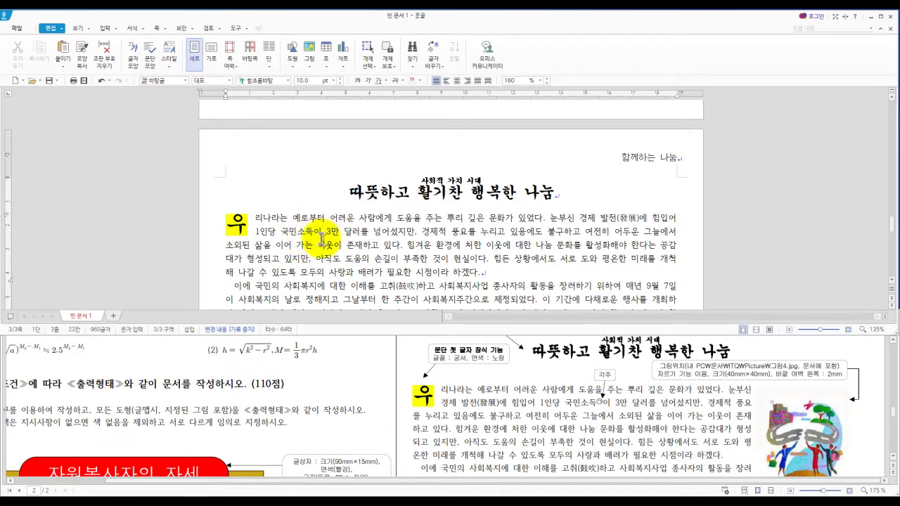
pyautogui.hotkey('ctrl', 'n')
pyautogui.press('n')
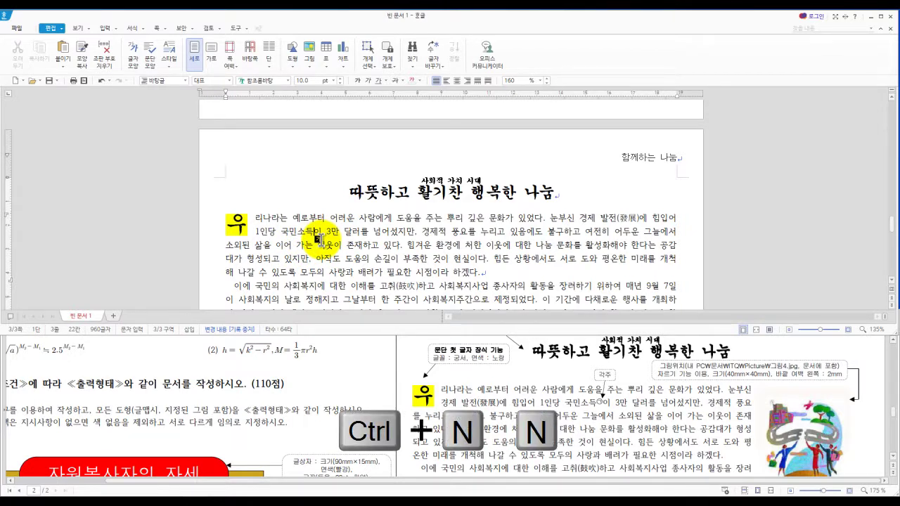
pyautogui.click(123, 31)
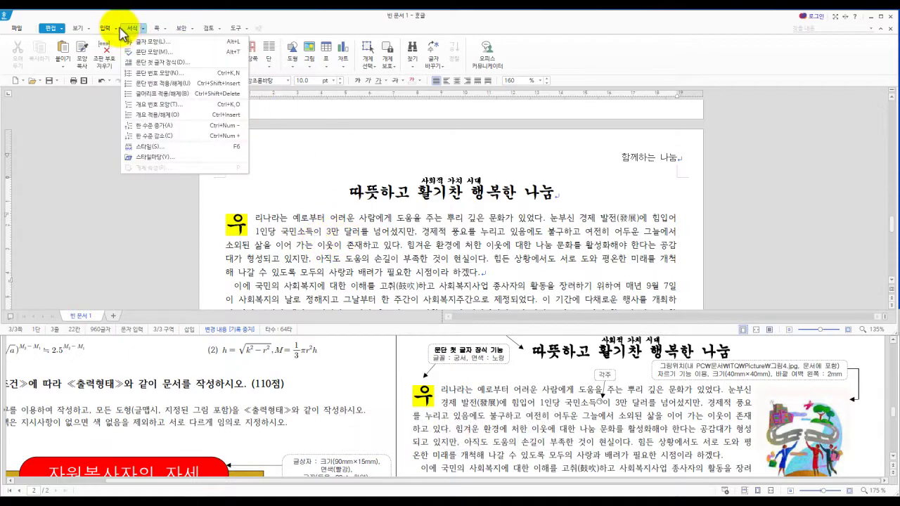
pyautogui.click(106, 28)
pyautogui.moveTo(122, 169)
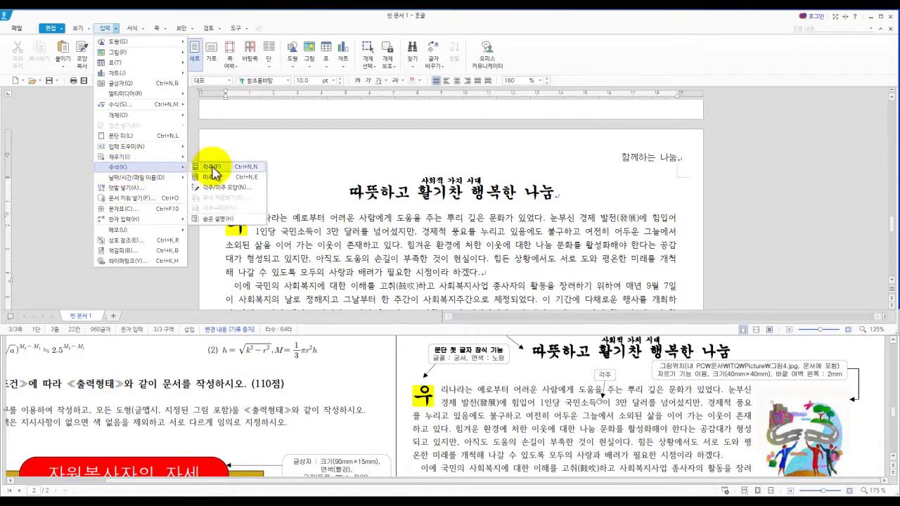
pyautogui.click(366, 228)
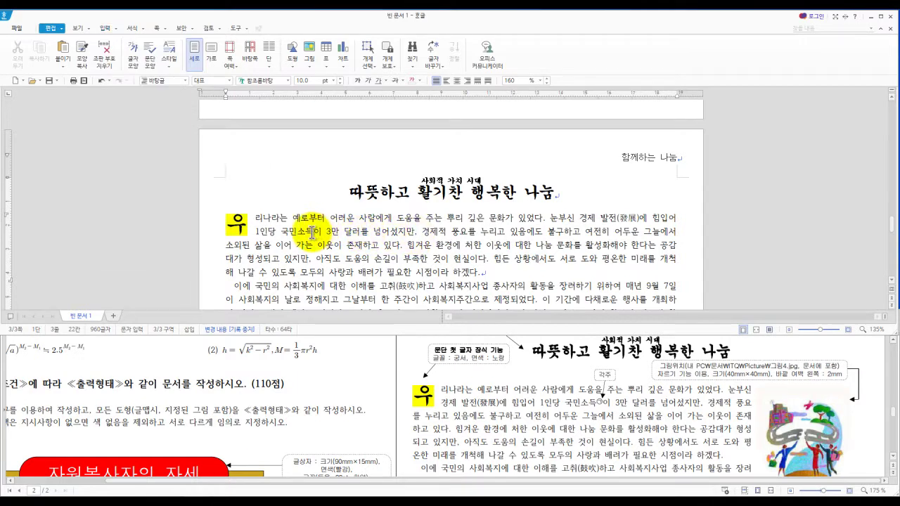
# Step: Insert a footnote after 국민소득 reading 1년 동안 한 나라의 국민이 생산 활동의 결과로 얻은 최종 생산물의 총액
pyautogui.click(313, 232)
pyautogui.hotkey('ctrl', 'n')
pyautogui.press('n')
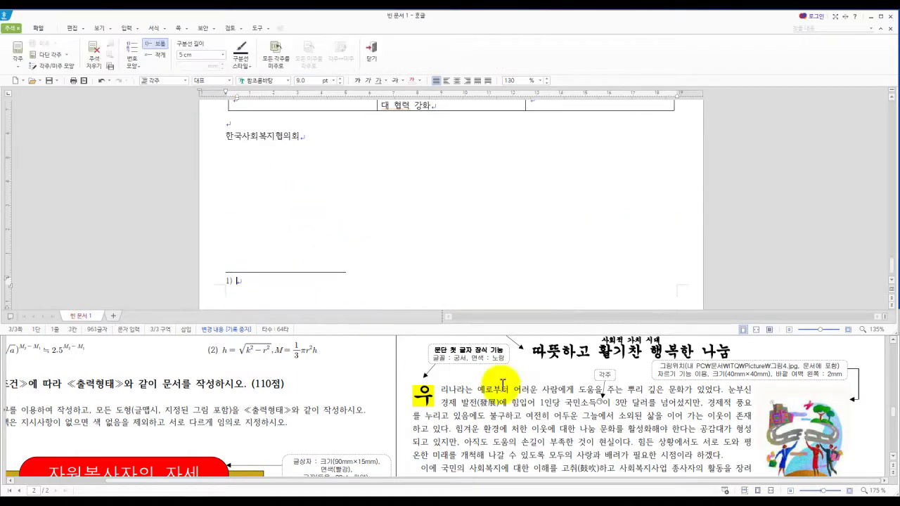
pyautogui.scroll(-5, 516, 410)
pyautogui.scroll(-2, 519, 410)
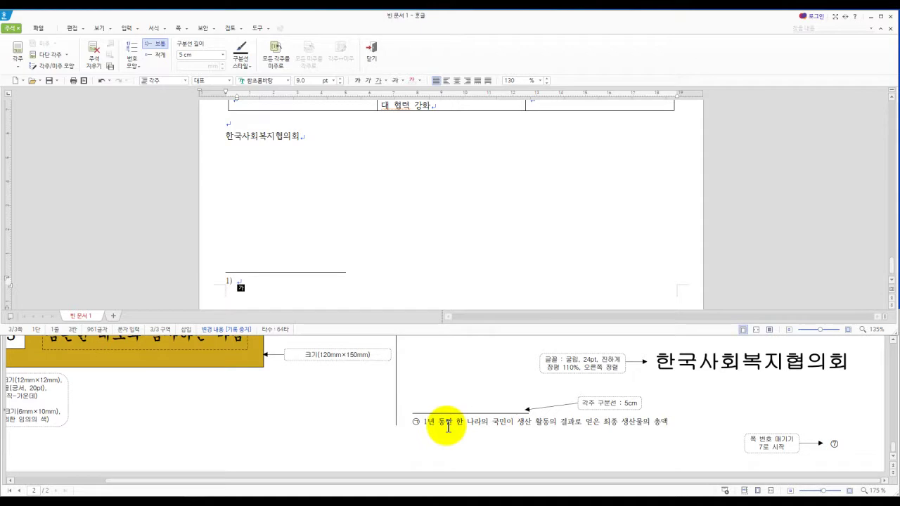
pyautogui.write('1년 동안 한 나라의 국민이 생산 활동의 결과로 얻은 최종 생산물의 총액')
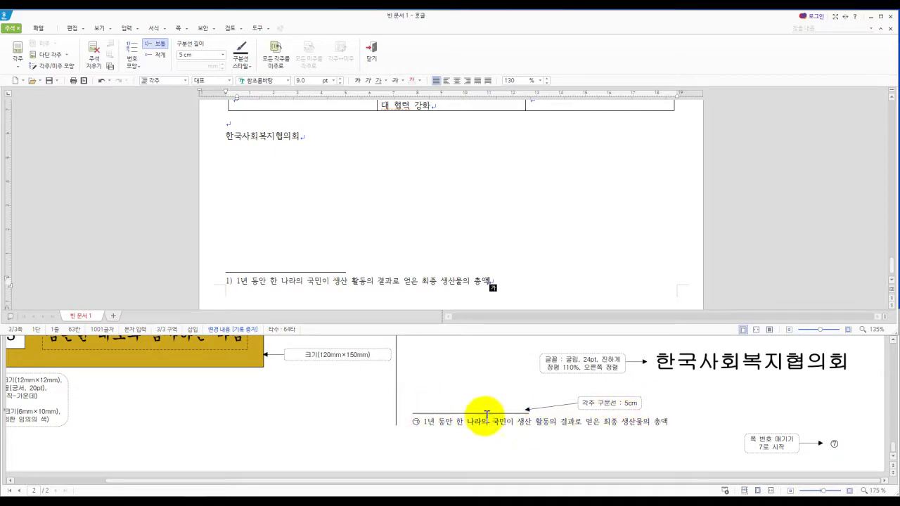
# Step: Set the footnote number format to the circled consonants ㉠,㉡,㉢
pyautogui.rightClick(298, 281)
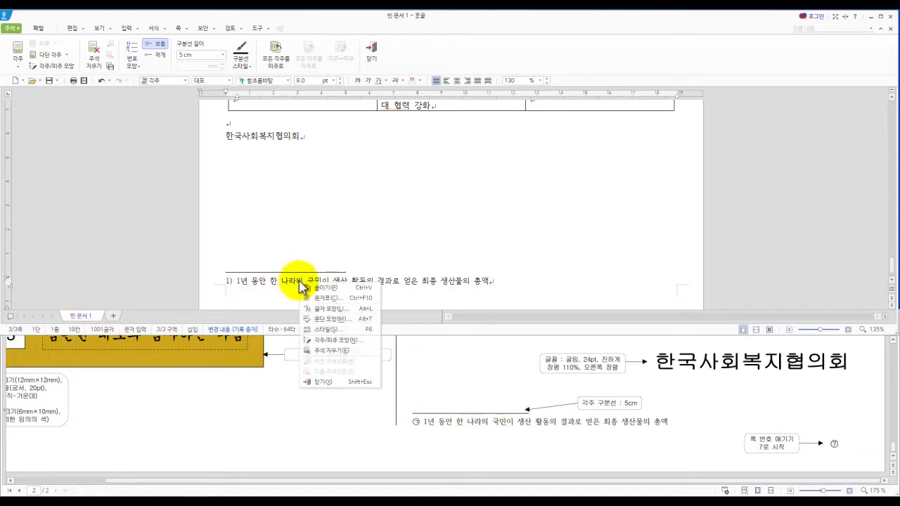
pyautogui.click(333, 341)
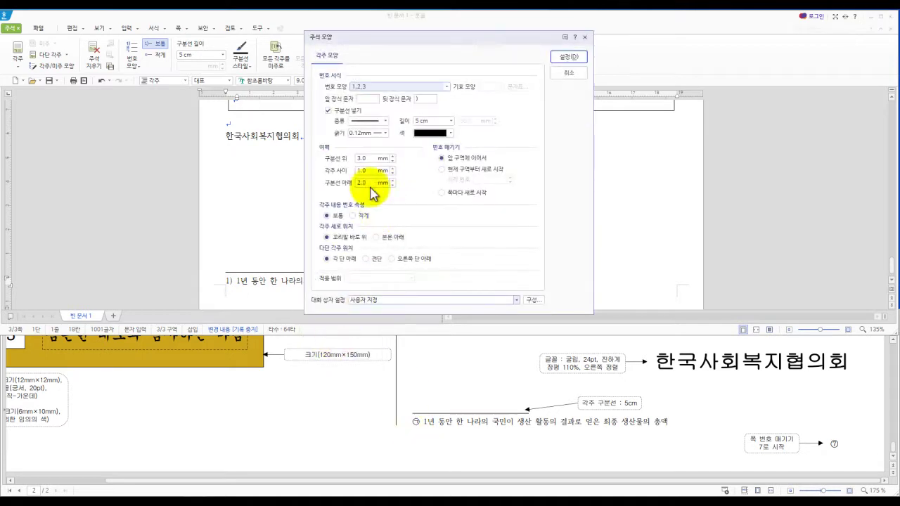
pyautogui.click(445, 86)
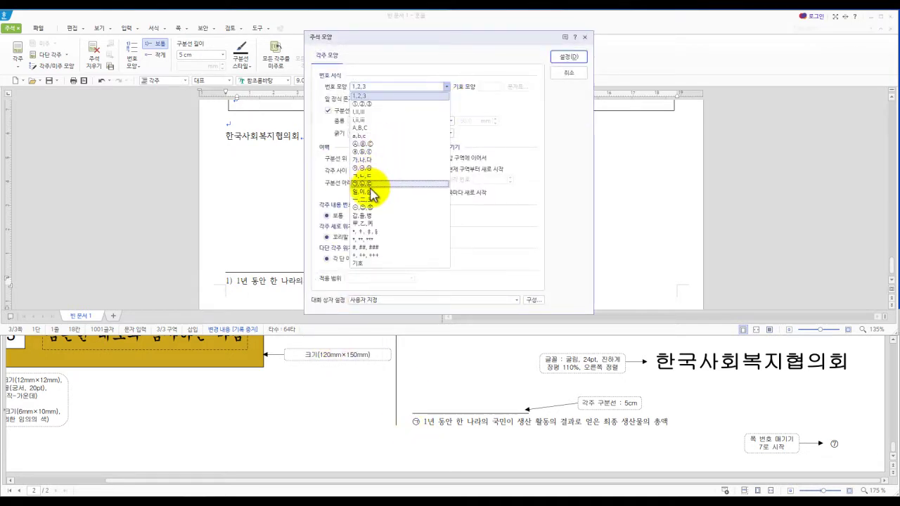
pyautogui.press('Escape')
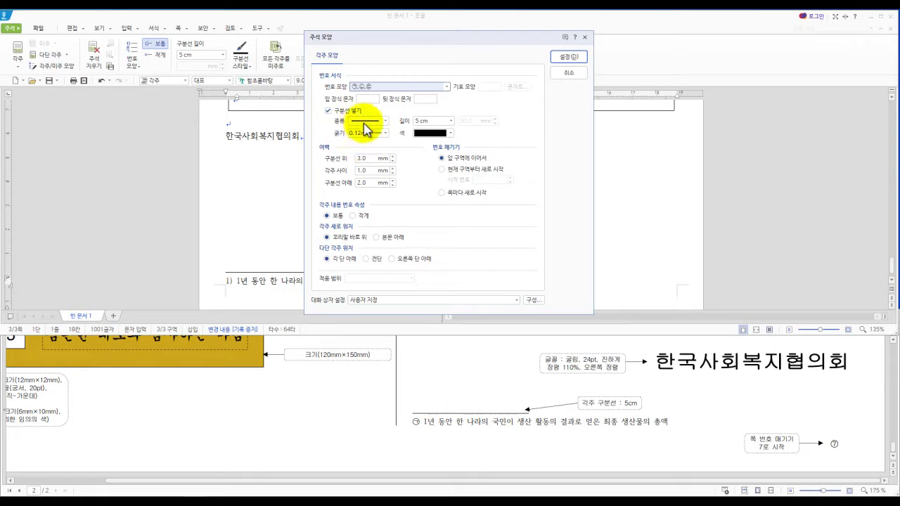
pyautogui.click(566, 58)
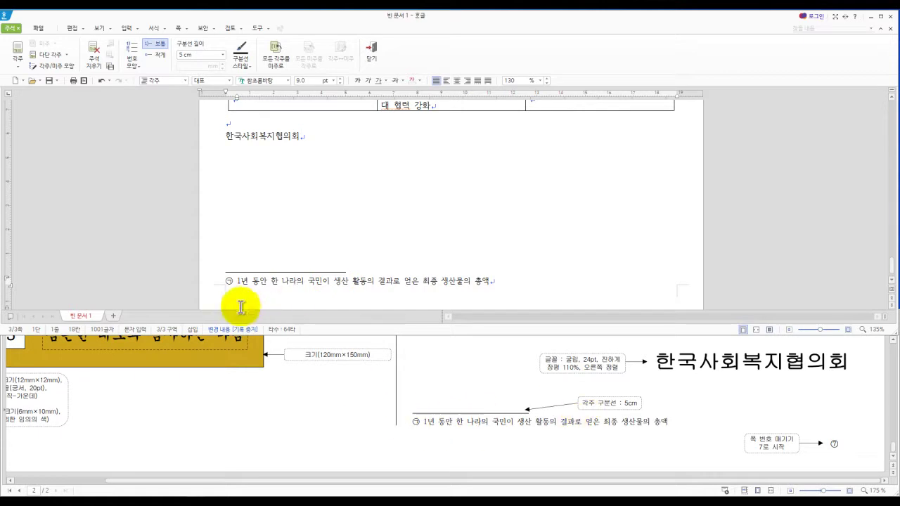
pyautogui.moveTo(222, 280); pyautogui.dragTo(496, 301)
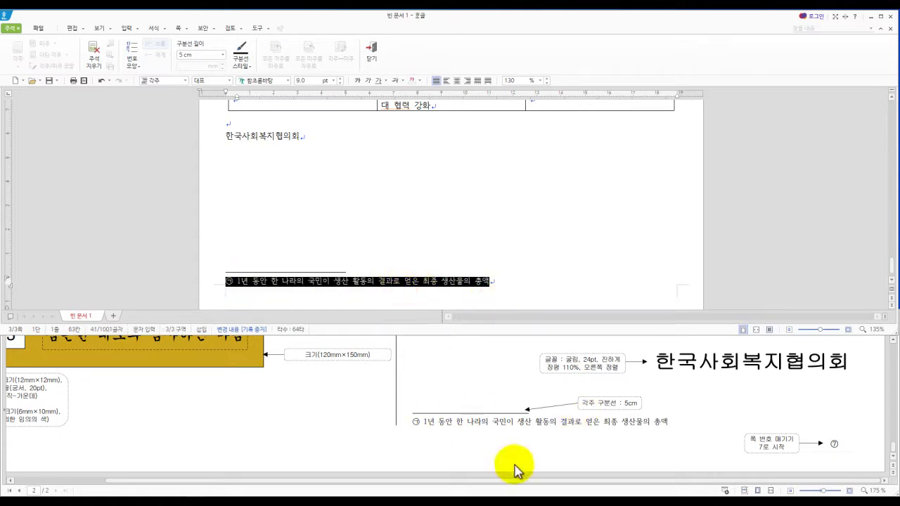
pyautogui.click(499, 423)
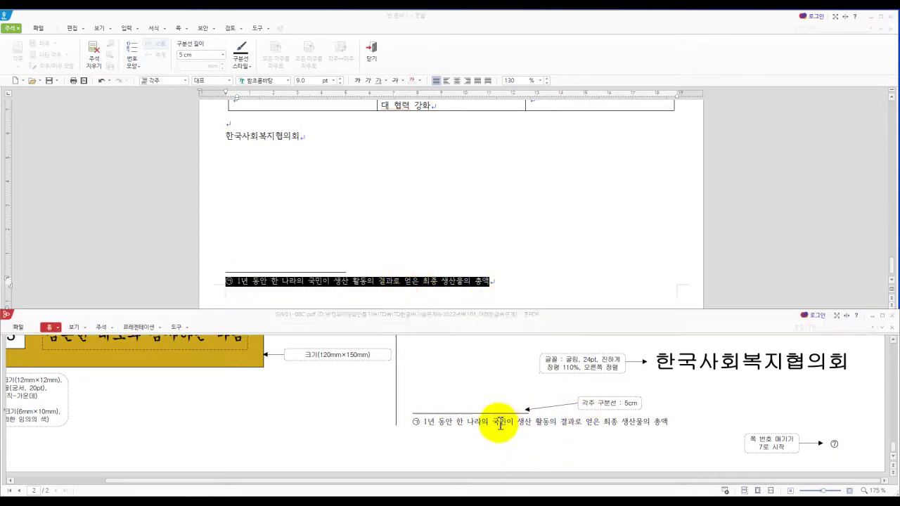
pyautogui.click(359, 280)
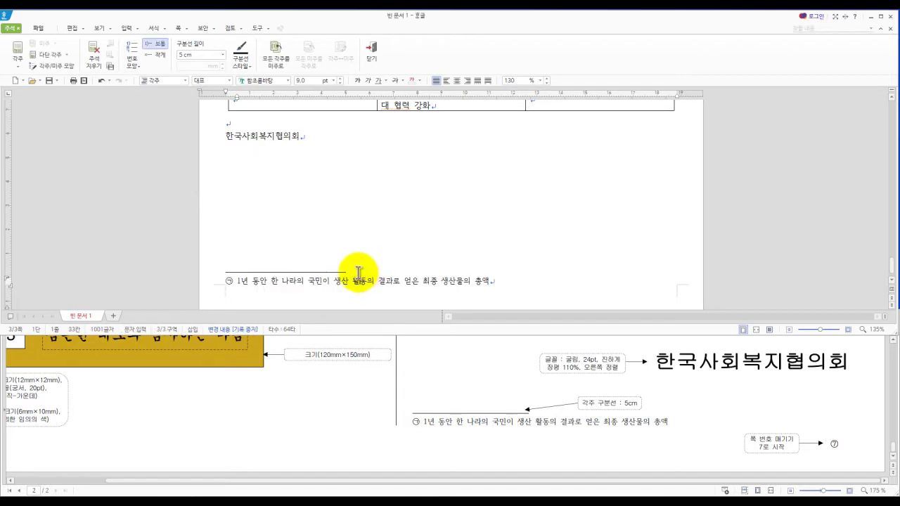
# Step: Leave the footnote area and return to the opening paragraph of the body text
pyautogui.hotkey('shift', 'Escape')
pyautogui.scroll(5, 603, 408)
pyautogui.scroll(3, 603, 407)
pyautogui.scroll(-1, 562, 393)
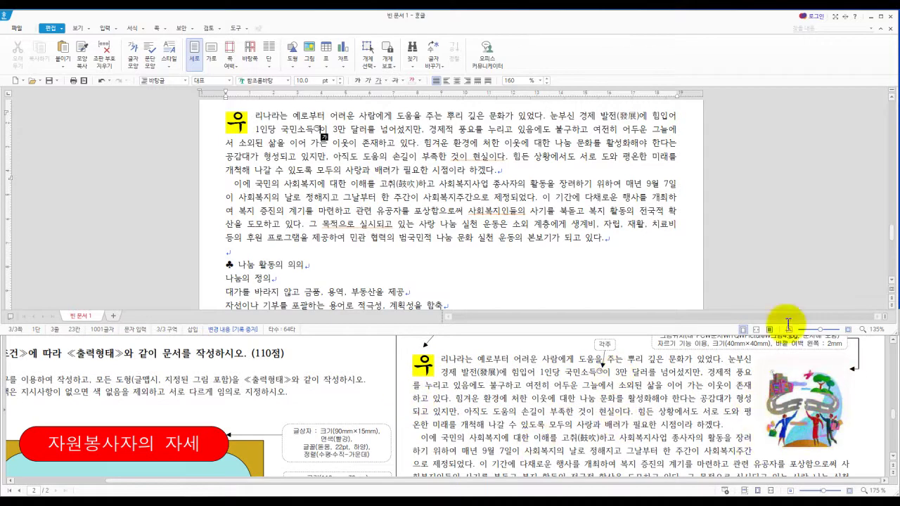
# Step: Start inserting a picture and browse to the 문서\ITQ\Picture folder
pyautogui.hotkey('ctrl', 'n')
pyautogui.press('i')
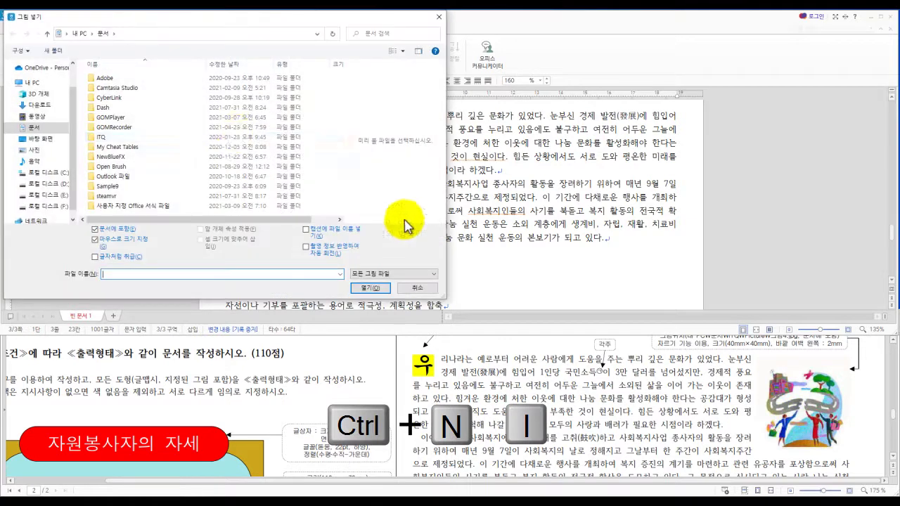
pyautogui.click(27, 81)
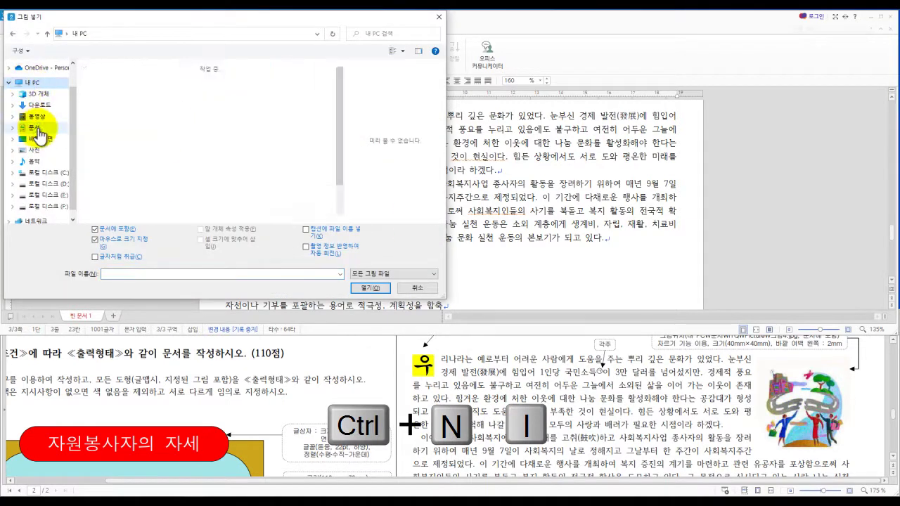
pyautogui.click(36, 128)
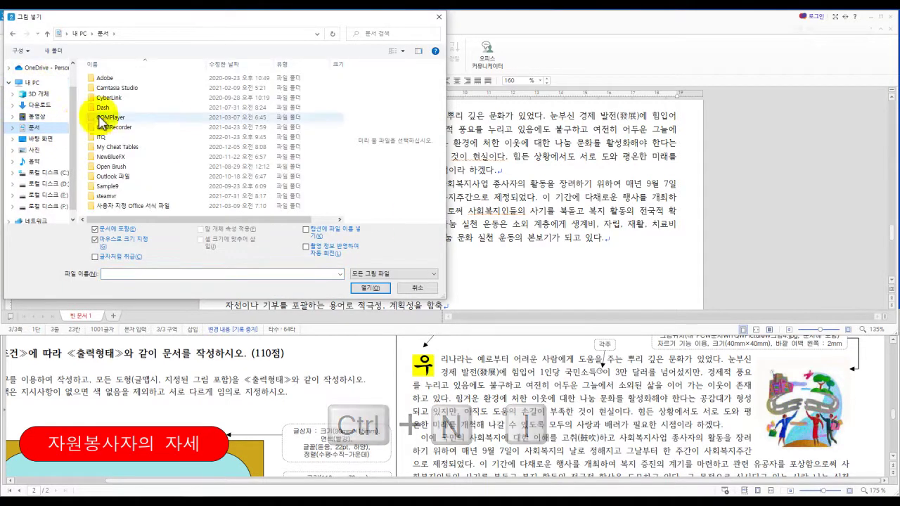
pyautogui.click(41, 83)
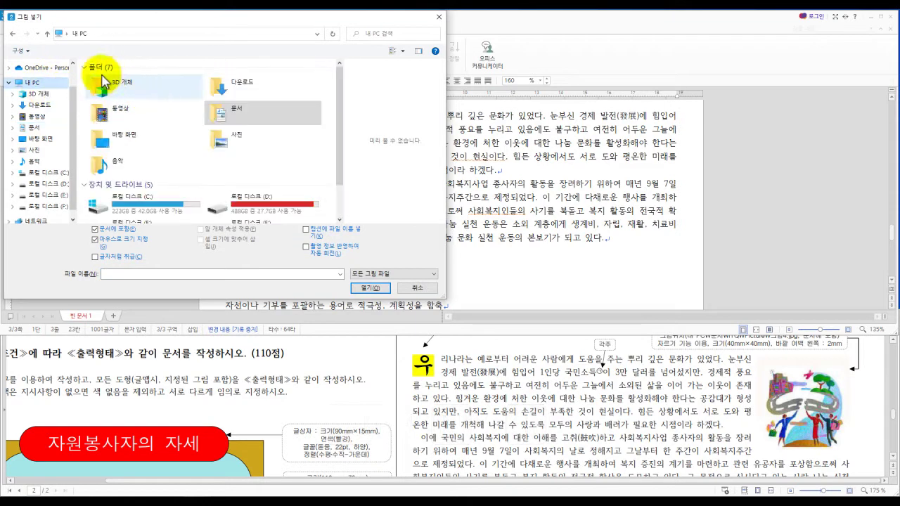
pyautogui.click(85, 68)
pyautogui.click(85, 67)
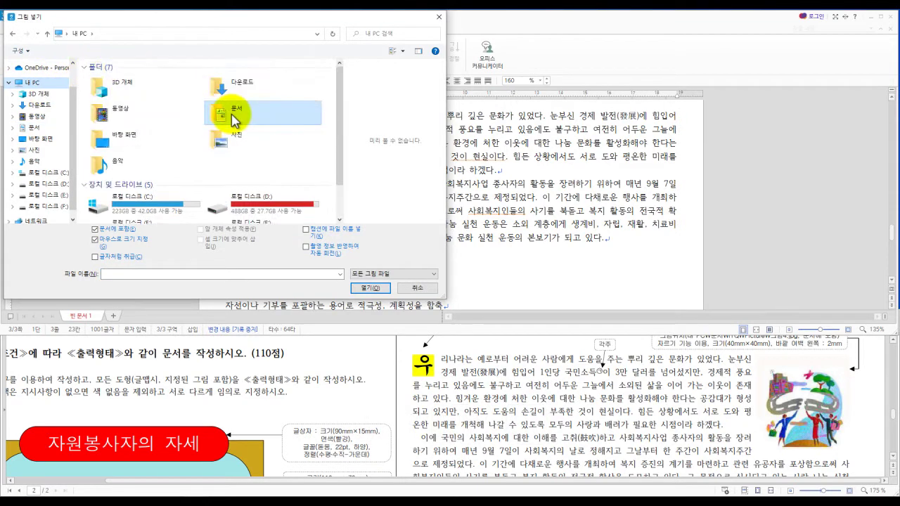
pyautogui.doubleClick(222, 97)
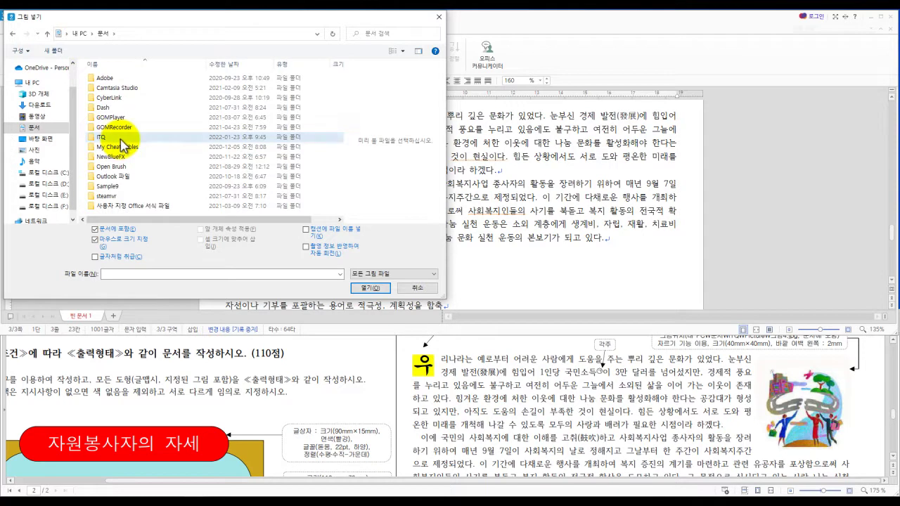
pyautogui.doubleClick(120, 139)
pyautogui.doubleClick(105, 78)
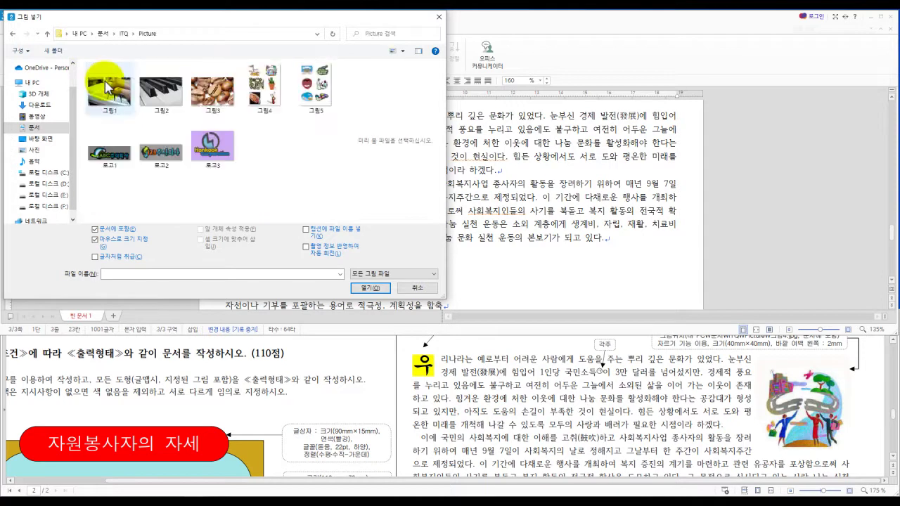
# Step: Insert the picture 그림4, embedded in the document, at the right end of the opening paragraph, about 33 × 44 mm
pyautogui.scroll(1, 792, 383)
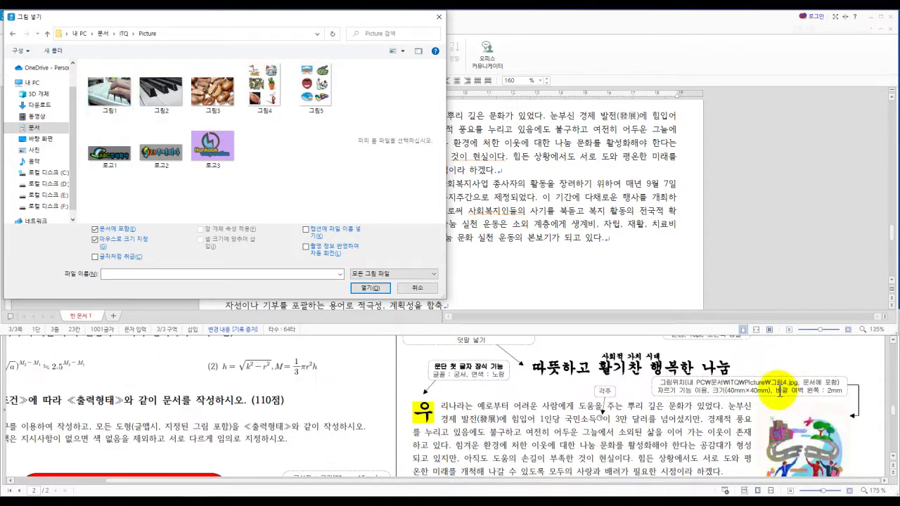
pyautogui.doubleClick(777, 383)
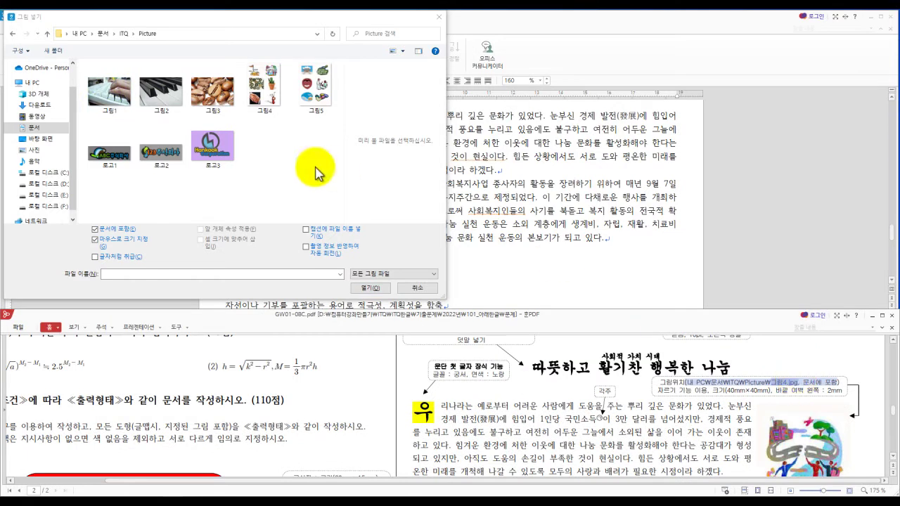
pyautogui.click(272, 99)
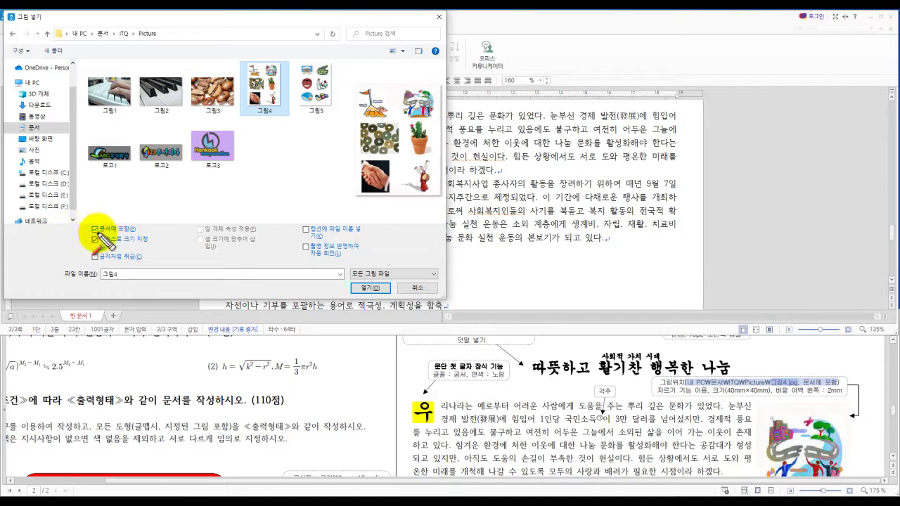
pyautogui.moveTo(85, 224)
pyautogui.mouseDown()
pyautogui.moveTo(145, 227)
pyautogui.moveTo(148, 239)
pyautogui.mouseUp()
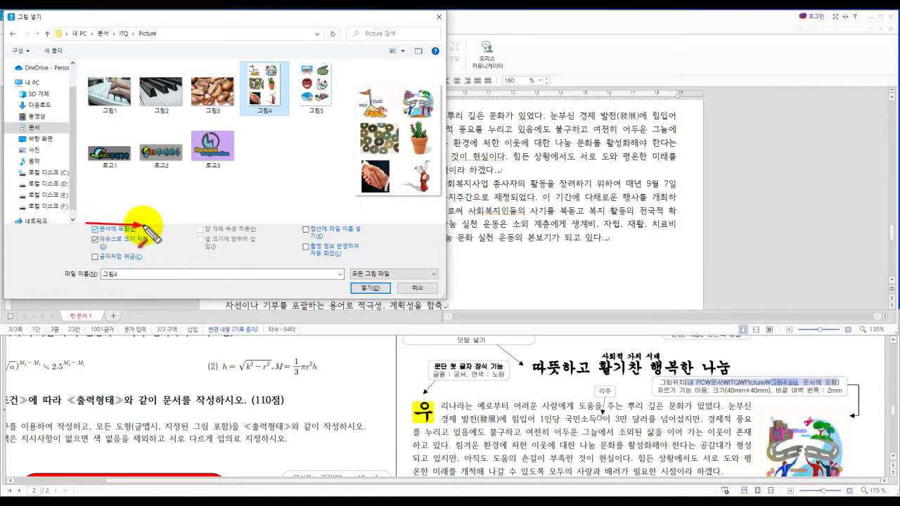
pyautogui.moveTo(87, 222); pyautogui.dragTo(151, 246)
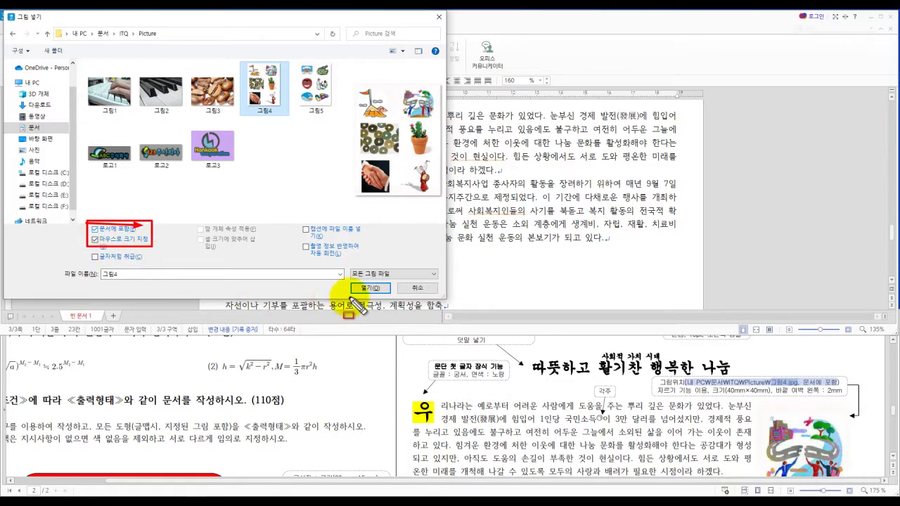
pyautogui.press('Escape')
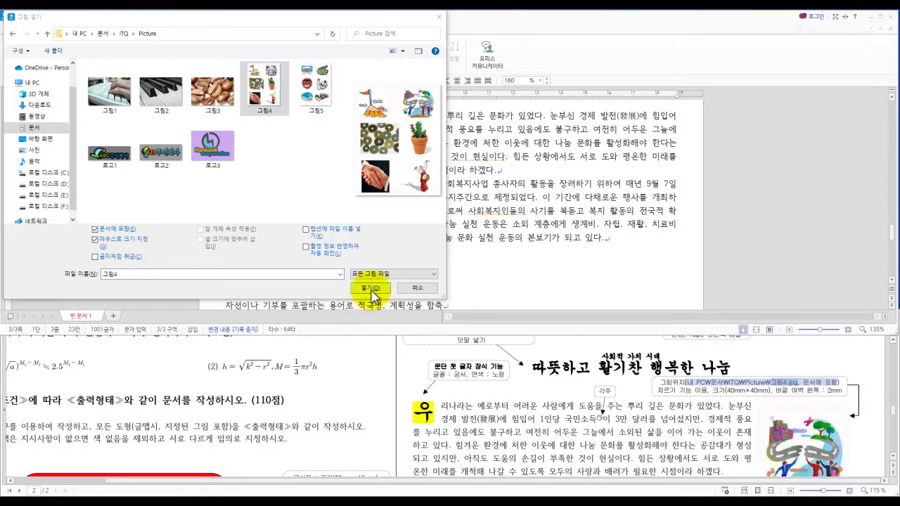
pyautogui.click(371, 289)
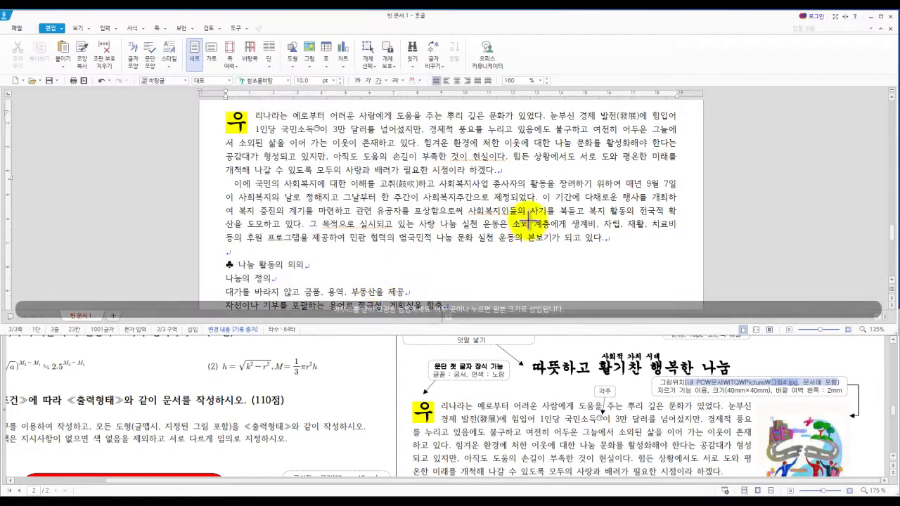
pyautogui.moveTo(590, 113); pyautogui.dragTo(673, 219)
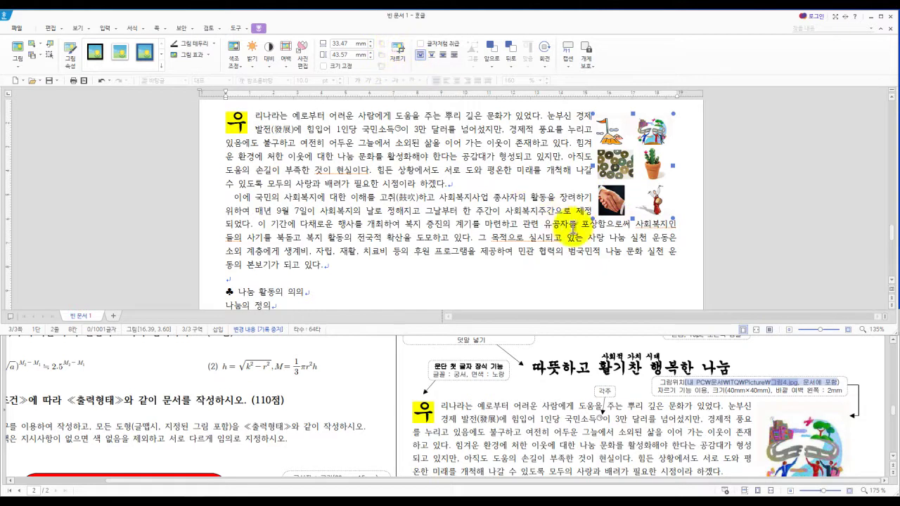
# Step: Crop the picture to the upper-right illustration of people and roads, about 13 × 12 mm
pyautogui.press('shift')
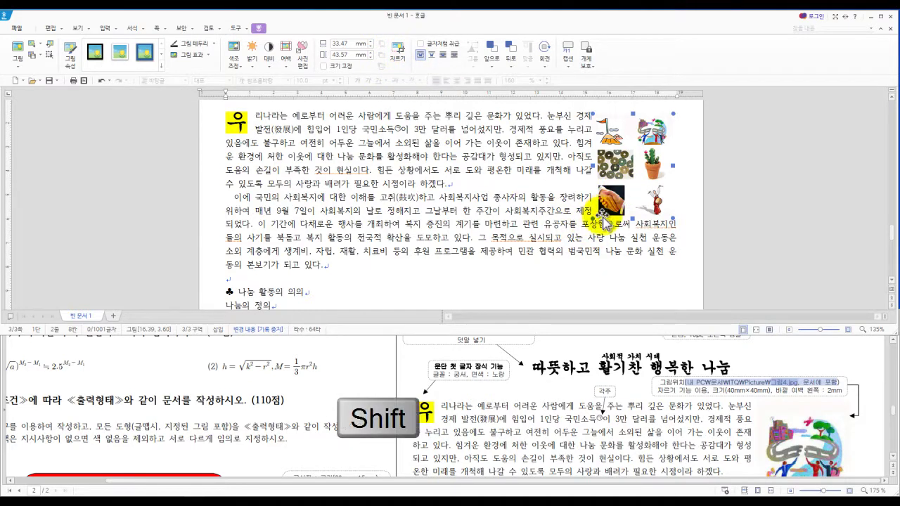
pyautogui.moveTo(594, 215); pyautogui.dragTo(636, 141)
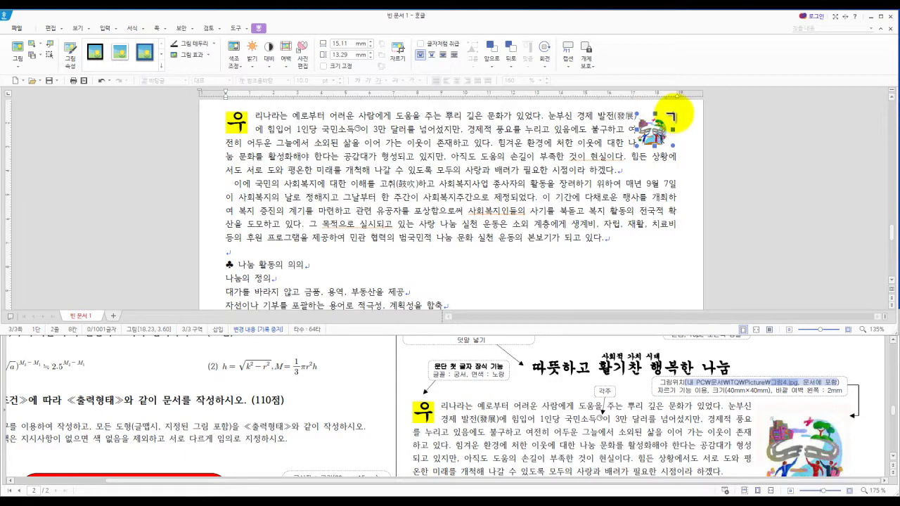
pyautogui.moveTo(657, 116); pyautogui.dragTo(663, 115)
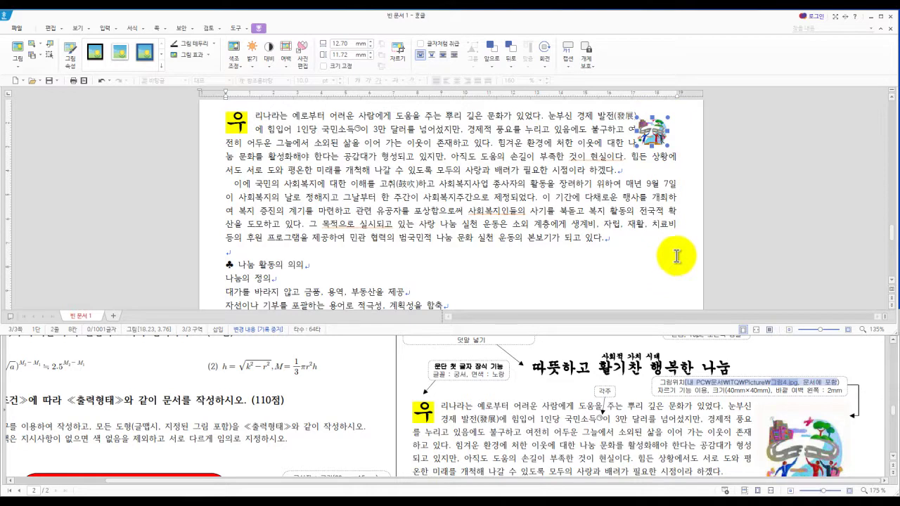
# Step: Set the cropped picture's width and height to 40 mm and its left outer margin to 2 mm
pyautogui.doubleClick(653, 133)
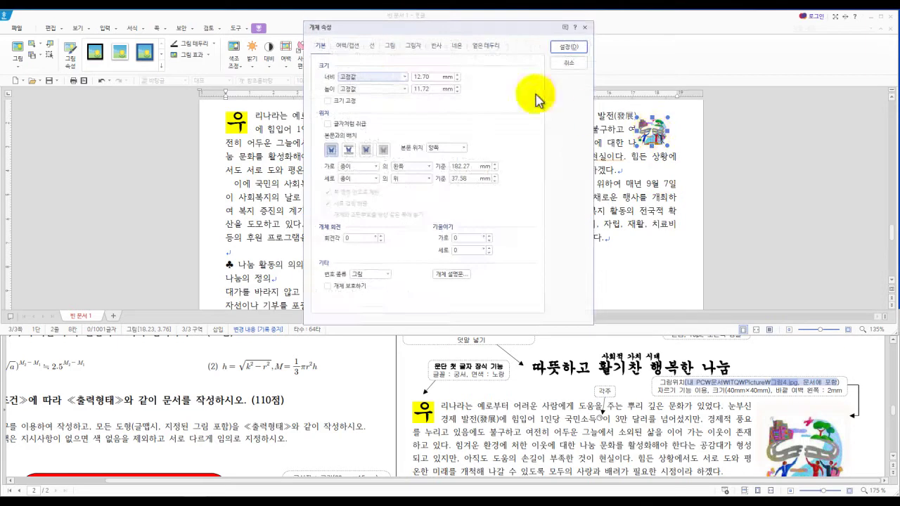
pyautogui.press('Tab')
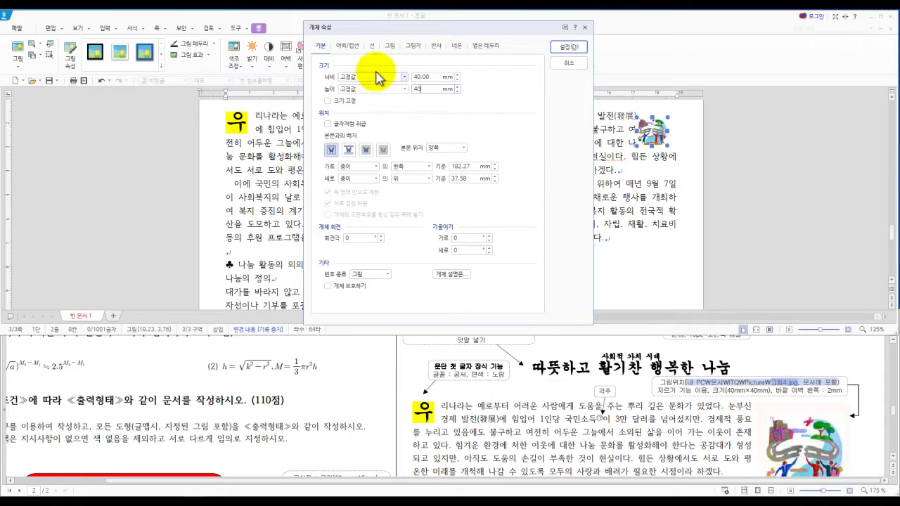
pyautogui.click(346, 47)
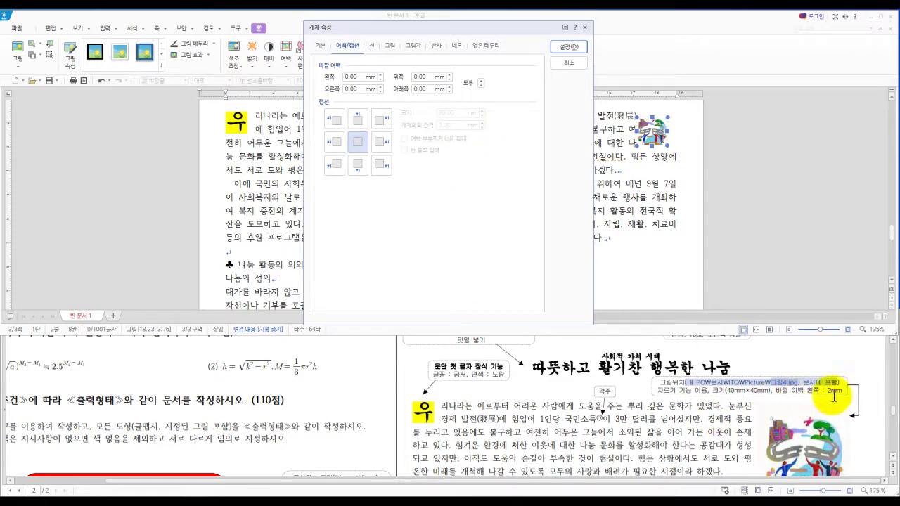
pyautogui.doubleClick(350, 77)
pyautogui.write('2')
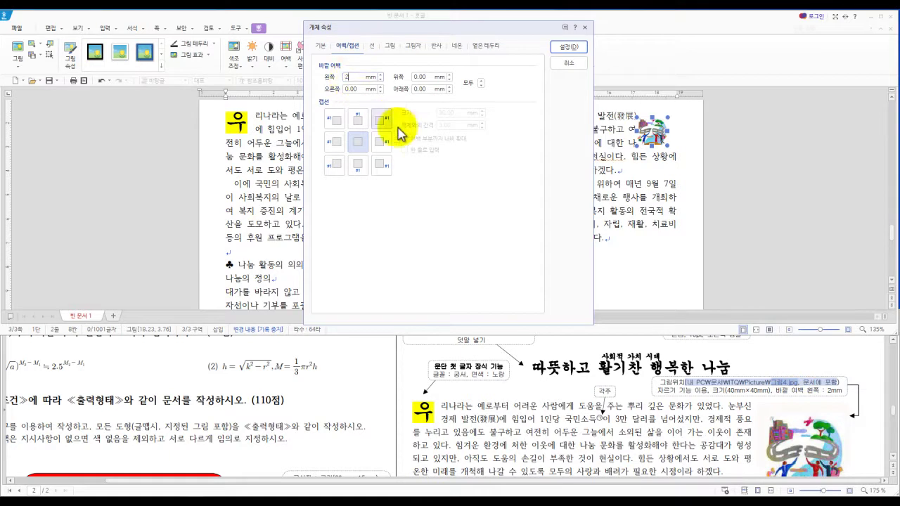
pyautogui.click(569, 48)
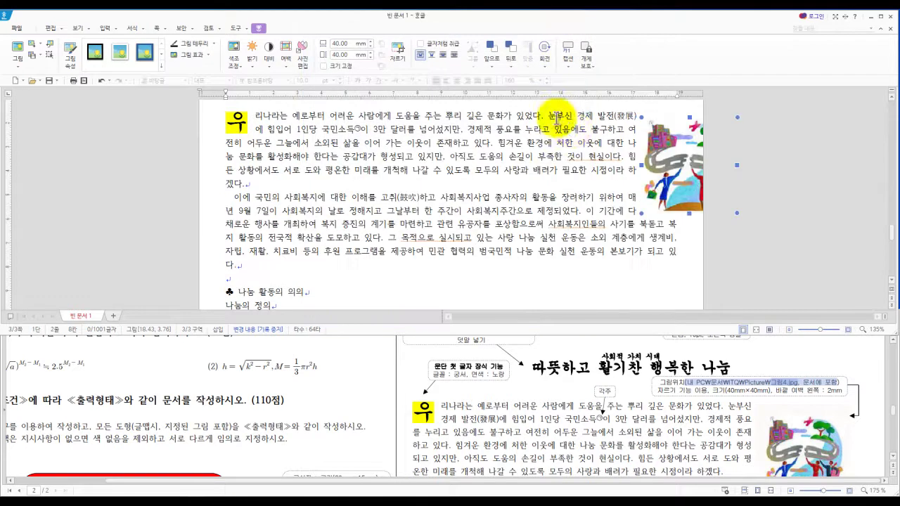
# Step: Move the picture to the right edge of the first two paragraphs so the text wraps line by line as in the exam PDF
pyautogui.moveTo(662, 169); pyautogui.dragTo(588, 163)
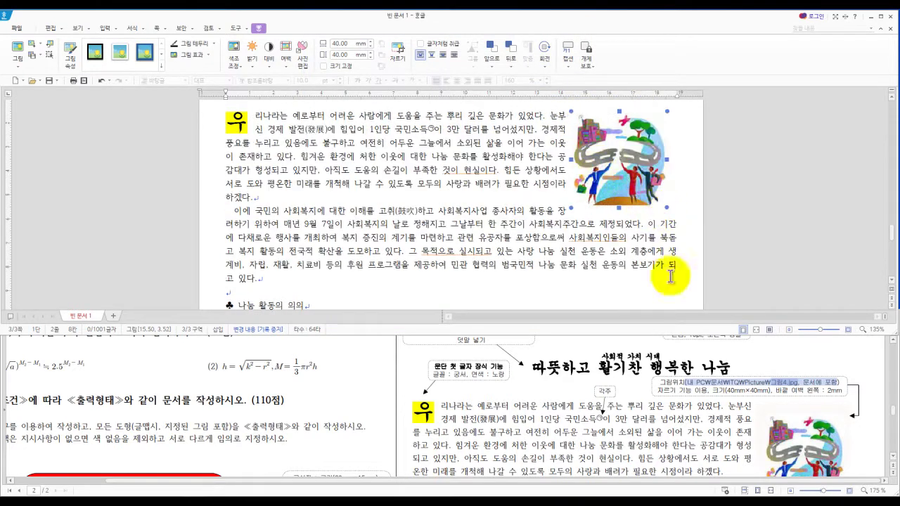
pyautogui.scroll(-1, 735, 418)
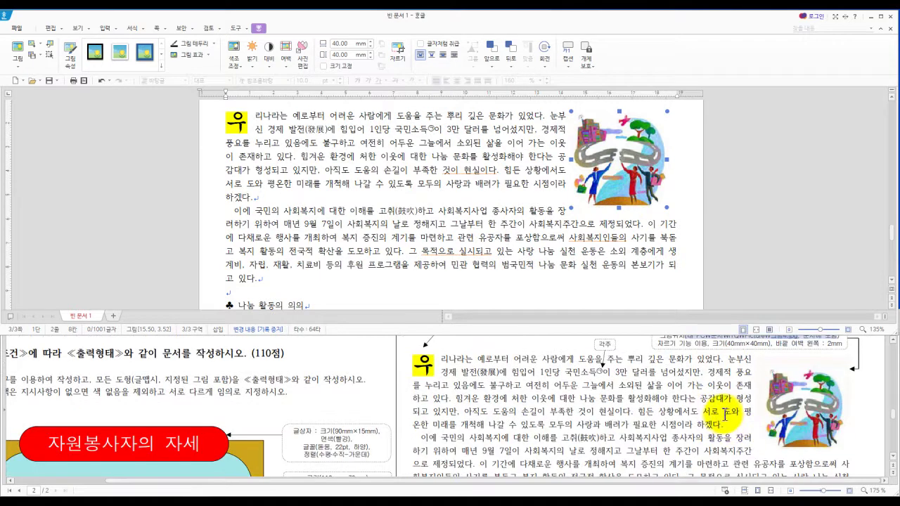
pyautogui.moveTo(743, 352); pyautogui.dragTo(760, 455)
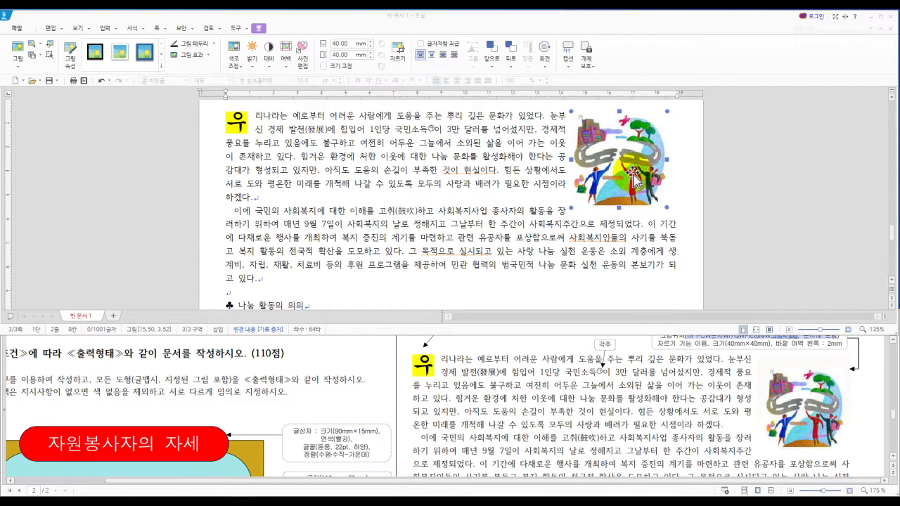
pyautogui.moveTo(634, 181); pyautogui.dragTo(639, 180)
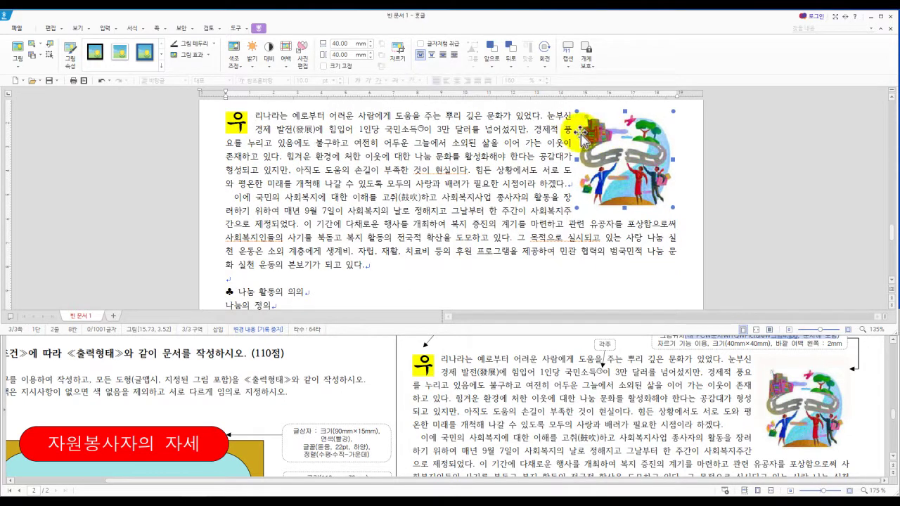
pyautogui.moveTo(624, 199); pyautogui.dragTo(626, 200)
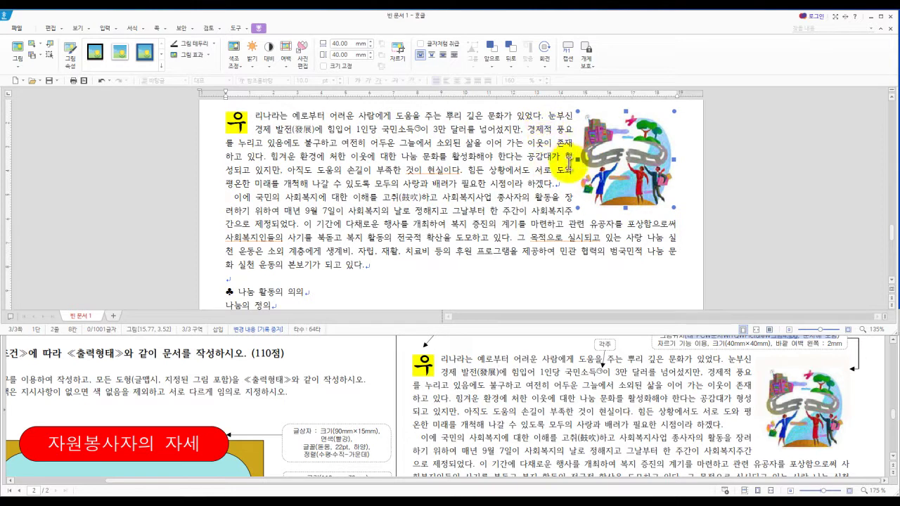
pyautogui.moveTo(588, 173); pyautogui.dragTo(593, 175)
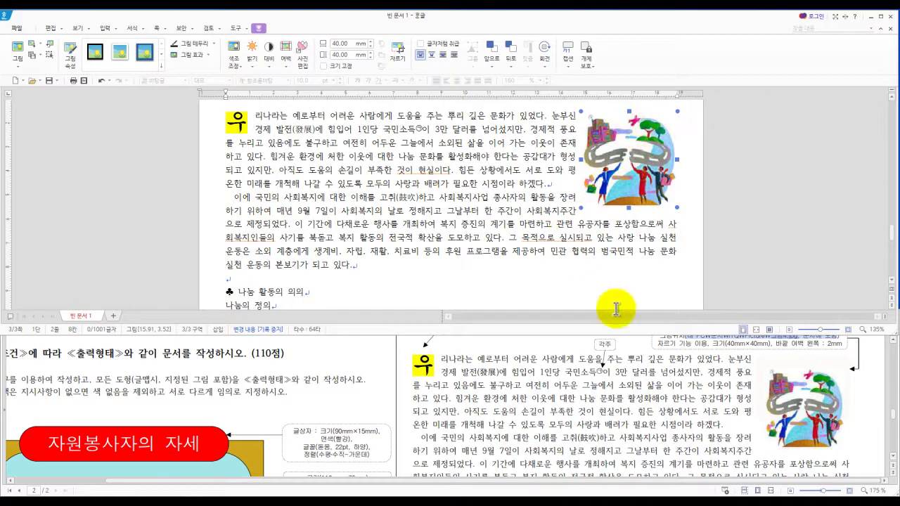
# Step: Set the whole heading line ♣ 나눔 활동의 의의 to the 굴림 font at 18 pt
pyautogui.scroll(-1, 590, 421)
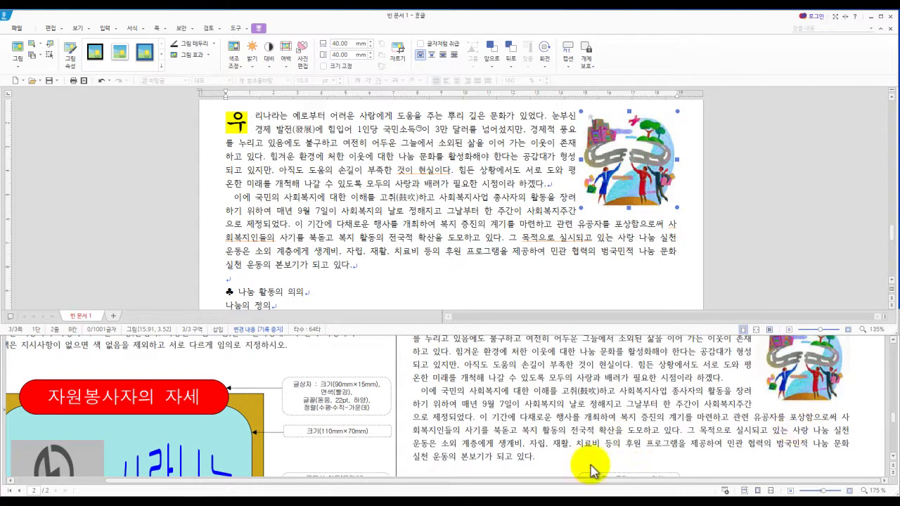
pyautogui.scroll(-1, 491, 421)
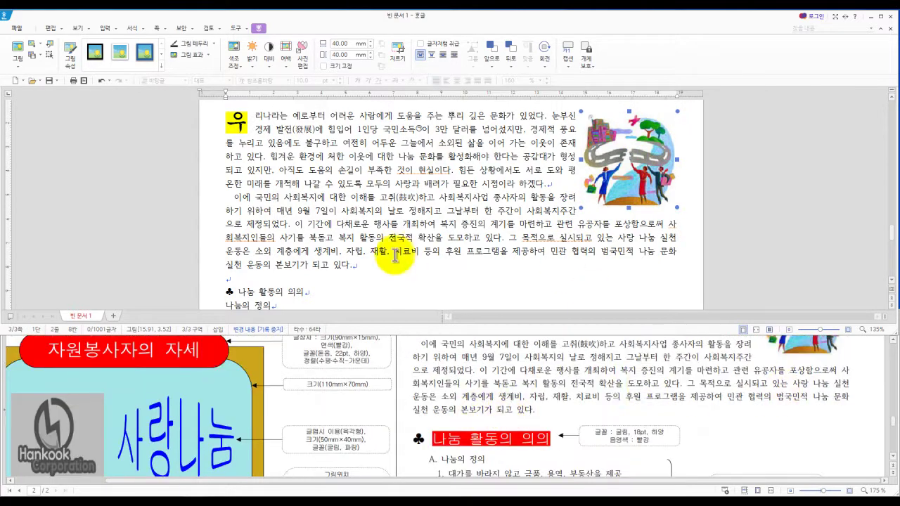
pyautogui.scroll(-4, 393, 253)
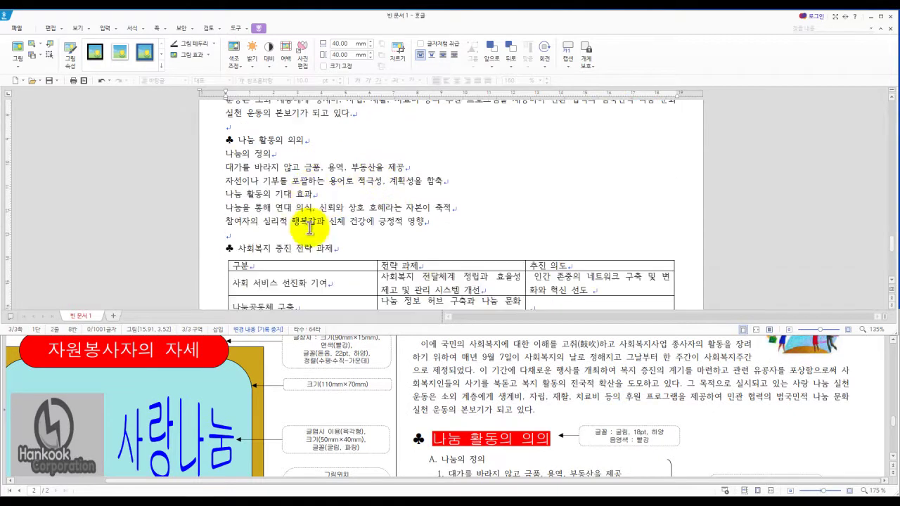
pyautogui.scroll(-2, 513, 365)
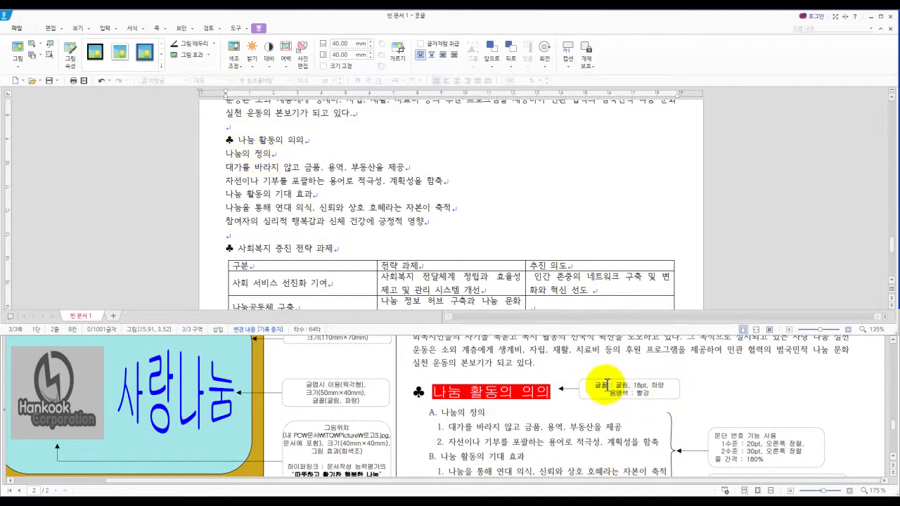
pyautogui.moveTo(615, 383); pyautogui.dragTo(632, 384)
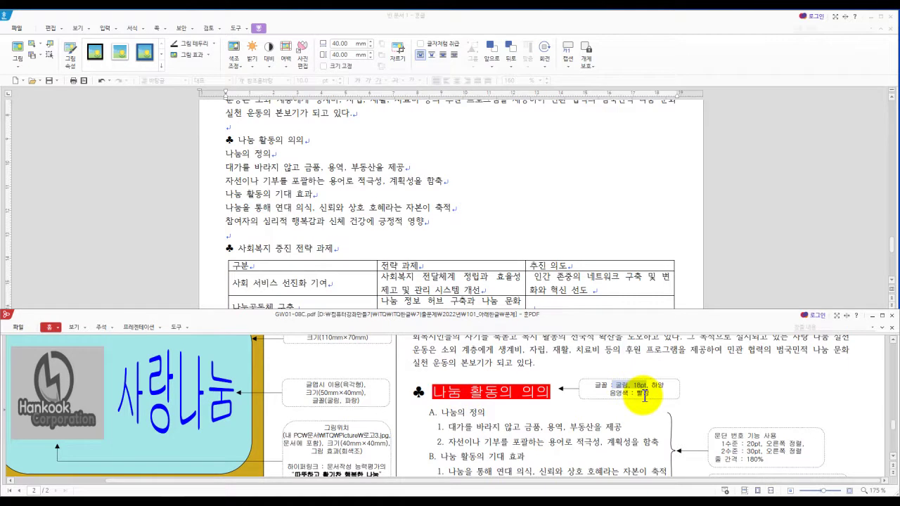
pyautogui.doubleClick(266, 140)
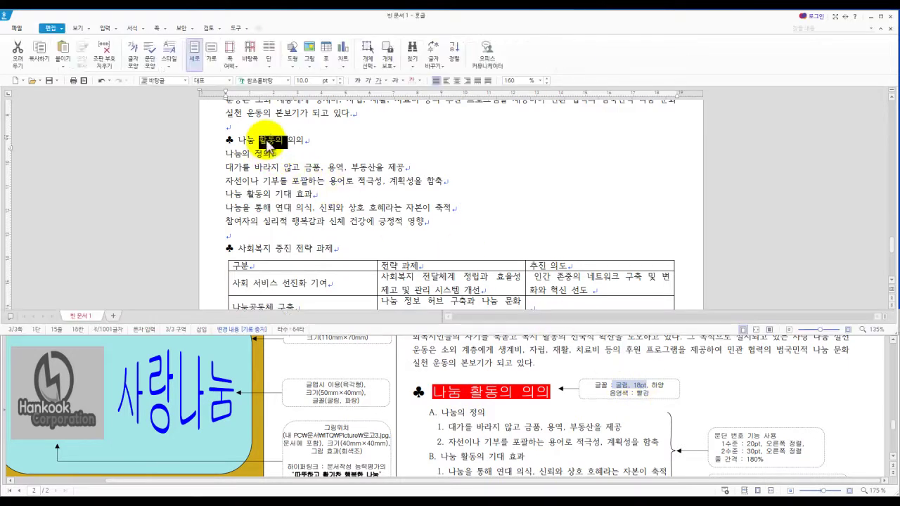
pyautogui.click(287, 81)
pyautogui.scroll(15, 362, 183)
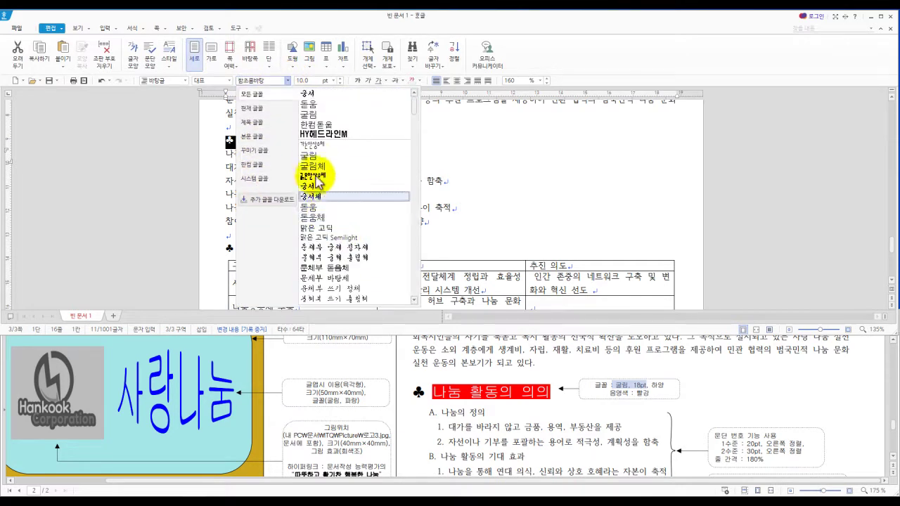
pyautogui.click(313, 135)
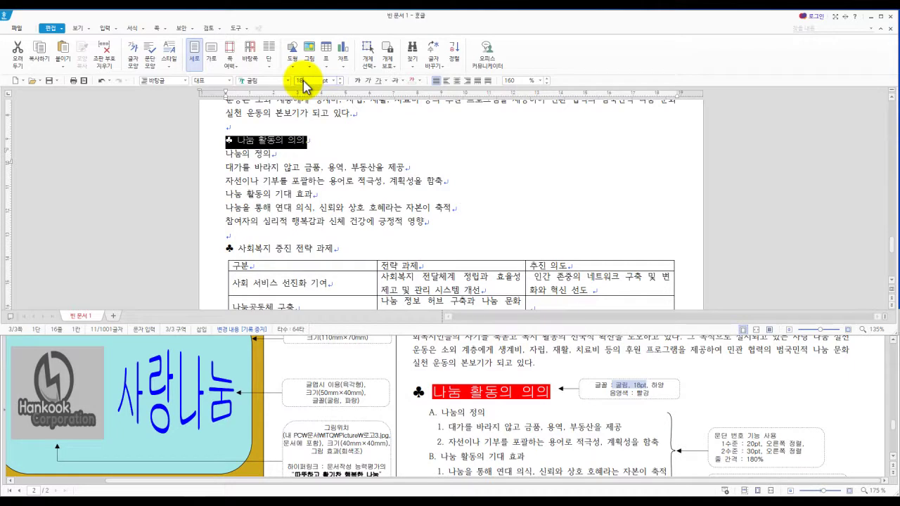
pyautogui.click(304, 80)
pyautogui.write('18')
pyautogui.press('Return')
pyautogui.click(264, 144)
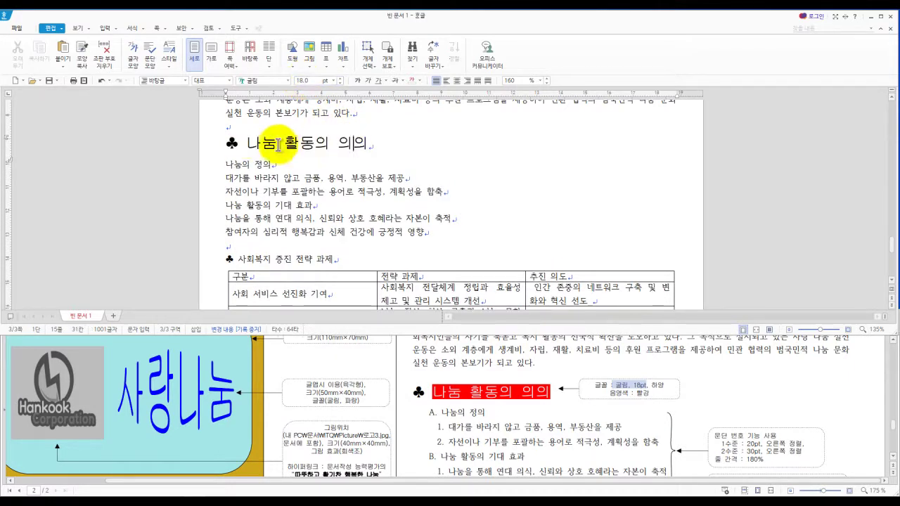
# Step: Give the heading text 나눔 활동의 의의, excluding the ♣ symbol, a white font colour and red shading
pyautogui.moveTo(245, 145); pyautogui.dragTo(365, 134)
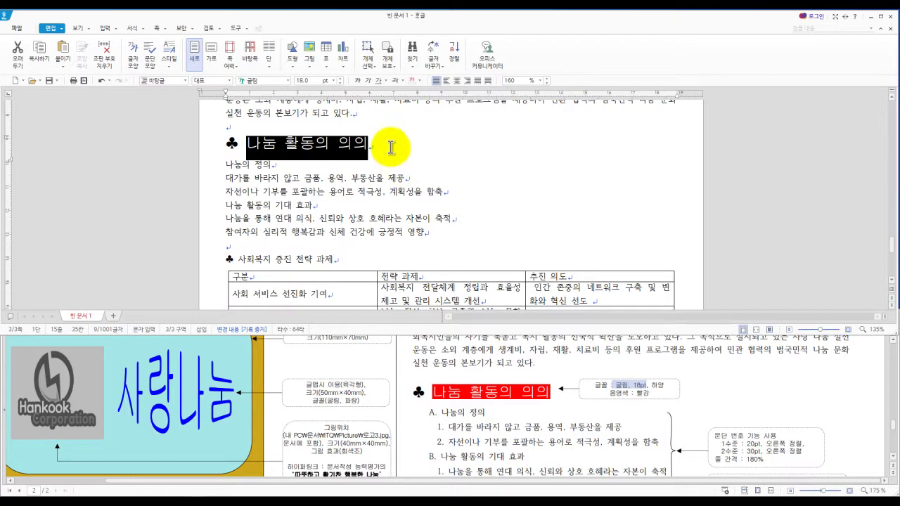
pyautogui.hotkey('alt', 'l')
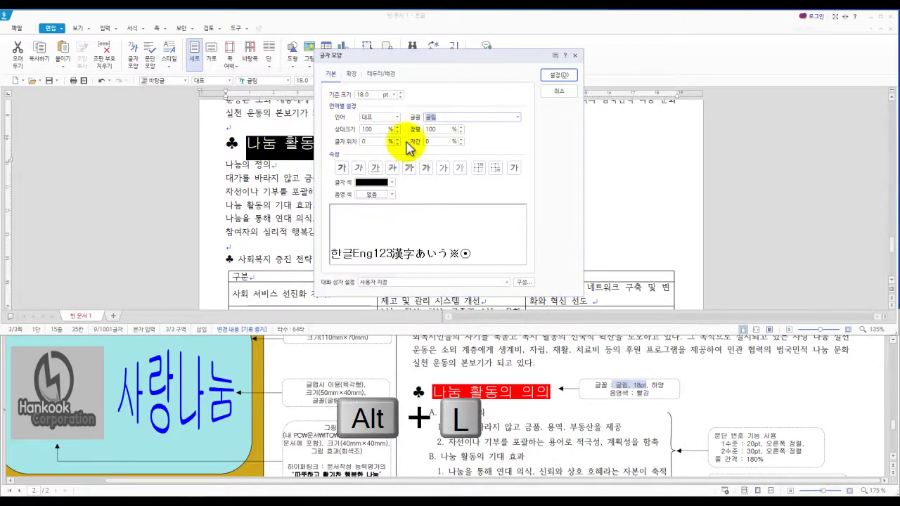
pyautogui.click(396, 118)
pyautogui.click(415, 125)
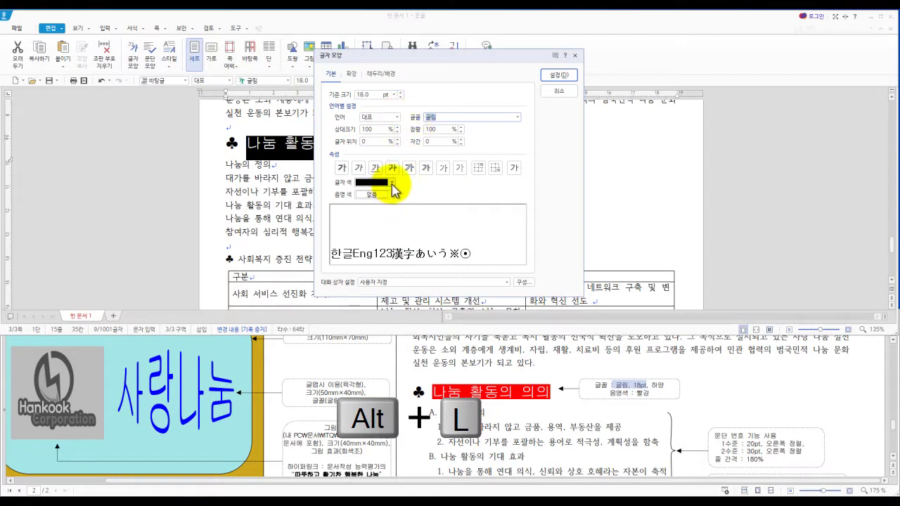
pyautogui.click(392, 183)
pyautogui.click(370, 202)
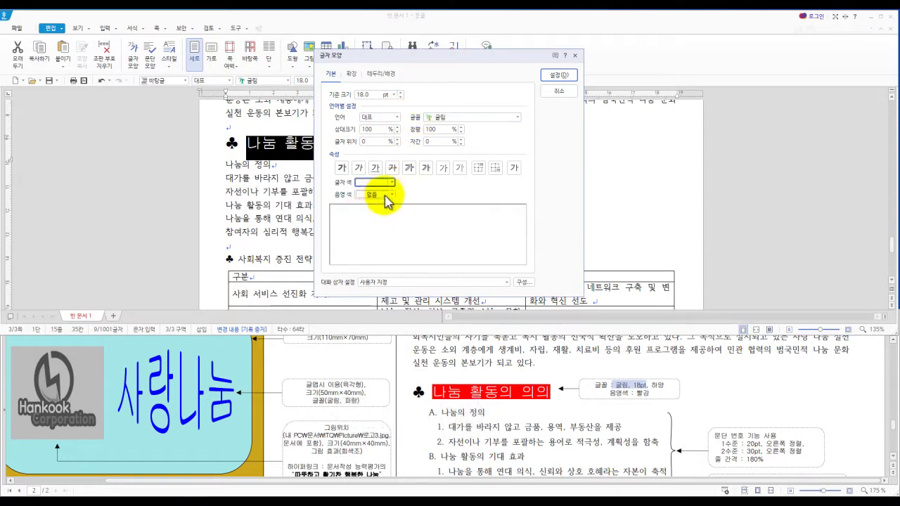
pyautogui.click(391, 195)
pyautogui.click(368, 282)
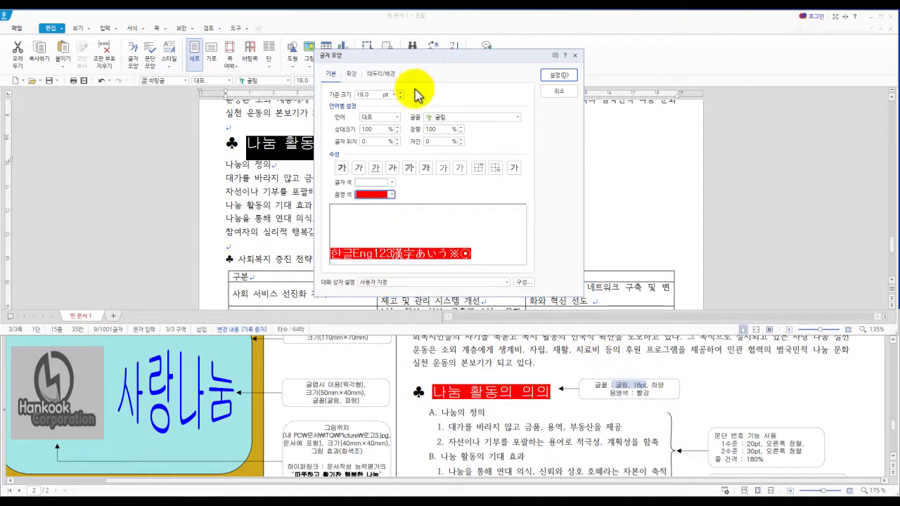
pyautogui.click(553, 75)
pyautogui.click(396, 181)
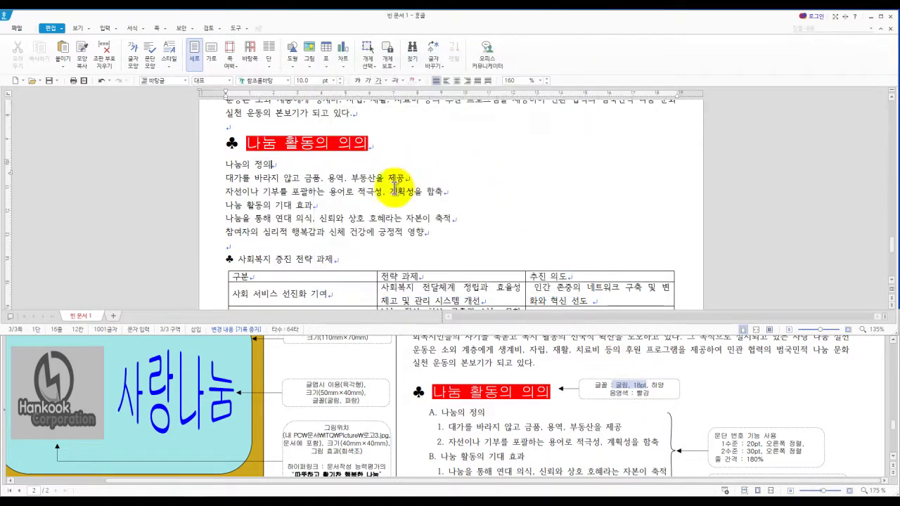
# Step: For the six lines from 나눔의 정의 to 참여자의 심리적 행복감, choose the paragraph numbering style A., 1., 가., (a)
pyautogui.scroll(-1, 352, 187)
pyautogui.scroll(-1, 573, 425)
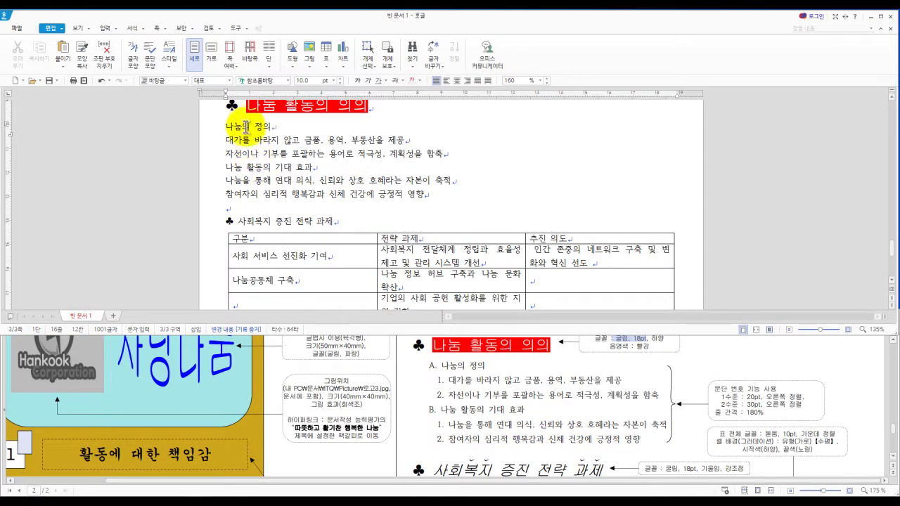
pyautogui.moveTo(263, 127); pyautogui.dragTo(287, 195)
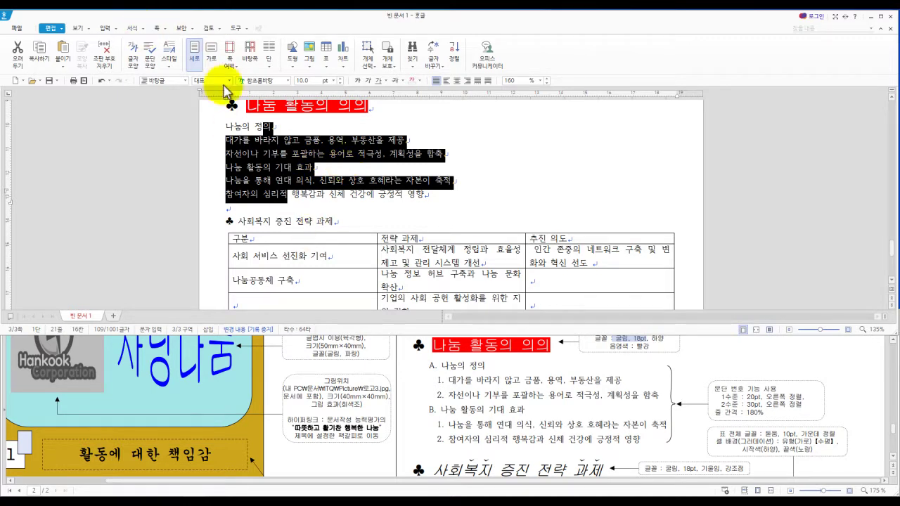
pyautogui.click(144, 30)
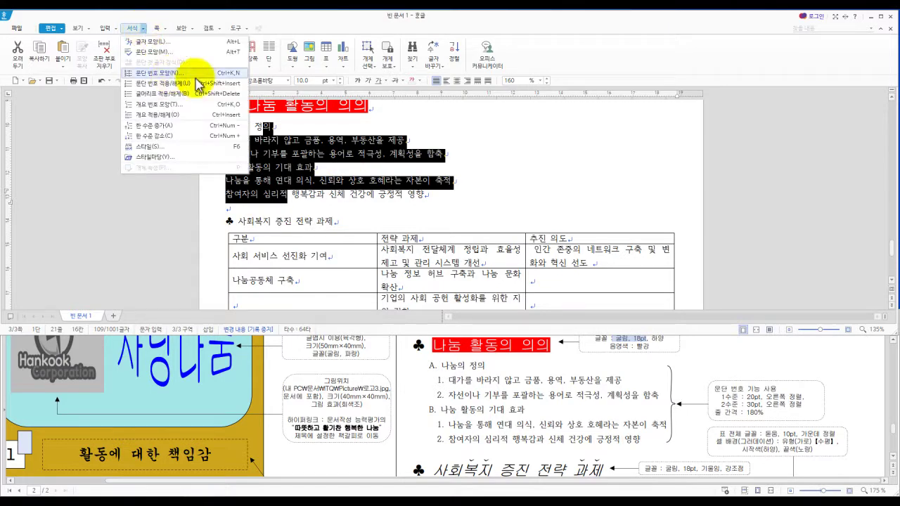
pyautogui.rightClick(269, 170)
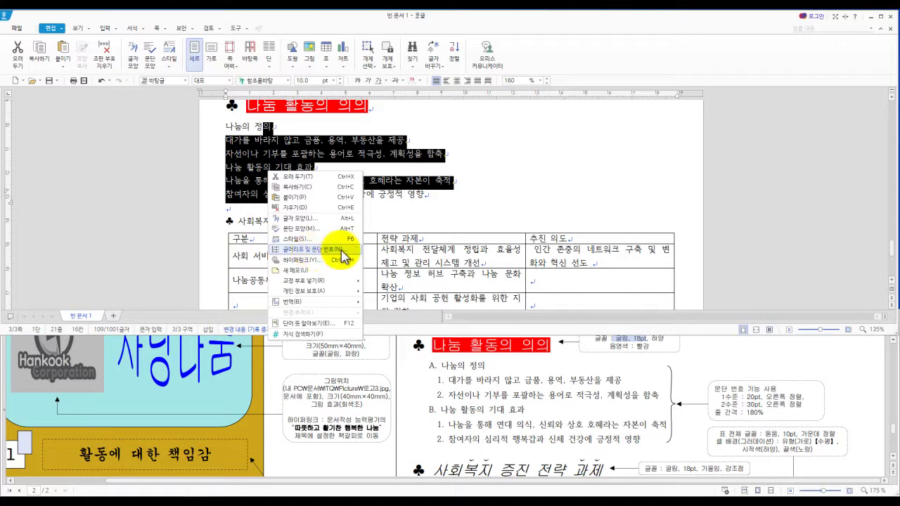
pyautogui.hotkey('ctrl', 'k')
pyautogui.press('n')
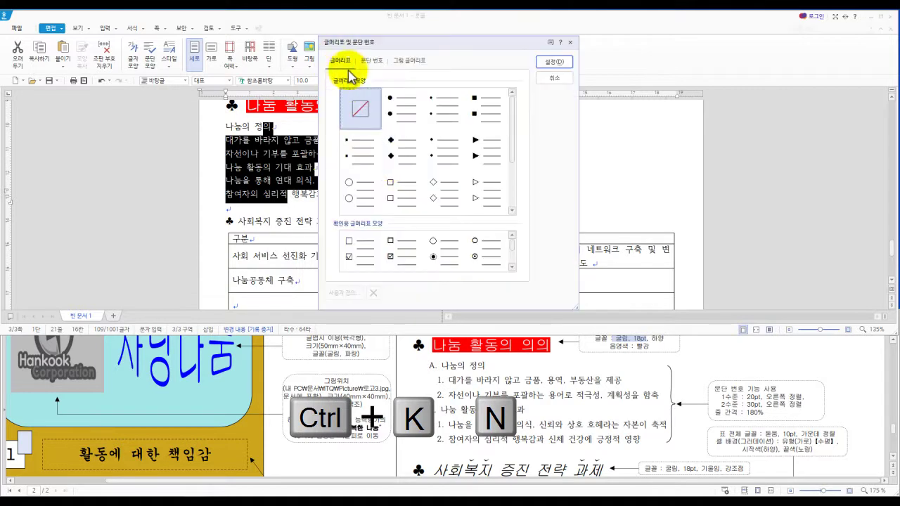
pyautogui.click(372, 63)
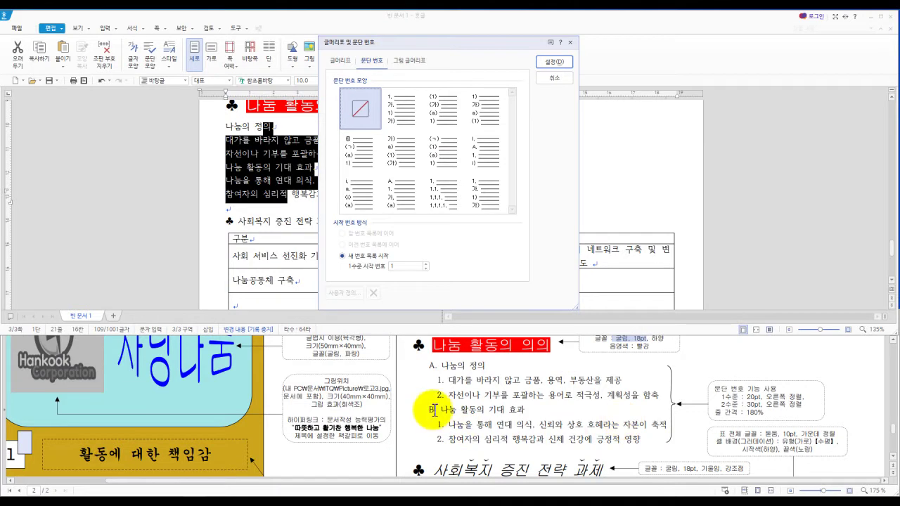
pyautogui.moveTo(423, 361); pyautogui.dragTo(437, 370)
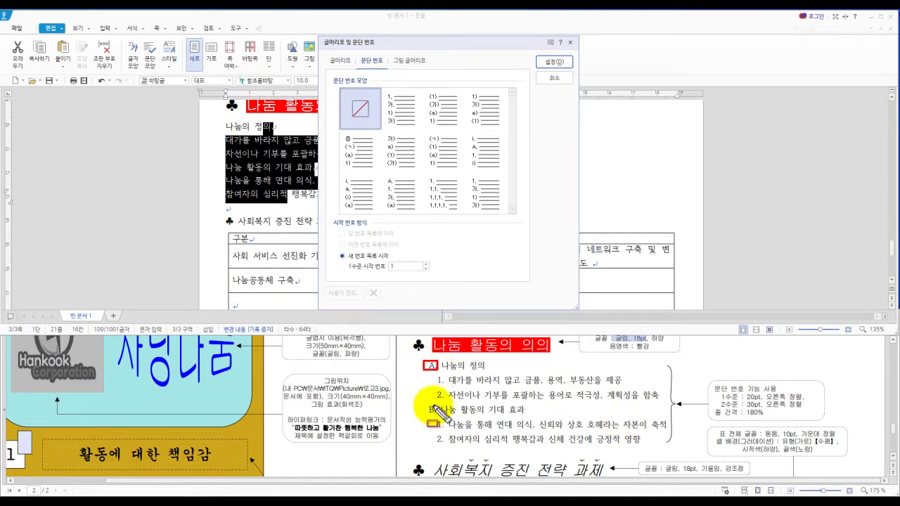
pyautogui.moveTo(428, 403); pyautogui.dragTo(438, 415)
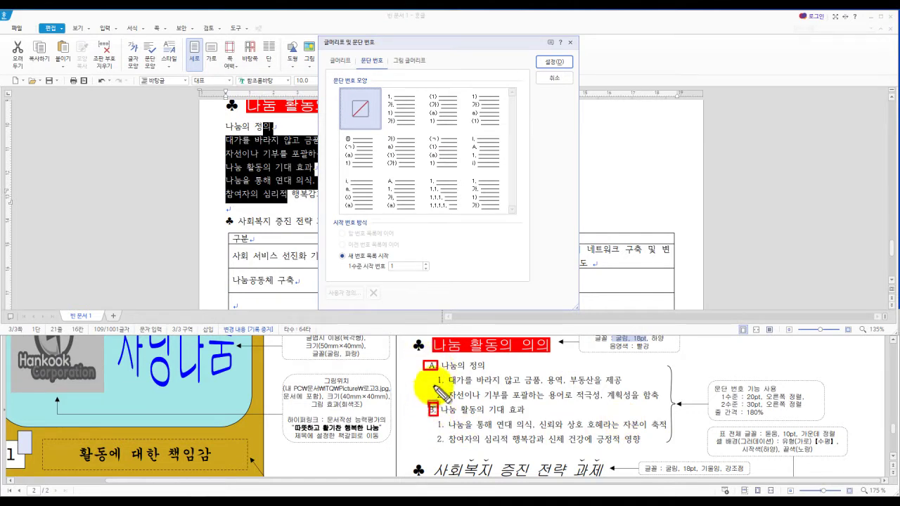
pyautogui.press('Escape')
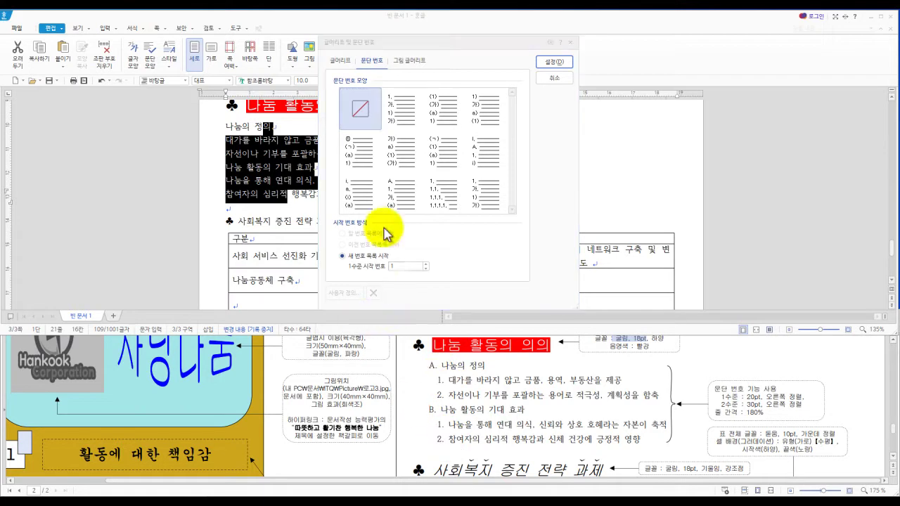
pyautogui.click(402, 201)
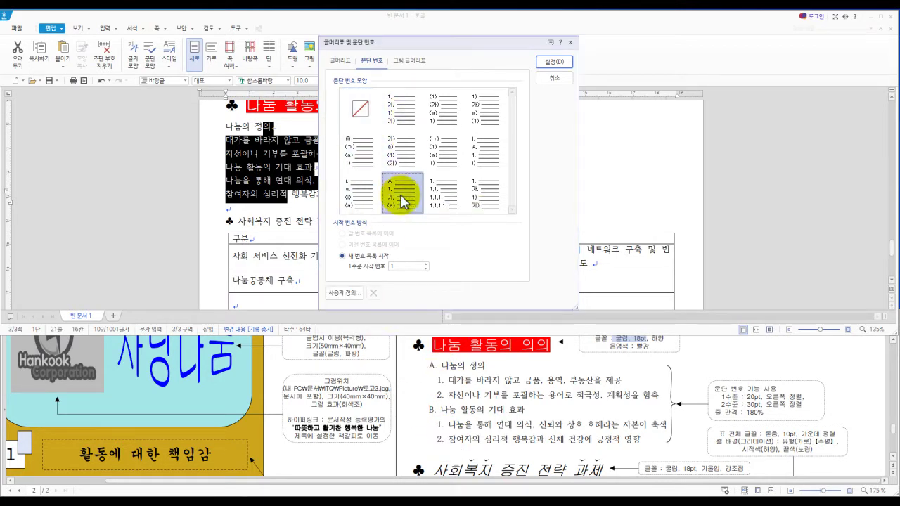
# Step: Customize level 1 of the chosen numbering style with a width adjustment of 20 pt and right (오른쪽) alignment
pyautogui.click(348, 294)
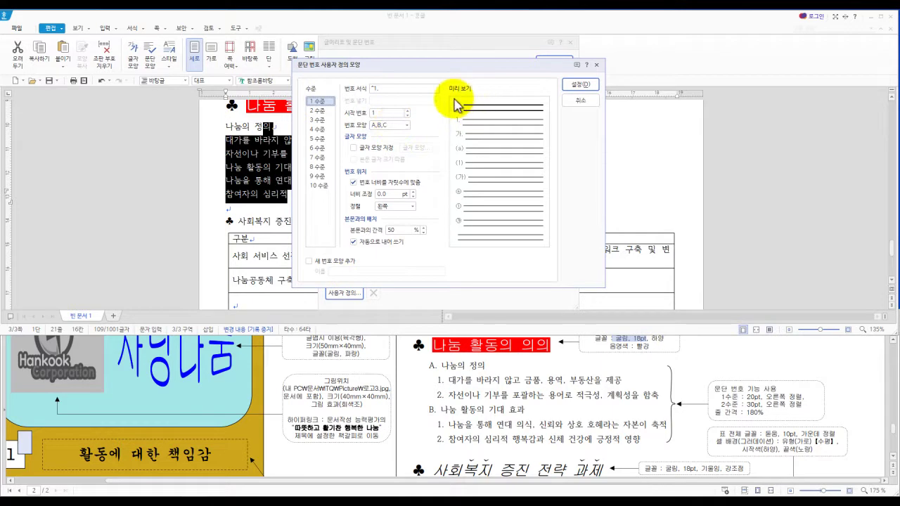
pyautogui.moveTo(536, 119); pyautogui.dragTo(543, 112)
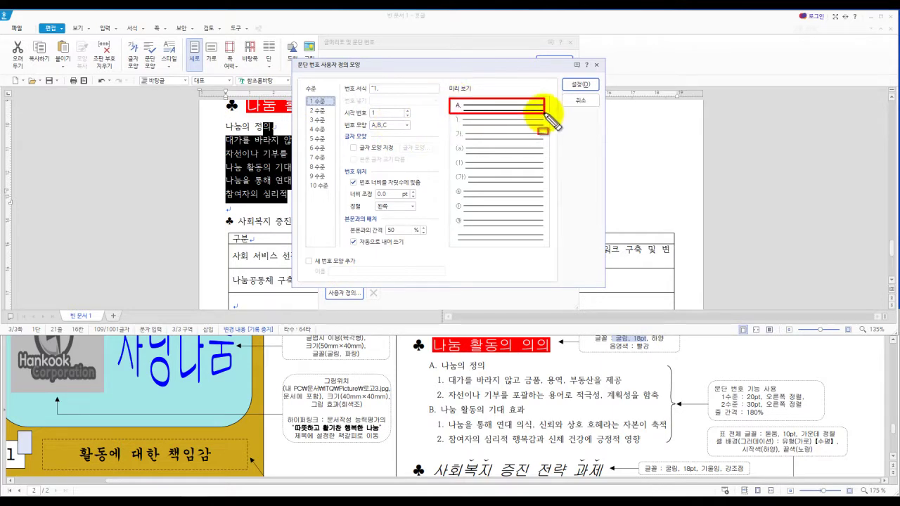
pyautogui.moveTo(454, 115); pyautogui.dragTo(540, 131)
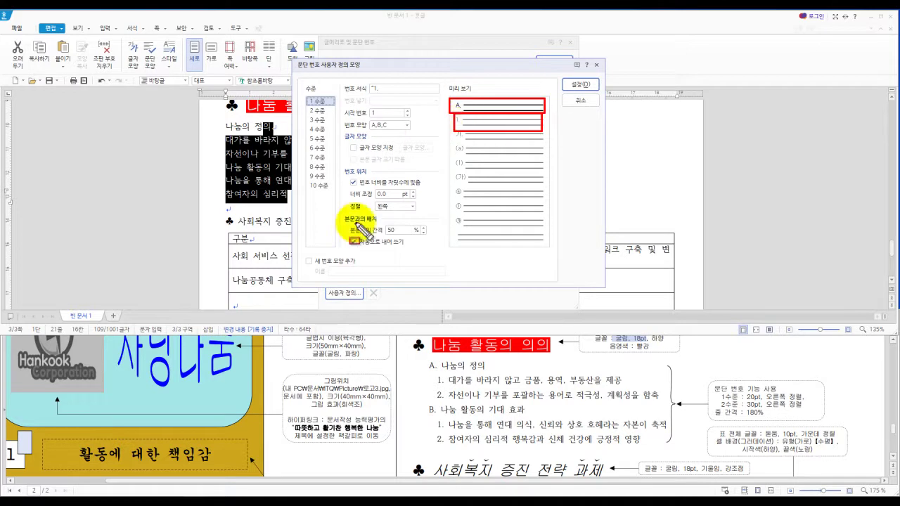
pyautogui.moveTo(431, 371); pyautogui.dragTo(450, 402)
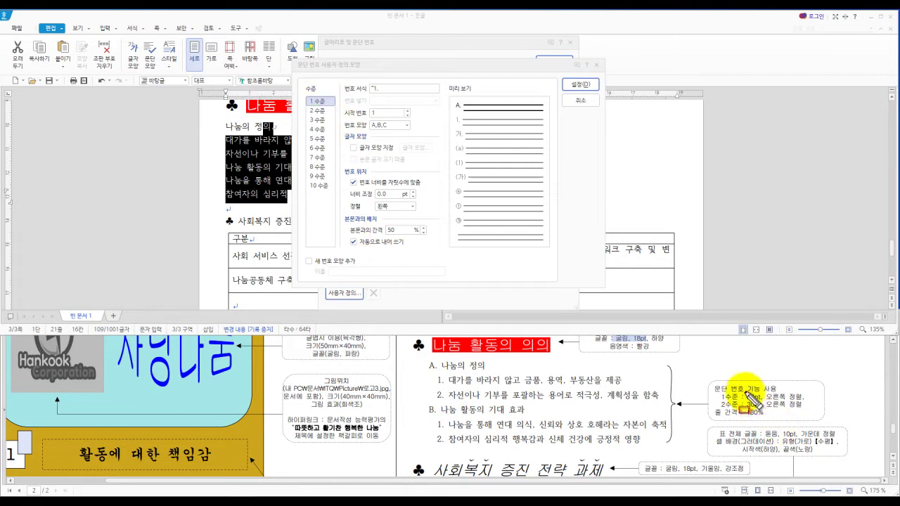
pyautogui.moveTo(745, 393); pyautogui.dragTo(804, 399)
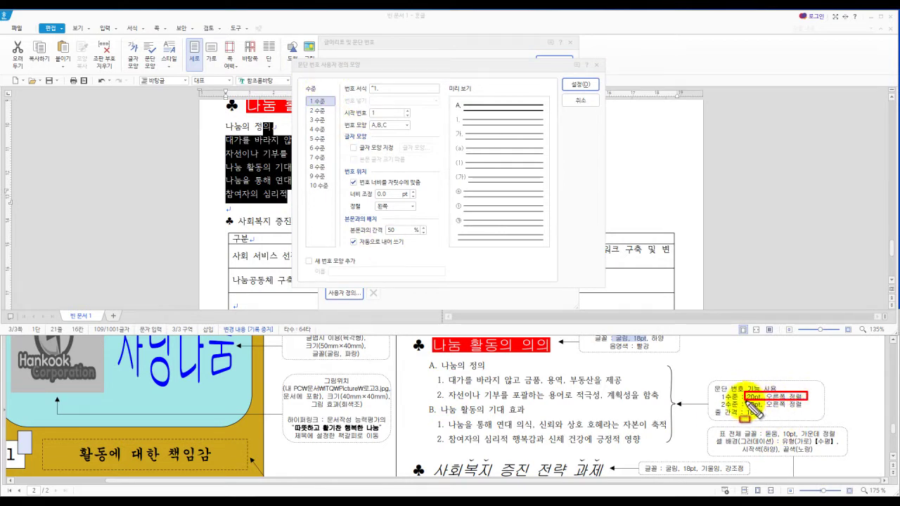
pyautogui.moveTo(745, 401); pyautogui.dragTo(805, 411)
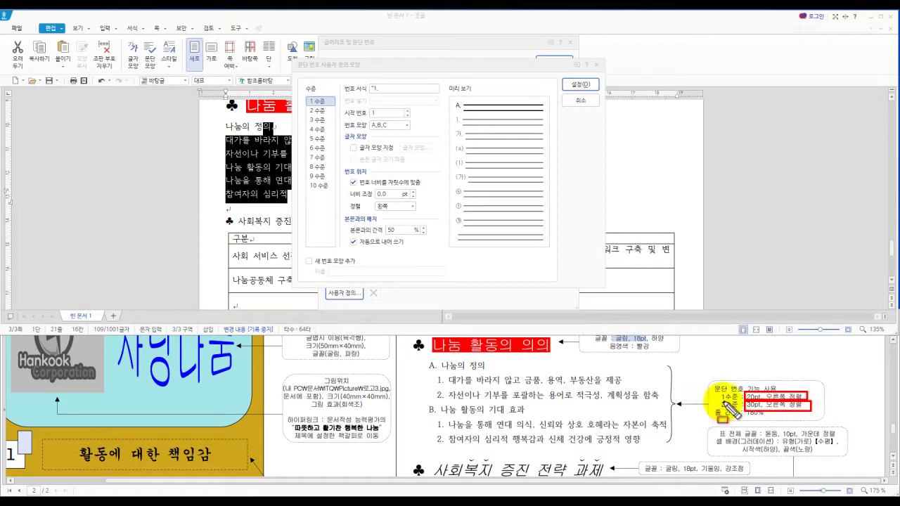
pyautogui.press('Escape')
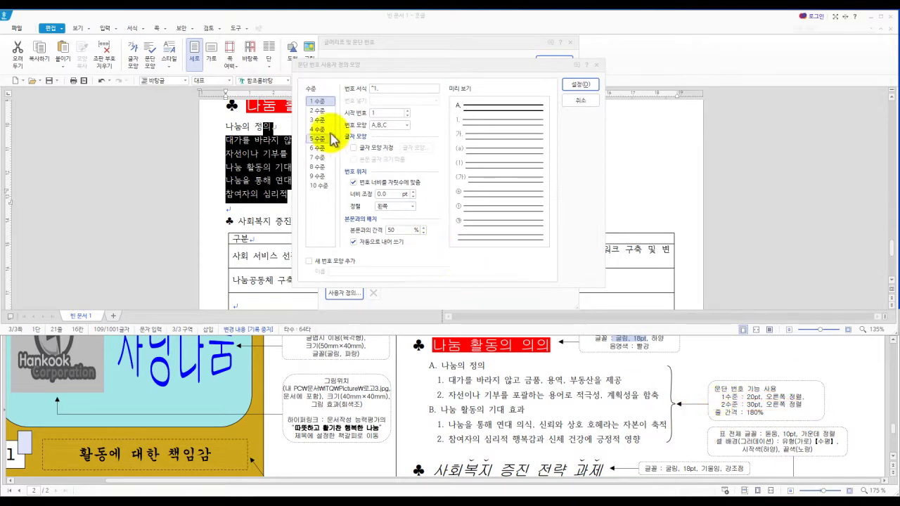
pyautogui.click(382, 194)
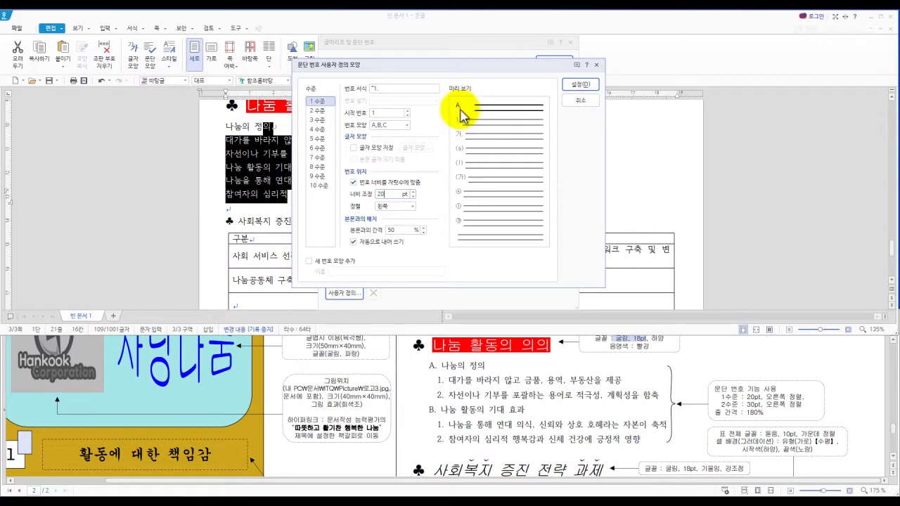
pyautogui.click(412, 206)
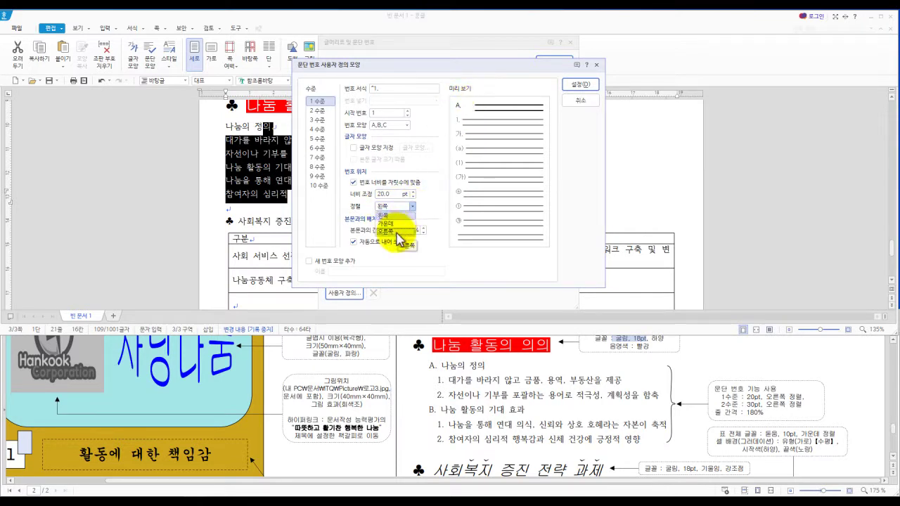
pyautogui.click(399, 230)
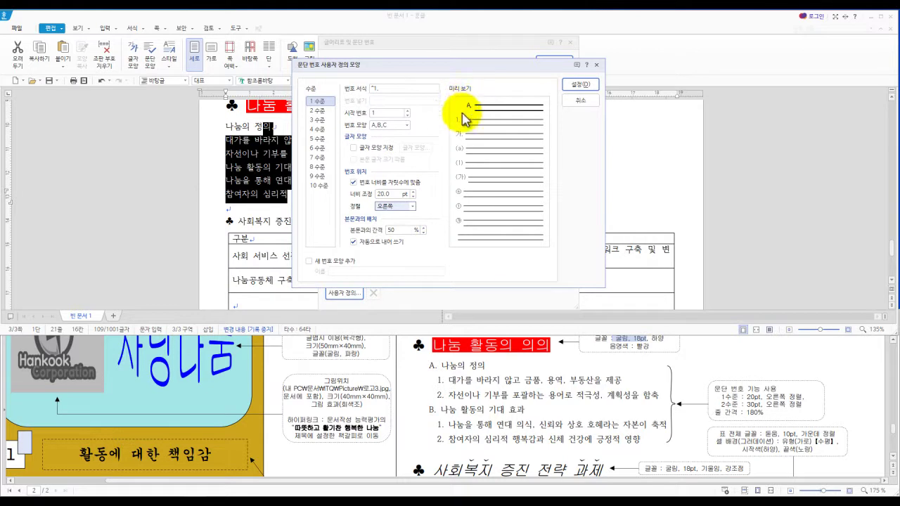
# Step: Customize level 2 of the numbering style with a 30 pt width adjustment and right (오른쪽) alignment, and apply the numbering to the six lines
pyautogui.click(316, 111)
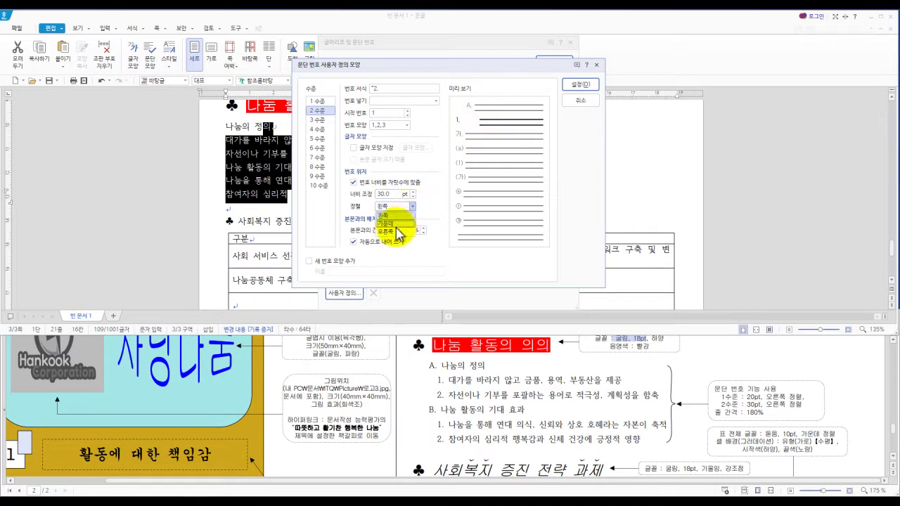
pyautogui.click(394, 231)
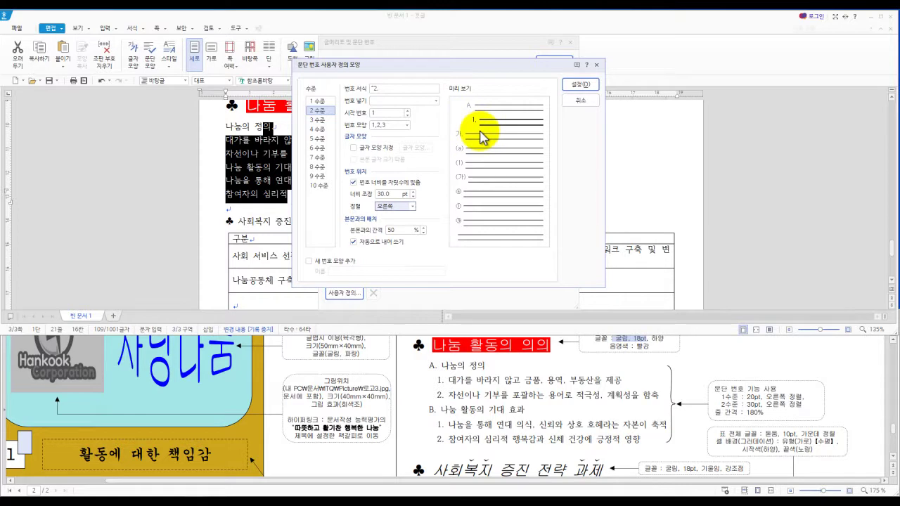
pyautogui.click(576, 85)
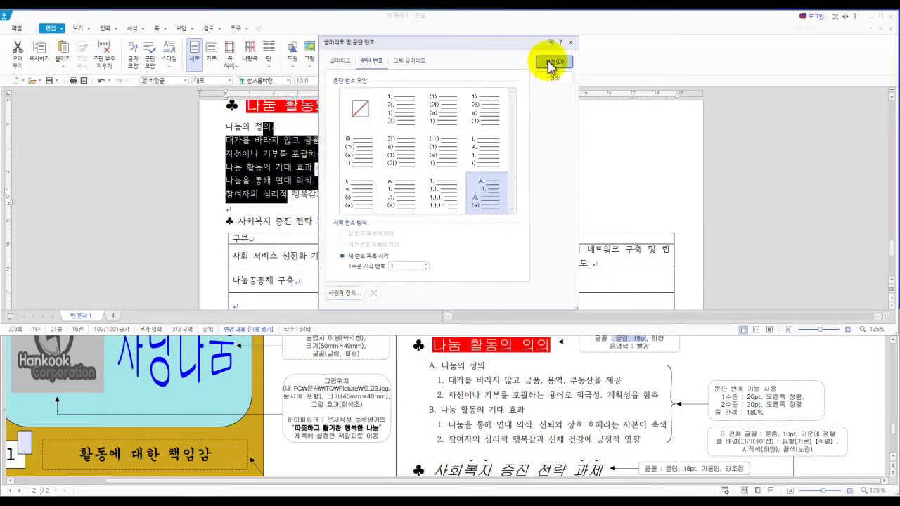
pyautogui.click(551, 62)
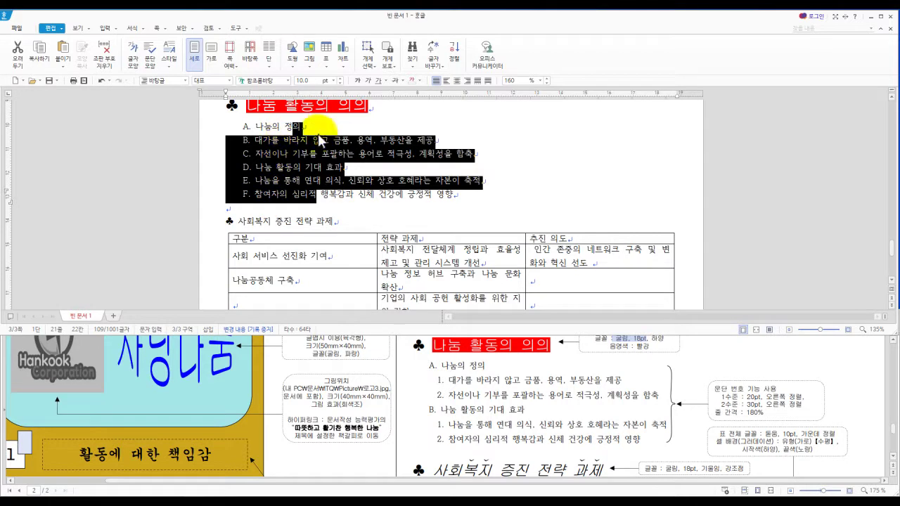
# Step: Set the line spacing of the six numbered lines to 180%
pyautogui.click(757, 415)
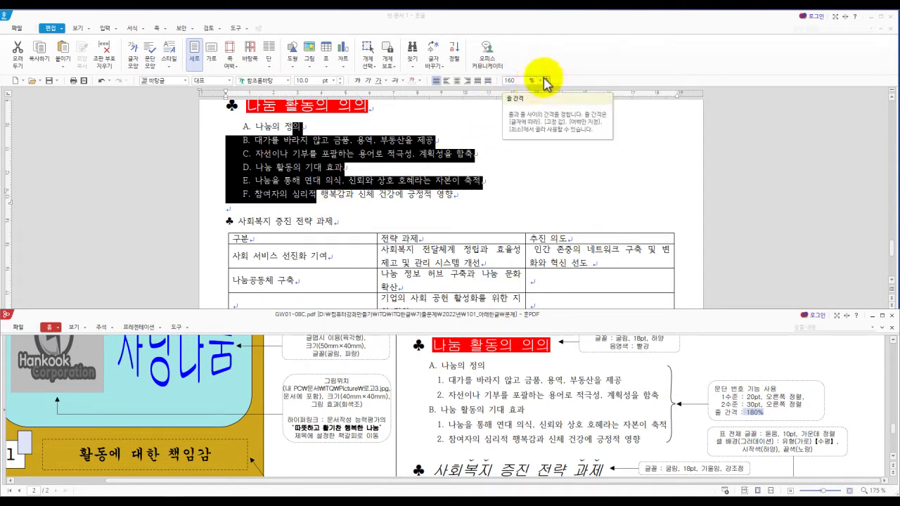
pyautogui.click(511, 81)
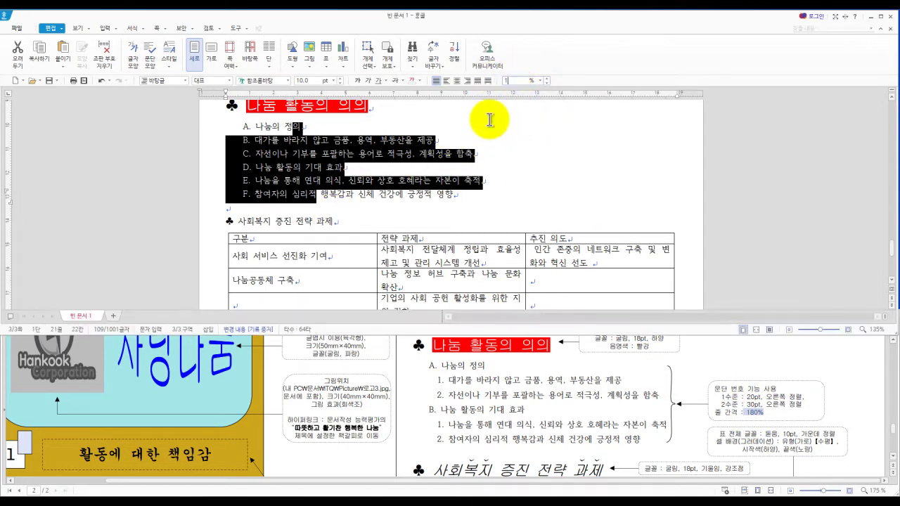
pyautogui.press('Return')
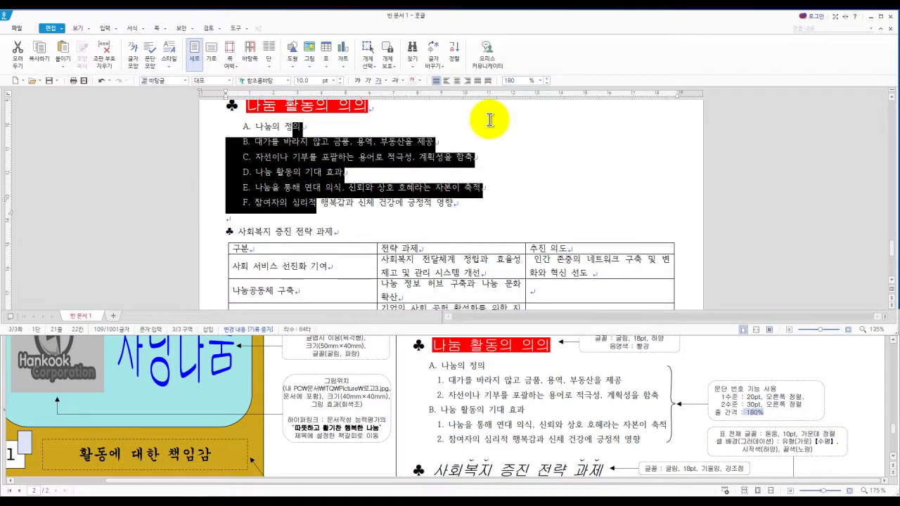
pyautogui.click(340, 173)
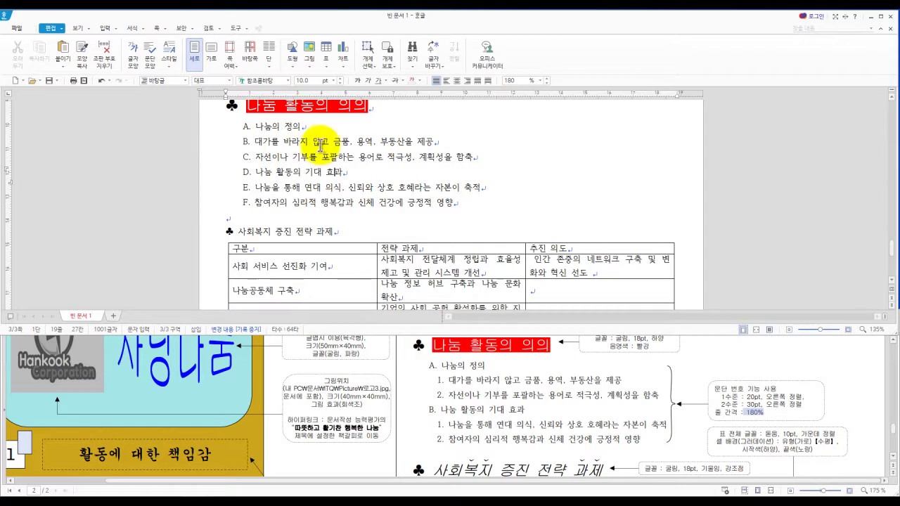
# Step: Demote the two lines below 나눔의 정의 and the two lines below 나눔 활동의 기대 효과 to numbering level 2
pyautogui.moveTo(324, 151); pyautogui.dragTo(324, 157)
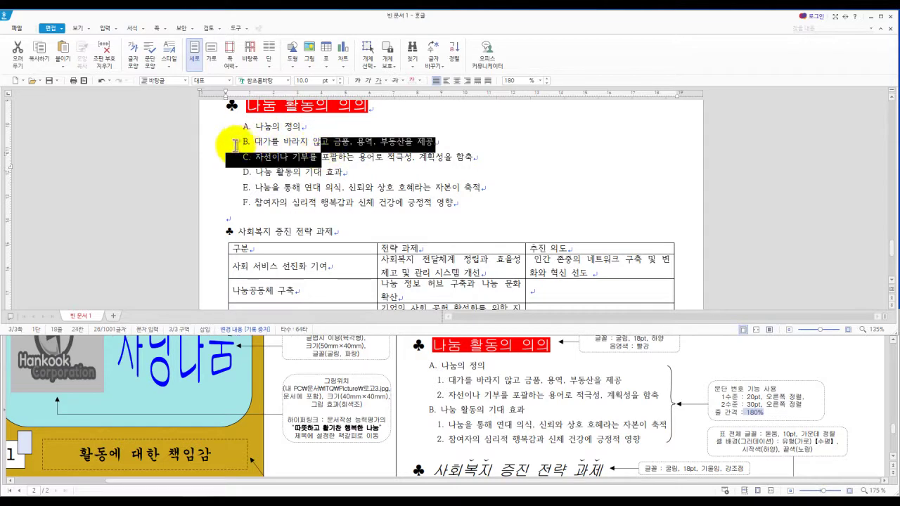
pyautogui.keyDown('shift'); pyautogui.click(338, 157); pyautogui.keyUp('shift')
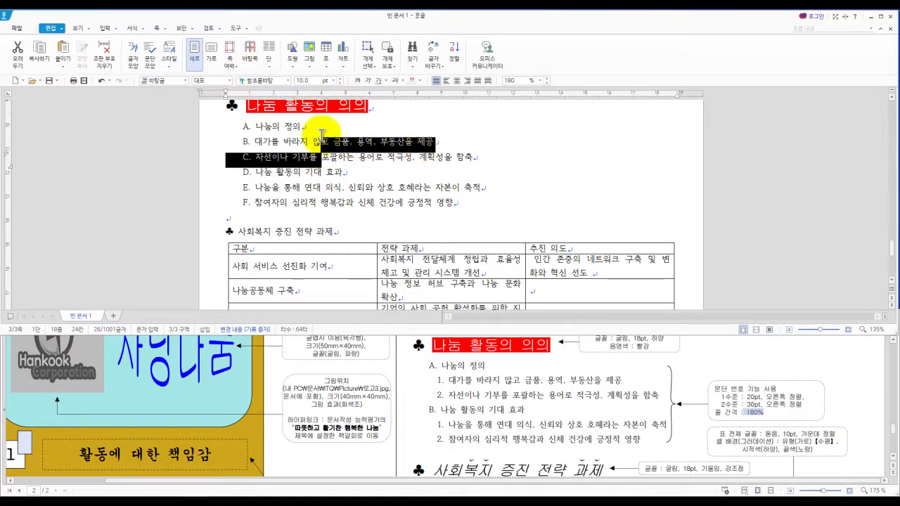
pyautogui.click(133, 28)
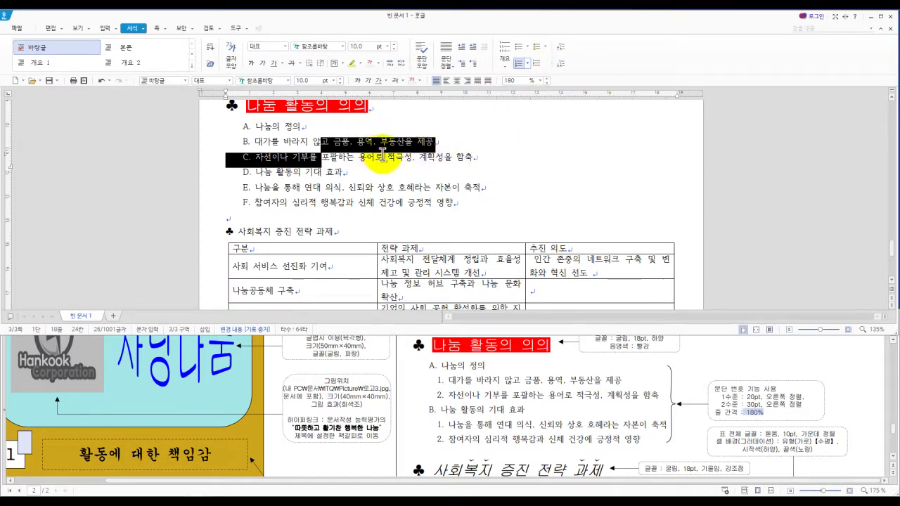
pyautogui.press('ctrl+KP_Add')
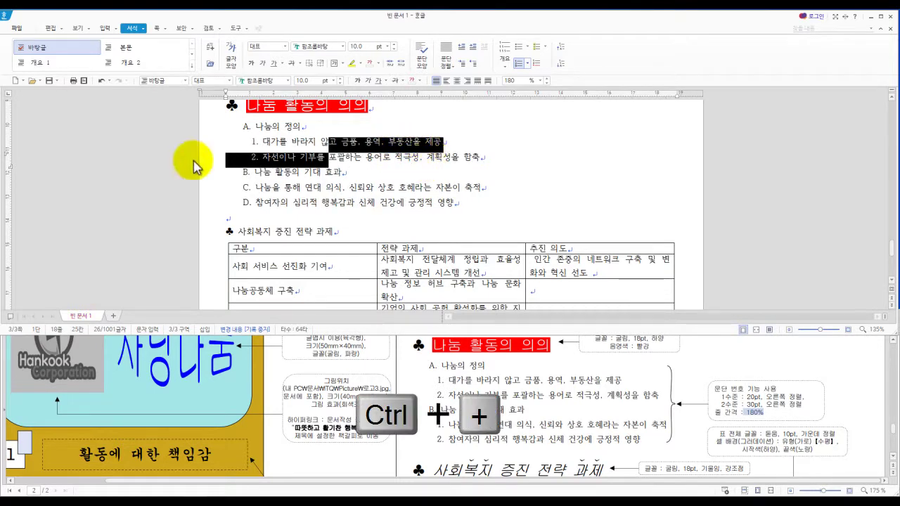
pyautogui.moveTo(322, 187); pyautogui.dragTo(338, 205)
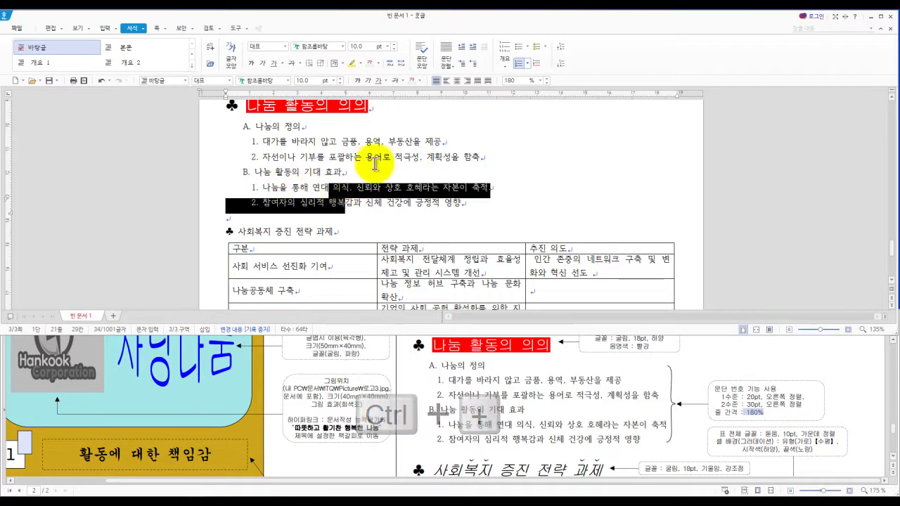
pyautogui.press('ctrl+KP_Add')
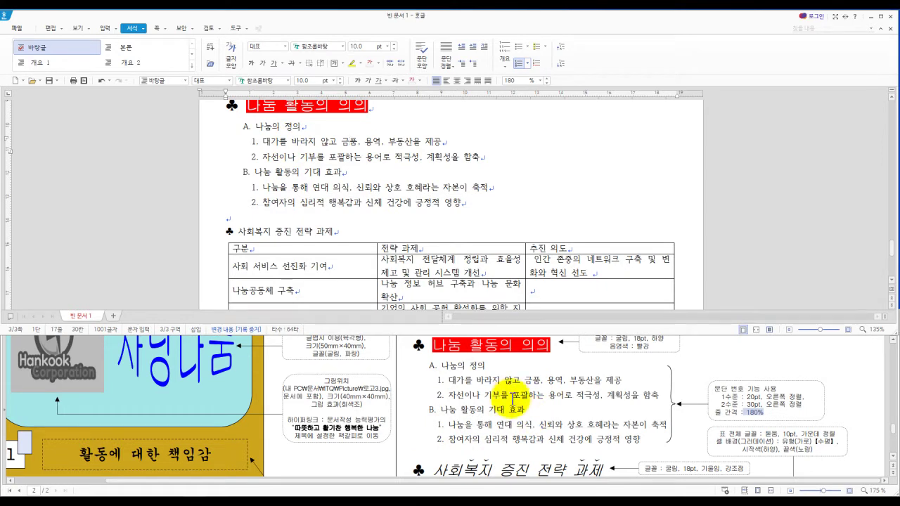
# Step: Set the whole heading line ♣ 사회복지 증진 전략 과제 to the 굴림 font at 18 pt
pyautogui.scroll(-1, 368, 210)
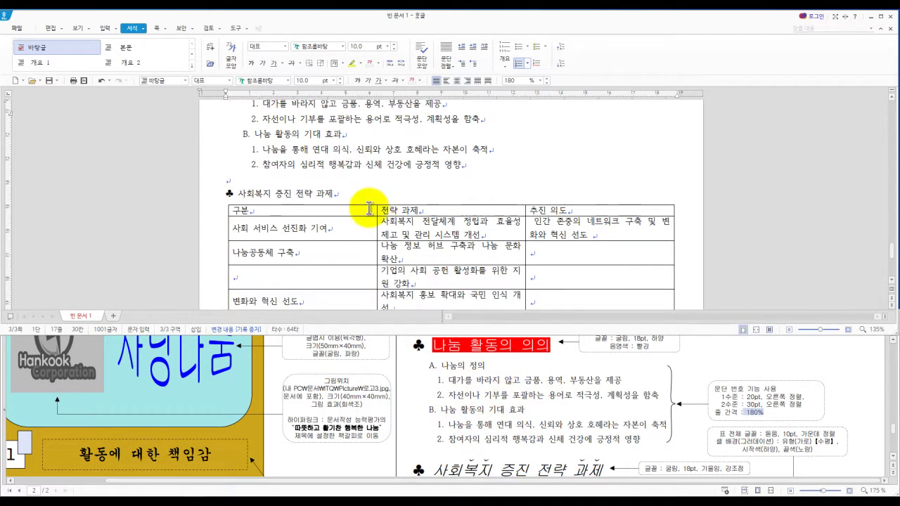
pyautogui.moveTo(224, 194); pyautogui.dragTo(340, 195)
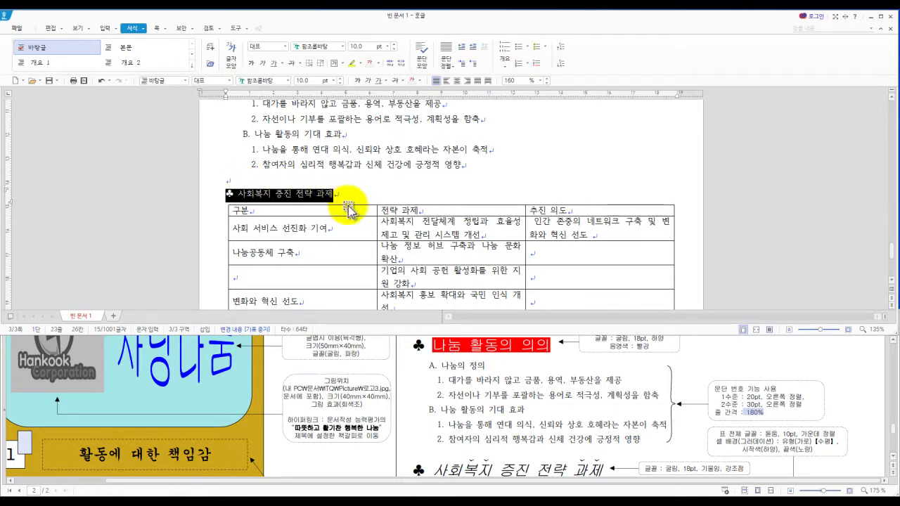
pyautogui.scroll(-3, 510, 402)
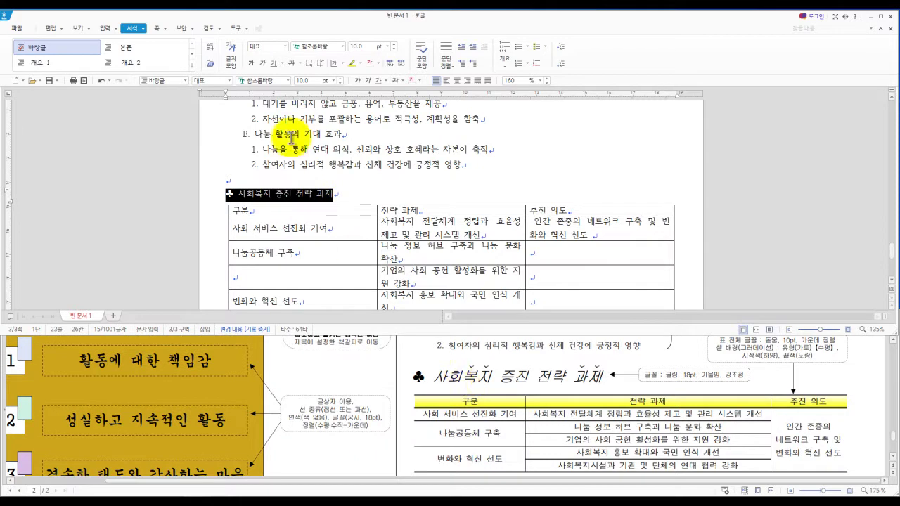
pyautogui.moveTo(666, 374); pyautogui.dragTo(695, 376)
pyautogui.click(694, 376)
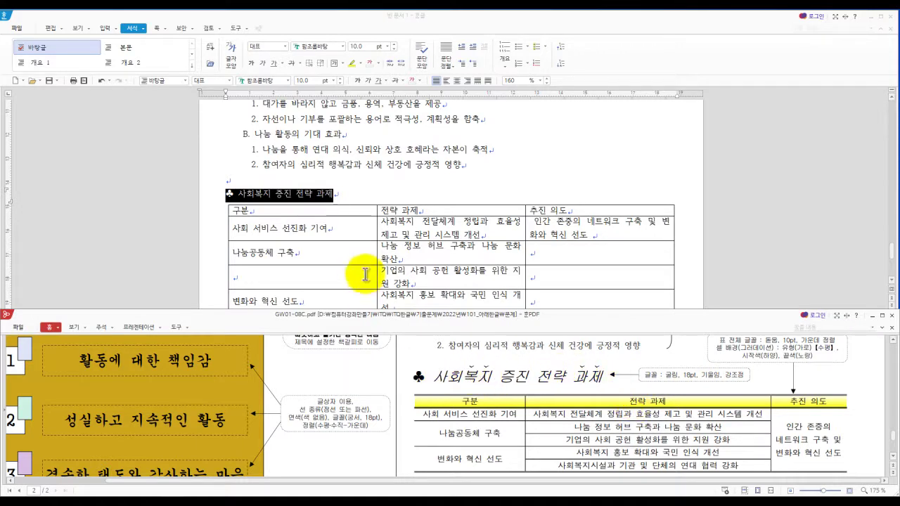
pyautogui.click(286, 81)
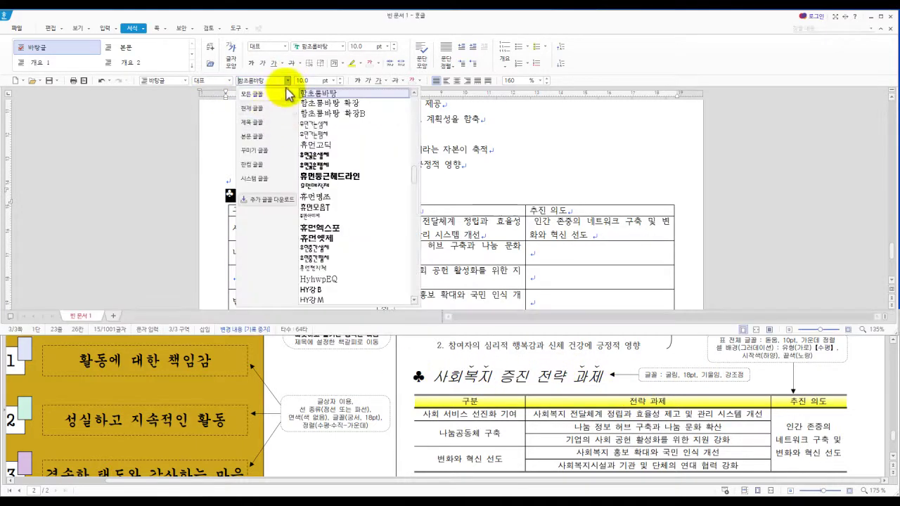
pyautogui.scroll(5, 414, 180)
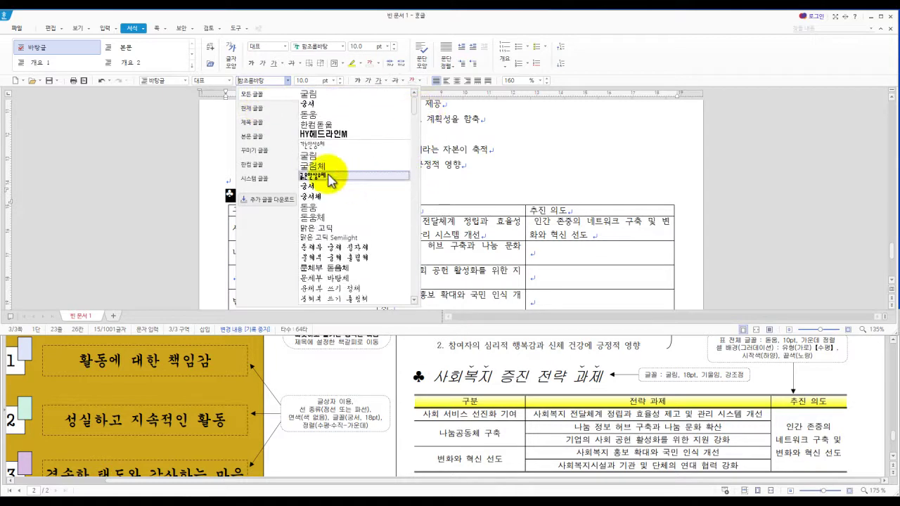
pyautogui.click(305, 161)
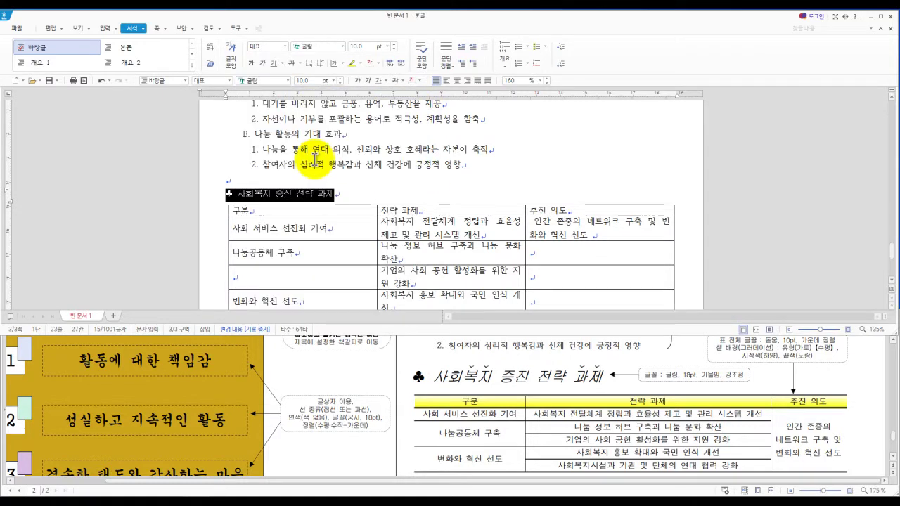
pyautogui.click(303, 82)
pyautogui.write('18')
pyautogui.press('Return')
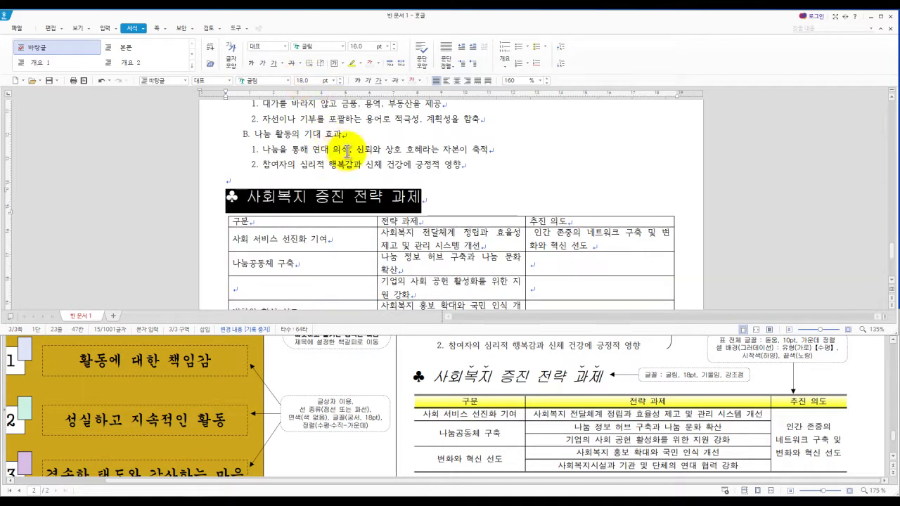
# Step: Italicize the heading text 사회복지 증진 전략 과제, excluding the ♣ symbol
pyautogui.click(330, 185)
pyautogui.moveTo(251, 196); pyautogui.dragTo(399, 196)
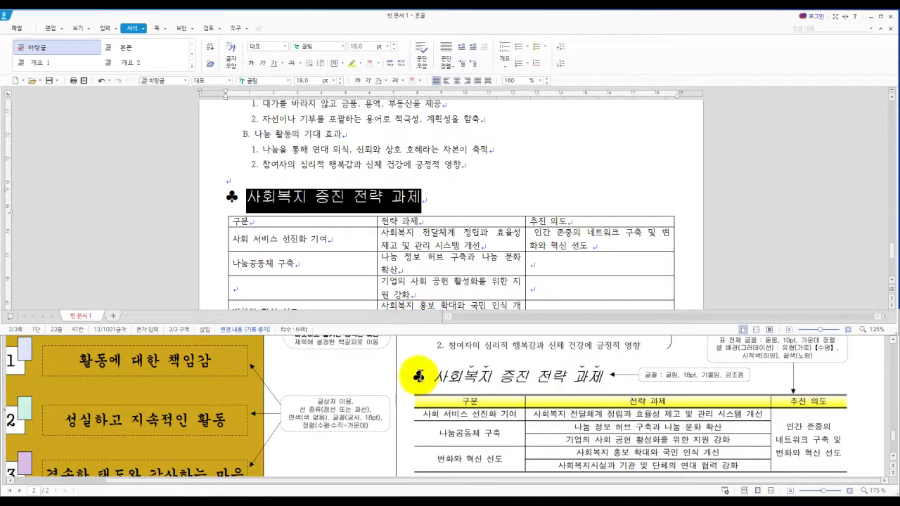
pyautogui.click(367, 81)
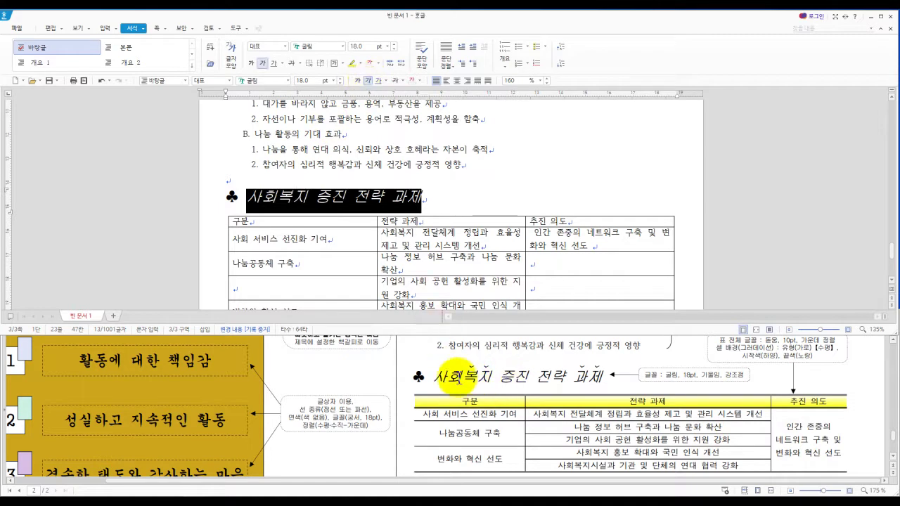
# Step: Add the ˇ emphasis mark (강조점) above the characters 복지 in the heading 사회복지 증진 전략 과제
pyautogui.moveTo(278, 196); pyautogui.dragTo(312, 200)
pyautogui.press('F9')
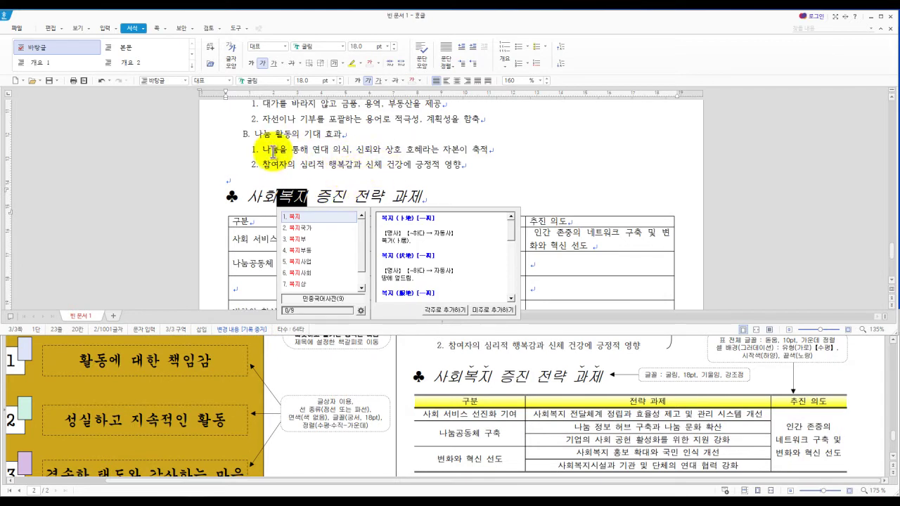
pyautogui.hotkey('alt', 'l')
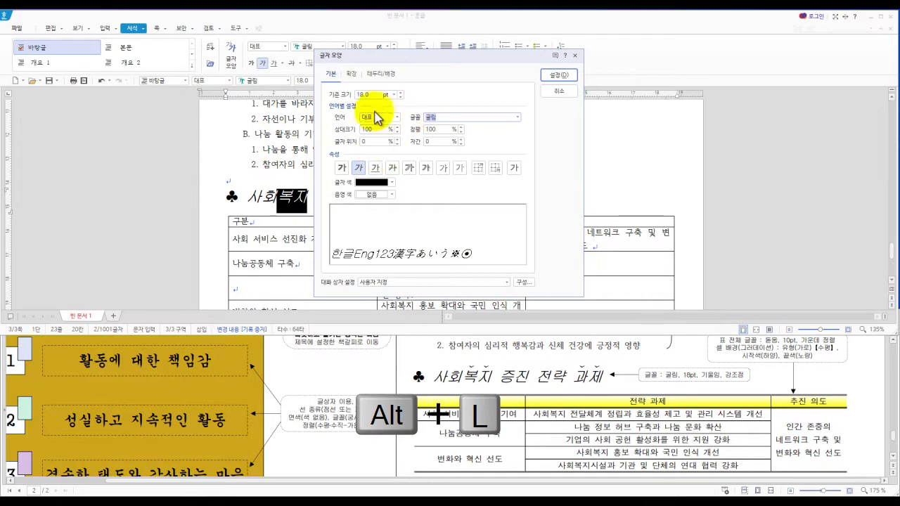
pyautogui.click(352, 75)
pyautogui.click(390, 212)
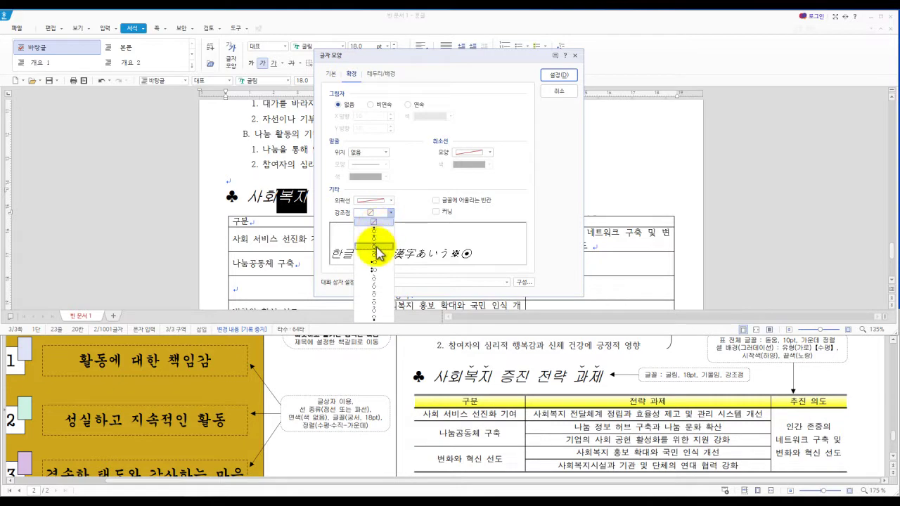
pyautogui.click(377, 247)
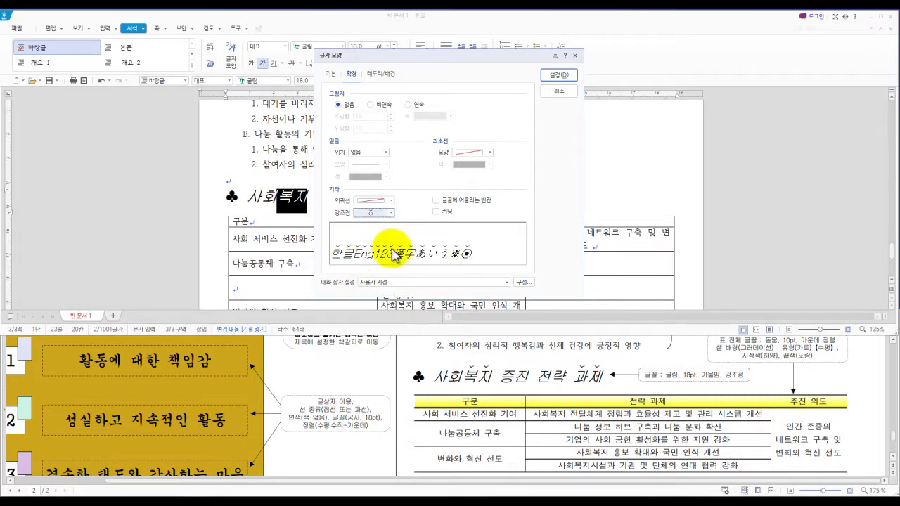
pyautogui.click(557, 76)
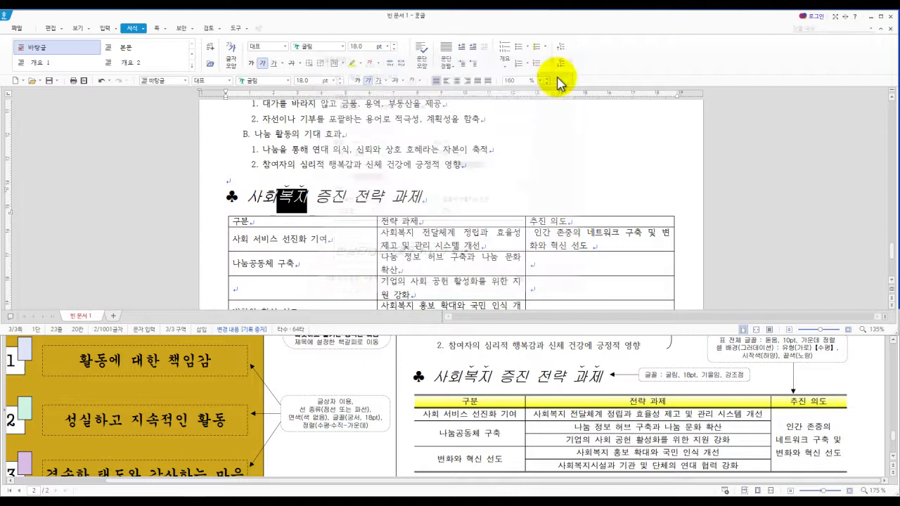
# Step: Add the same ˇ emphasis mark (강조점) above the word 과제 at the end of the heading
pyautogui.click(401, 202)
pyautogui.moveTo(393, 199); pyautogui.dragTo(422, 200)
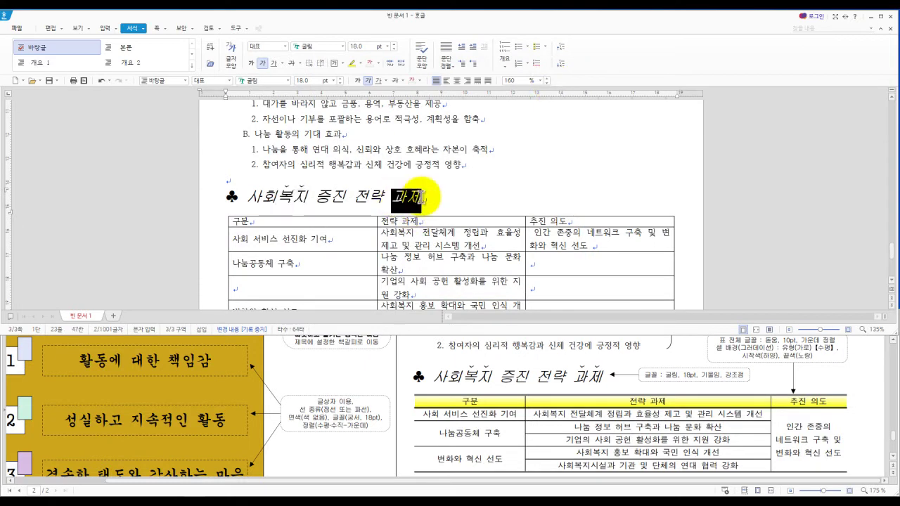
pyautogui.rightClick(412, 200)
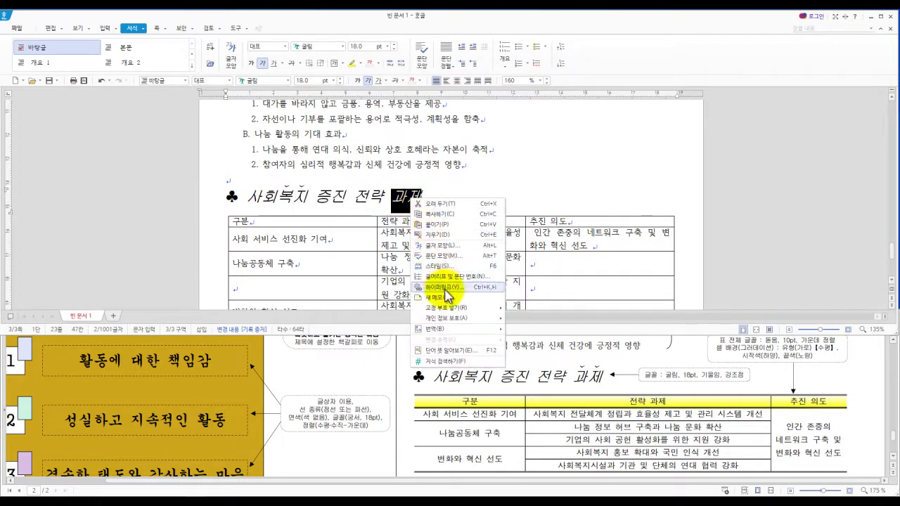
pyautogui.click(454, 246)
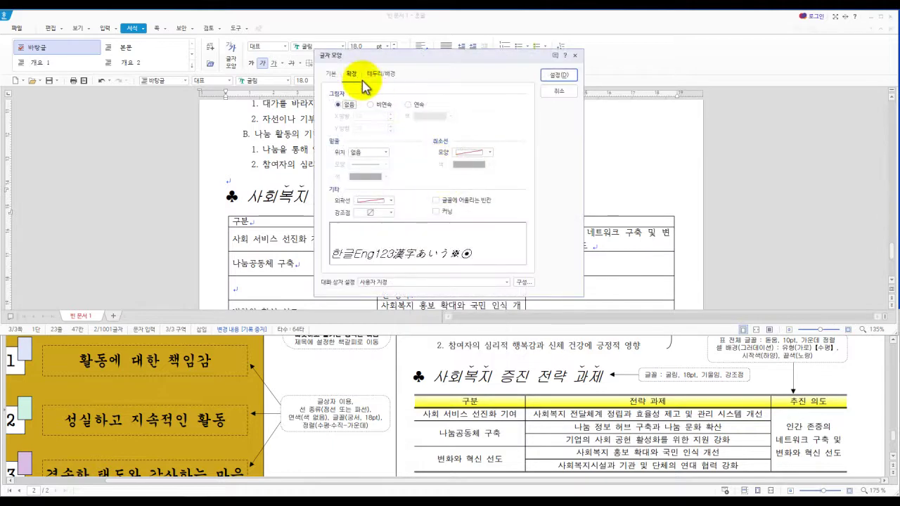
pyautogui.click(390, 213)
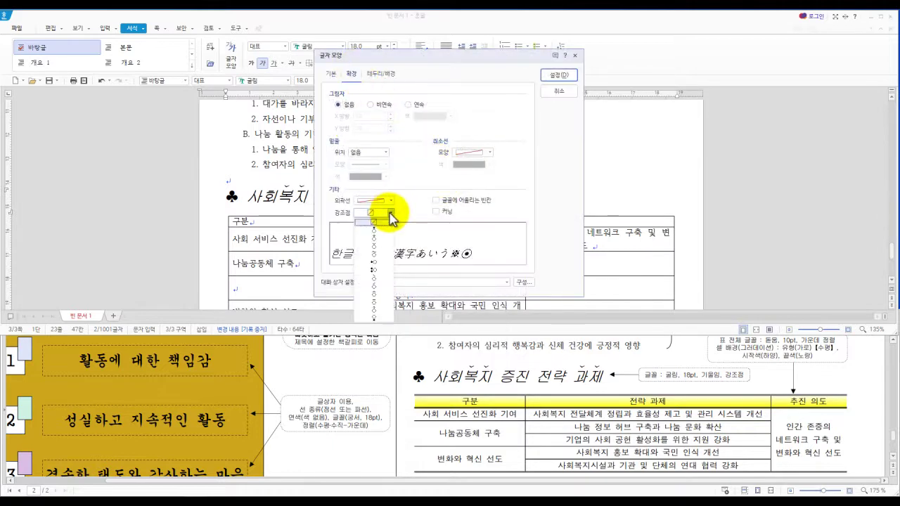
pyautogui.click(372, 245)
pyautogui.click(559, 75)
pyautogui.click(468, 198)
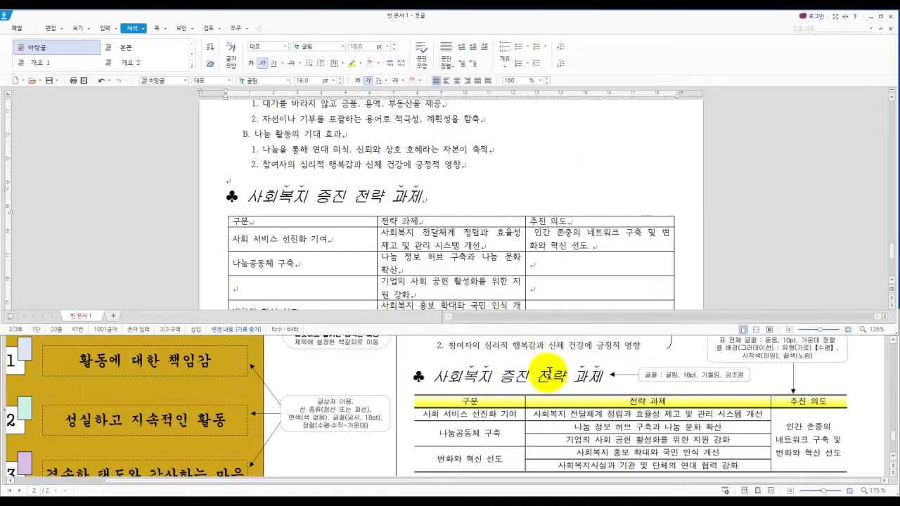
pyautogui.scroll(-2, 442, 278)
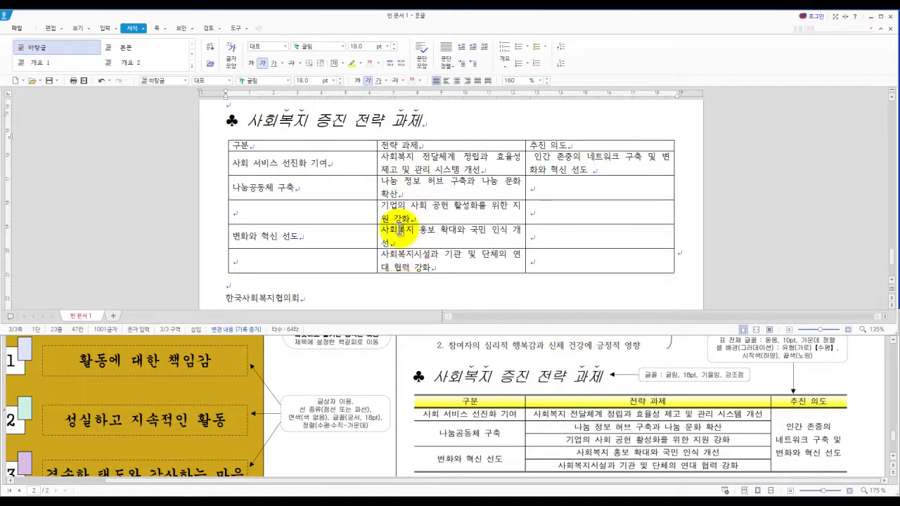
# Step: Set the text of all cells in the 전략 과제 table to the 돋움 font and center-align it
pyautogui.moveTo(281, 149); pyautogui.dragTo(600, 260)
pyautogui.scroll(1, 743, 403)
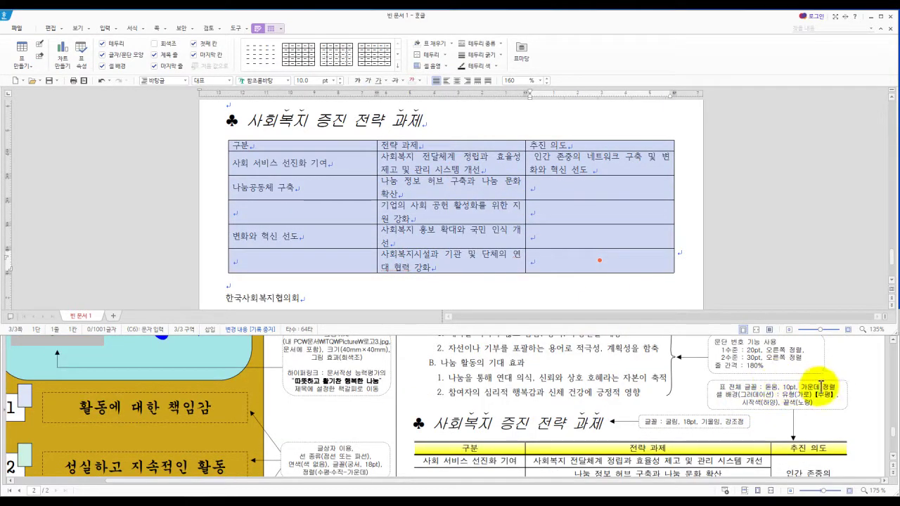
pyautogui.click(288, 81)
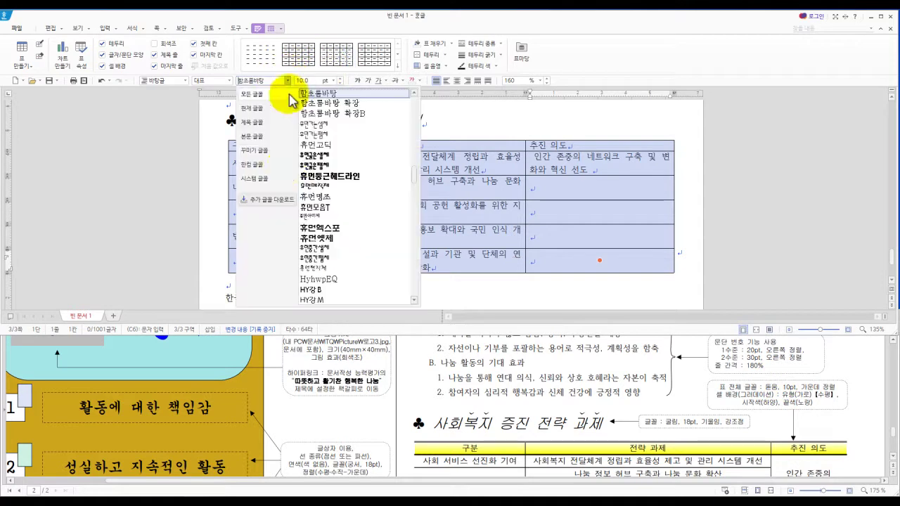
pyautogui.scroll(-6, 331, 177)
pyautogui.scroll(6, 338, 188)
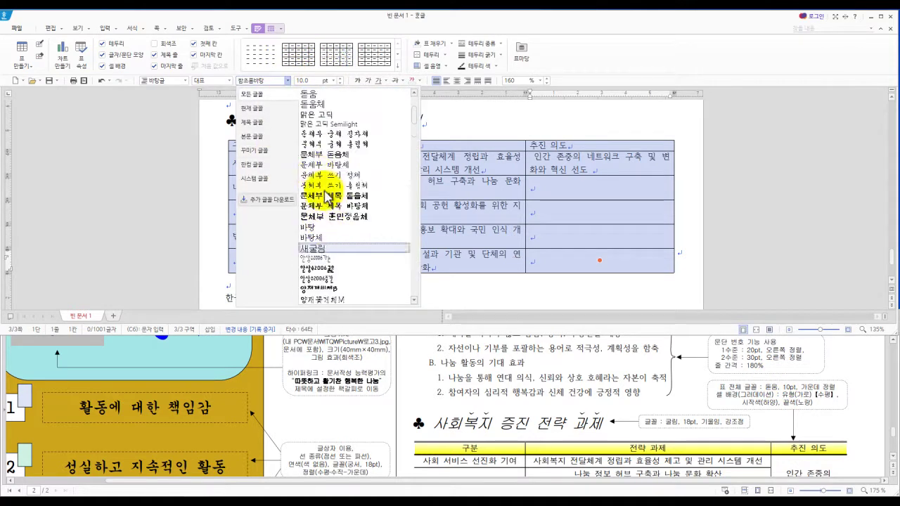
pyautogui.click(320, 210)
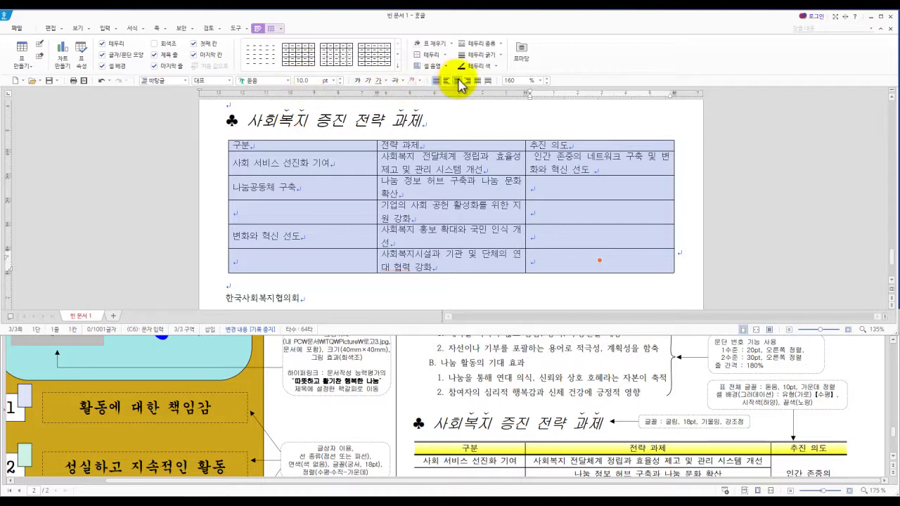
pyautogui.click(457, 80)
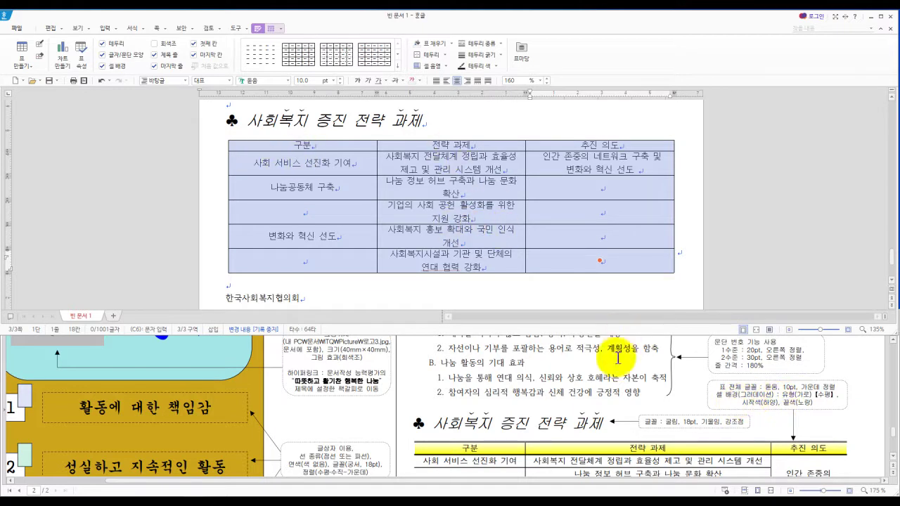
# Step: Choose a 0.5 mm double line for the top and bottom outer borders of the whole table
pyautogui.scroll(-3, 576, 386)
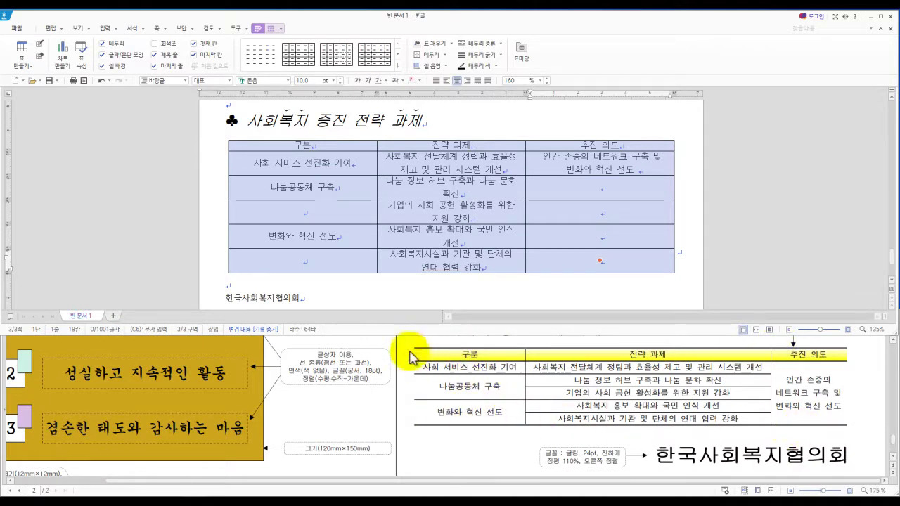
pyautogui.press('l')
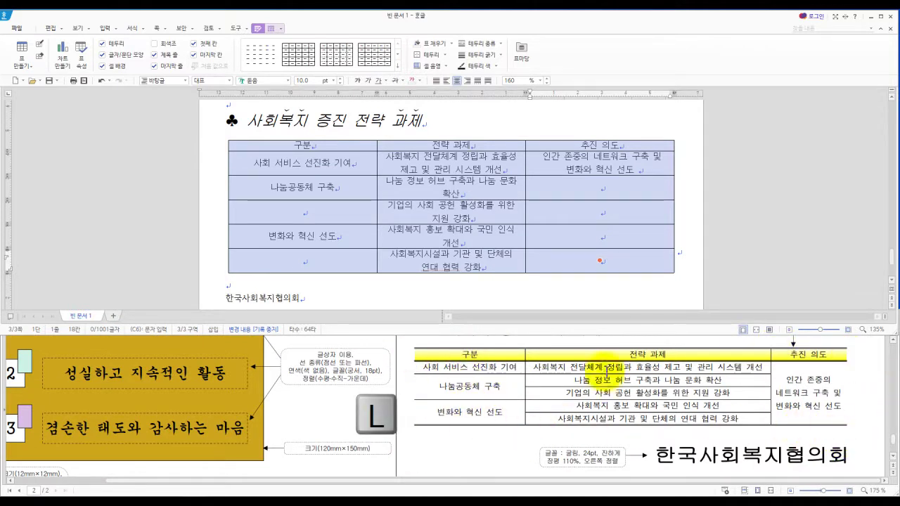
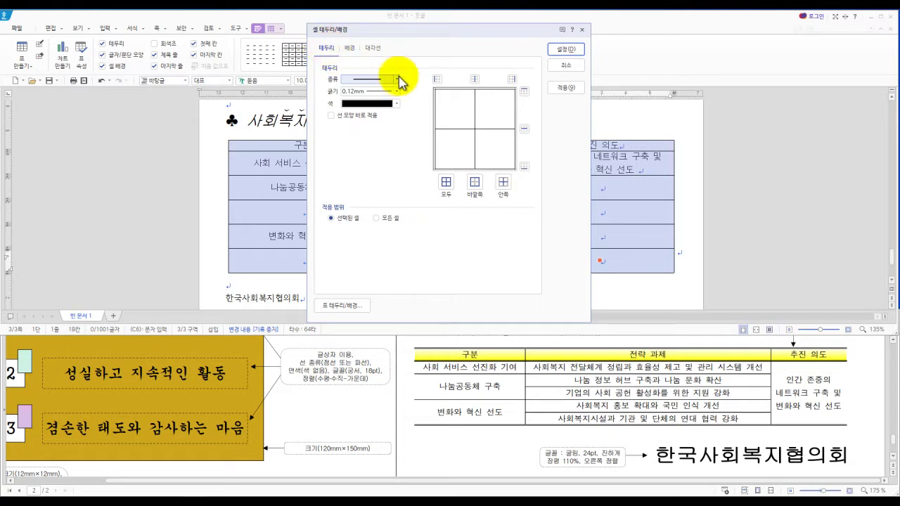
pyautogui.click(399, 83)
pyautogui.click(386, 156)
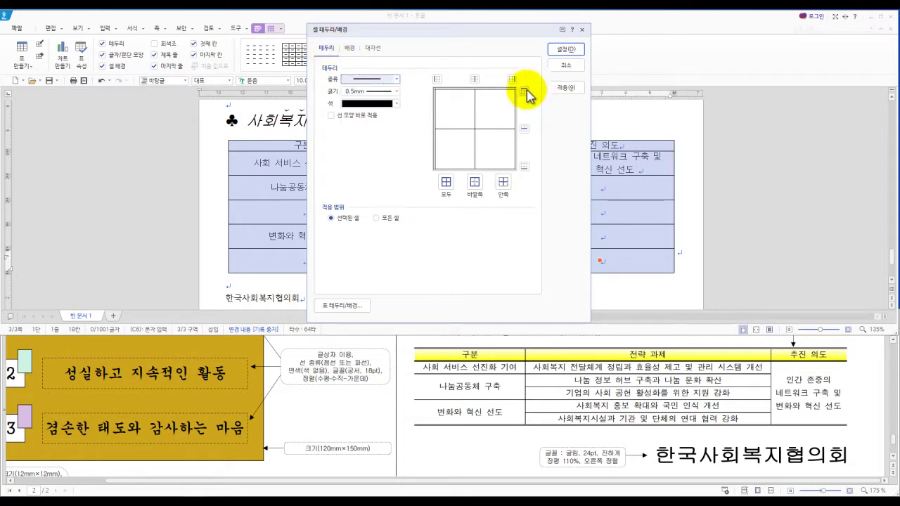
pyautogui.click(525, 91)
pyautogui.click(525, 167)
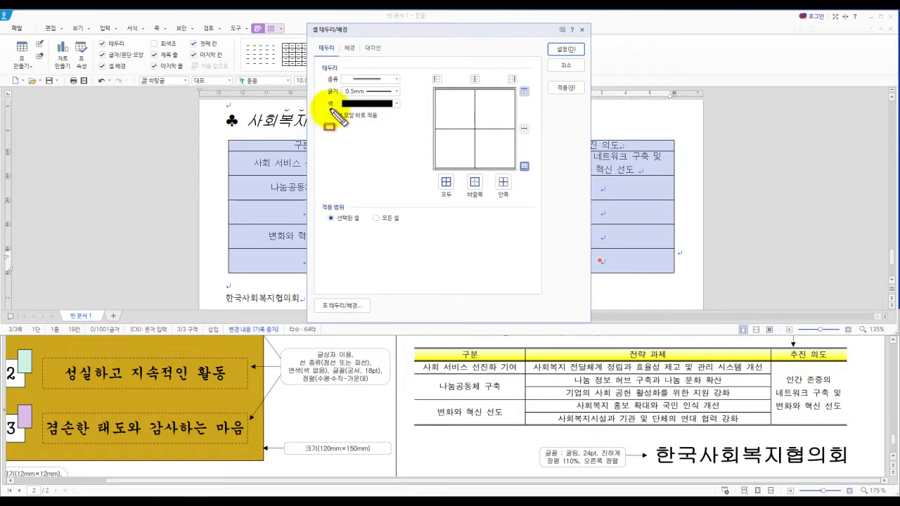
pyautogui.moveTo(323, 109); pyautogui.dragTo(382, 127)
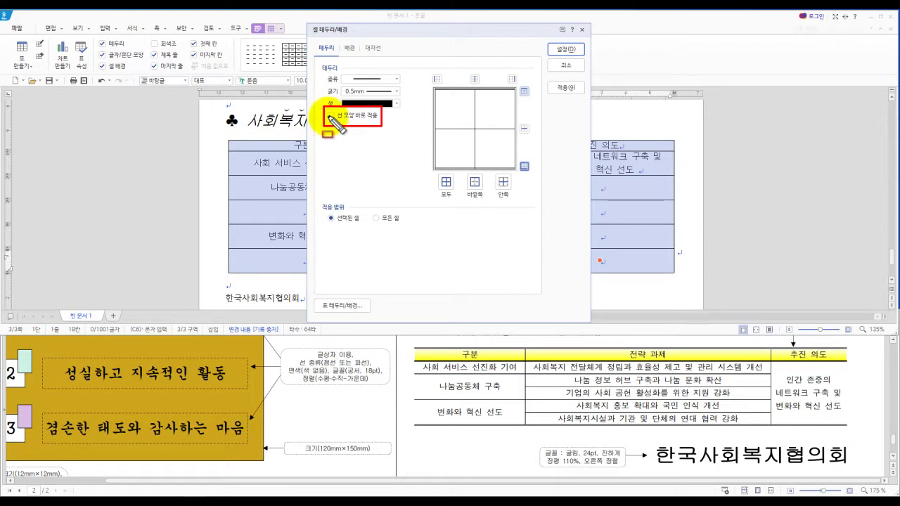
# Step: Set the table's left and right outer borders to no line and apply the border settings
pyautogui.click(397, 81)
pyautogui.click(378, 89)
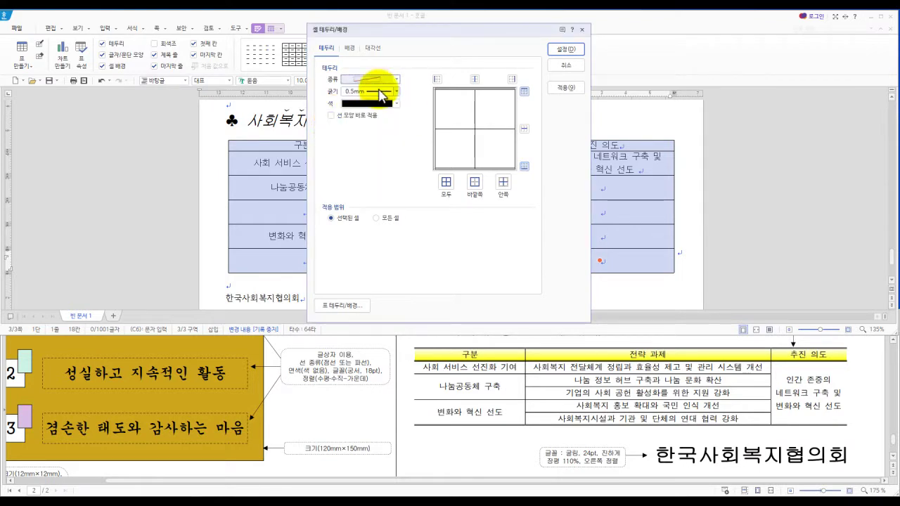
pyautogui.click(436, 81)
pyautogui.click(512, 80)
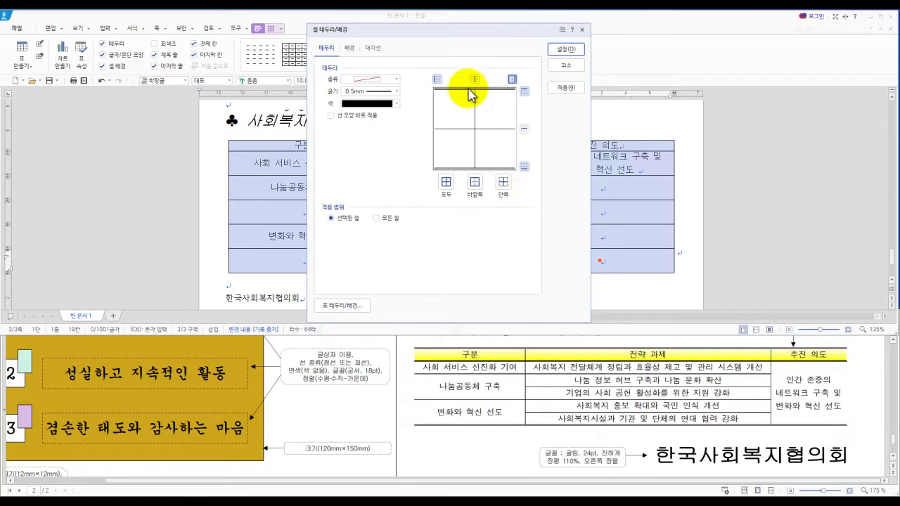
pyautogui.click(565, 51)
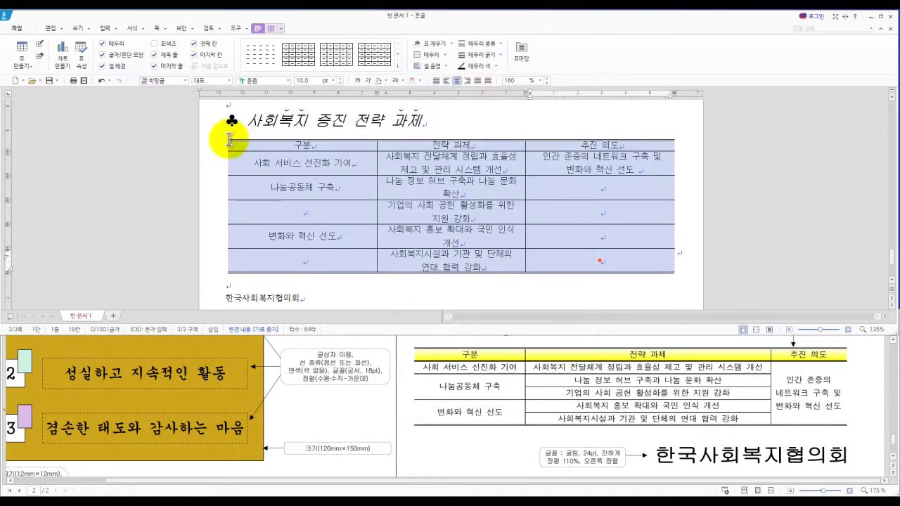
pyautogui.click(382, 286)
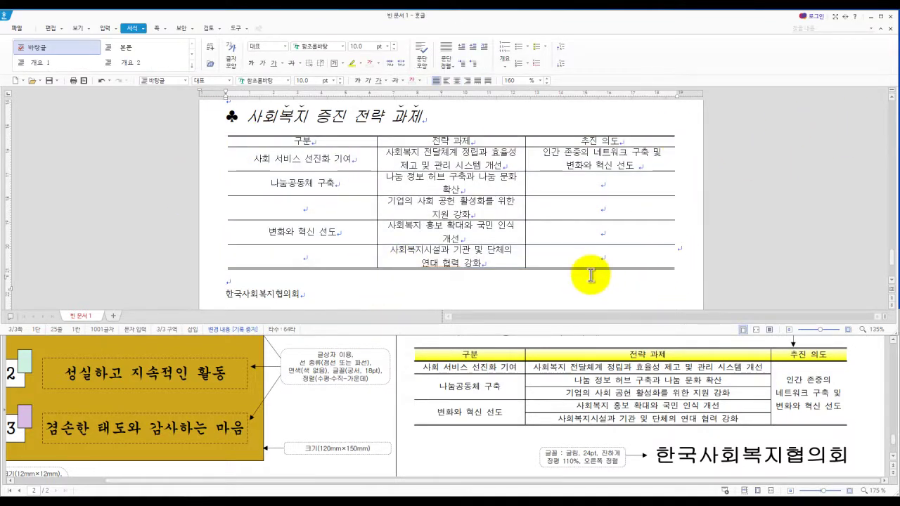
# Step: Fill the table's header row with a 가로 (horizontal) gradient from white to yellow
pyautogui.scroll(2, 664, 421)
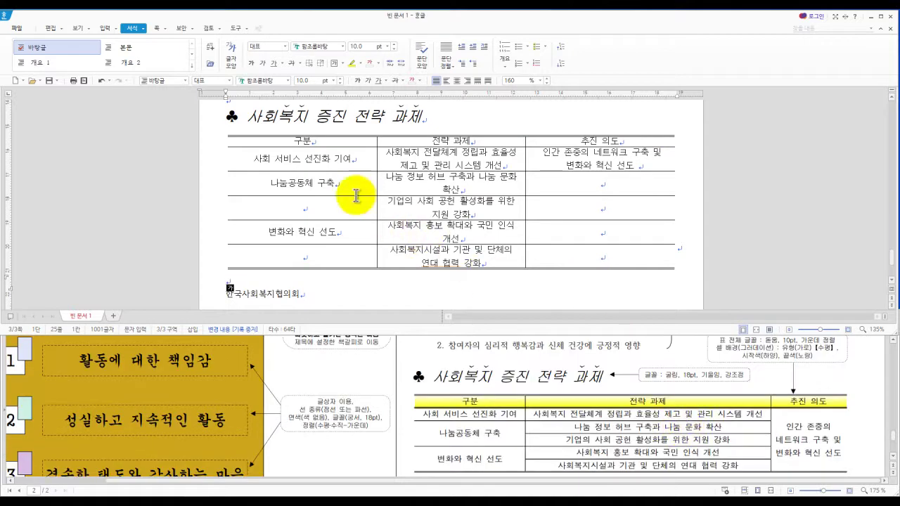
pyautogui.moveTo(270, 141); pyautogui.dragTo(562, 140)
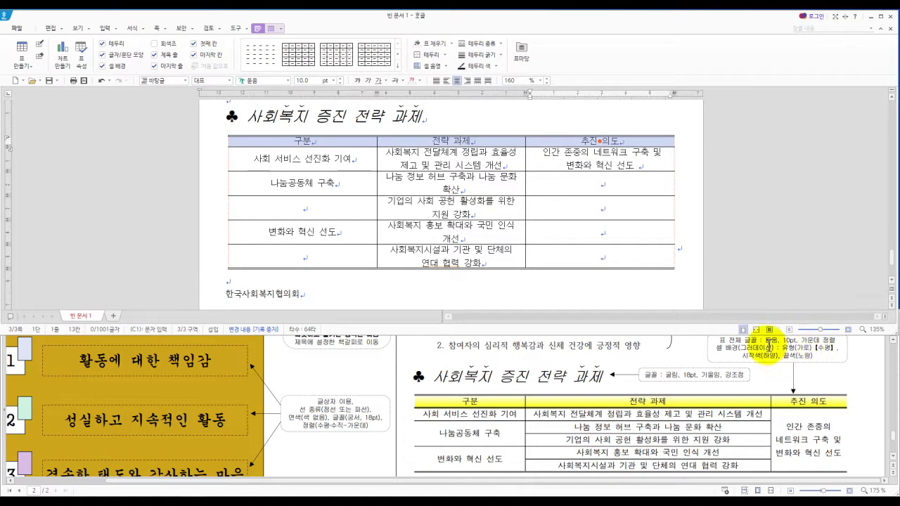
pyautogui.press('l')
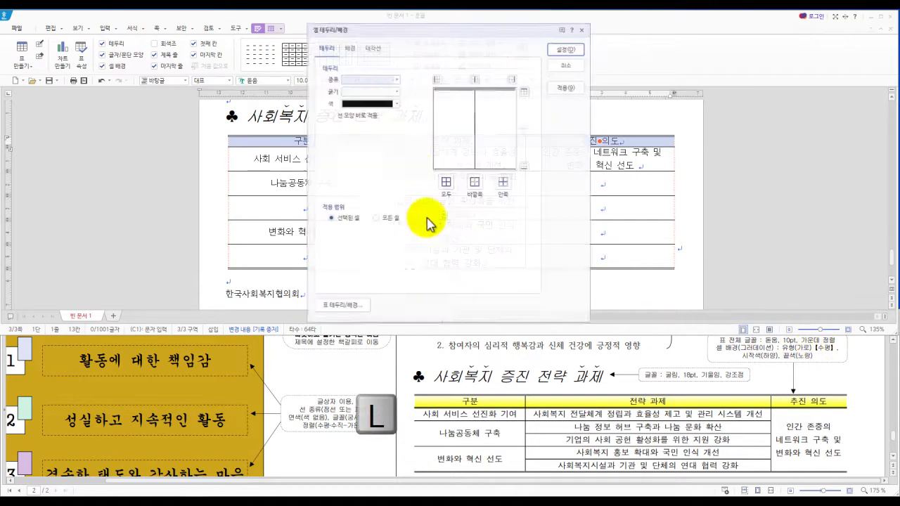
pyautogui.click(350, 48)
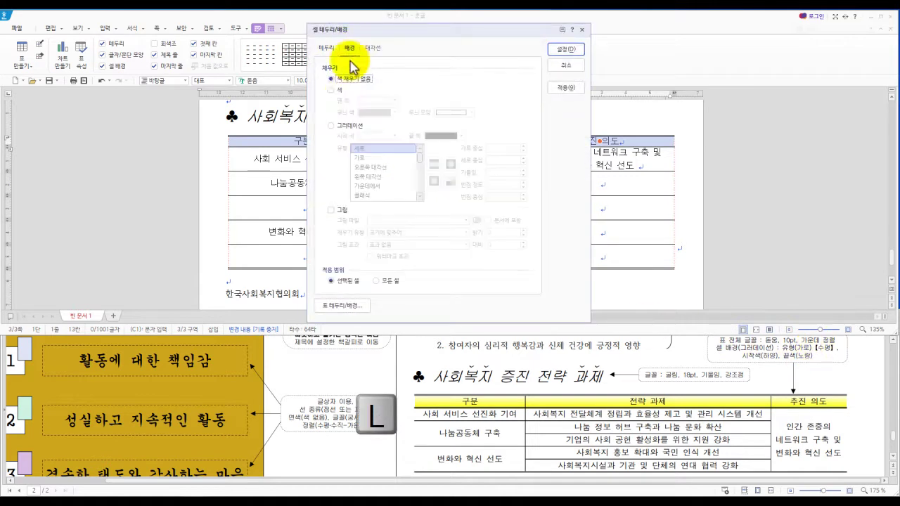
pyautogui.click(331, 126)
pyautogui.click(369, 158)
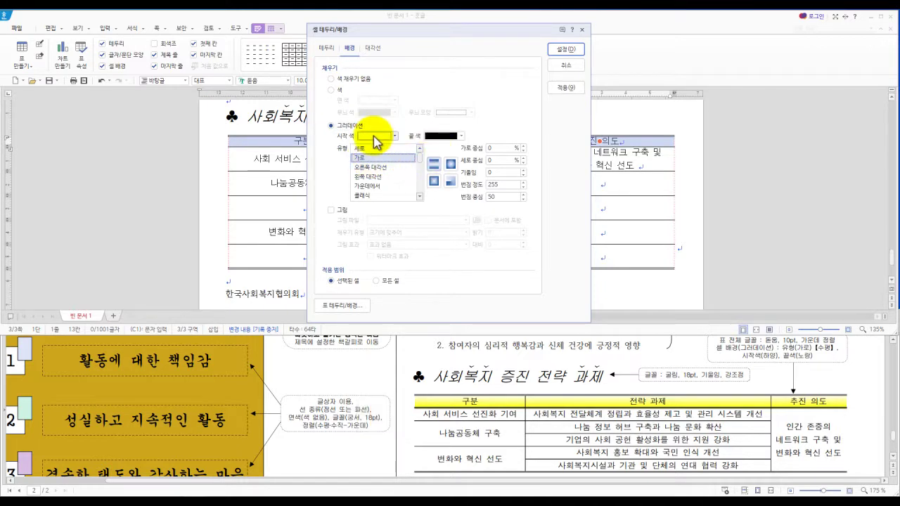
pyautogui.click(461, 136)
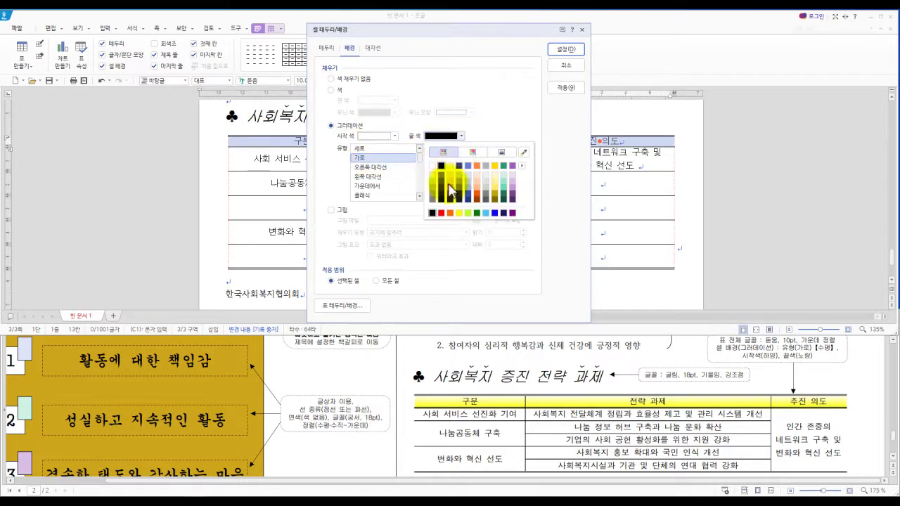
pyautogui.click(459, 217)
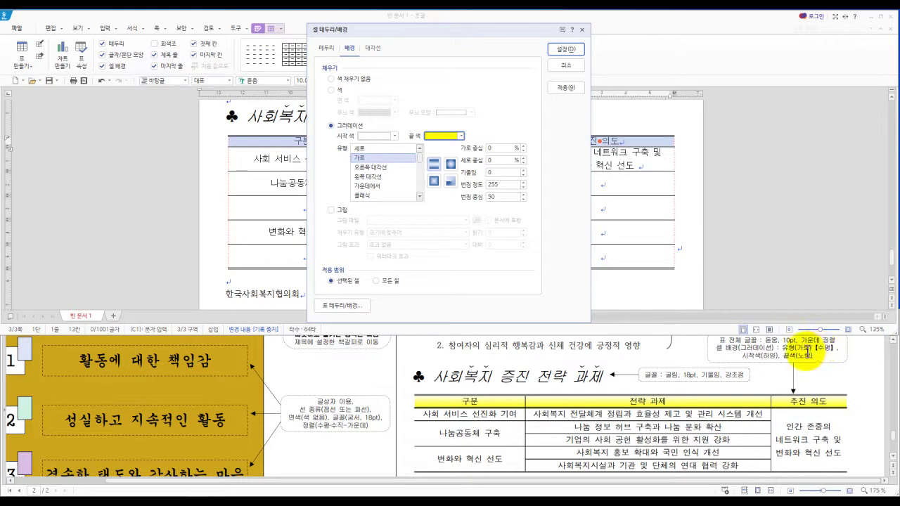
pyautogui.click(566, 50)
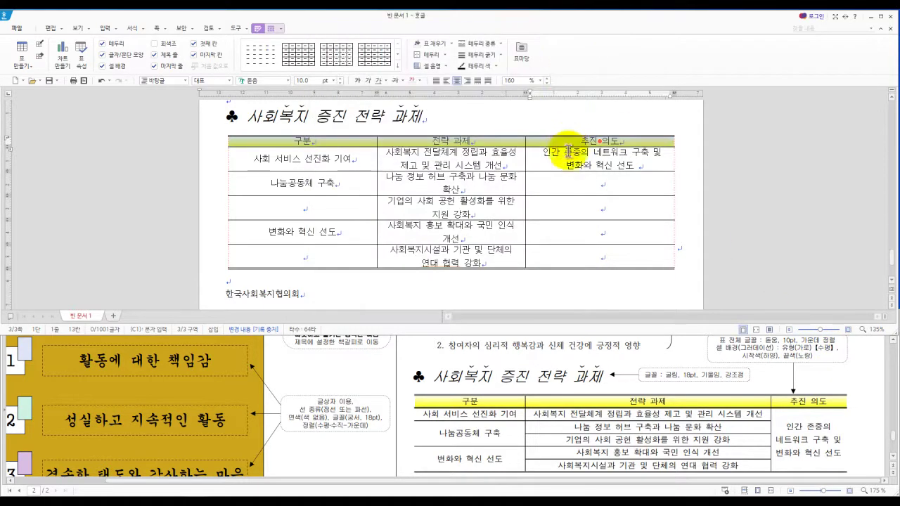
pyautogui.click(469, 205)
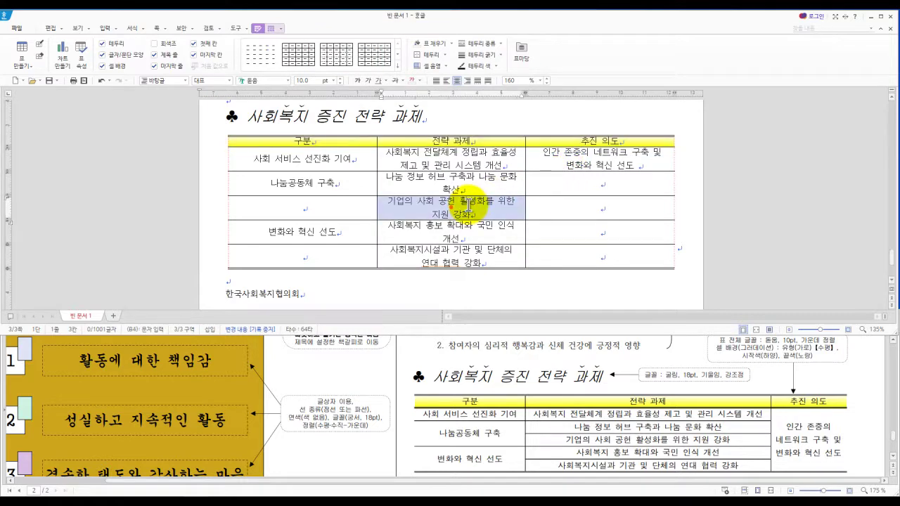
pyautogui.click(460, 227)
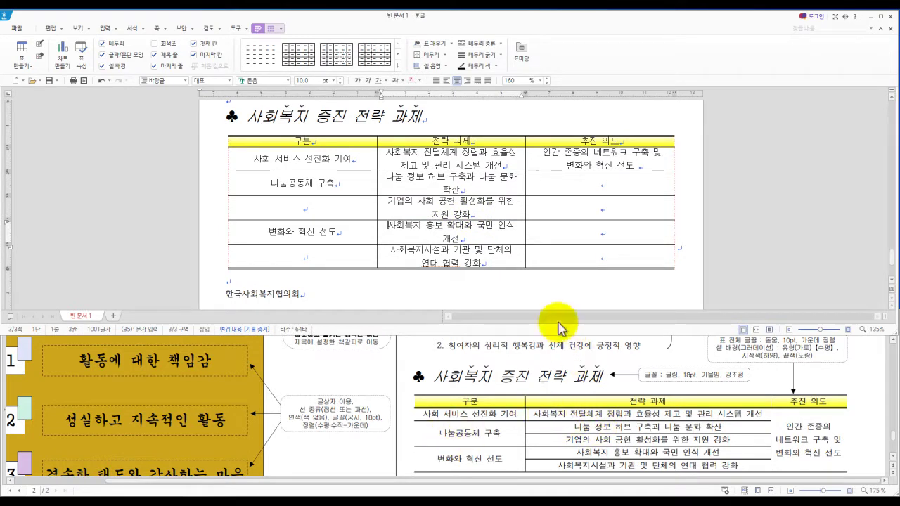
pyautogui.press('Hangul')
pyautogui.click(303, 140)
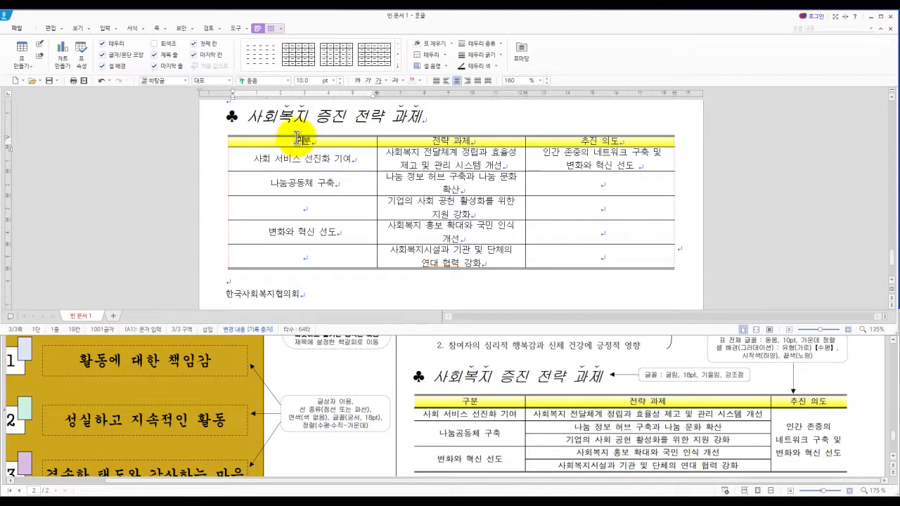
pyautogui.press('F5')
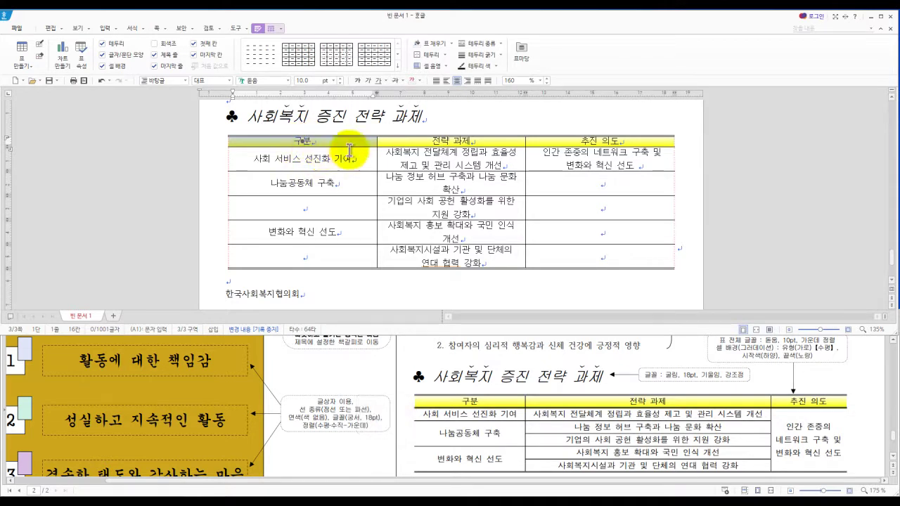
pyautogui.moveTo(321, 160); pyautogui.dragTo(437, 195)
pyautogui.click(303, 138)
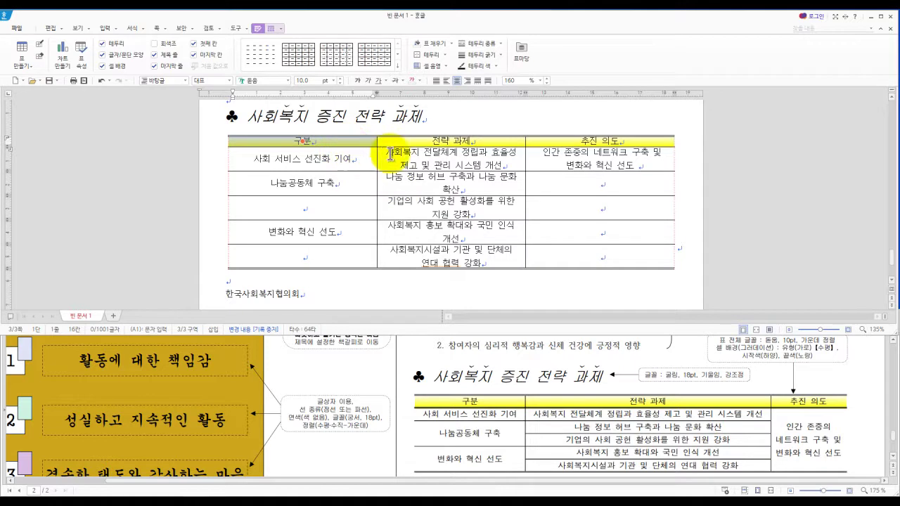
pyautogui.click(292, 282)
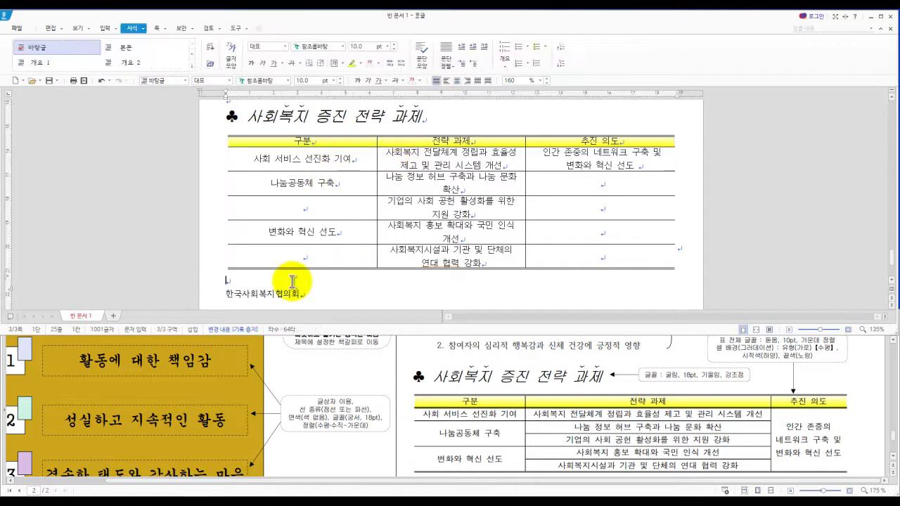
# Step: Narrow the 구분 column until it just fits the text 사회 서비스 선진화 기여 on one line
pyautogui.click(303, 141)
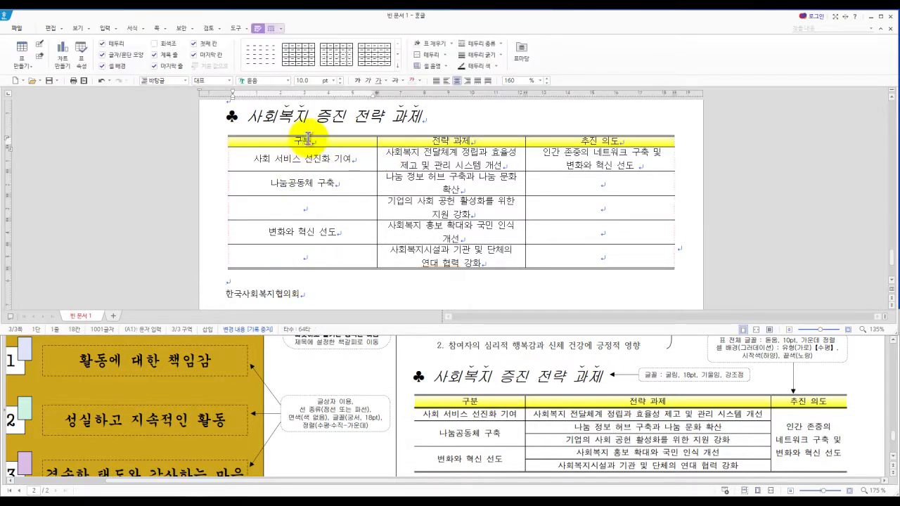
pyautogui.moveTo(306, 144); pyautogui.dragTo(306, 160)
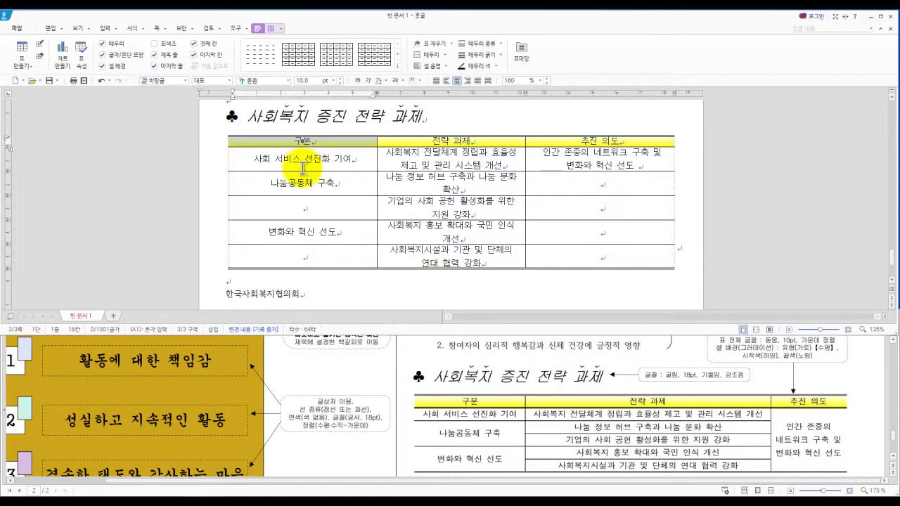
pyautogui.hotkey('ctrl', 'Left')
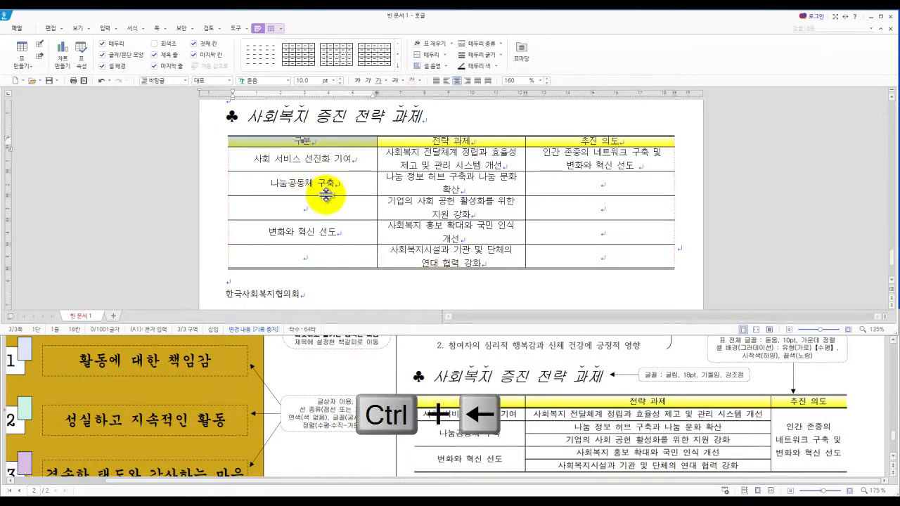
pyautogui.hotkey('ctrl', 'Left')
pyautogui.hotkey('ctrl', 'Left')
pyautogui.hotkey('ctrl', 'Left')
pyautogui.hotkey('ctrl', 'Left')
pyautogui.hotkey('ctrl', 'Left')
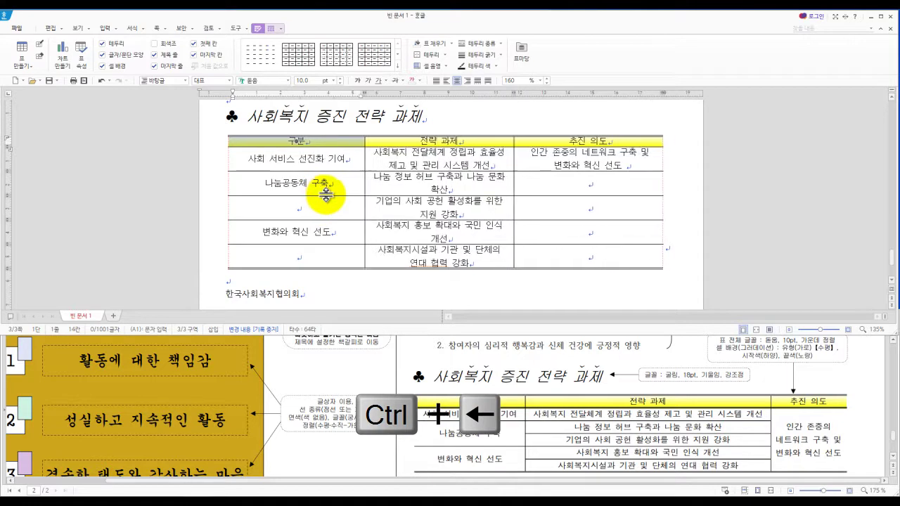
pyautogui.hotkey('ctrl', 'Left')
pyautogui.hotkey('ctrl', 'Left')
pyautogui.hotkey('ctrl', 'Left')
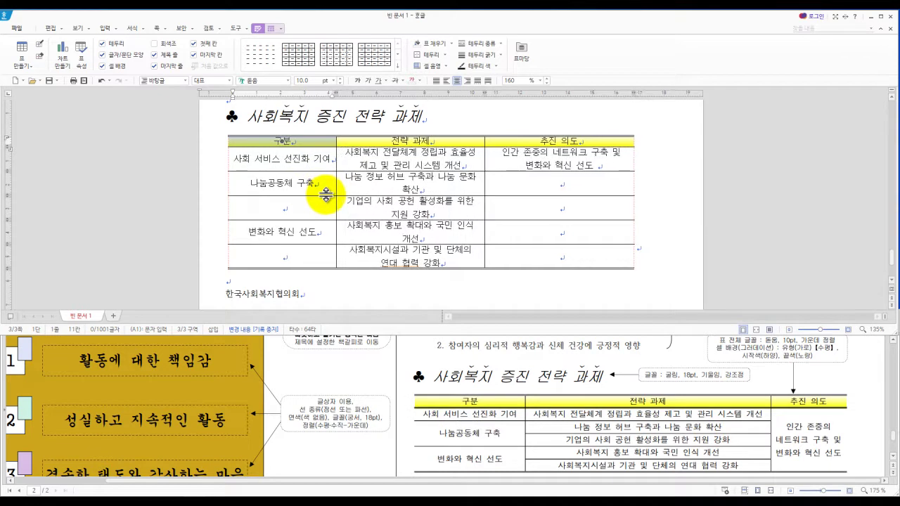
pyautogui.hotkey('ctrl', 'Right')
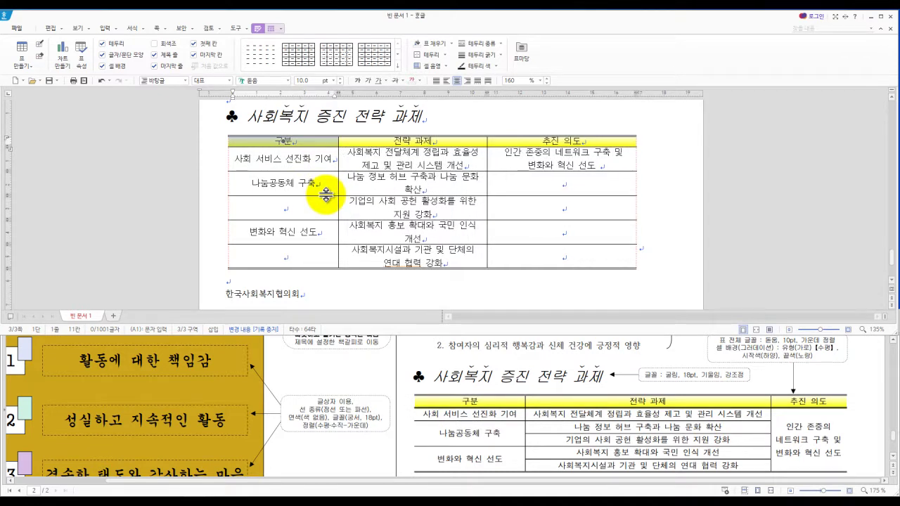
# Step: Widen the 전략 과제 column until each of its entries just fits on one line
pyautogui.hotkey('ctrl', 'Right')
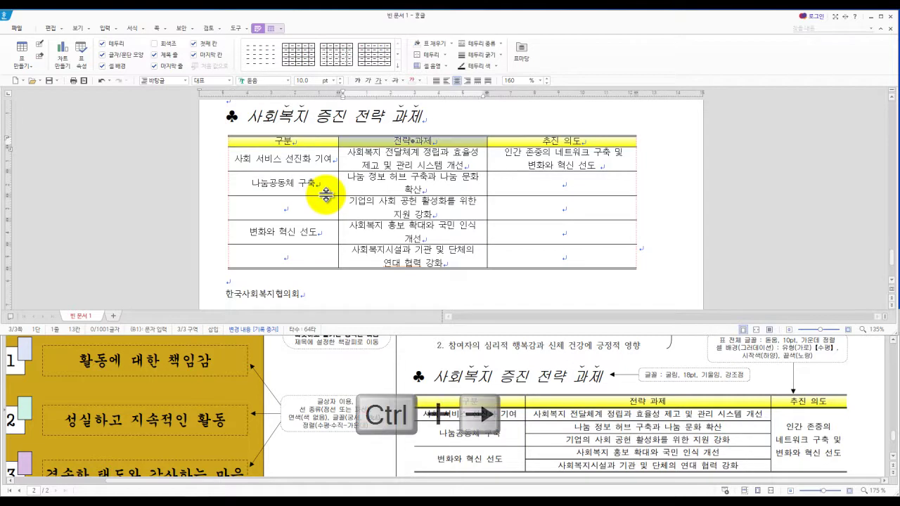
pyautogui.hotkey('ctrl', 'Right')
pyautogui.hotkey('ctrl', 'Right')
pyautogui.hotkey('ctrl', 'Right')
pyautogui.hotkey('ctrl', 'Right')
pyautogui.hotkey('ctrl', 'Right')
pyautogui.hotkey('ctrl', 'Right')
pyautogui.hotkey('ctrl', 'Right')
pyautogui.hotkey('ctrl', 'Right')
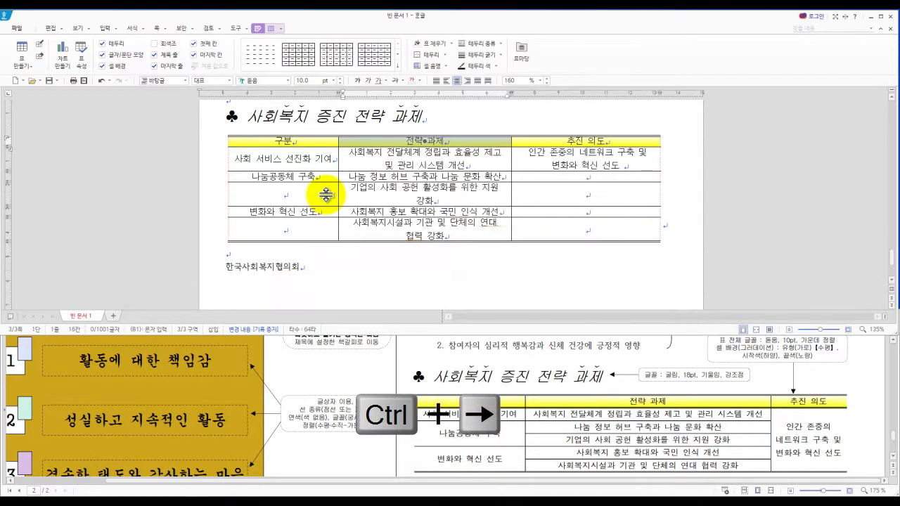
pyautogui.hotkey('ctrl', 'Right')
pyautogui.hotkey('ctrl', 'Right')
pyautogui.hotkey('ctrl', 'Right')
pyautogui.hotkey('ctrl', 'Right')
pyautogui.hotkey('ctrl', 'Right')
pyautogui.hotkey('ctrl', 'Right')
pyautogui.hotkey('ctrl', 'Right')
pyautogui.hotkey('ctrl', 'Right')
pyautogui.hotkey('ctrl', 'Right')
pyautogui.hotkey('ctrl', 'Right')
pyautogui.hotkey('ctrl', 'Right')
pyautogui.hotkey('ctrl', 'Right')
pyautogui.hotkey('ctrl', 'Right')
pyautogui.hotkey('ctrl', 'Right')
pyautogui.hotkey('ctrl', 'Right')
pyautogui.hotkey('ctrl', 'Right')
pyautogui.hotkey('ctrl', 'Right')
pyautogui.hotkey('ctrl', 'Right')
pyautogui.hotkey('ctrl', 'Right')
pyautogui.hotkey('ctrl', 'Right')
pyautogui.hotkey('ctrl', 'Right')
pyautogui.hotkey('ctrl', 'Right')
pyautogui.hotkey('ctrl', 'Right')
pyautogui.hotkey('ctrl', 'Right')
pyautogui.hotkey('ctrl', 'Left')
pyautogui.hotkey('ctrl', 'Left')
pyautogui.hotkey('ctrl', 'Left')
pyautogui.hotkey('ctrl', 'Left')
pyautogui.hotkey('ctrl', 'Left')
pyautogui.hotkey('ctrl', 'Left')
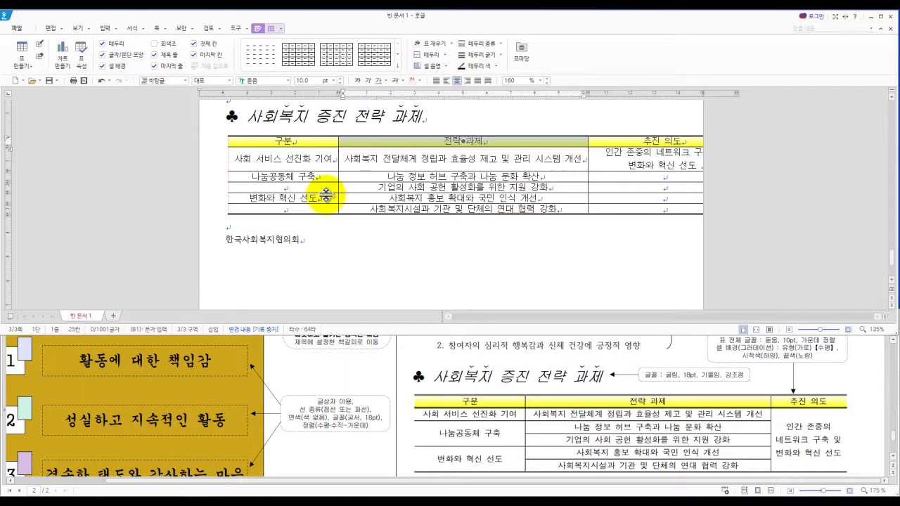
pyautogui.hotkey('ctrl', 'Right')
pyautogui.hotkey('ctrl', 'Right')
pyautogui.hotkey('ctrl', 'Right')
pyautogui.hotkey('ctrl', 'Right')
pyautogui.hotkey('ctrl', 'Right')
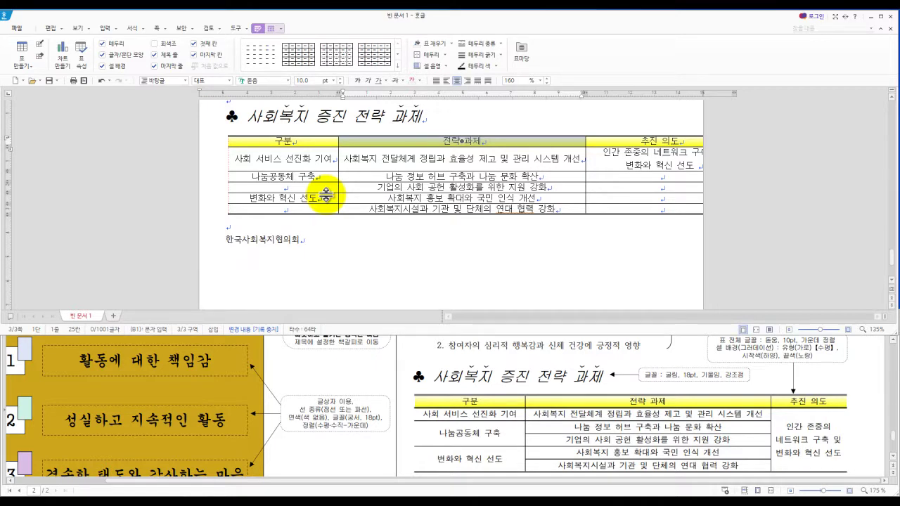
# Step: Narrow the 추진 의도 column until its text wraps into three lines: 인간 존중의 / 네트워크 구축 및 / 변화와 혁신 선도
pyautogui.press('Right')
pyautogui.hotkey('ctrl', 'Left')
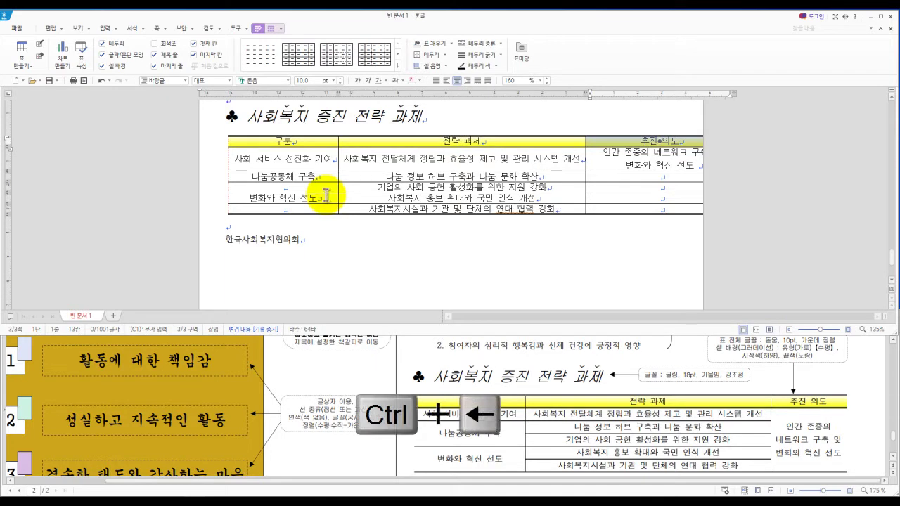
pyautogui.hotkey('ctrl', 'Left')
pyautogui.hotkey('ctrl', 'Left')
pyautogui.hotkey('ctrl', 'Left')
pyautogui.hotkey('ctrl', 'Left')
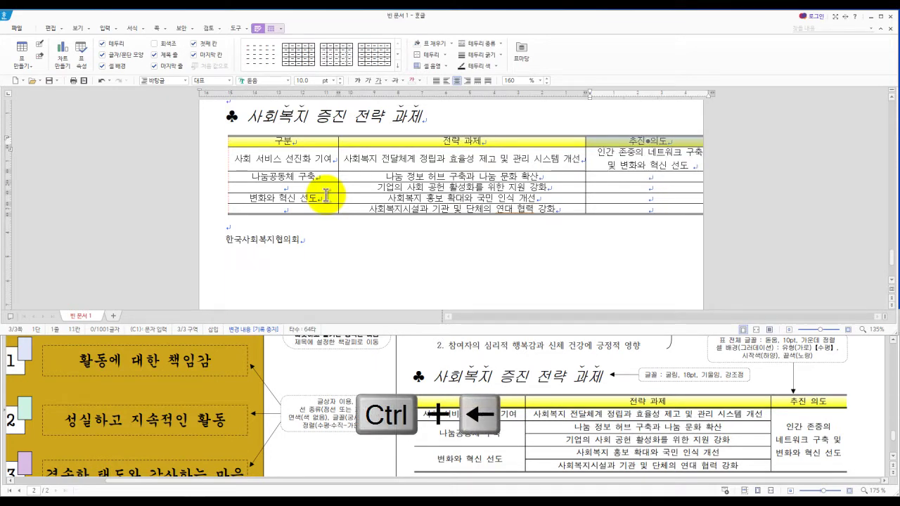
pyautogui.hotkey('ctrl', 'Left')
pyautogui.hotkey('ctrl', 'Left')
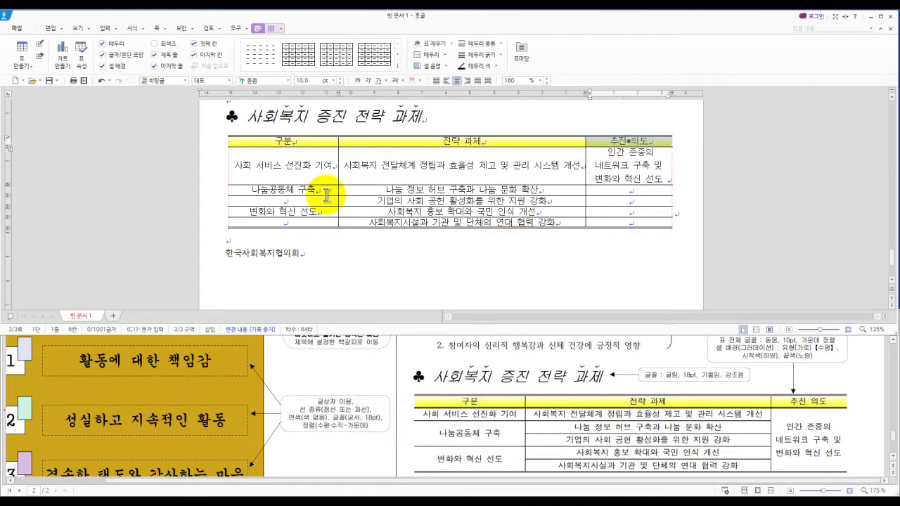
pyautogui.hotkey('ctrl', 'Left')
pyautogui.hotkey('ctrl', 'Left')
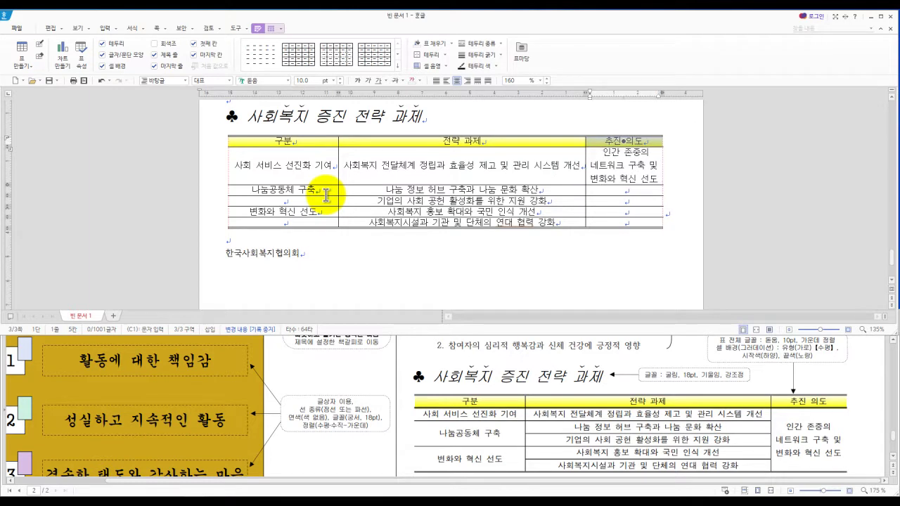
pyautogui.click(361, 251)
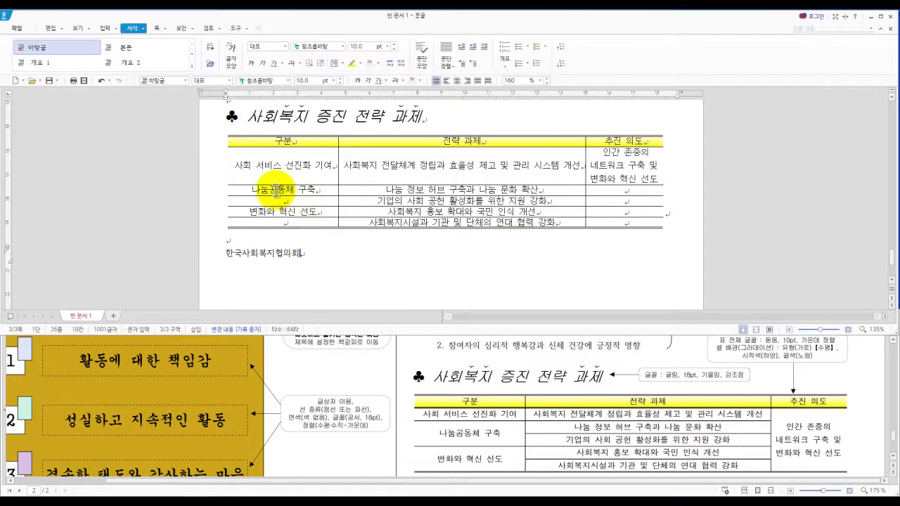
# Step: Merge the 나눔공동체 구축 and 변화와 혁신 선도 cells each with the empty cell below, and merge all 추진 의도 cells under the header
pyautogui.moveTo(297, 190); pyautogui.dragTo(304, 202)
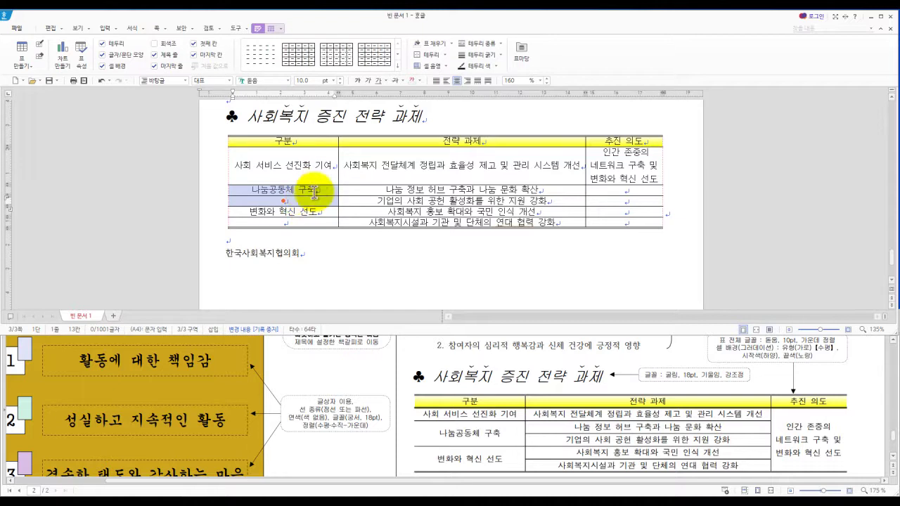
pyautogui.press('m')
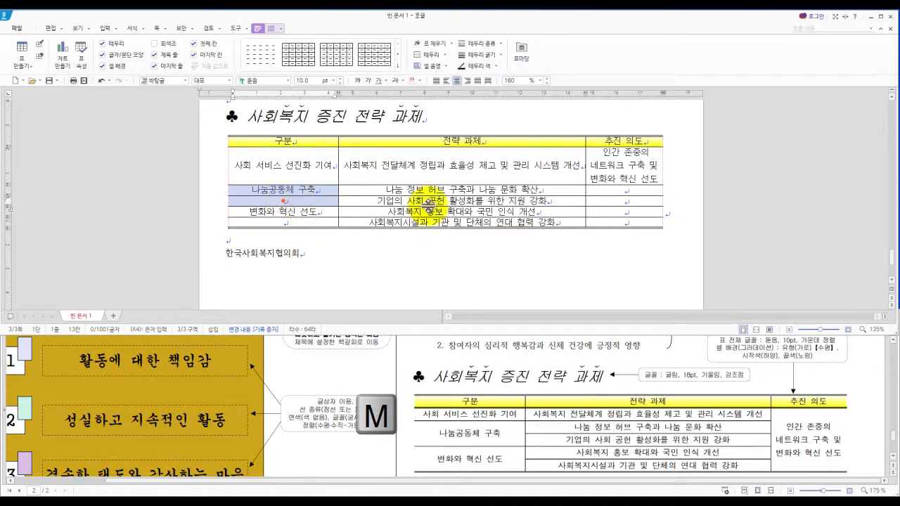
pyautogui.press('m')
pyautogui.moveTo(331, 211); pyautogui.dragTo(336, 223)
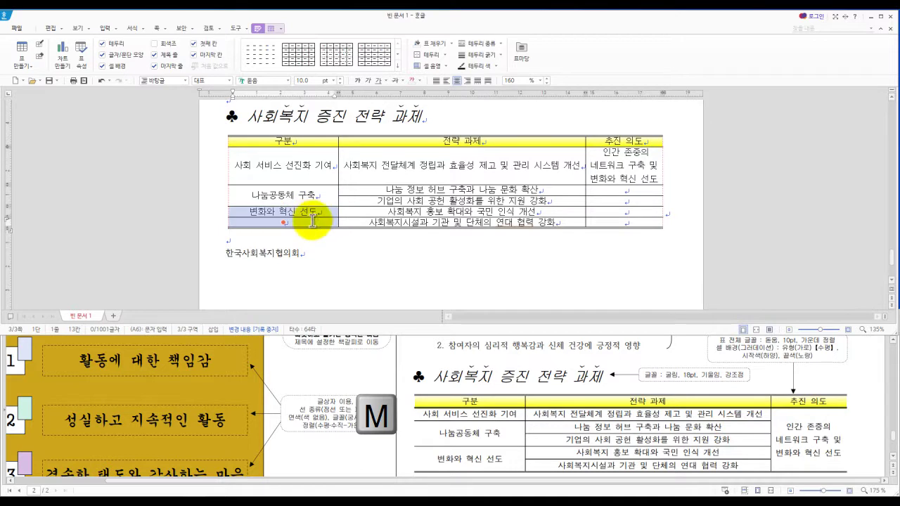
pyautogui.press('m')
pyautogui.moveTo(612, 151); pyautogui.dragTo(635, 222)
pyautogui.press('m')
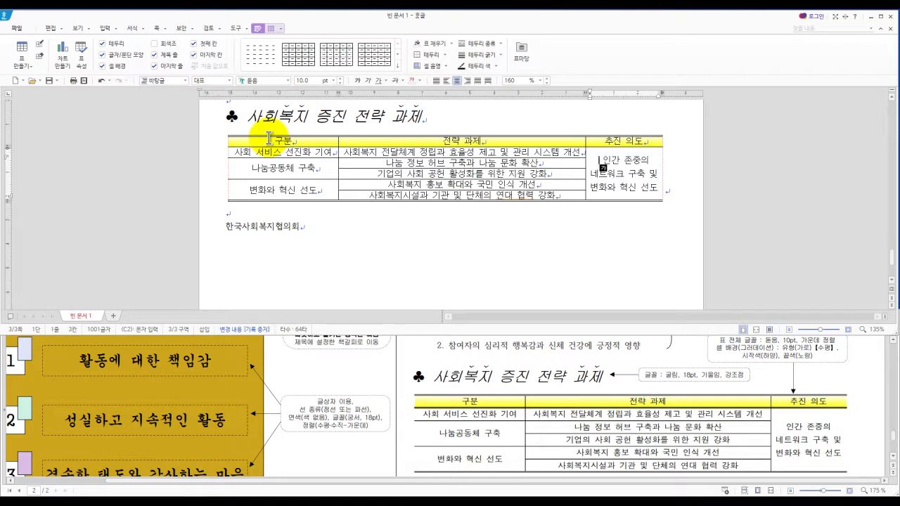
# Step: Increase the row height of the whole table by three increments to space out its text
pyautogui.moveTo(269, 141); pyautogui.dragTo(606, 193)
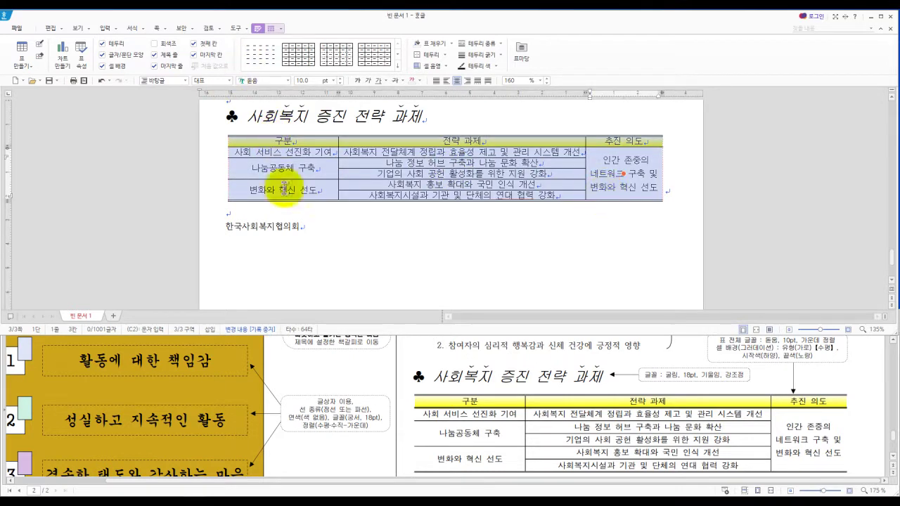
pyautogui.hotkey('ctrl', 'Down')
pyautogui.hotkey('ctrl', 'Down')
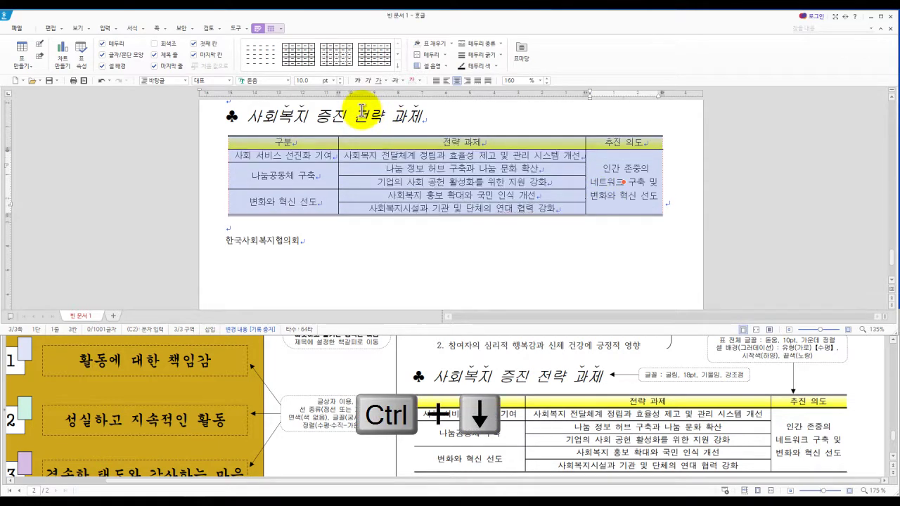
pyautogui.hotkey('ctrl', 'Down')
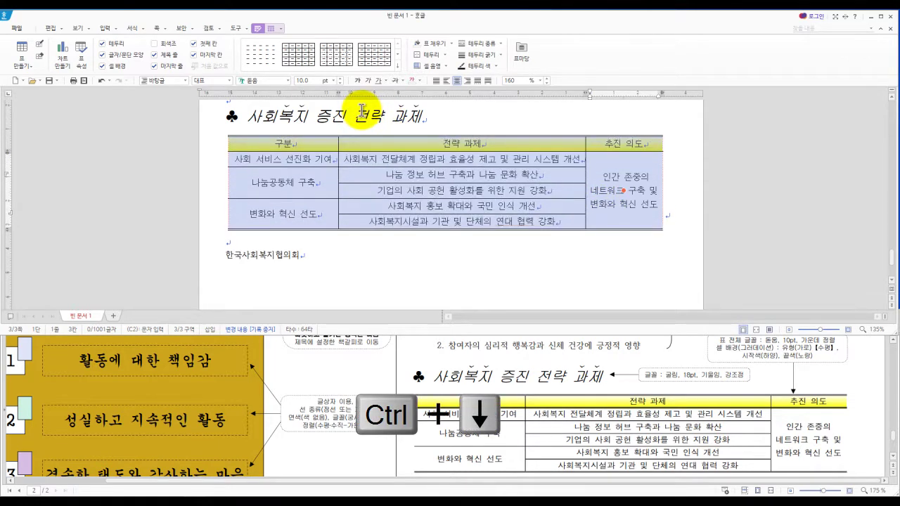
pyautogui.hotkey('ctrl', 'Up')
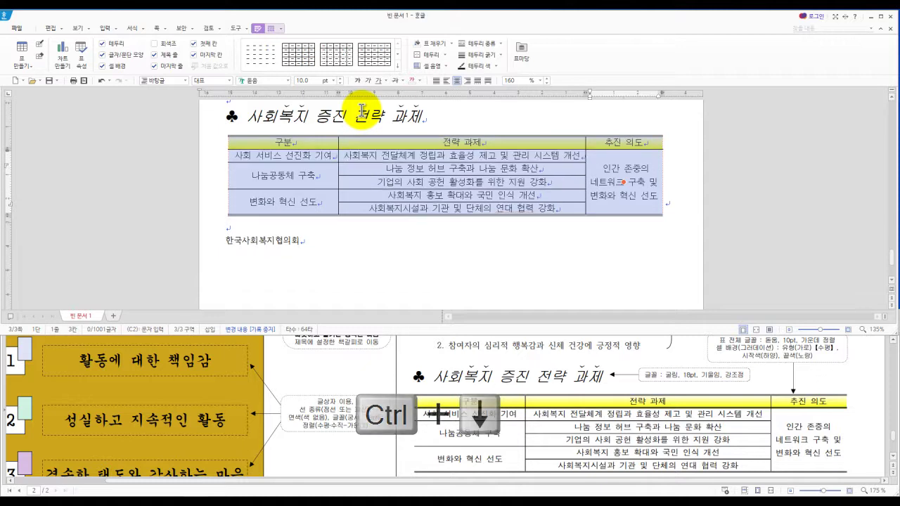
pyautogui.hotkey('ctrl', 'Down')
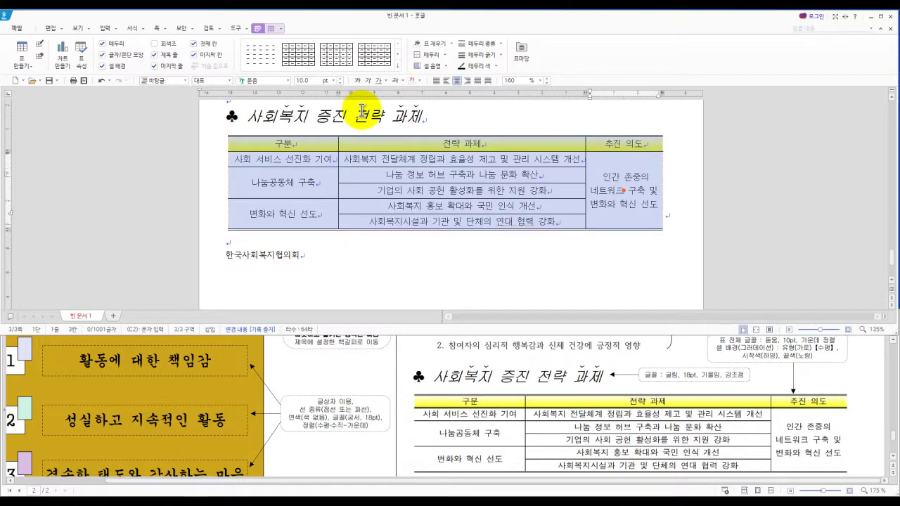
pyautogui.click(349, 252)
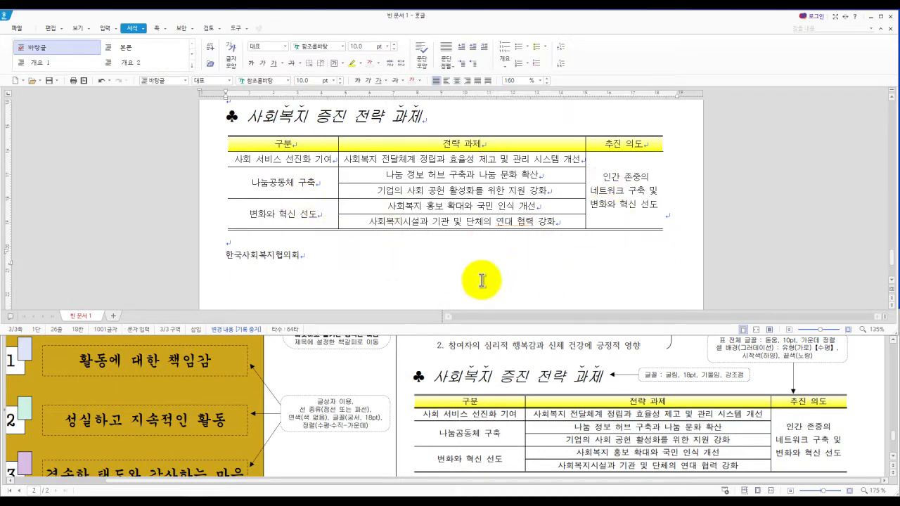
# Step: Format the 한국사회복지협의회 line below the table as 굴림, 24 pt, bold with 110% 장평, and align it right
pyautogui.scroll(-1, 436, 271)
pyautogui.scroll(-3, 584, 394)
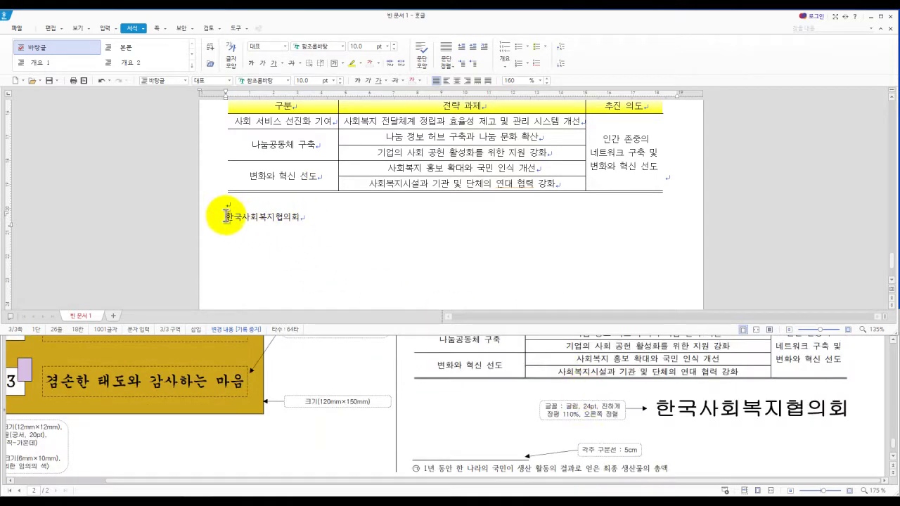
pyautogui.doubleClick(263, 218)
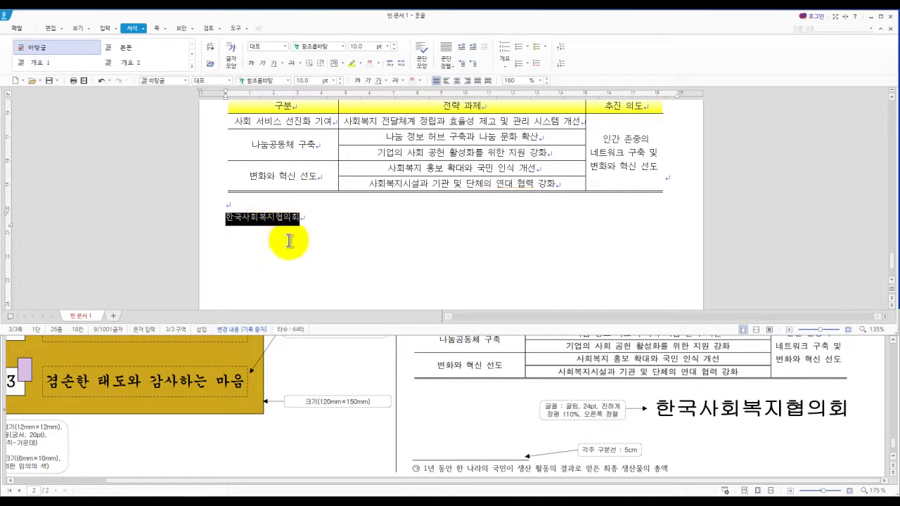
pyautogui.hotkey('alt', 'l')
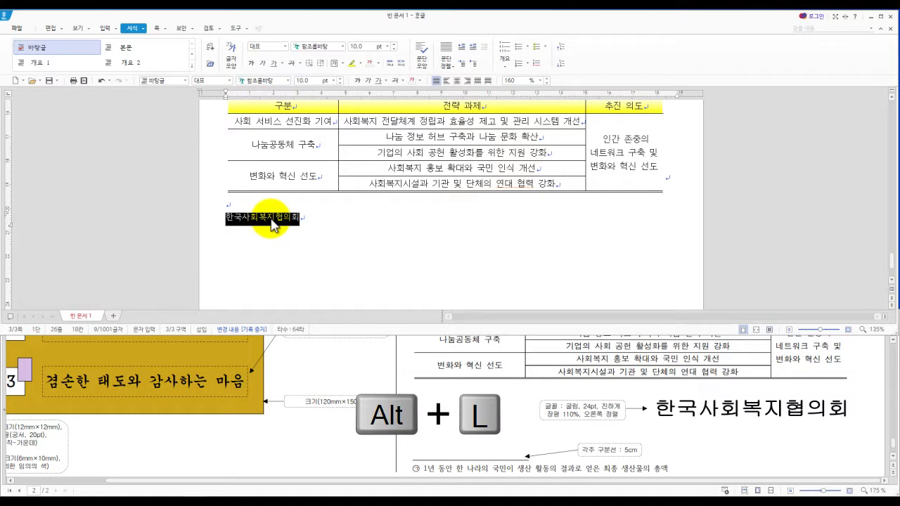
pyautogui.hotkey('alt', 'l')
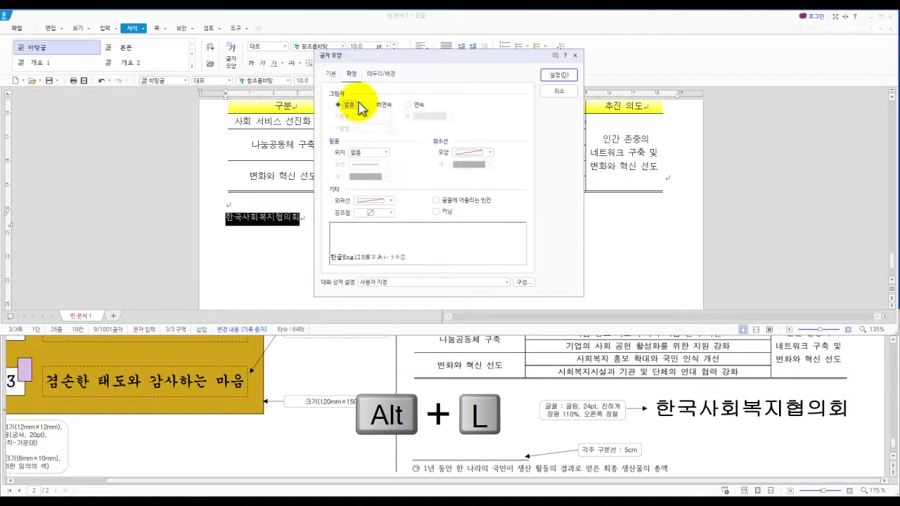
pyautogui.click(333, 75)
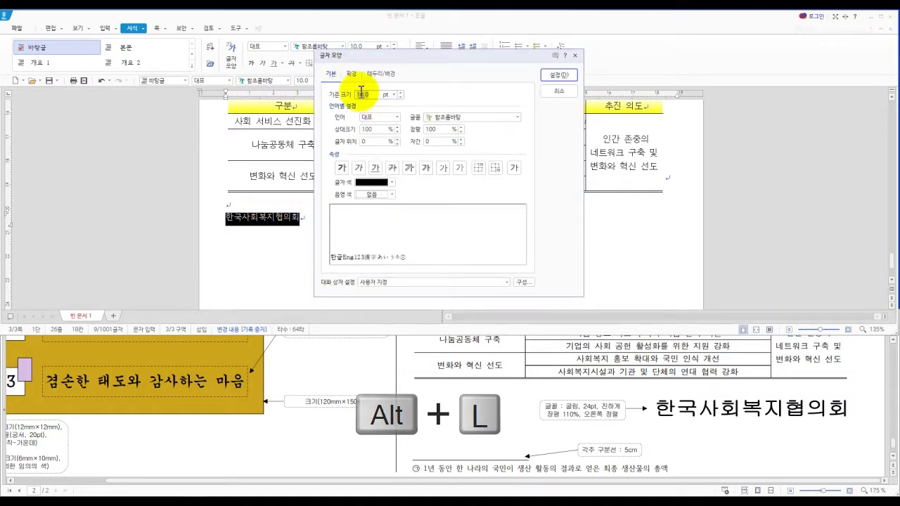
pyautogui.write('4')
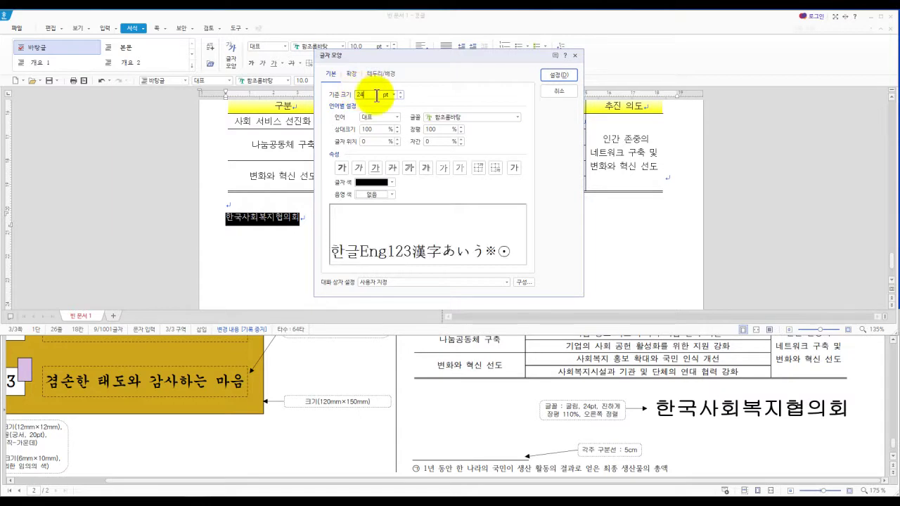
pyautogui.click(517, 118)
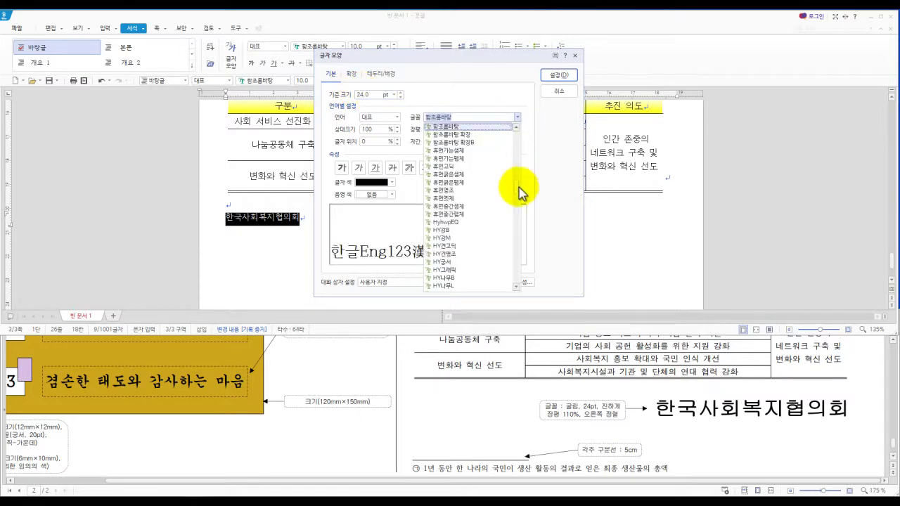
pyautogui.click(436, 134)
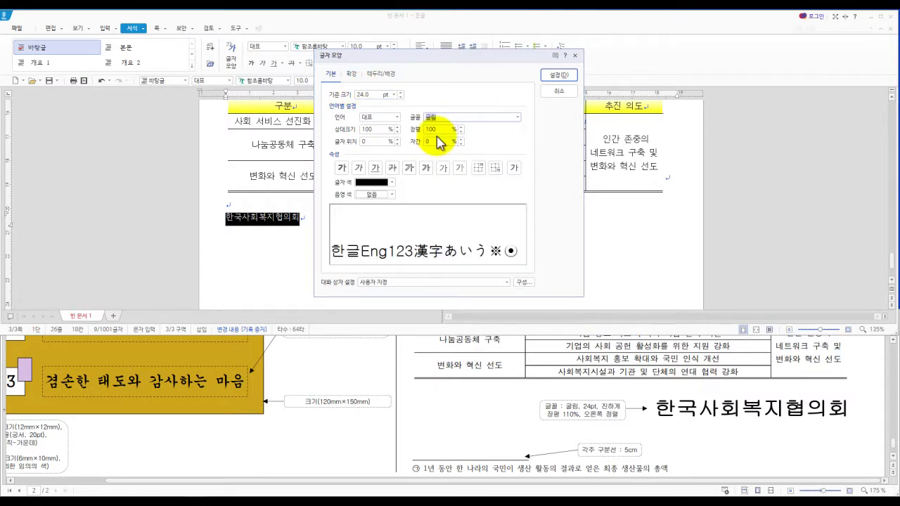
pyautogui.click(340, 169)
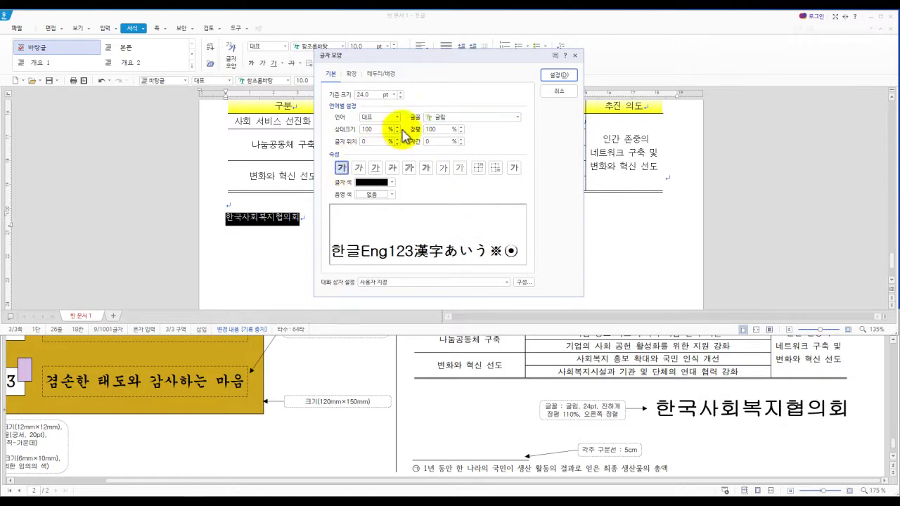
pyautogui.write('110')
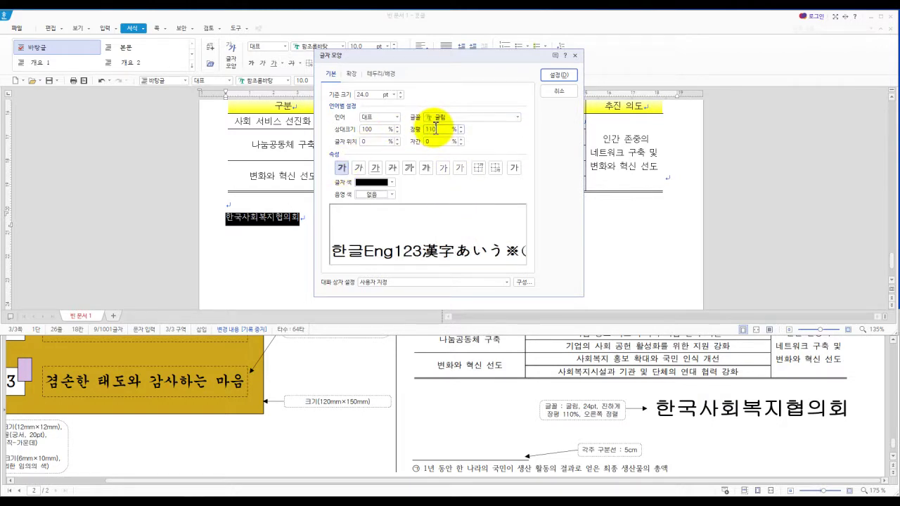
pyautogui.click(568, 79)
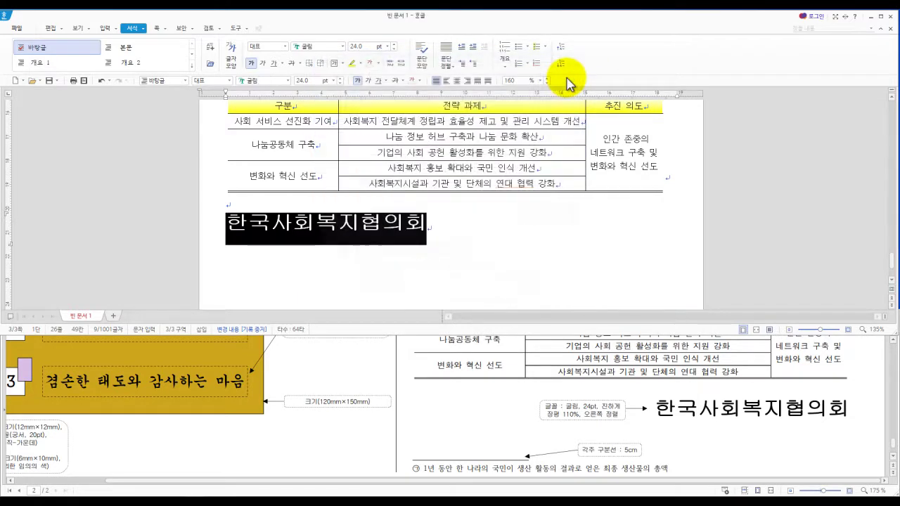
pyautogui.click(469, 82)
pyautogui.click(424, 233)
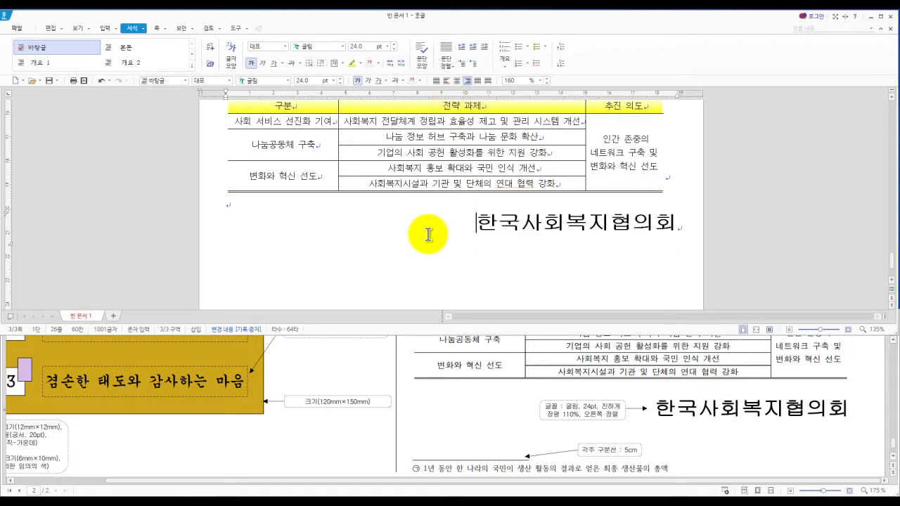
# Step: Add page numbering at the page's bottom right in ①,②,③ format, without dashes and starting at 7
pyautogui.scroll(-2, 723, 466)
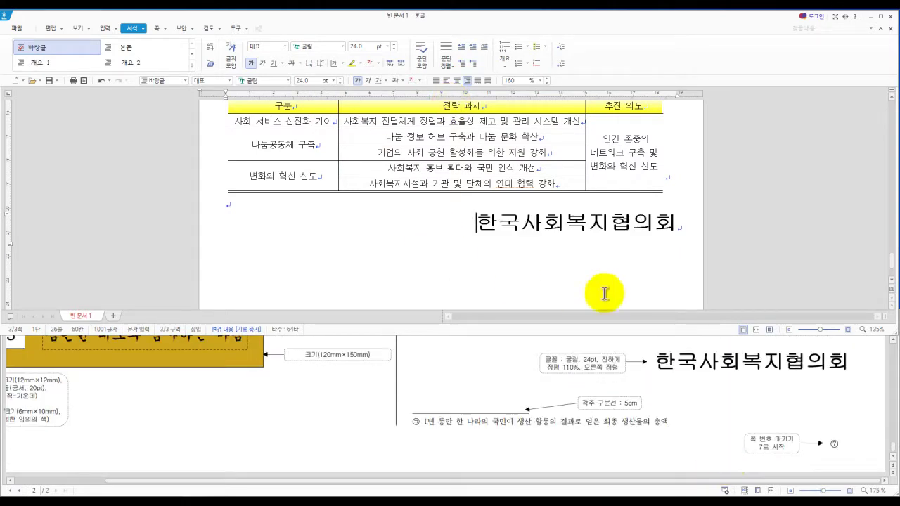
pyautogui.scroll(-1, 492, 225)
pyautogui.scroll(-2, 456, 219)
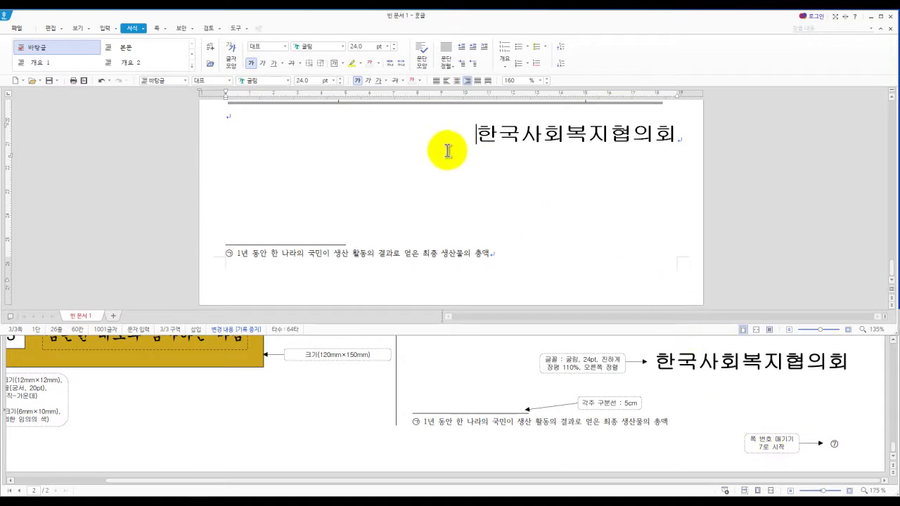
pyautogui.hotkey('ctrl', 'n')
pyautogui.press('p')
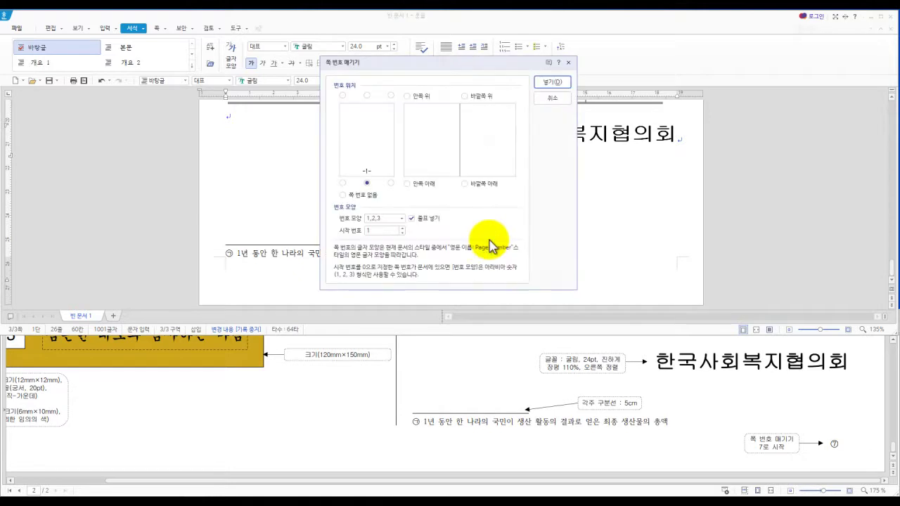
pyautogui.click(402, 219)
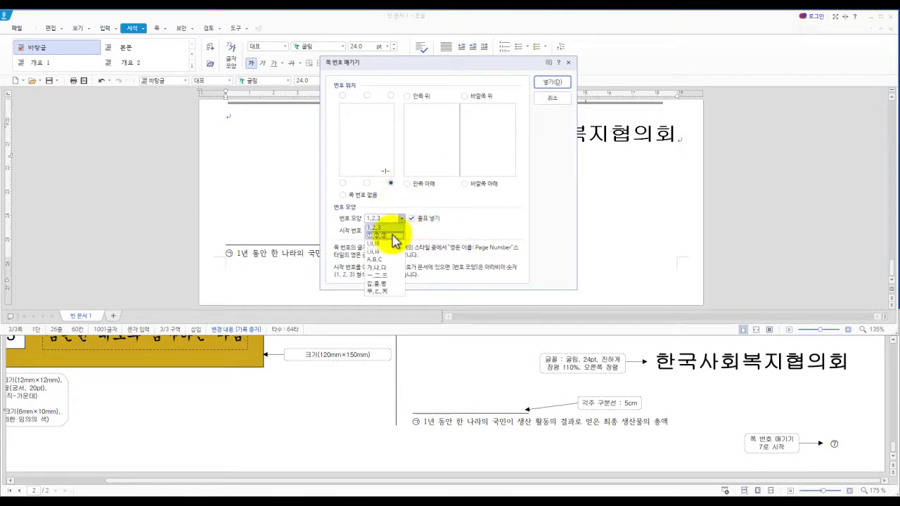
pyautogui.click(394, 236)
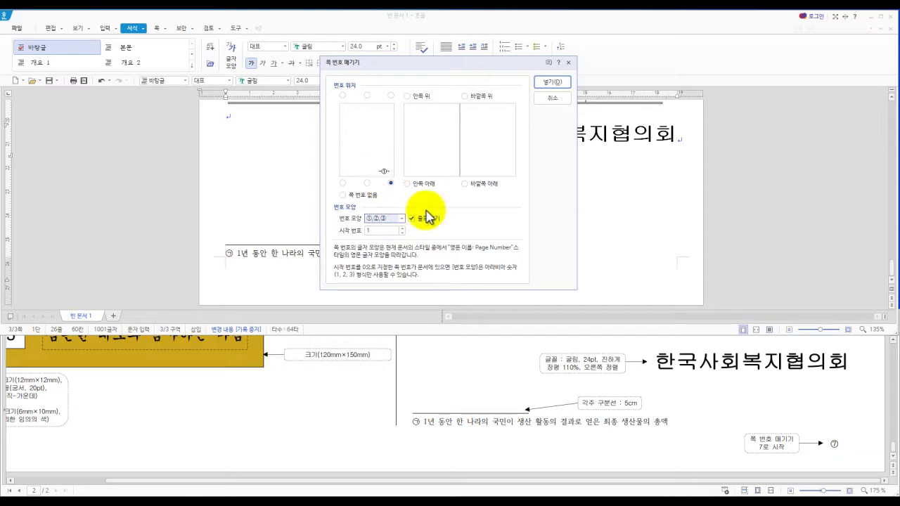
pyautogui.click(411, 218)
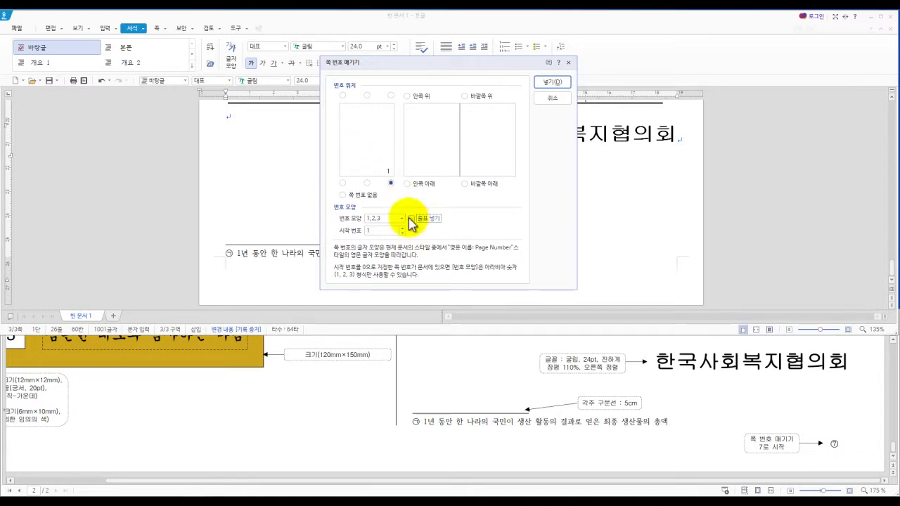
pyautogui.click(403, 218)
pyautogui.click(379, 236)
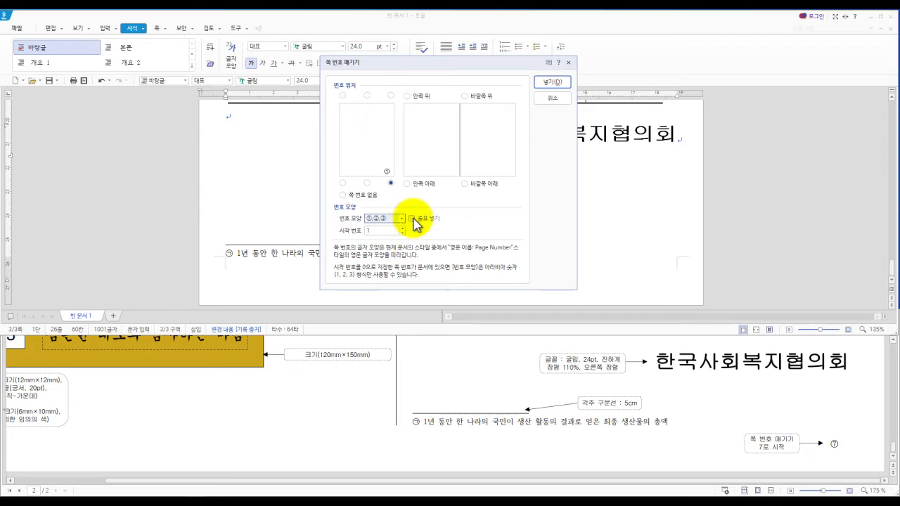
pyautogui.click(411, 218)
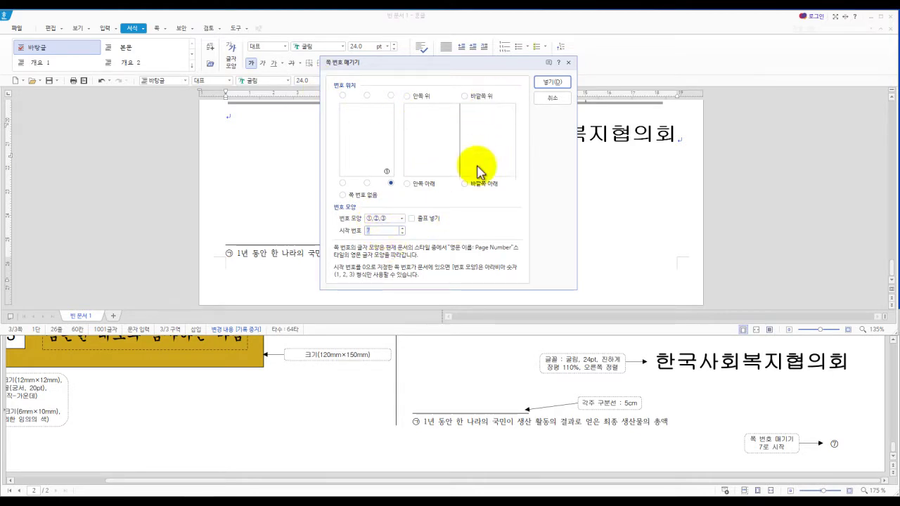
pyautogui.click(553, 83)
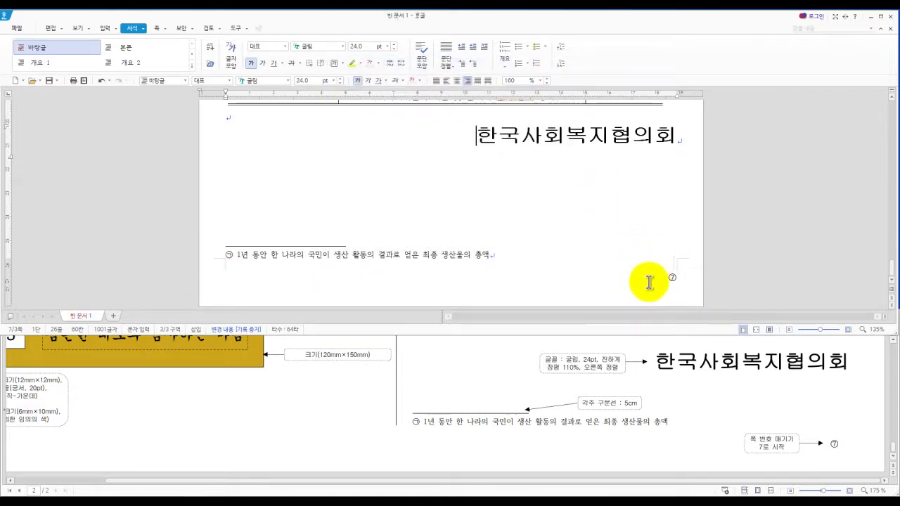
# Step: Review question 4 in the exam PDF for the drawing's layout, shape sizes and formatting requirements
pyautogui.scroll(10, 465, 243)
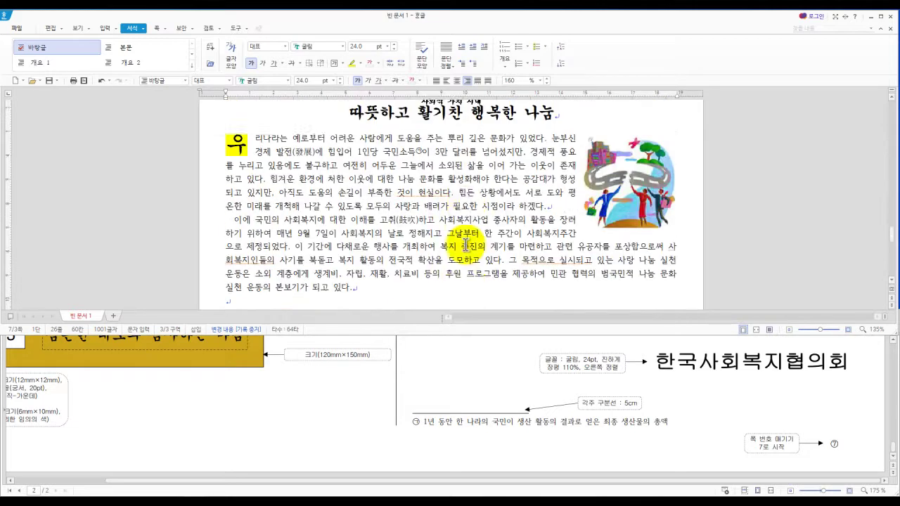
pyautogui.scroll(2, 465, 246)
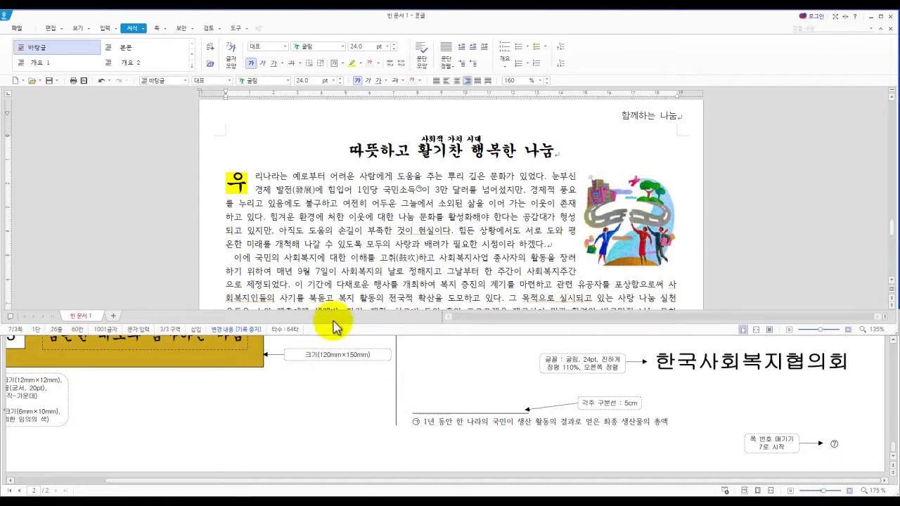
pyautogui.click(336, 369)
pyautogui.doubleClick(355, 318)
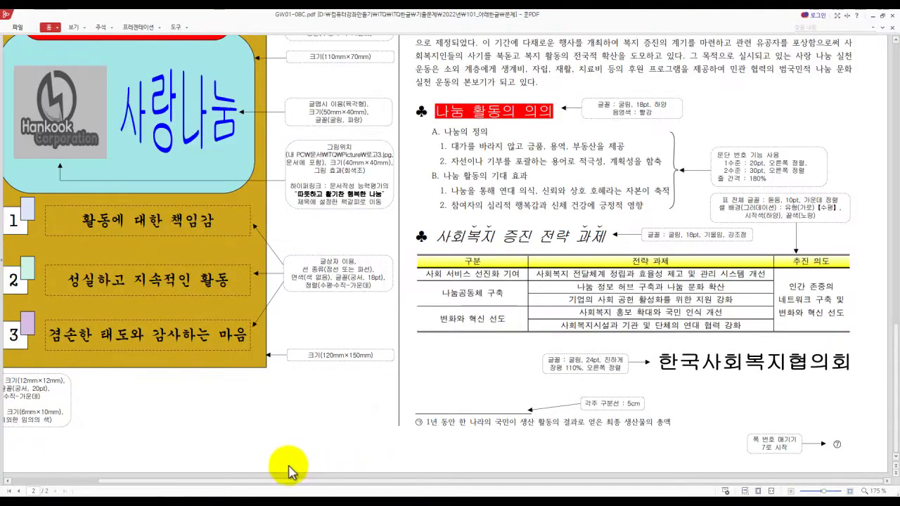
pyautogui.moveTo(241, 482); pyautogui.dragTo(166, 477)
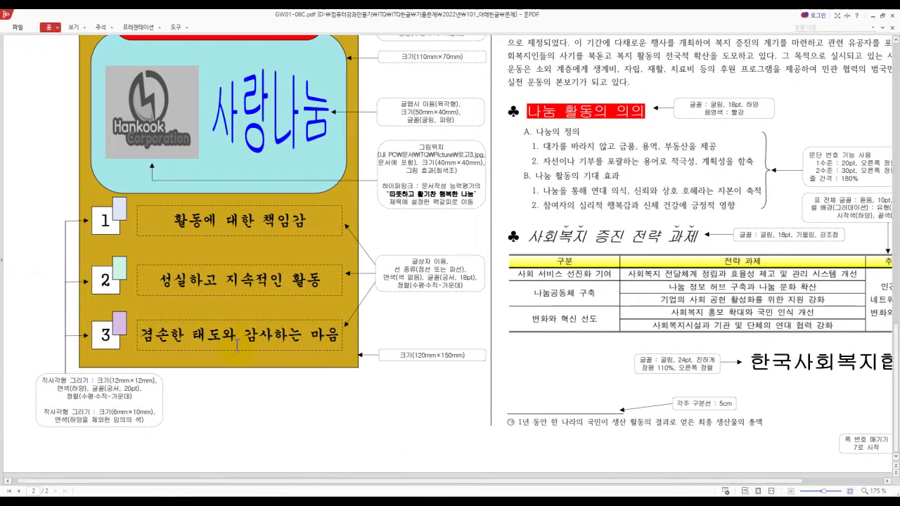
pyautogui.scroll(3, 237, 344)
pyautogui.scroll(-1, 234, 342)
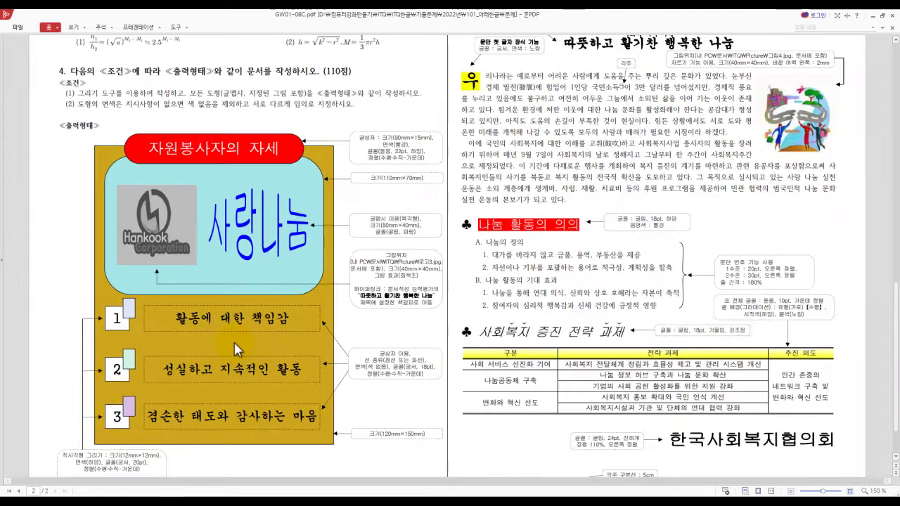
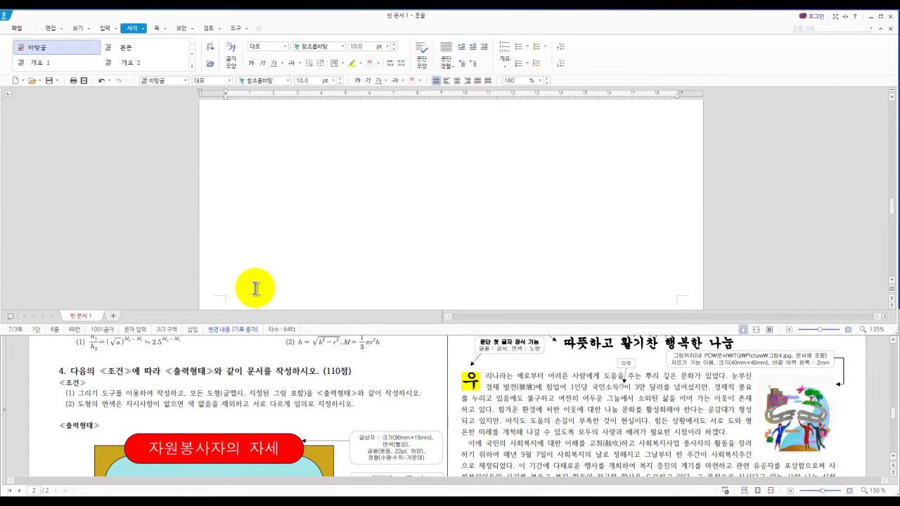
pyautogui.scroll(-5, 255, 389)
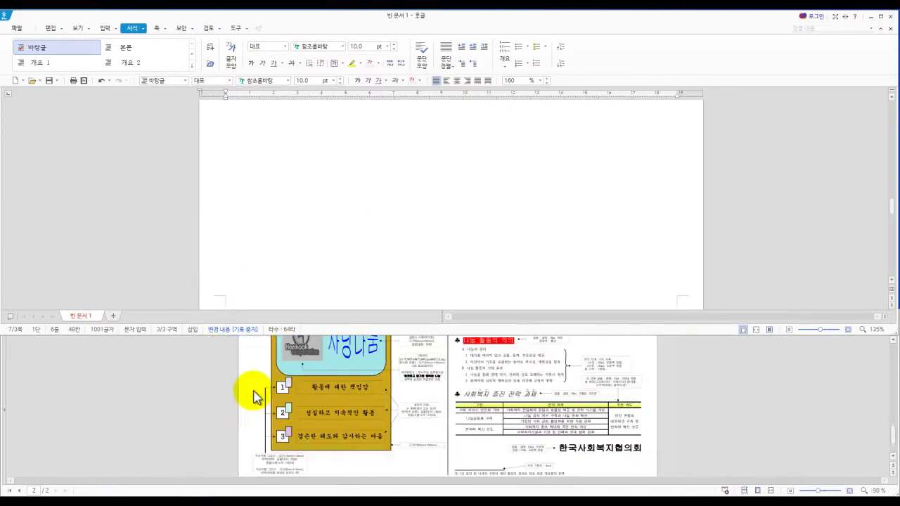
pyautogui.scroll(3, 330, 390)
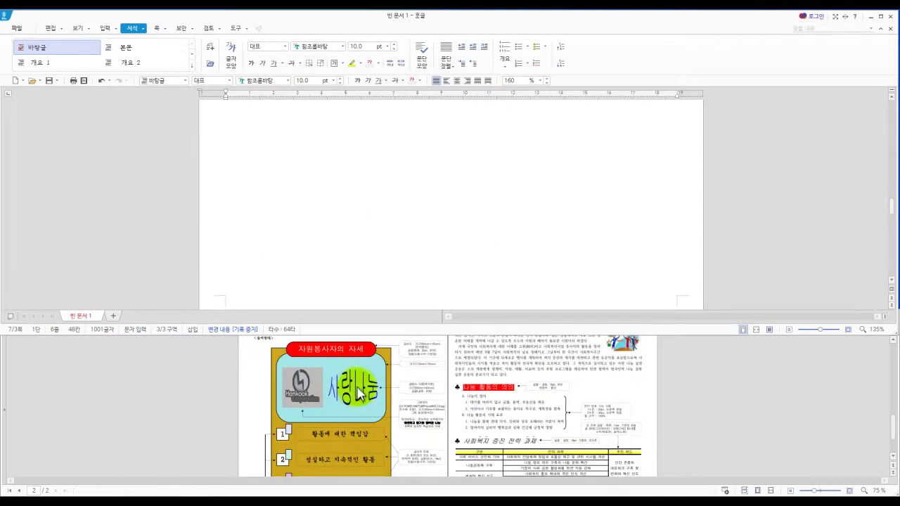
pyautogui.scroll(5, 355, 404)
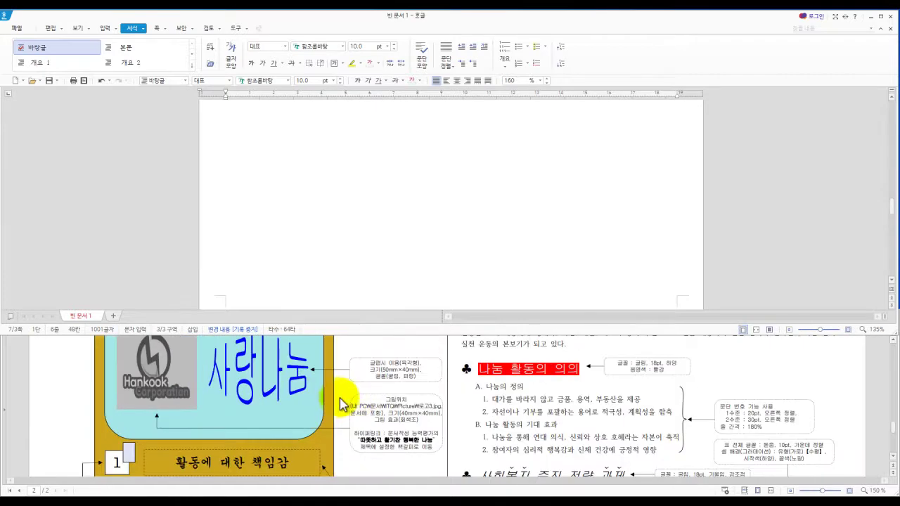
pyautogui.scroll(-3, 342, 404)
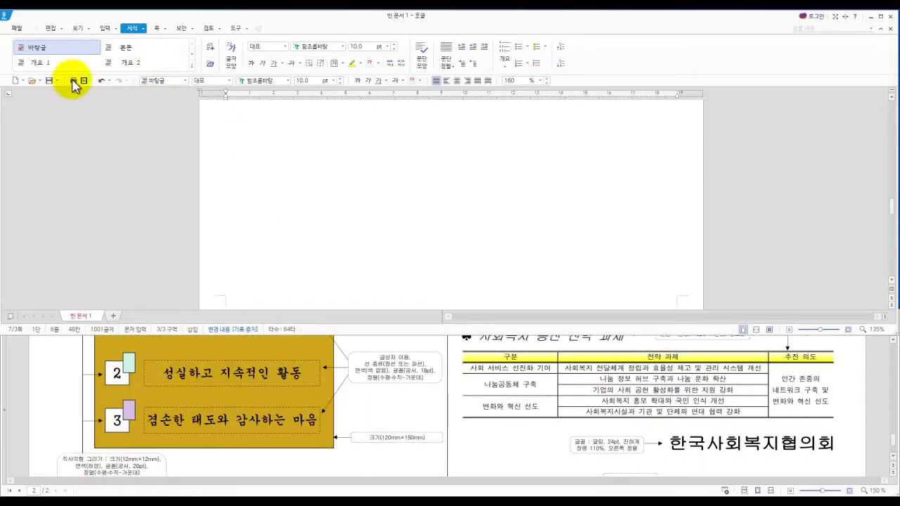
# Step: Draw a rectangle on the empty lower part of page 2 and set its size to 120 × 150 mm
pyautogui.click(105, 29)
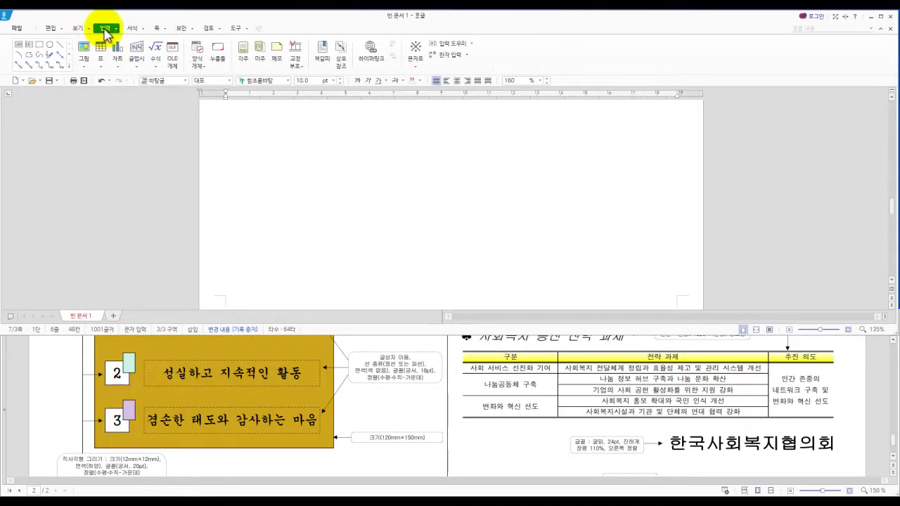
pyautogui.click(39, 43)
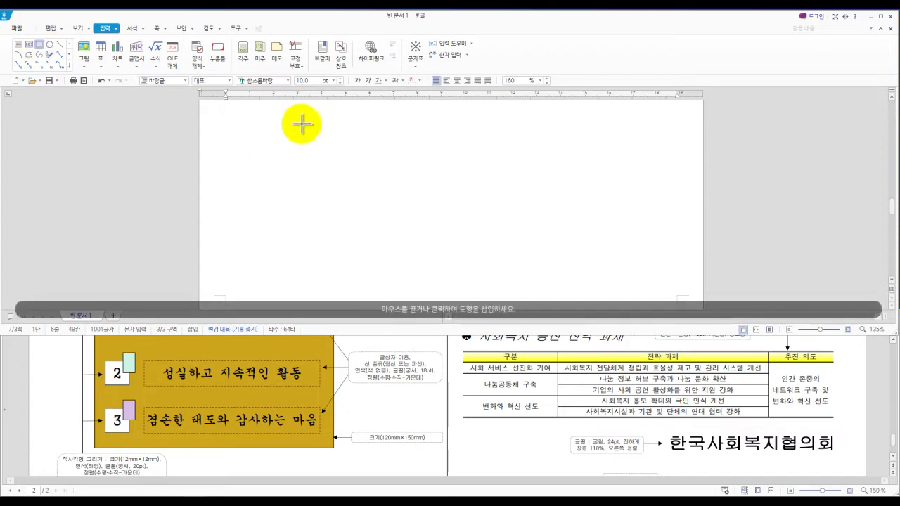
pyautogui.moveTo(323, 117); pyautogui.dragTo(530, 282)
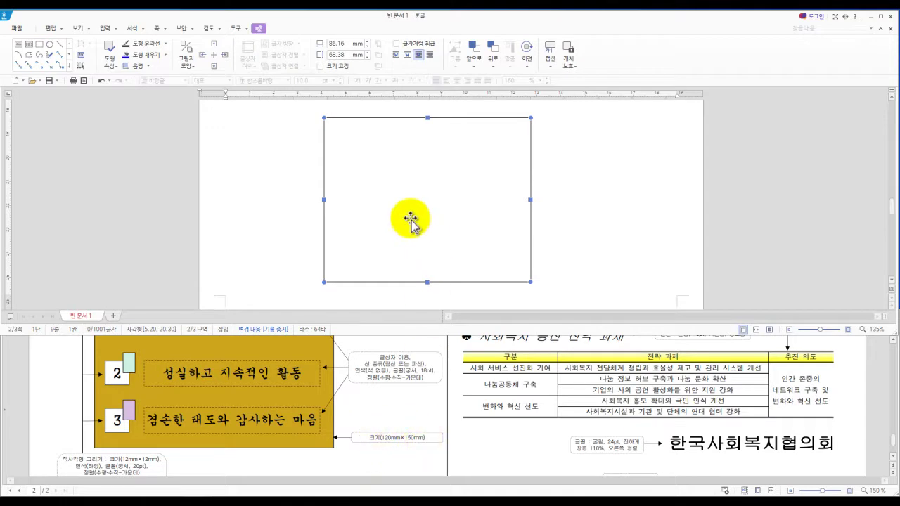
pyautogui.doubleClick(372, 174)
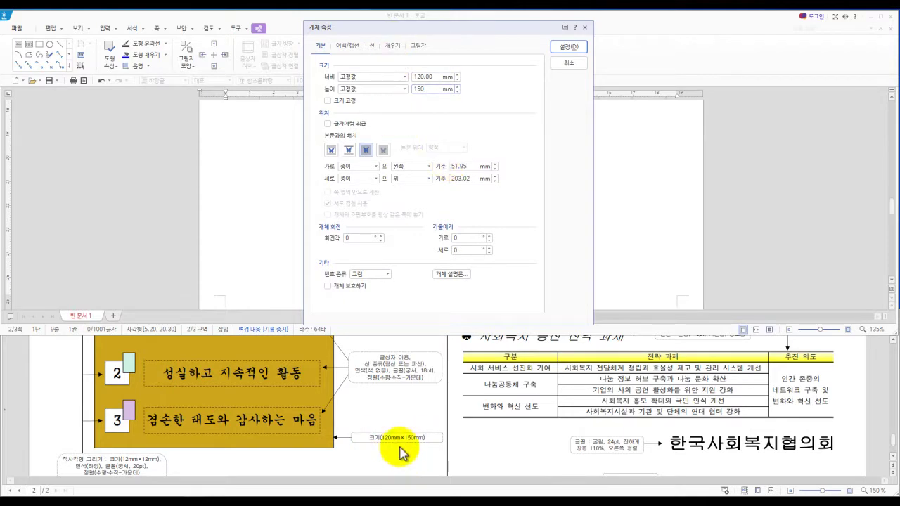
# Step: Fill the 120 × 150 mm rectangle with a light mint green colour
pyautogui.click(394, 46)
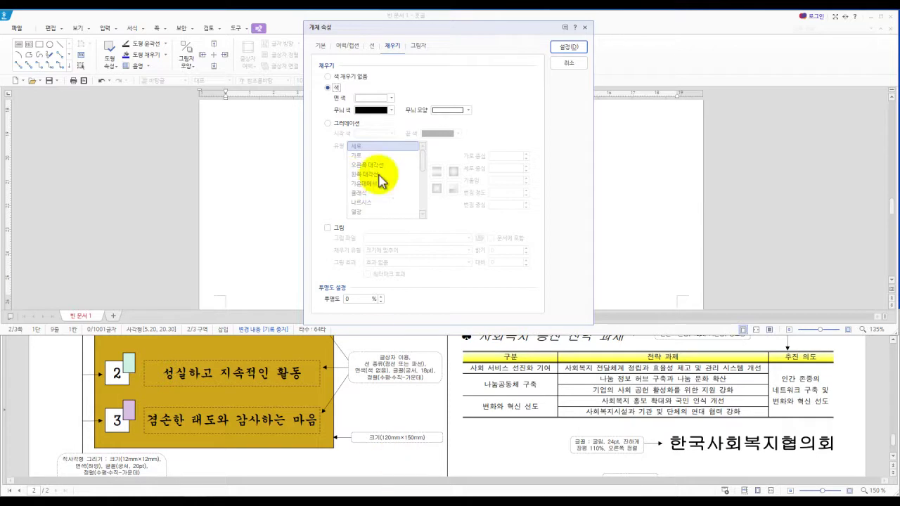
pyautogui.click(391, 98)
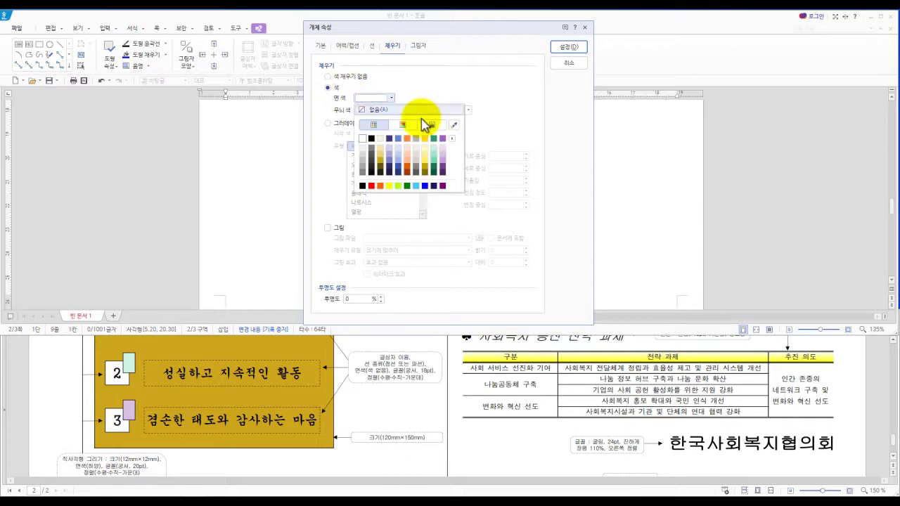
pyautogui.click(406, 153)
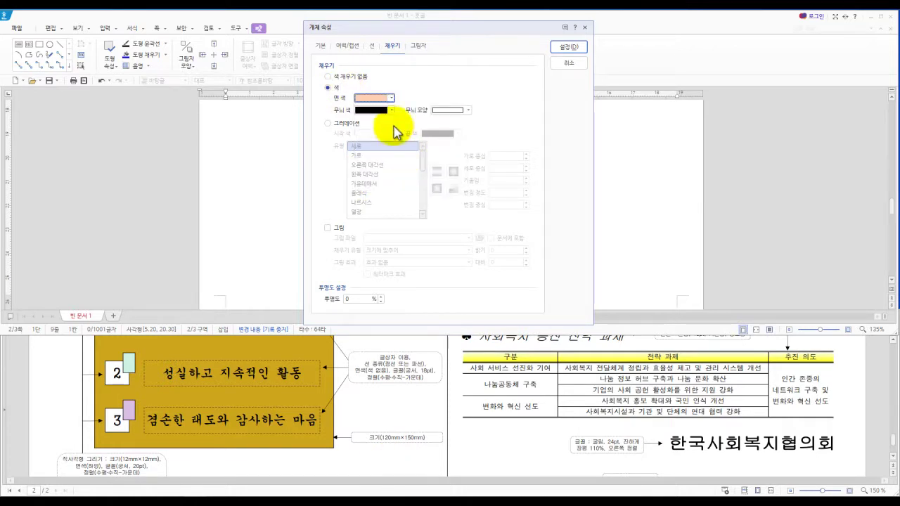
pyautogui.click(391, 97)
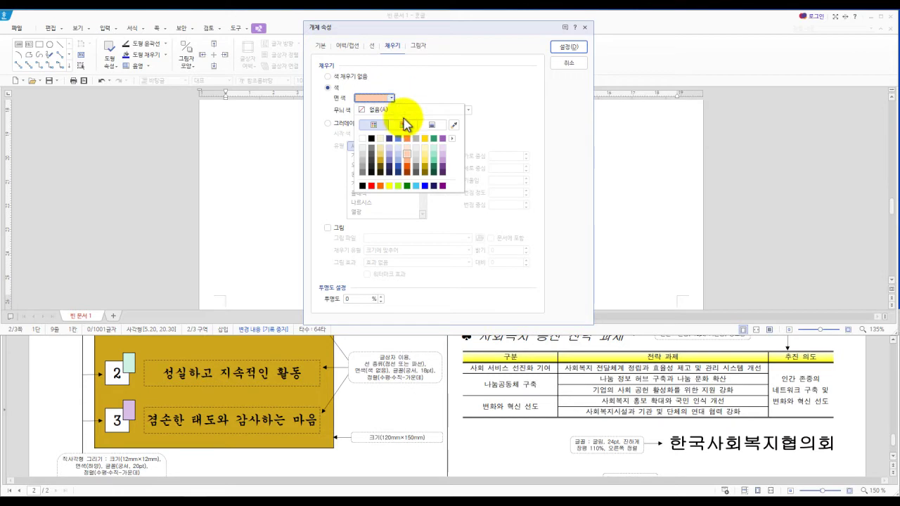
pyautogui.click(435, 158)
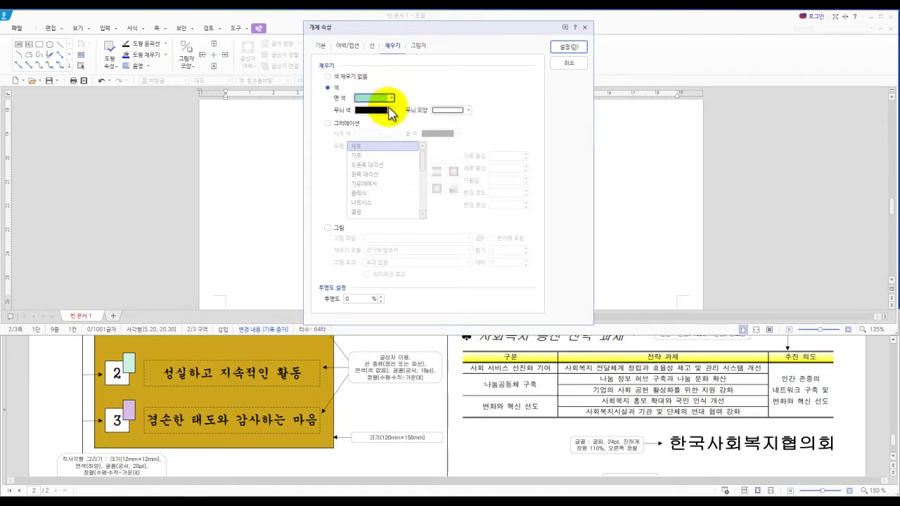
pyautogui.click(575, 48)
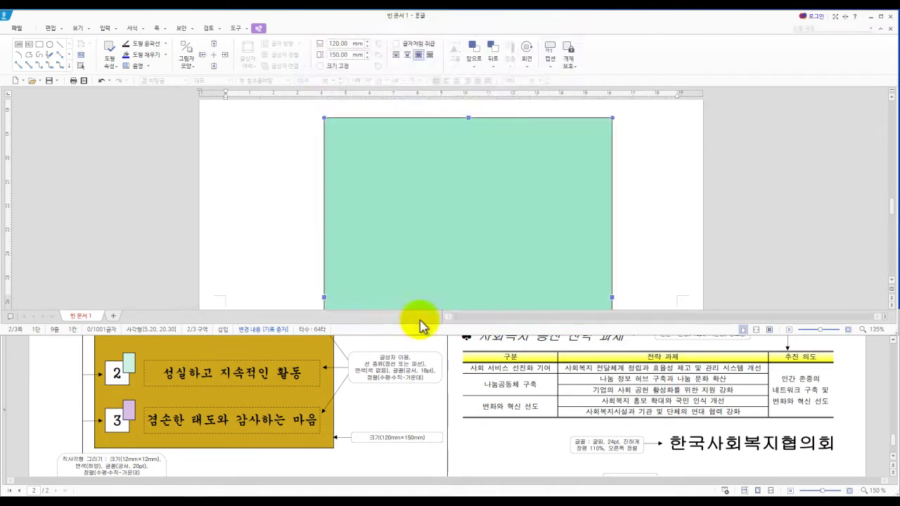
# Step: Move the green rectangle up on page 2, to about 50 mm from the paper's left edge and 100 mm from its top
pyautogui.scroll(-3, 422, 242)
pyautogui.scroll(2, 425, 243)
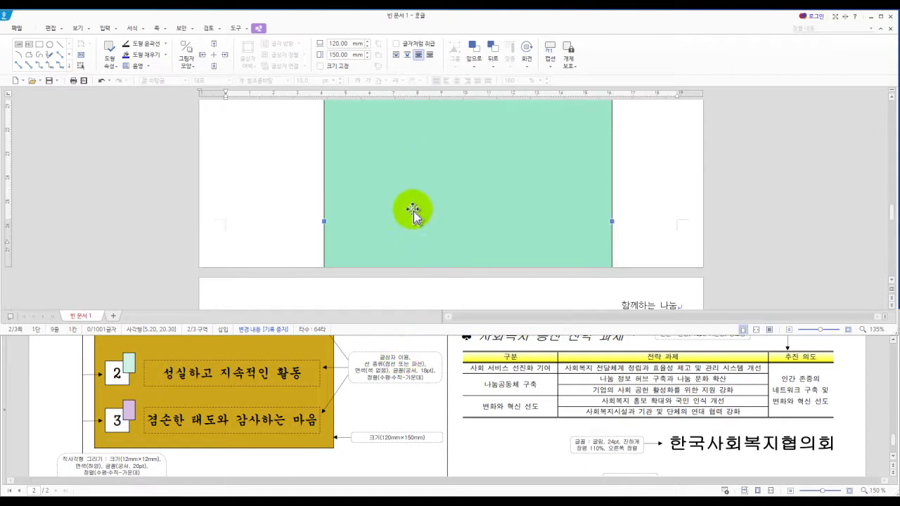
pyautogui.moveTo(410, 177)
pyautogui.mouseDown()
pyautogui.moveTo(408, 194)
pyautogui.moveTo(408, 153)
pyautogui.moveTo(406, 201)
pyautogui.moveTo(405, 184)
pyautogui.mouseUp()
pyautogui.moveTo(404, 249); pyautogui.dragTo(401, 231)
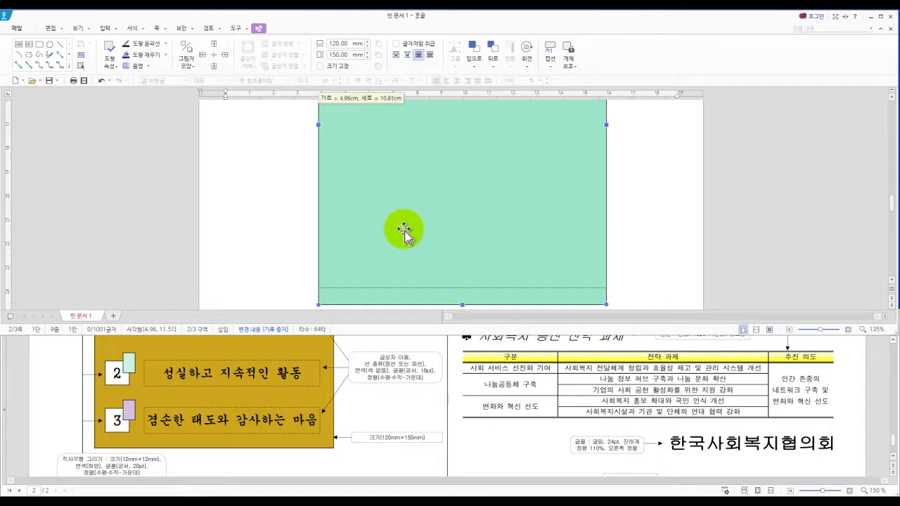
pyautogui.scroll(8, 261, 224)
pyautogui.moveTo(454, 298); pyautogui.dragTo(450, 277)
pyautogui.click(424, 263)
pyautogui.scroll(6, 296, 412)
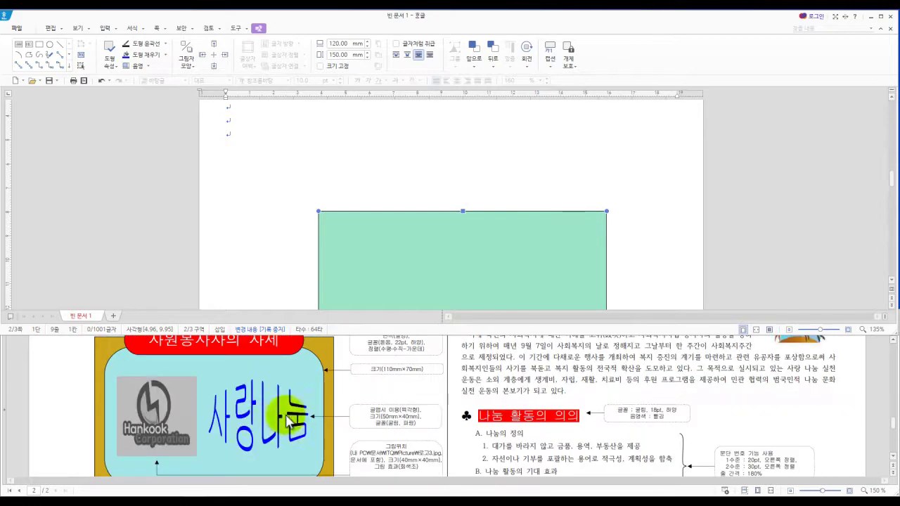
# Step: Draw a second rectangle, about 95 × 49 mm, overlapping the upper edge of the green rectangle
pyautogui.scroll(-2, 288, 420)
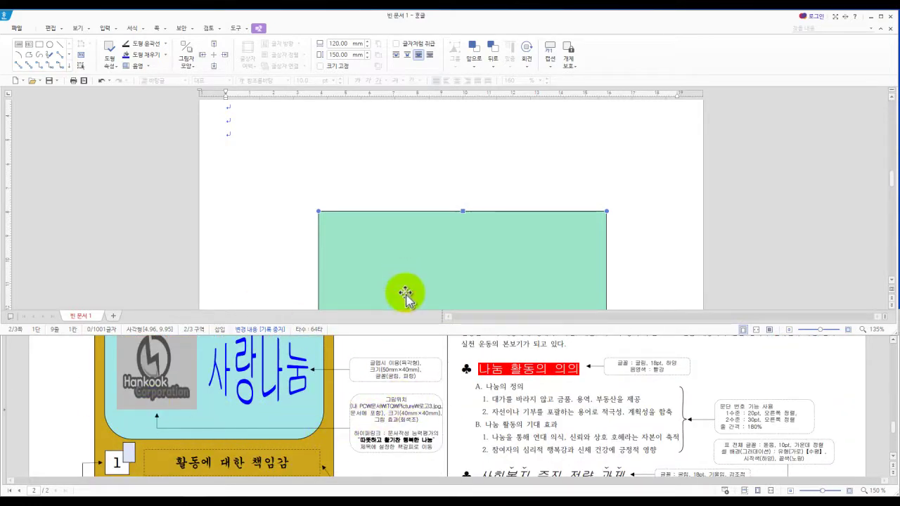
pyautogui.click(39, 44)
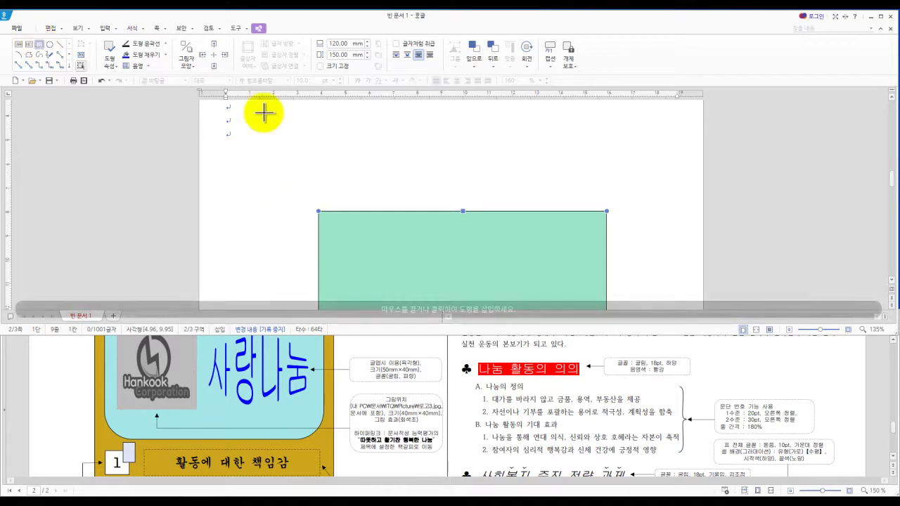
pyautogui.moveTo(330, 123); pyautogui.dragTo(557, 241)
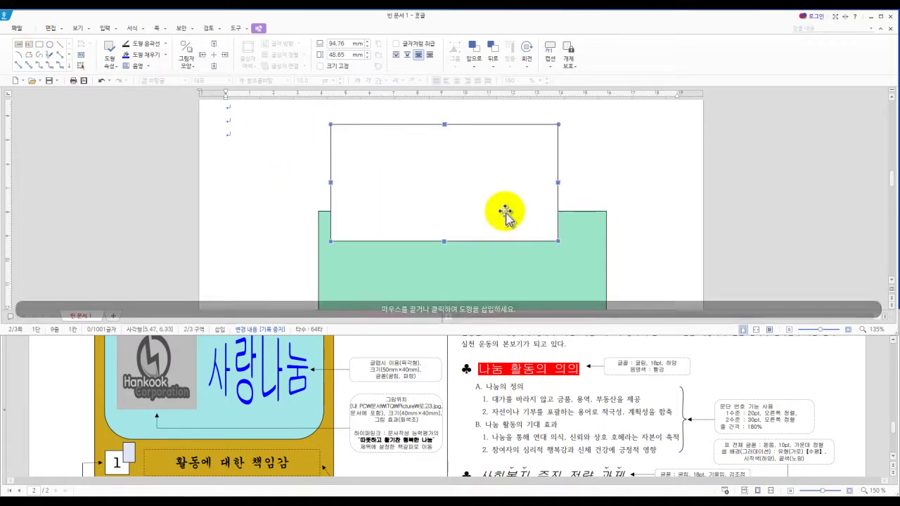
# Step: Shift the white rectangle slightly down over the green one and set its size to 110 × 70 mm
pyautogui.moveTo(427, 200); pyautogui.dragTo(438, 241)
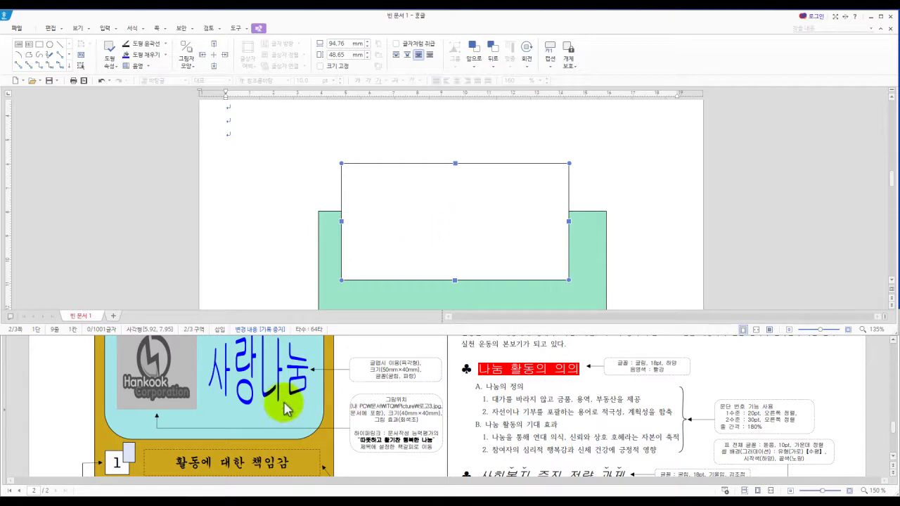
pyautogui.doubleClick(445, 227)
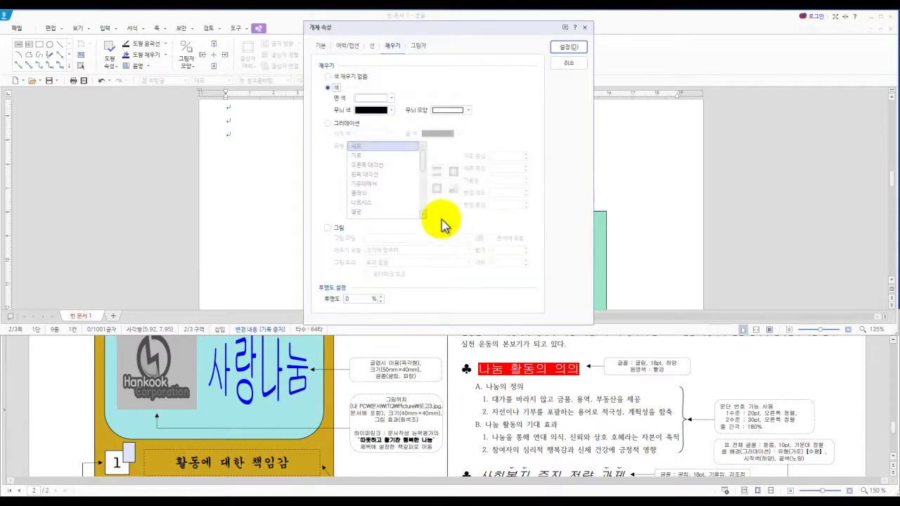
pyautogui.click(321, 46)
pyautogui.scroll(-2, 285, 396)
pyautogui.scroll(2, 295, 397)
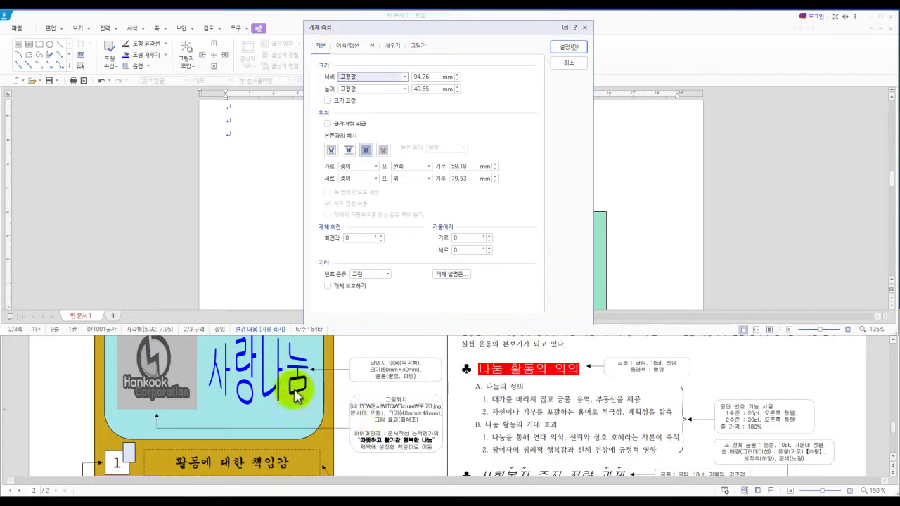
pyautogui.scroll(1, 351, 382)
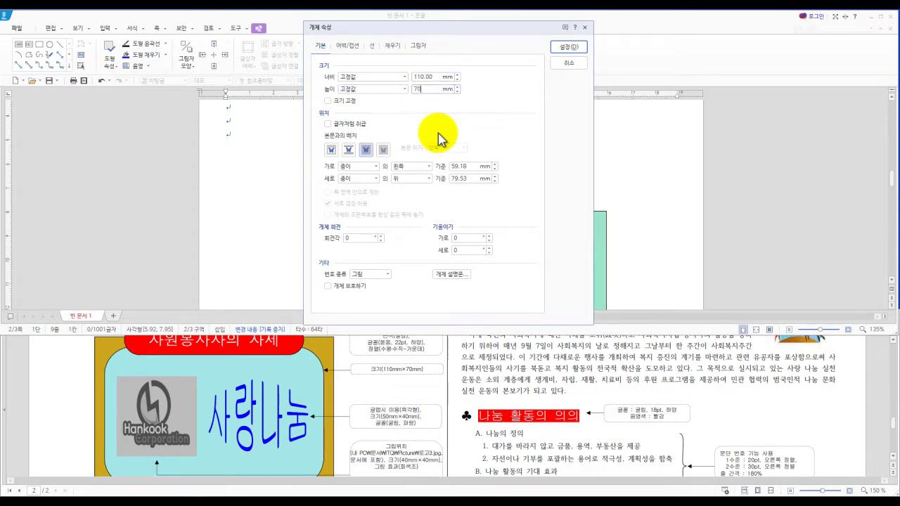
# Step: Fill the 110 × 70 mm rectangle with a light peach colour and apply its properties
pyautogui.click(392, 46)
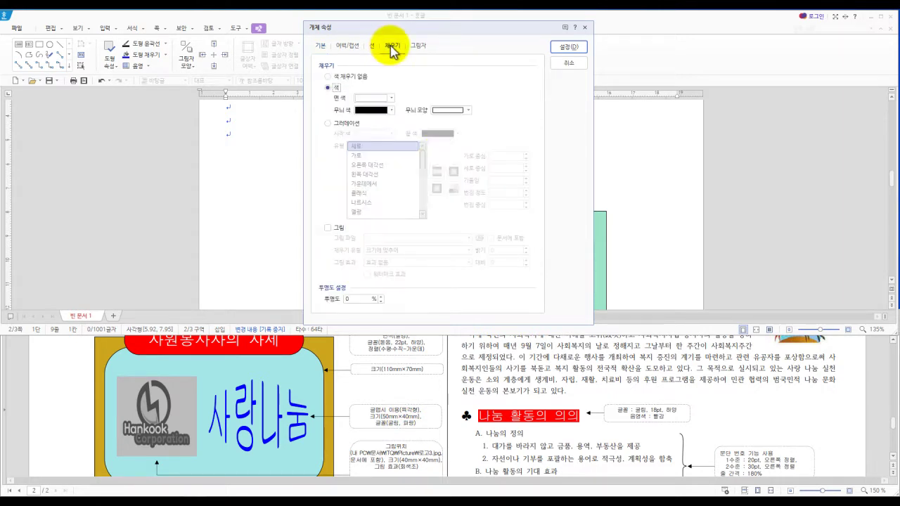
pyautogui.click(390, 98)
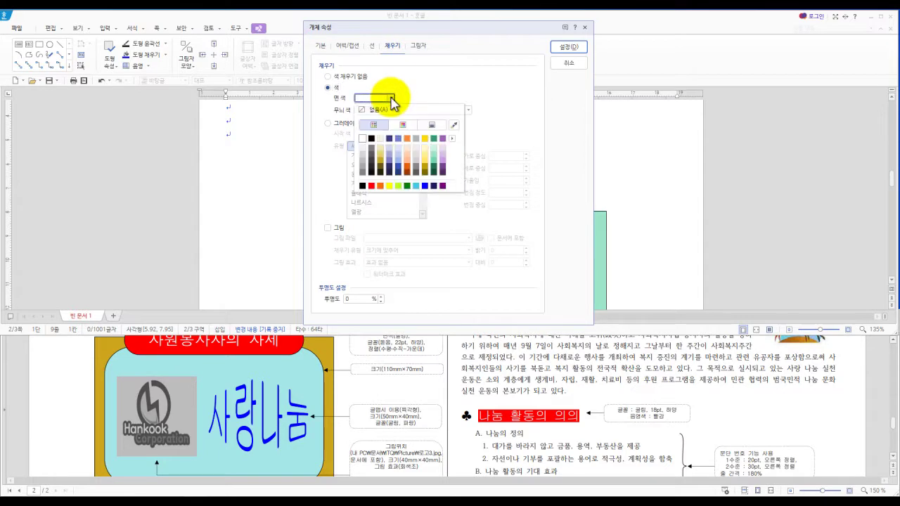
pyautogui.click(406, 154)
pyautogui.click(570, 50)
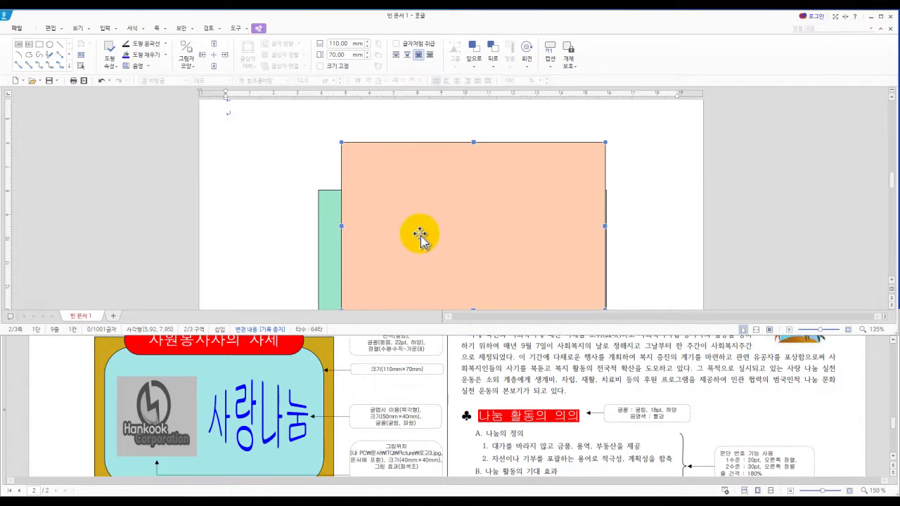
# Step: Give the peach rectangle rounded corners using the 둥근 모양 corner style
pyautogui.doubleClick(473, 206)
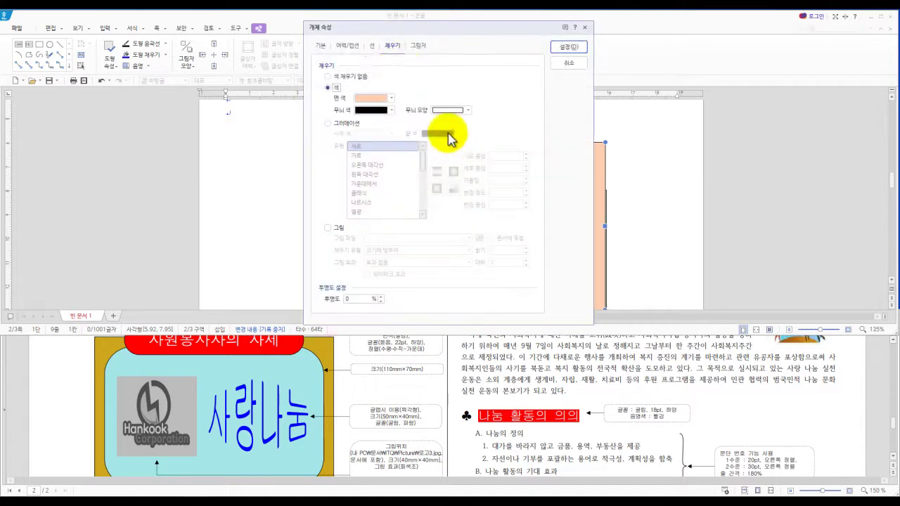
pyautogui.click(373, 45)
pyautogui.click(367, 157)
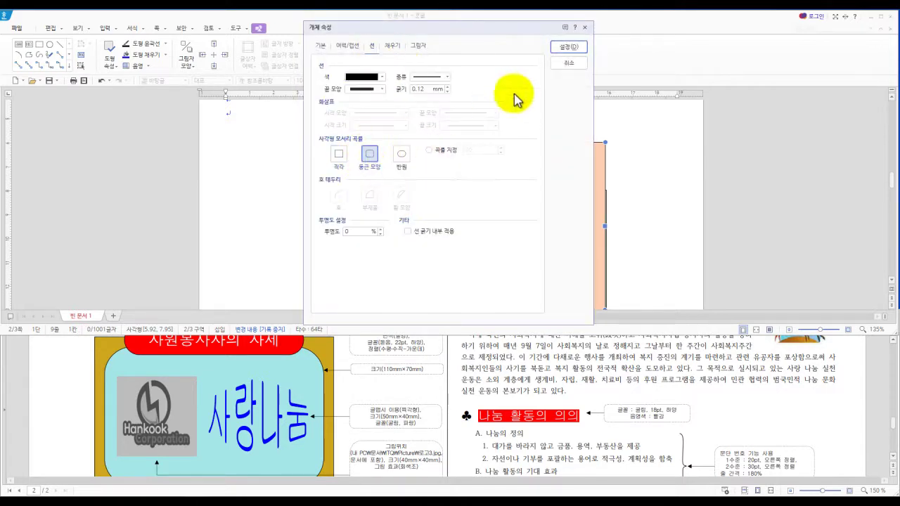
pyautogui.click(568, 49)
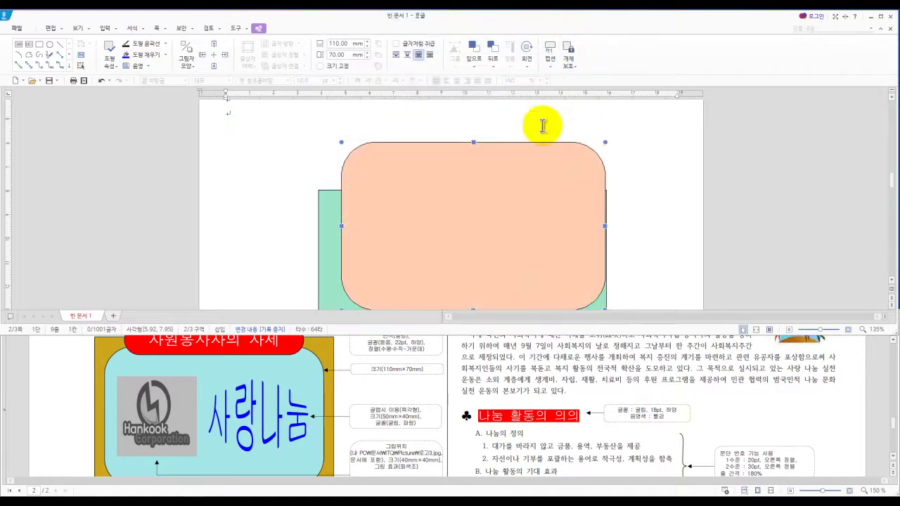
# Step: Move the rounded peach rectangle inside the green one, centred horizontally and just below its upper edge
pyautogui.scroll(-3, 520, 160)
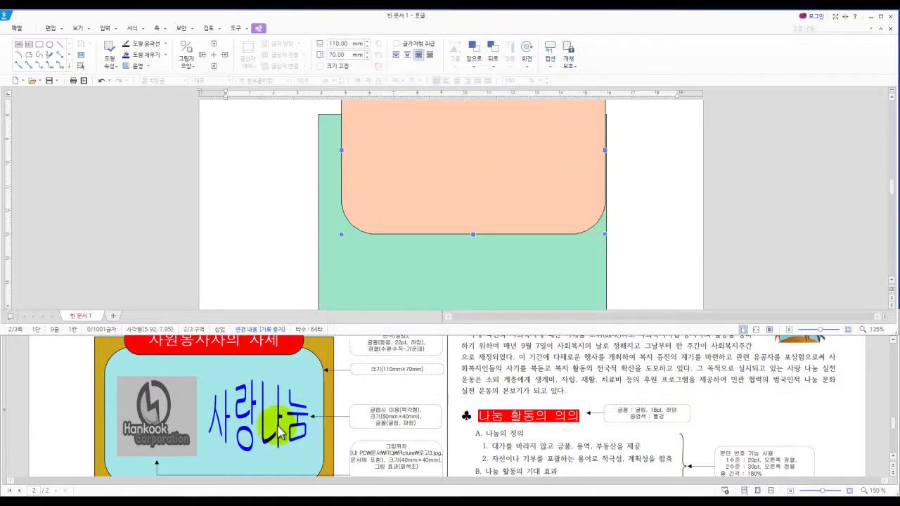
pyautogui.scroll(-5, 295, 429)
pyautogui.scroll(-4, 351, 418)
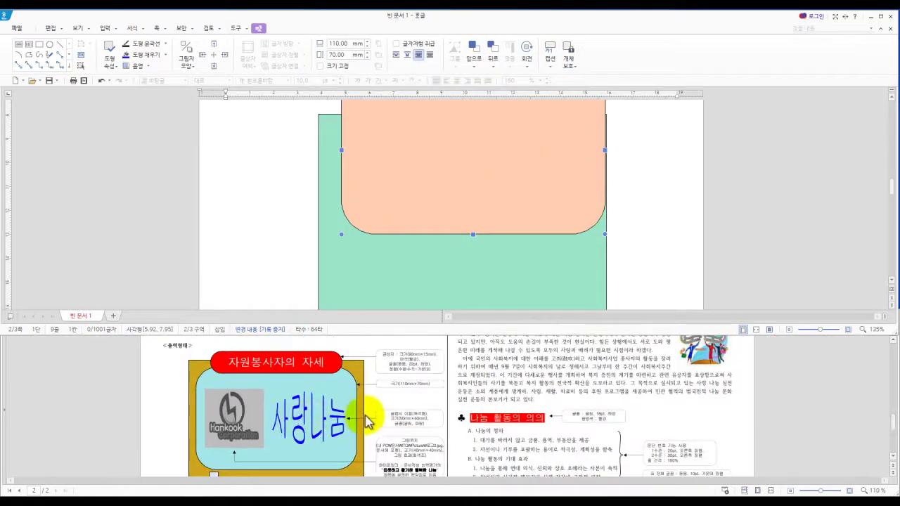
pyautogui.scroll(5, 345, 421)
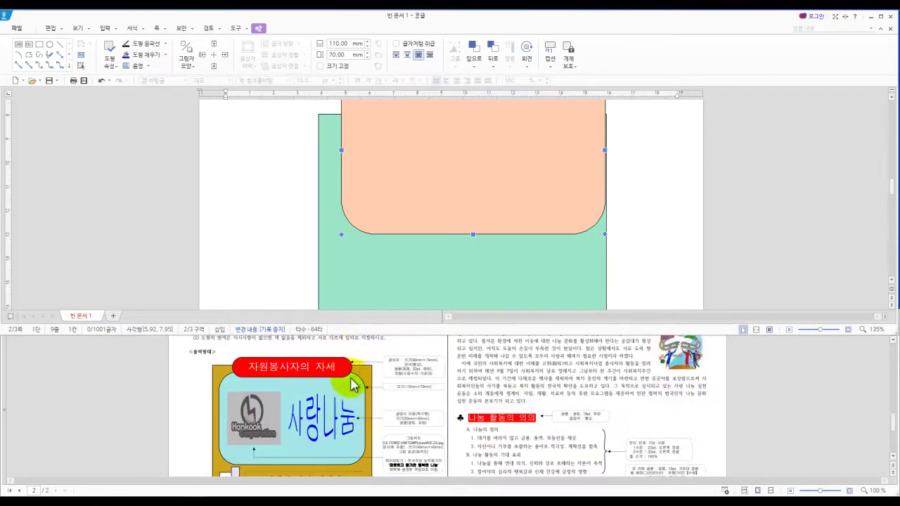
pyautogui.moveTo(467, 144); pyautogui.dragTo(455, 203)
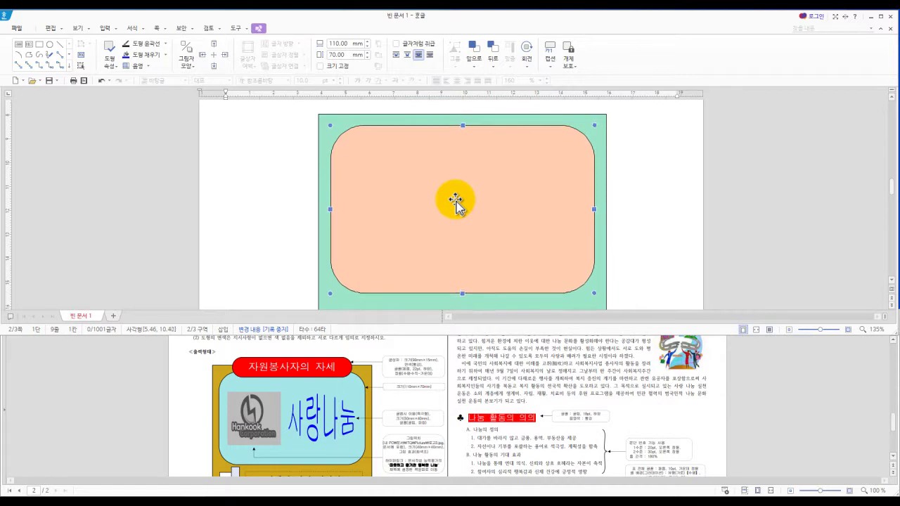
pyautogui.press('Down')
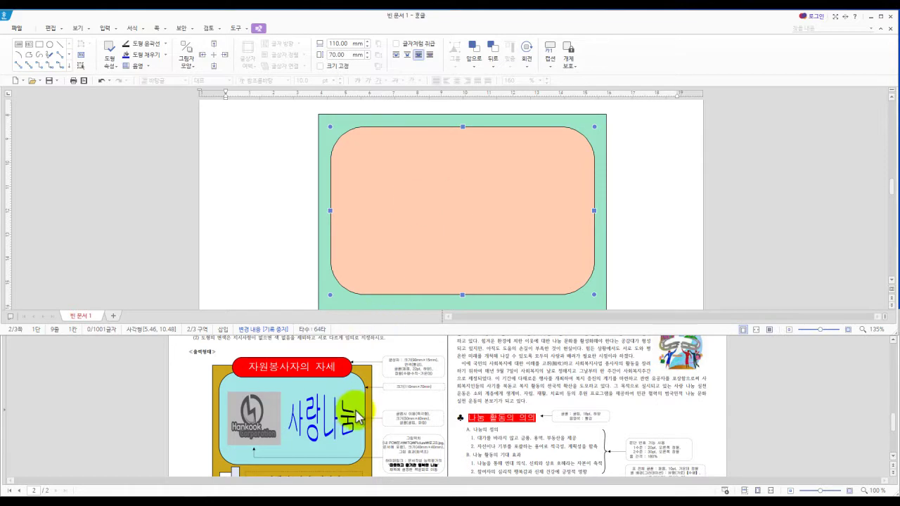
# Step: Start inserting a text box for the title of the shape drawing
pyautogui.scroll(3, 359, 439)
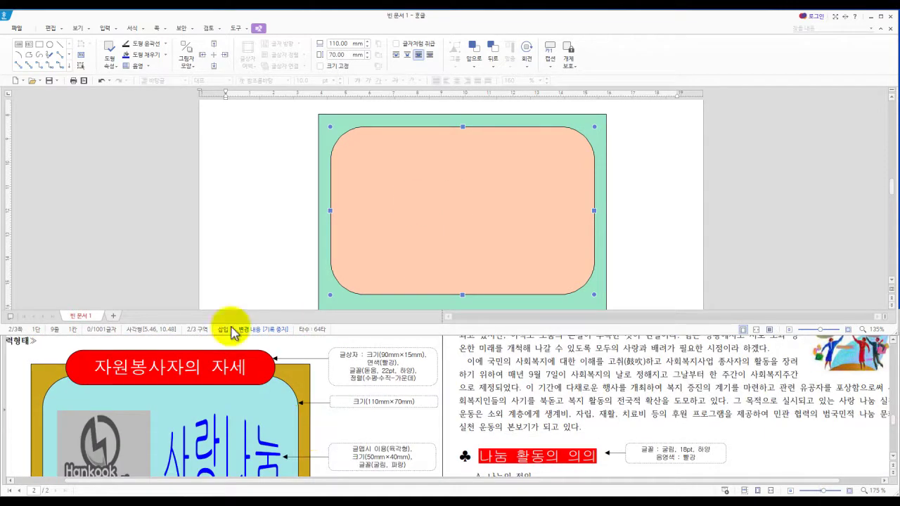
pyautogui.press('Return')
pyautogui.press('Return')
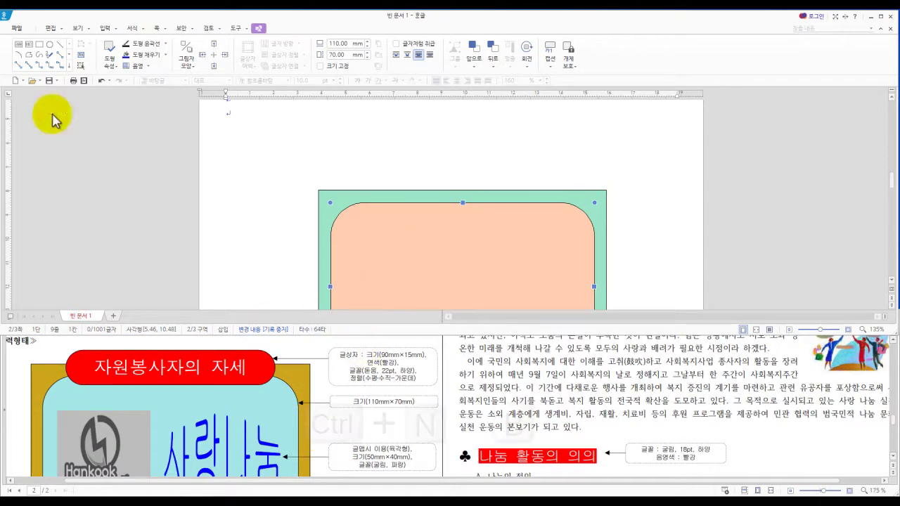
pyautogui.hotkey('ctrl', 'n')
pyautogui.press('b')
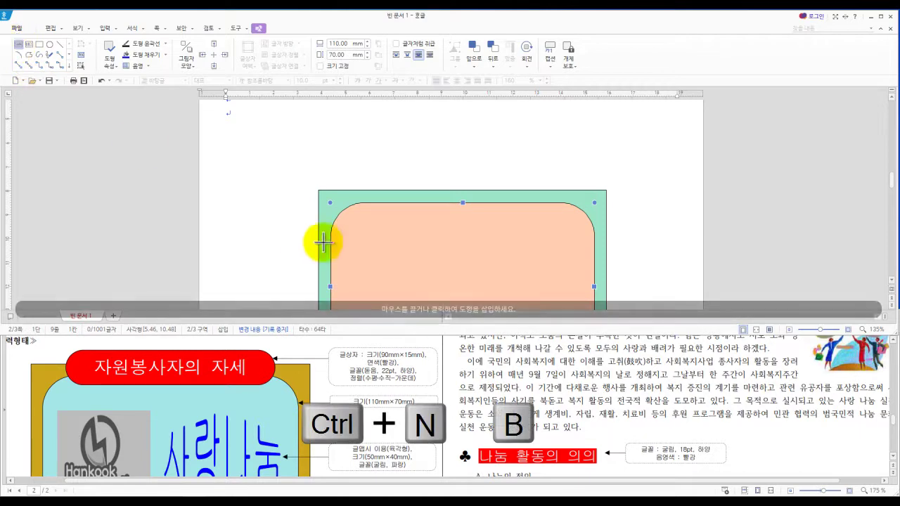
# Step: Draw a text box about 122 × 18 mm over the upper edge of the rounded rectangle and enter 자원봉사자의 자세 in it
pyautogui.moveTo(339, 169); pyautogui.dragTo(630, 210)
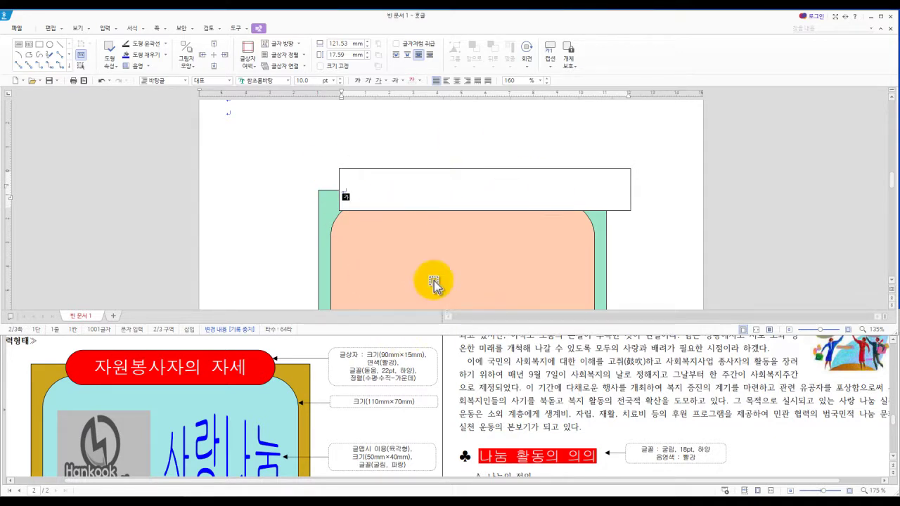
pyautogui.click(383, 170)
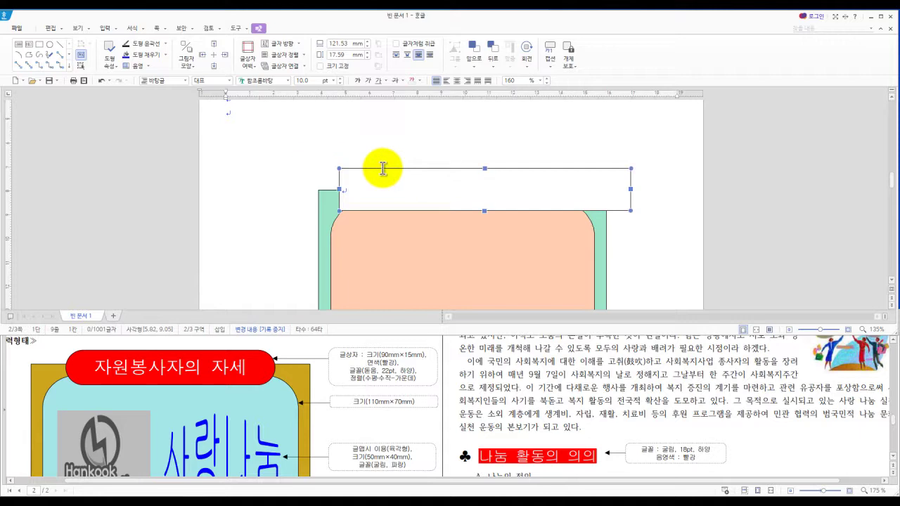
pyautogui.doubleClick(383, 171)
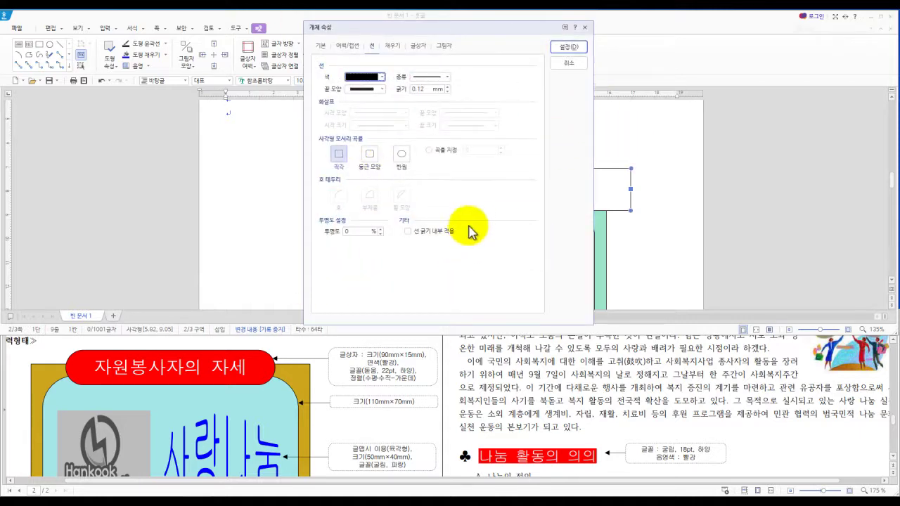
pyautogui.click(569, 47)
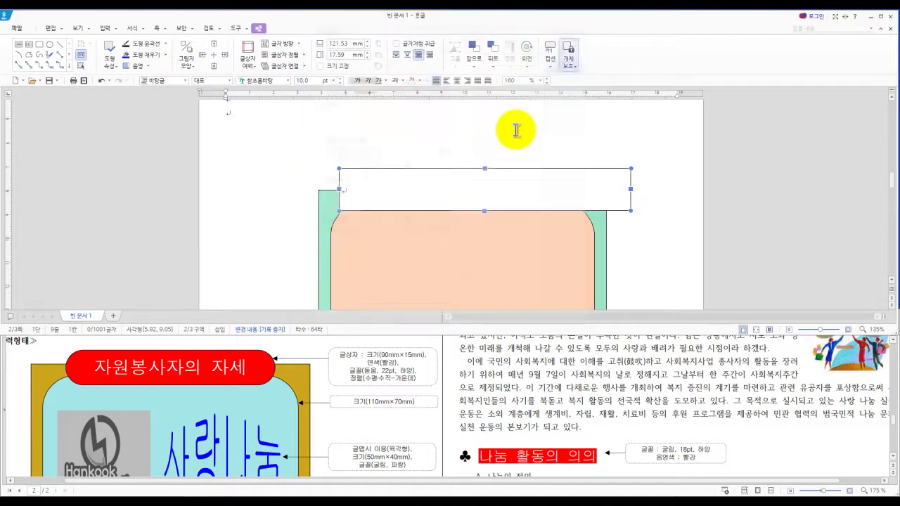
pyautogui.click(508, 137)
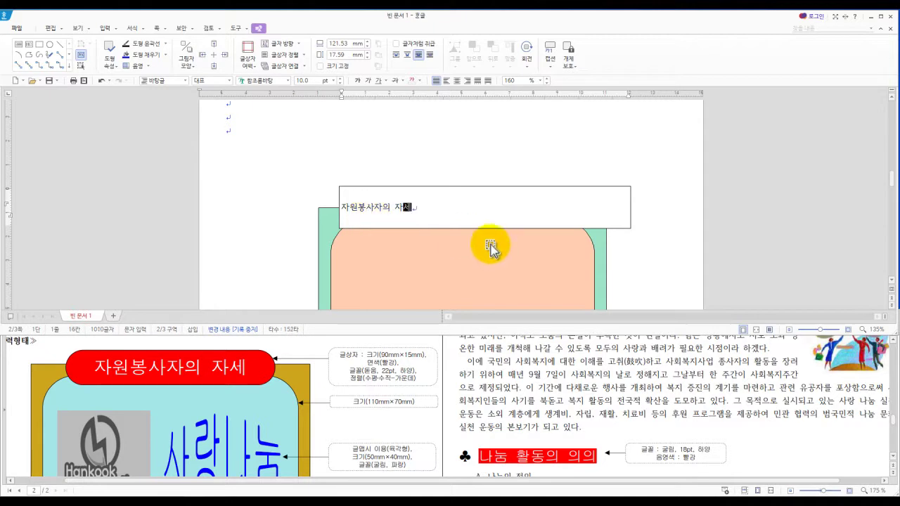
# Step: Format the title text in the box as 돋움, 22 pt, white, and centre it horizontally
pyautogui.tripleClick(380, 206)
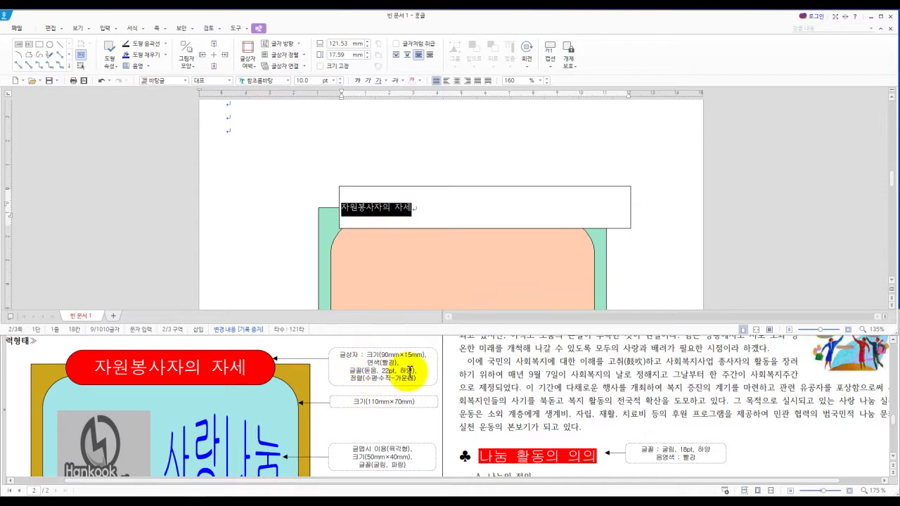
pyautogui.click(287, 81)
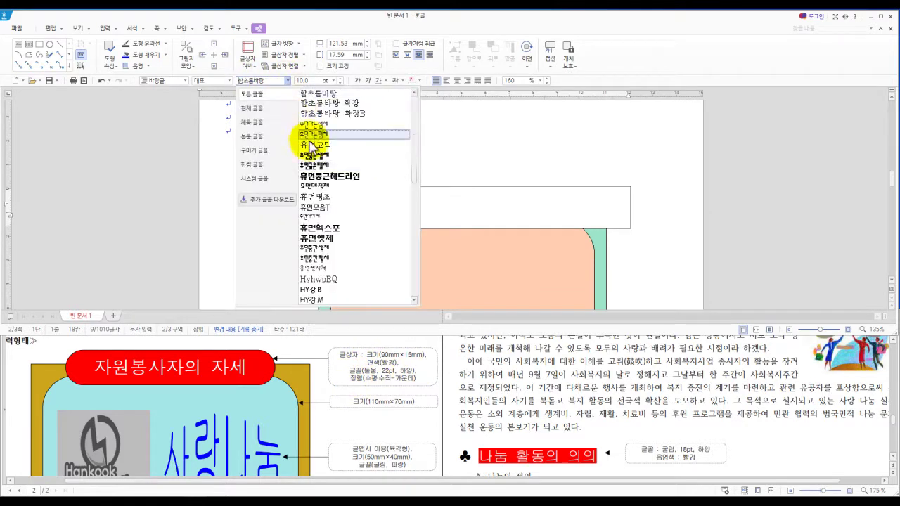
pyautogui.moveTo(415, 176); pyautogui.dragTo(415, 80)
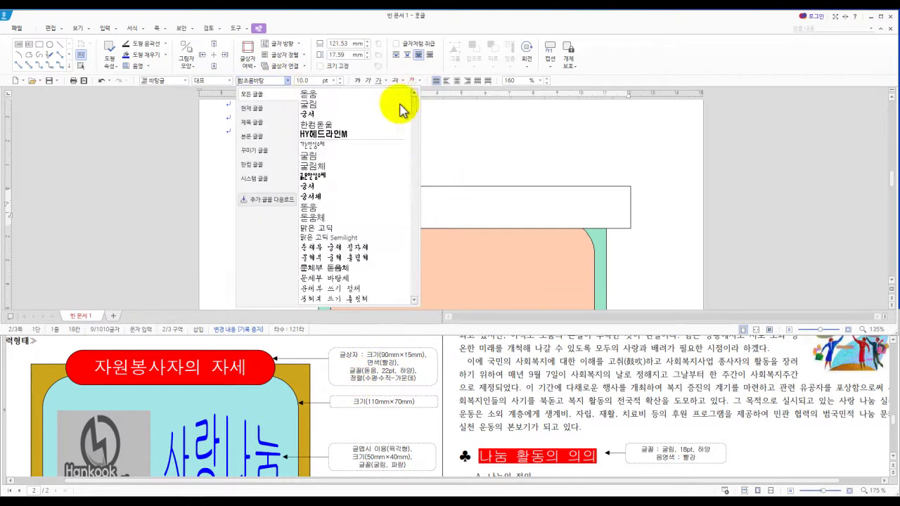
pyautogui.click(322, 207)
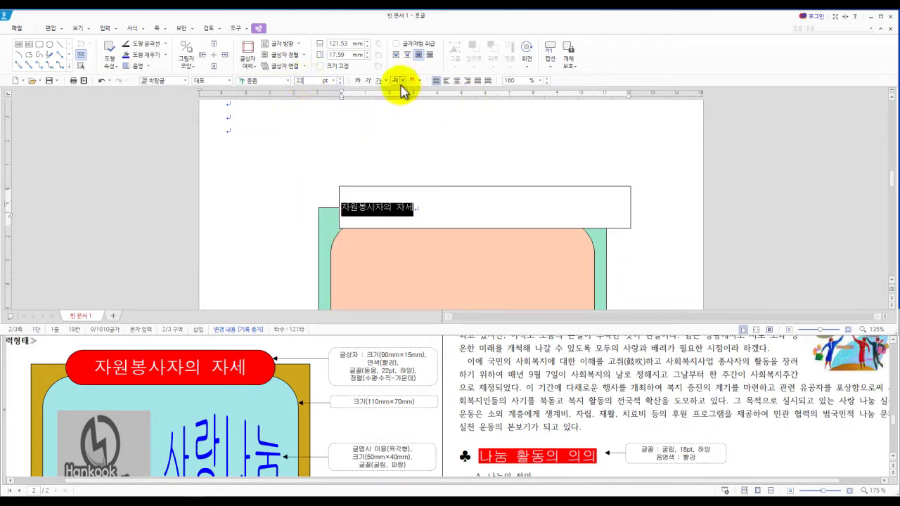
pyautogui.click(418, 81)
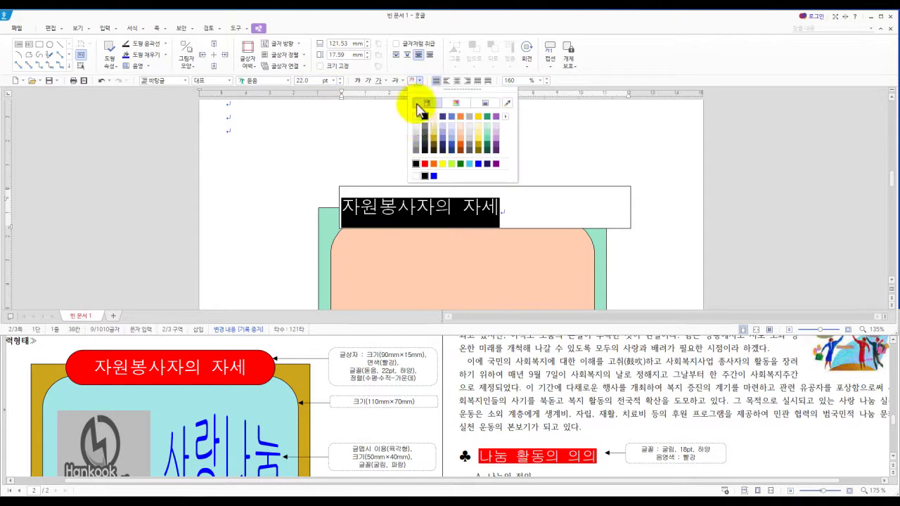
pyautogui.click(417, 121)
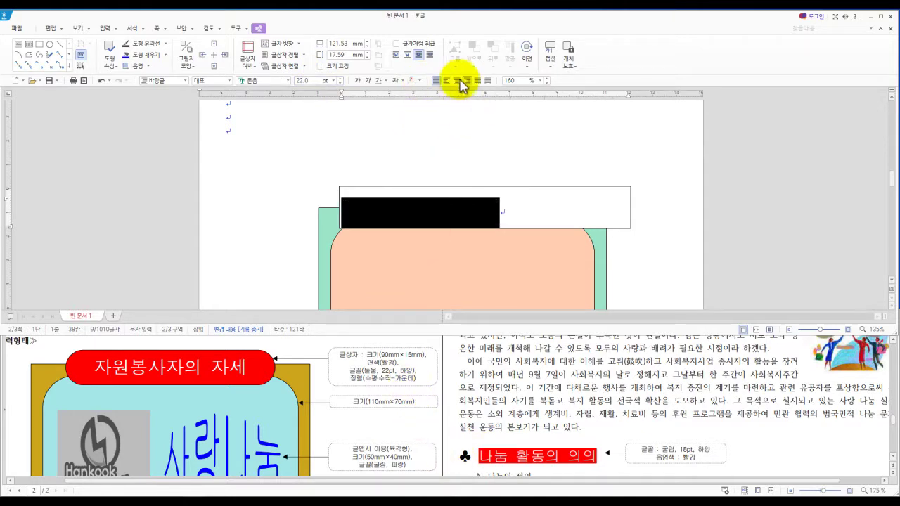
pyautogui.click(457, 81)
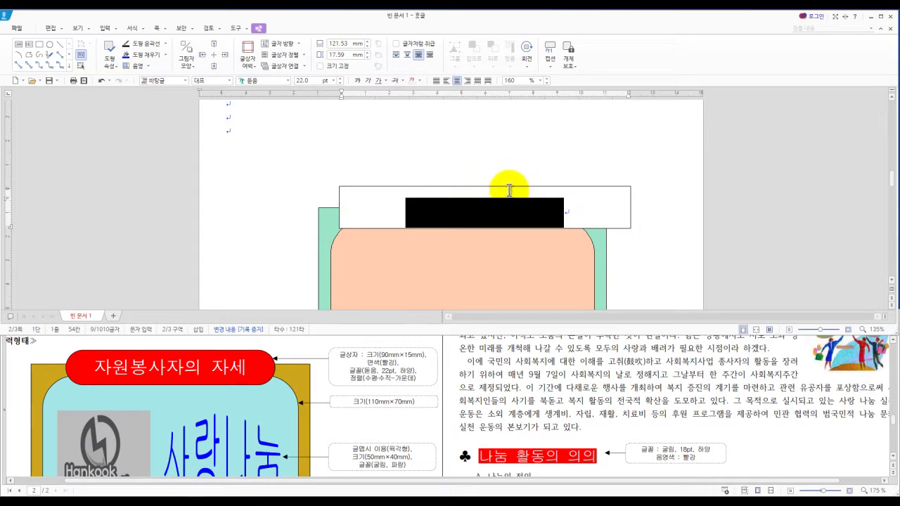
# Step: Resize the title text box to 90 mm wide and 15 mm high and fill it with red
pyautogui.click(522, 245)
pyautogui.click(431, 190)
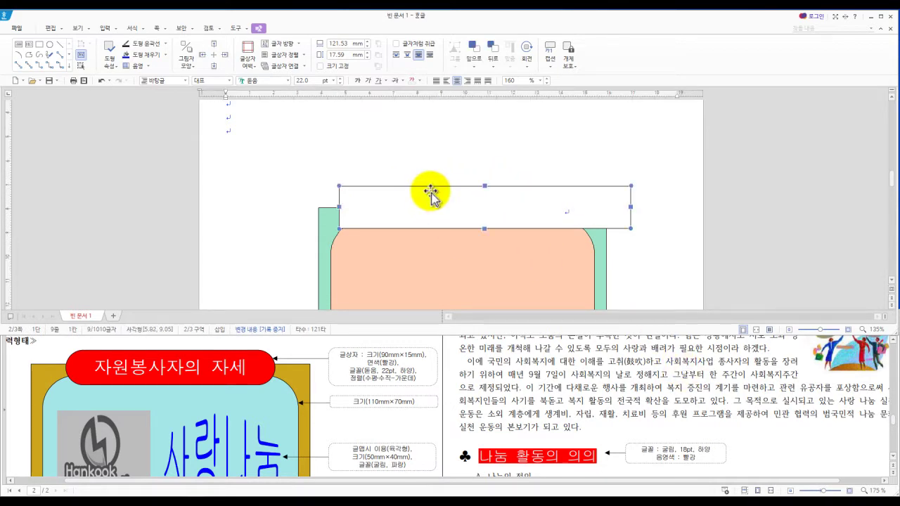
pyautogui.doubleClick(428, 202)
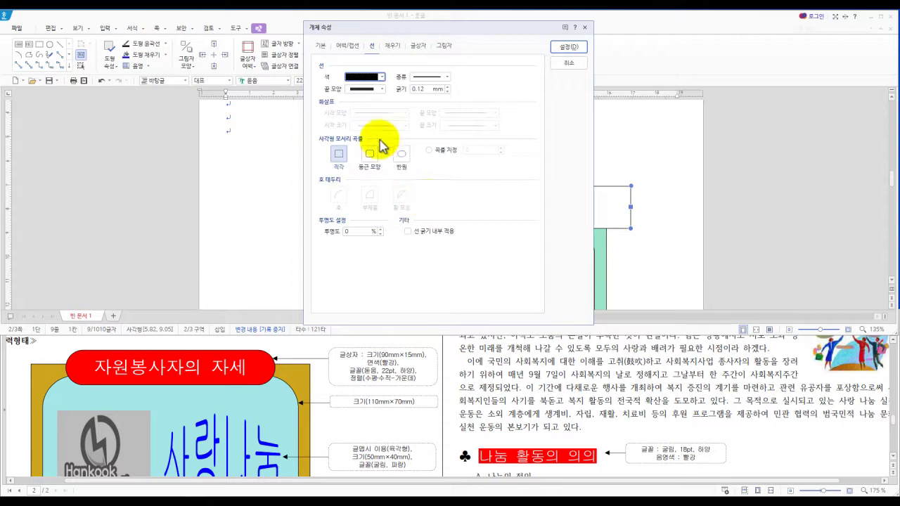
pyautogui.click(323, 47)
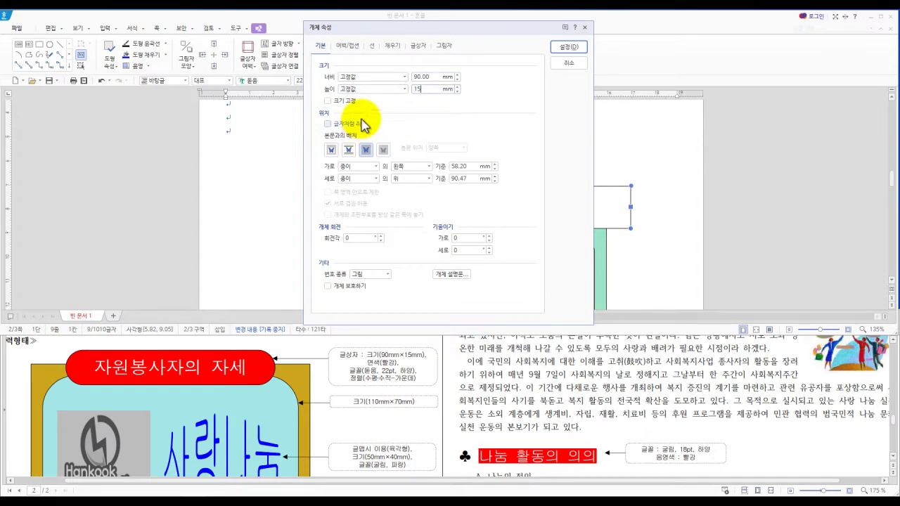
pyautogui.click(393, 46)
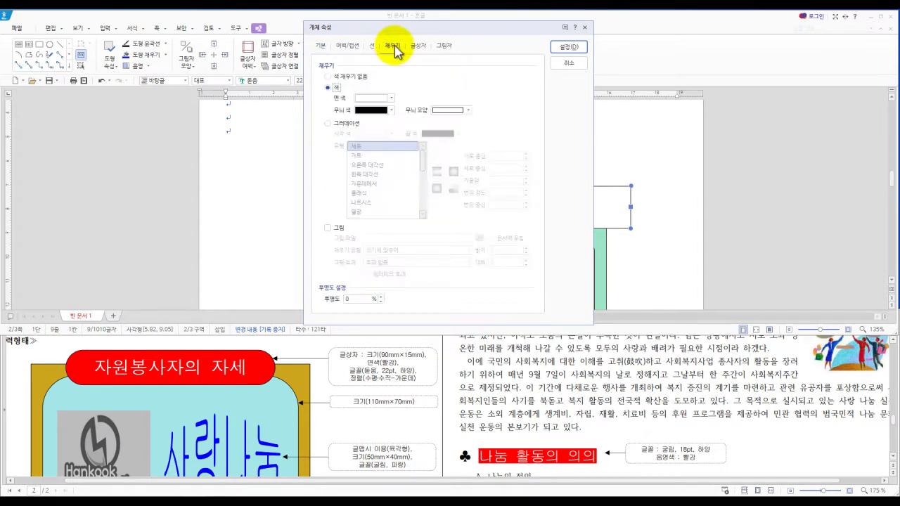
pyautogui.click(390, 98)
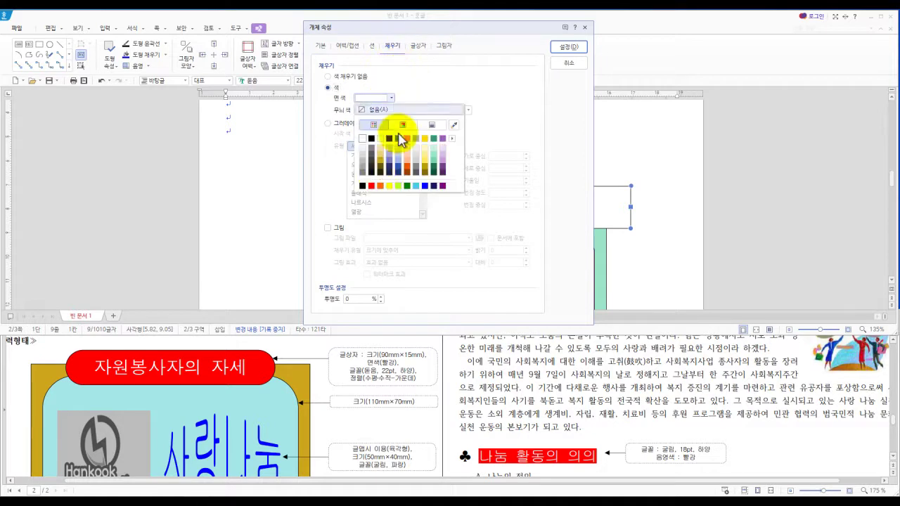
pyautogui.click(372, 189)
pyautogui.click(568, 47)
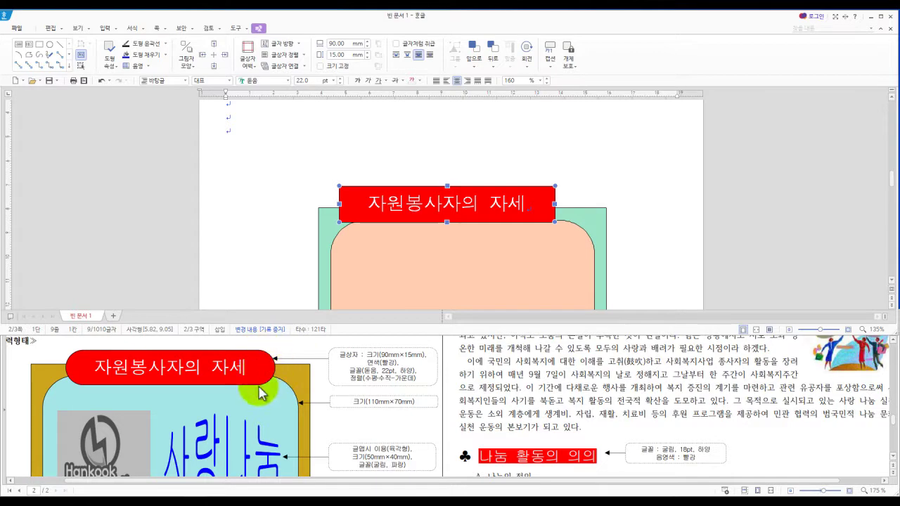
# Step: Change the corner curvature of the red title box to semicircle (반원)
pyautogui.doubleClick(391, 211)
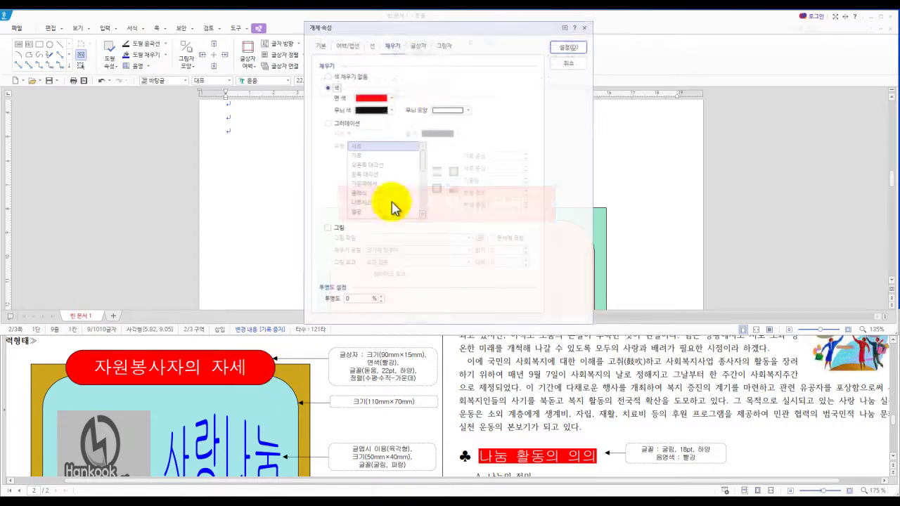
pyautogui.click(371, 45)
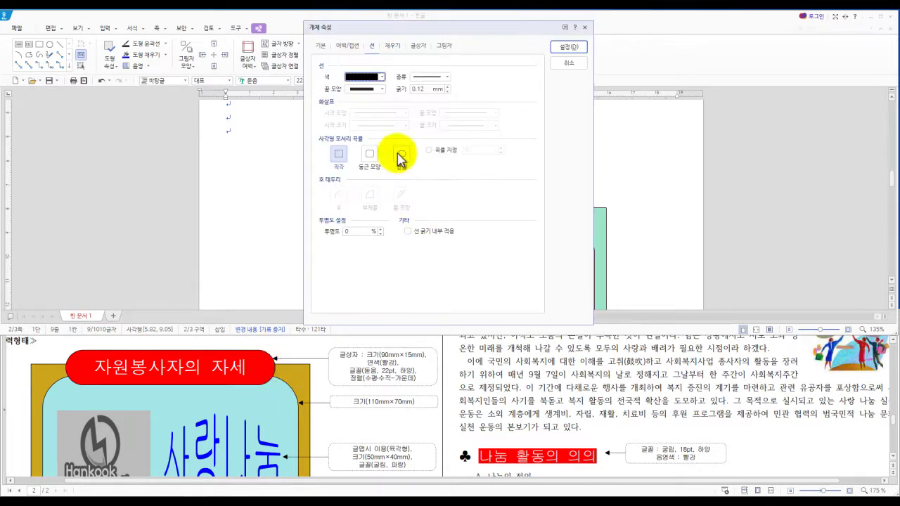
pyautogui.click(568, 47)
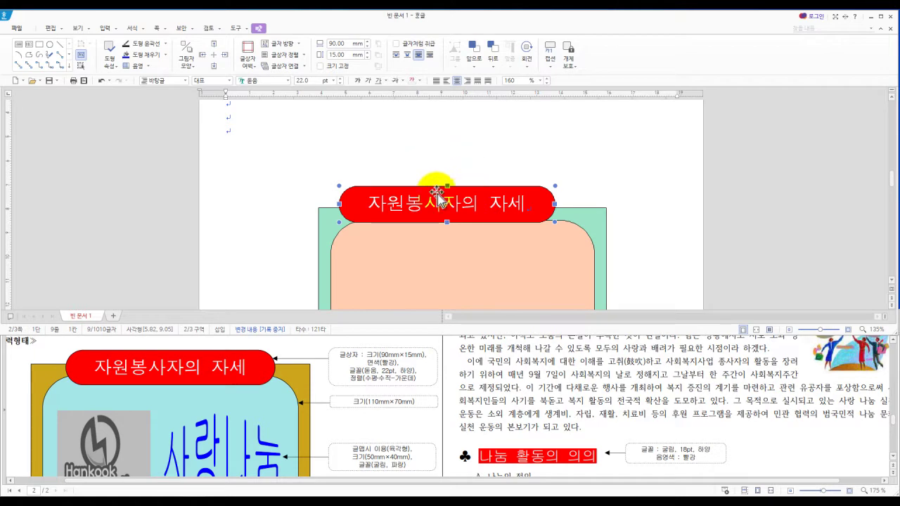
# Step: Move the red title box so it sits centred across the upper edge of the green frame, then deselect it
pyautogui.moveTo(450, 206); pyautogui.dragTo(460, 205)
pyautogui.click(458, 209)
pyautogui.press('Left')
pyautogui.press('Down')
pyautogui.press('Down')
pyautogui.press('Left')
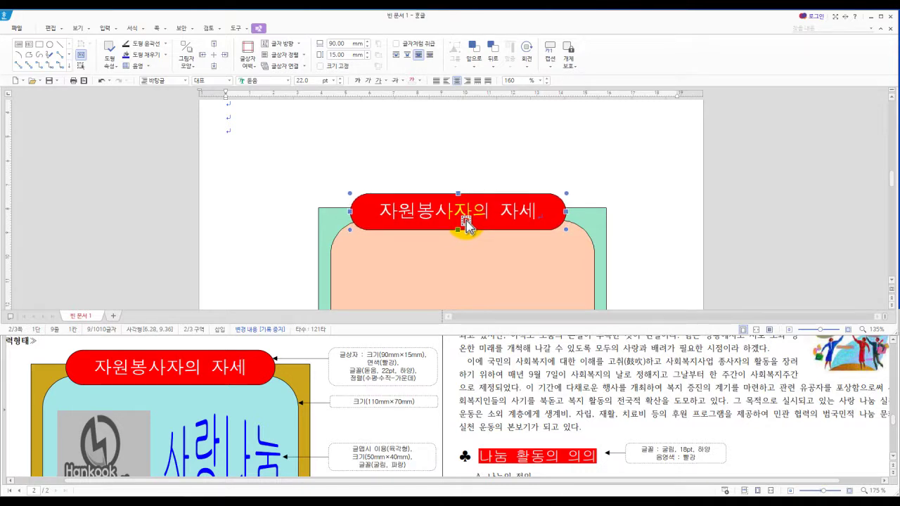
pyautogui.click(281, 199)
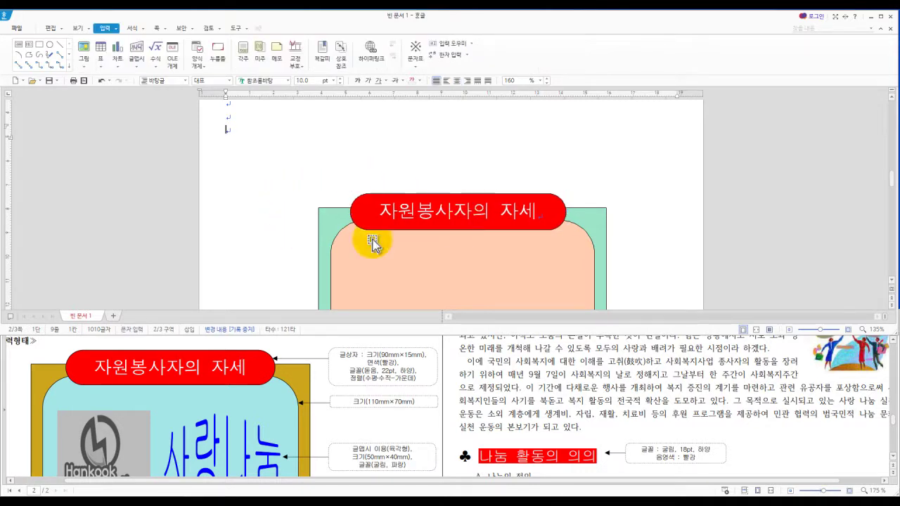
# Step: Insert the picture 로고3 from the ITQ Picture folder, embedded in the document, about 44 × 31 mm beside the green frame
pyautogui.scroll(-2, 273, 253)
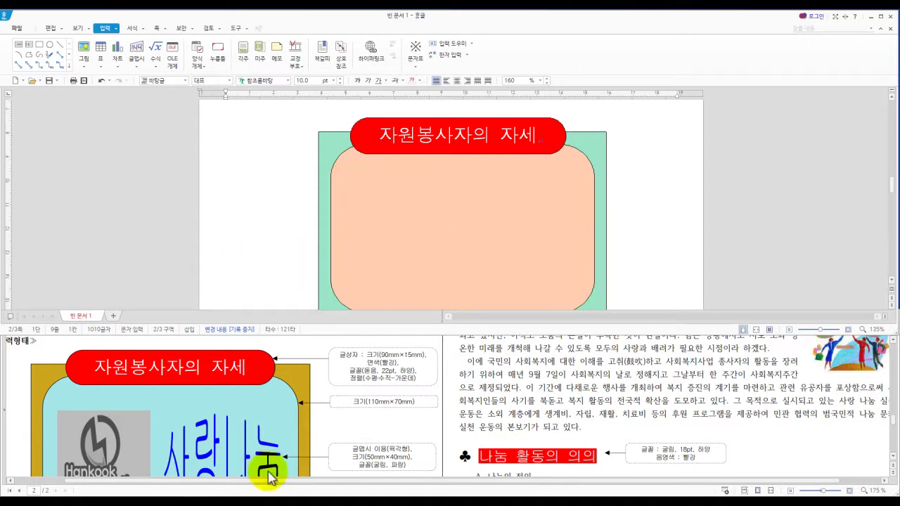
pyautogui.scroll(-3, 265, 471)
pyautogui.scroll(-1, 140, 428)
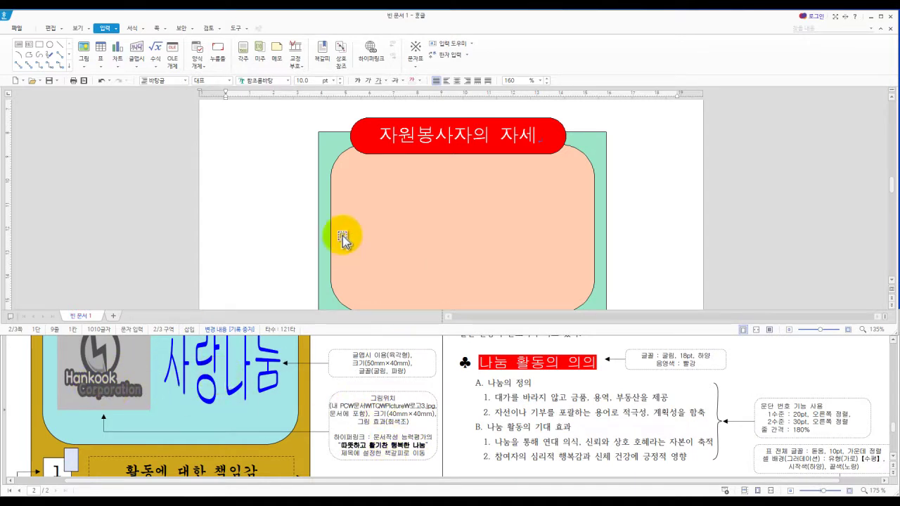
pyautogui.hotkey('ctrl', 'n')
pyautogui.press('i')
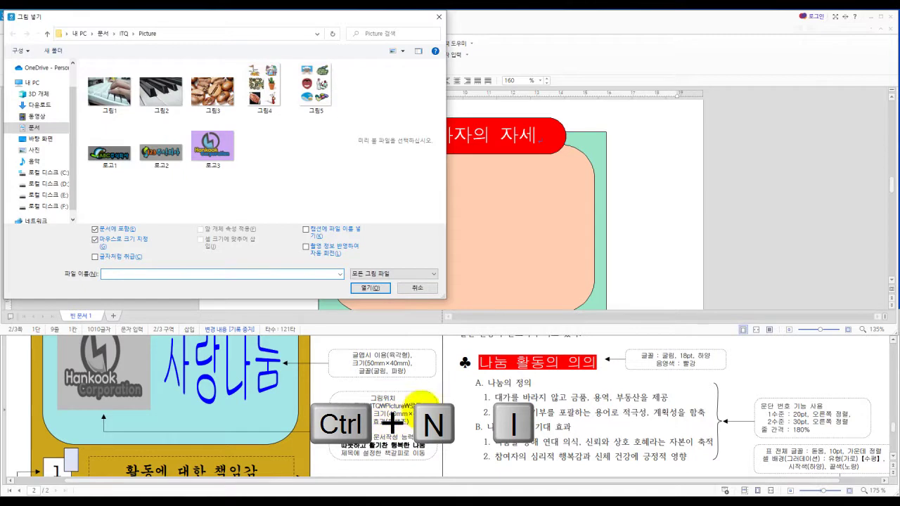
pyautogui.click(213, 156)
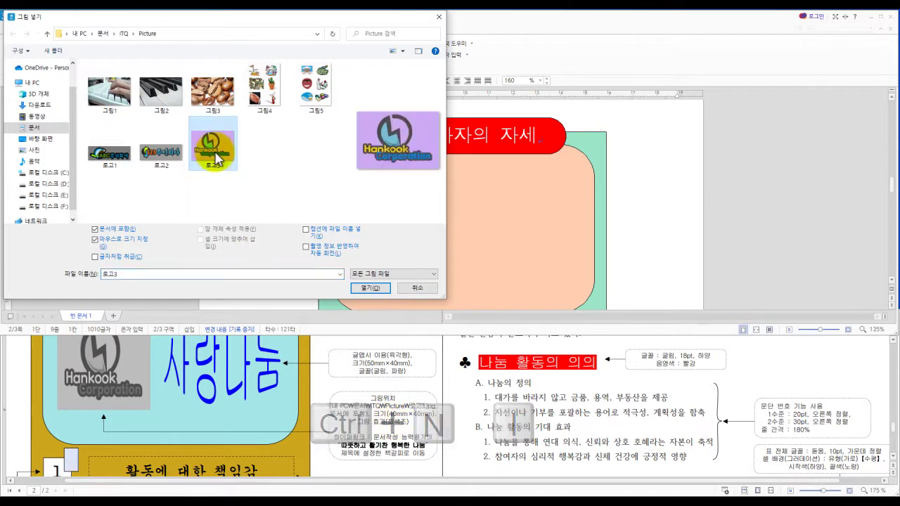
pyautogui.click(365, 288)
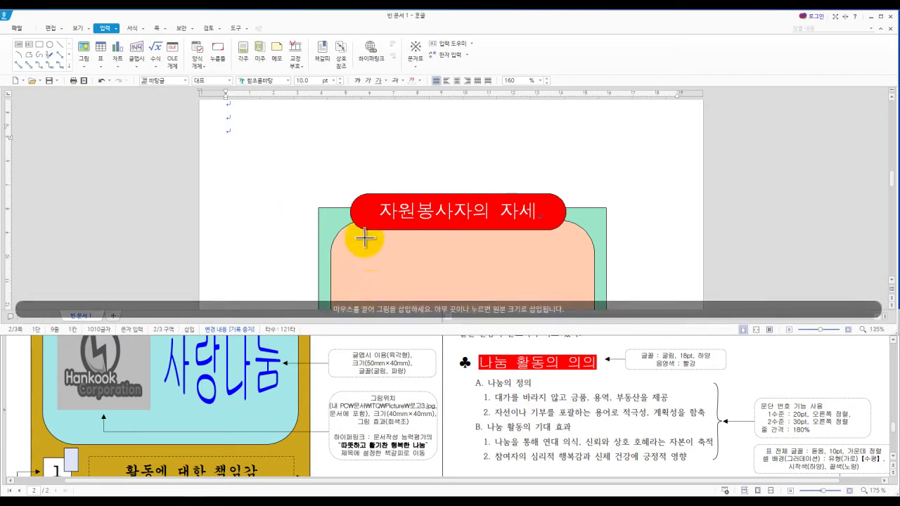
pyautogui.scroll(-2, 380, 252)
pyautogui.moveTo(235, 184); pyautogui.dragTo(341, 258)
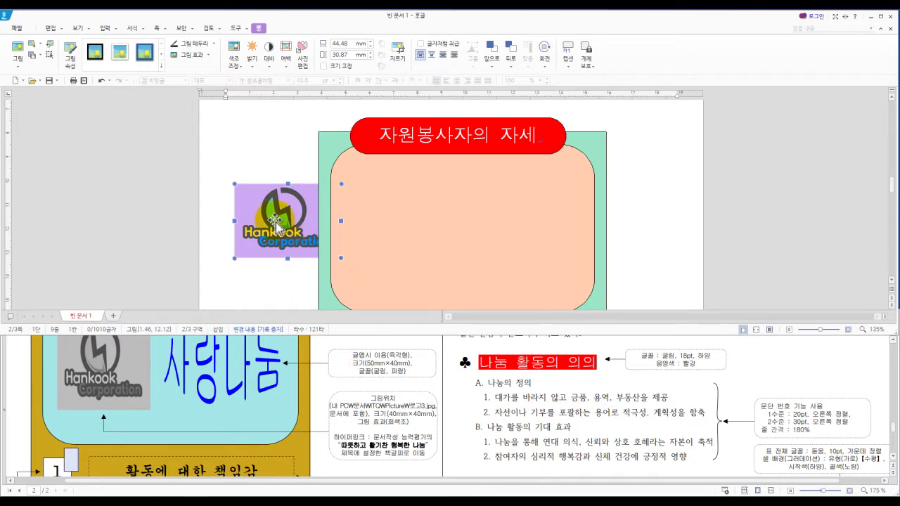
# Step: Resize the logo picture to 40 mm wide and 40 mm high and place it in front of the text
pyautogui.doubleClick(275, 223)
pyautogui.click(356, 79)
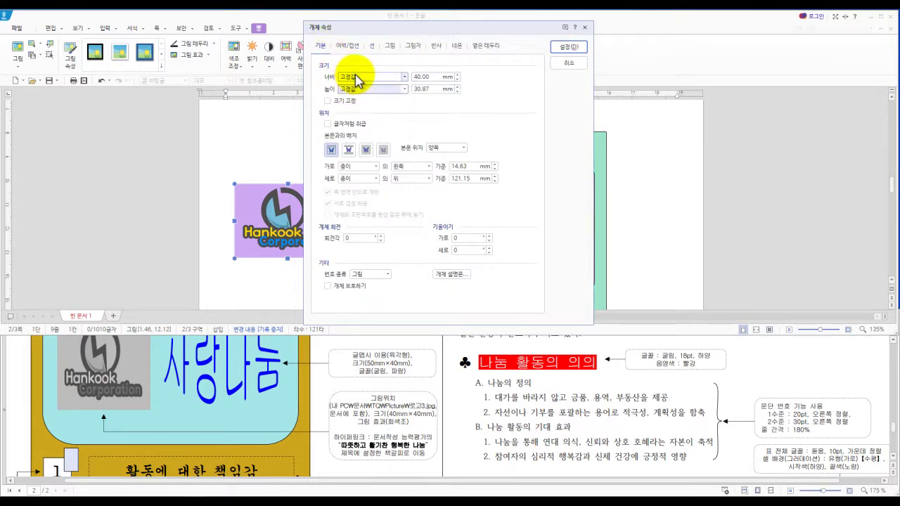
pyautogui.press('Tab')
pyautogui.press('Tab')
pyautogui.press('Tab')
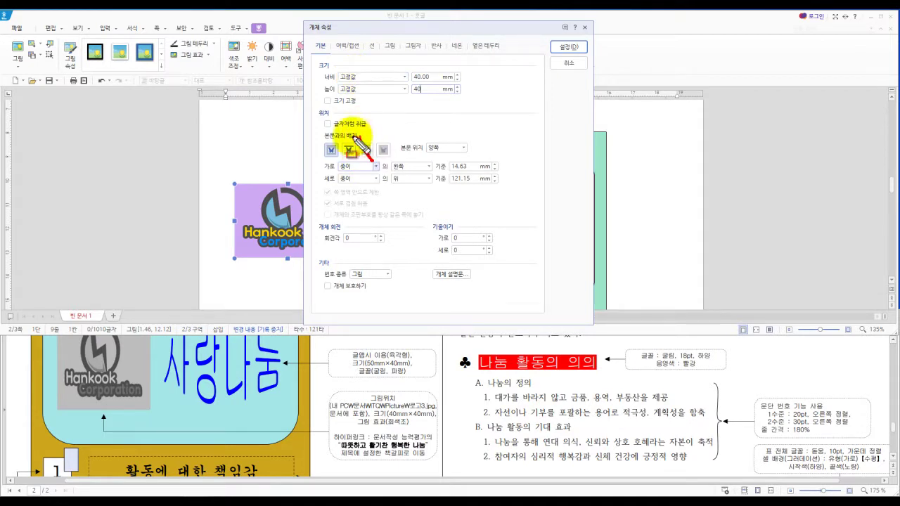
pyautogui.moveTo(350, 134); pyautogui.dragTo(374, 153)
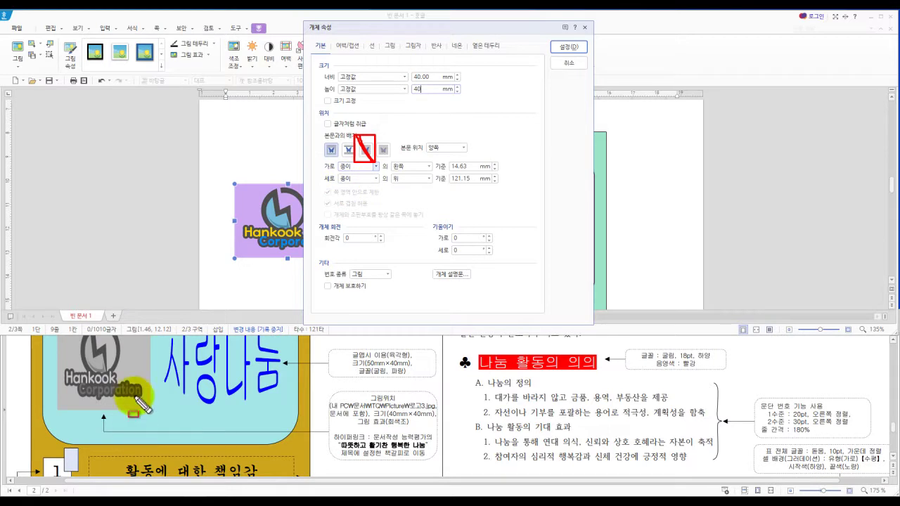
pyautogui.press('Escape')
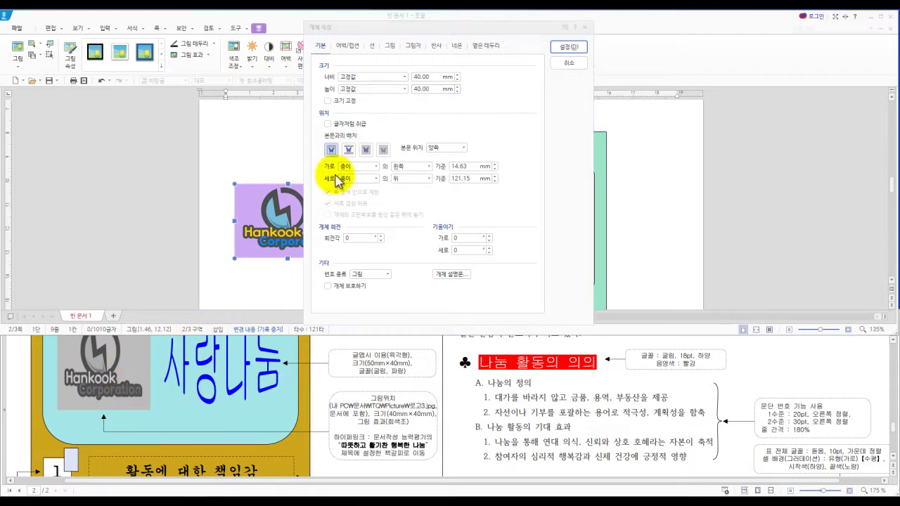
pyautogui.click(366, 151)
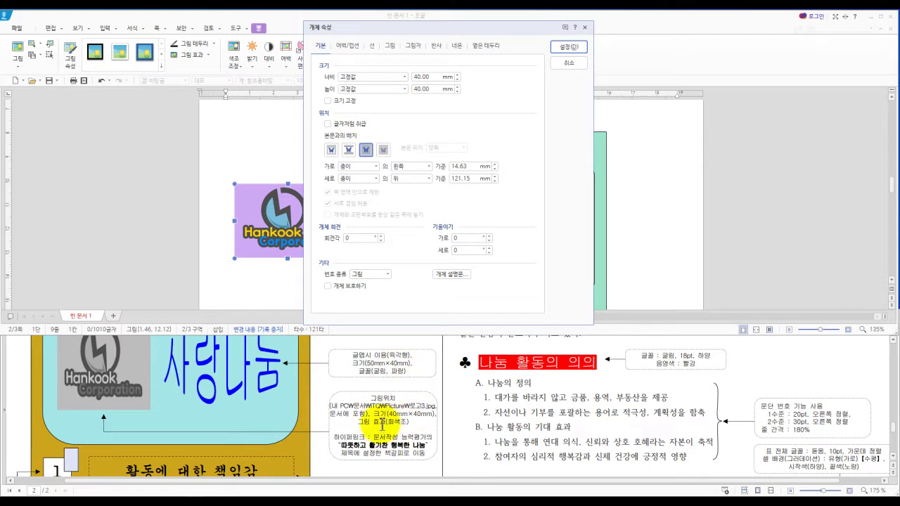
# Step: Apply the grayscale (회색조) picture effect to the logo and accept its object properties
pyautogui.moveTo(358, 421); pyautogui.dragTo(417, 423)
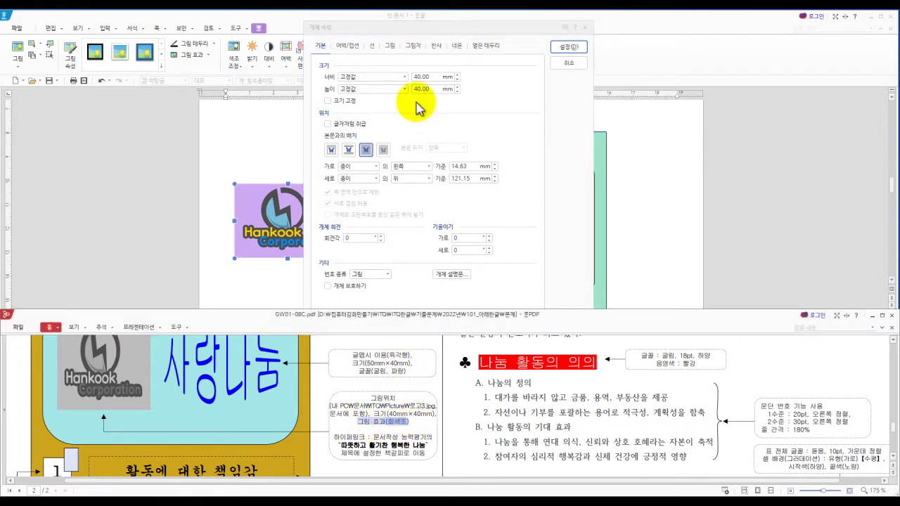
pyautogui.click(390, 45)
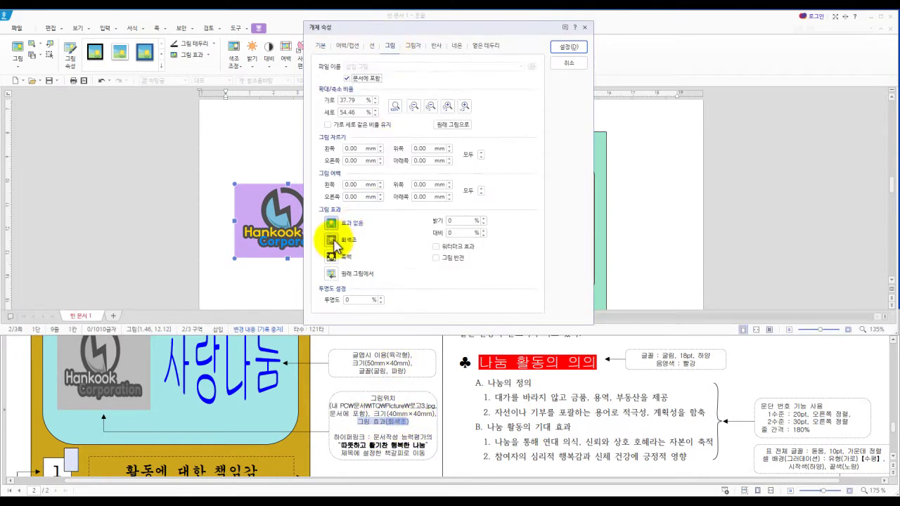
pyautogui.click(332, 240)
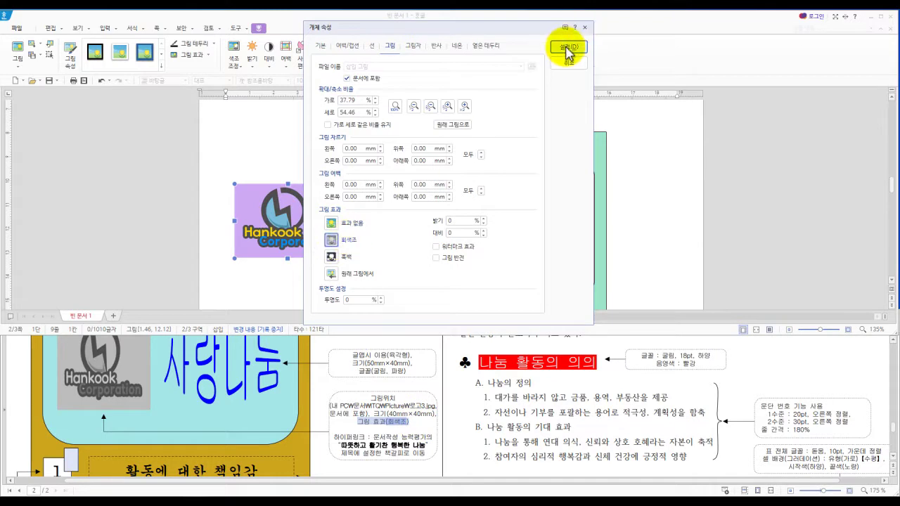
pyautogui.click(568, 48)
# Step: Move the logo picture inside the peach rounded rectangle, near its left side below the red title box
pyautogui.moveTo(291, 234); pyautogui.dragTo(373, 241)
pyautogui.scroll(1, 220, 389)
pyautogui.press('Right')
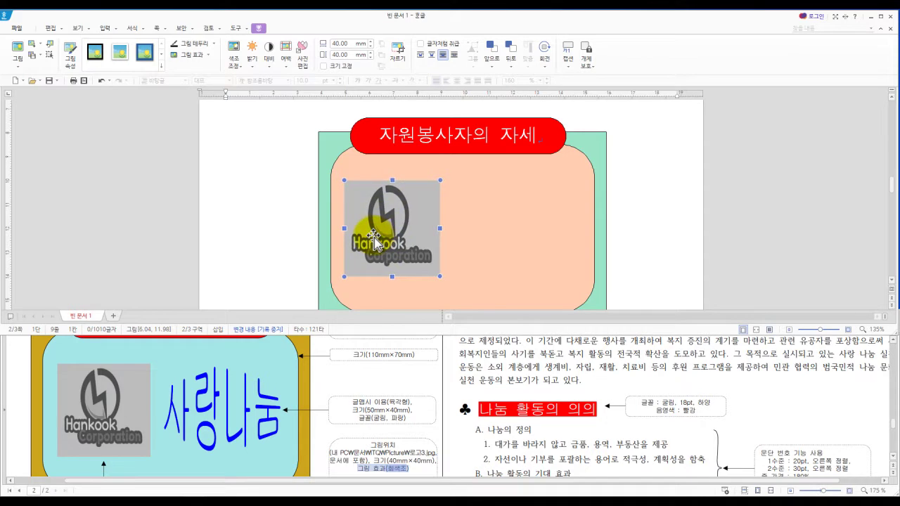
pyautogui.press('Right')
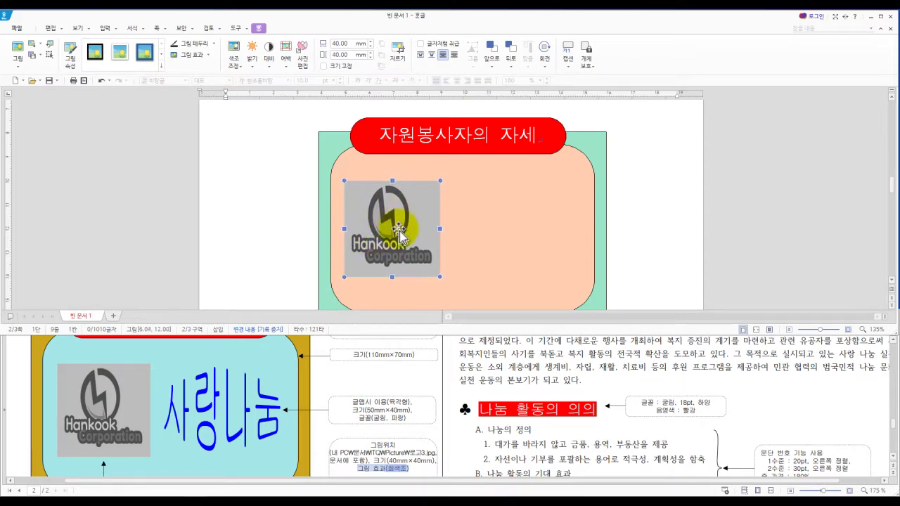
# Step: Add a hyperlink on the logo picture to the bookmark 사회복지 in the current document, then deselect the picture
pyautogui.rightClick(399, 230)
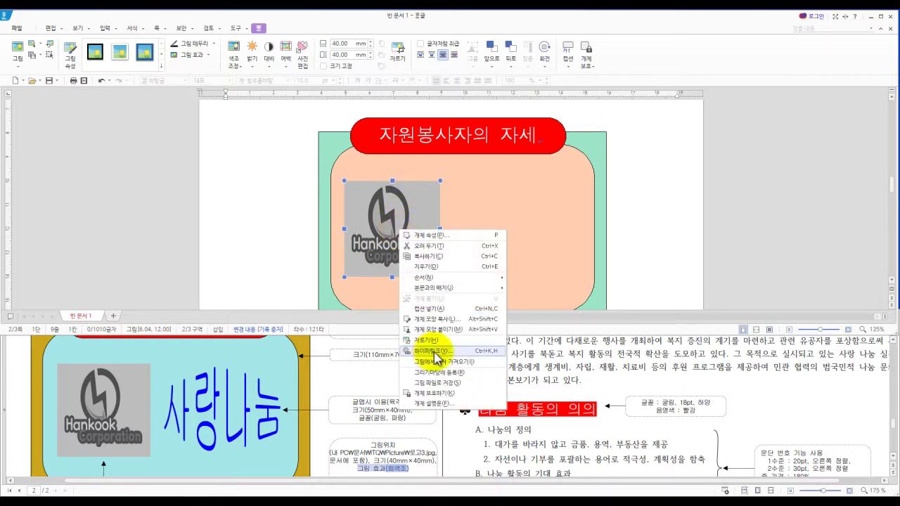
pyautogui.click(397, 243)
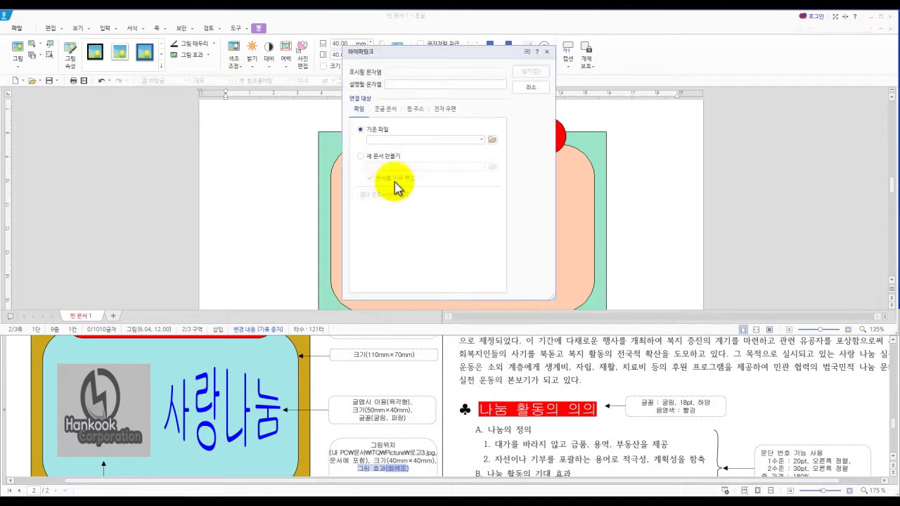
pyautogui.click(386, 109)
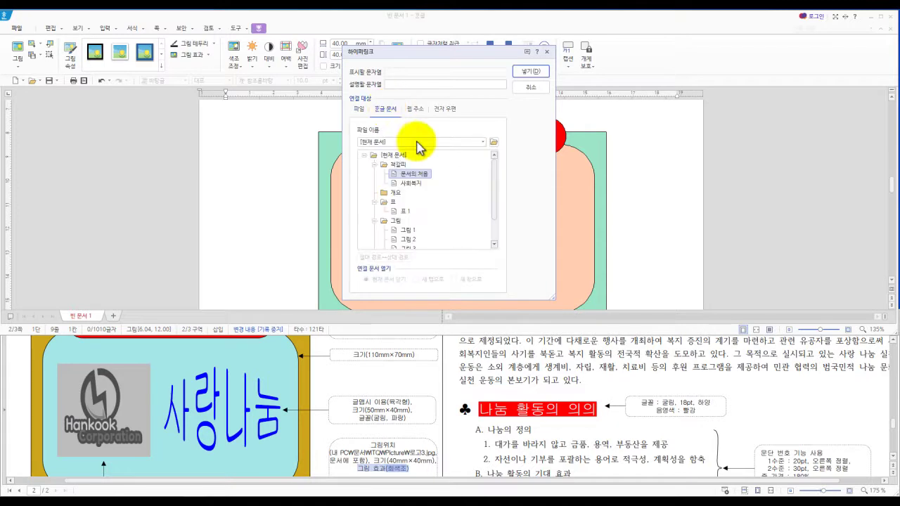
pyautogui.click(414, 184)
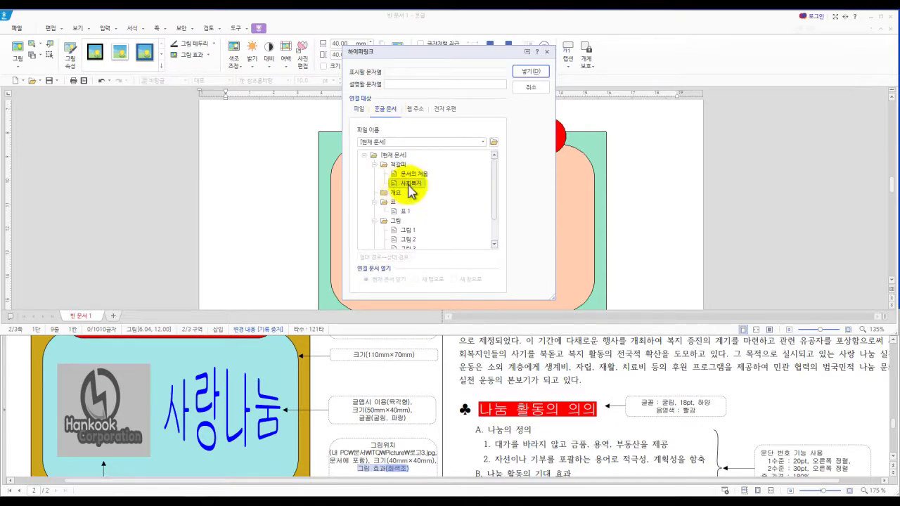
pyautogui.click(528, 71)
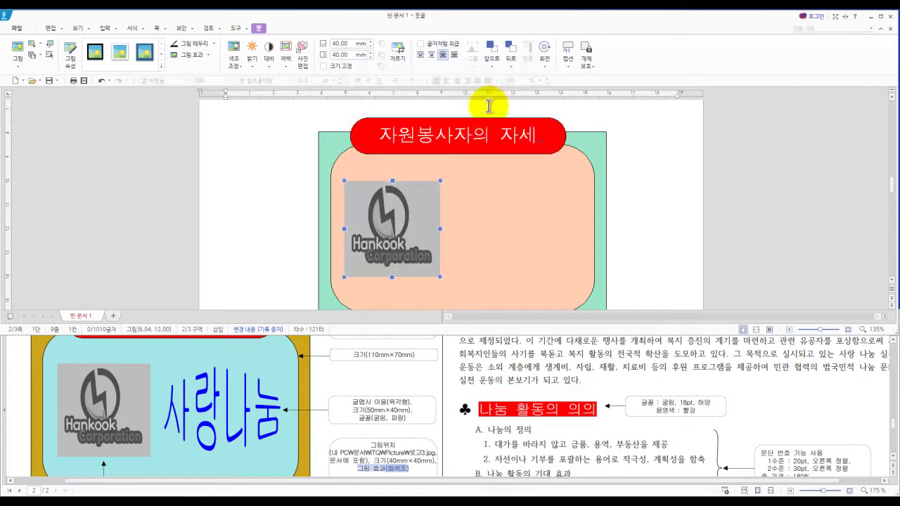
pyautogui.click(237, 257)
pyautogui.scroll(-2, 380, 253)
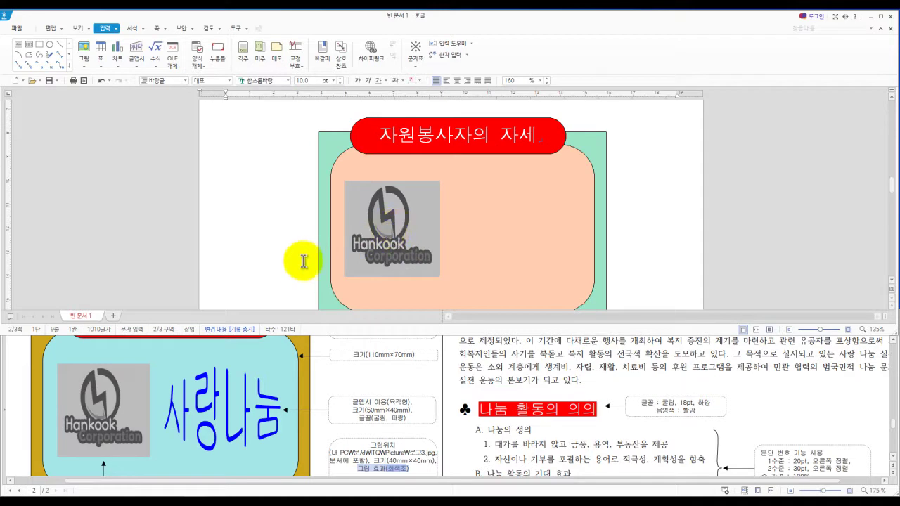
pyautogui.moveTo(382, 237)
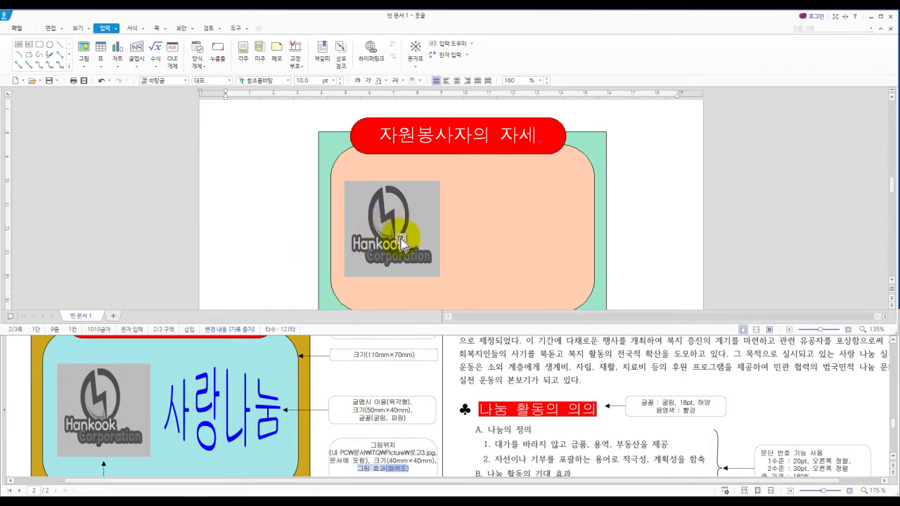
# Step: Insert a 글맵시 word art with the text 사랑나눔, the font 굴림 and the hexagon (육각형) shape
pyautogui.click(140, 51)
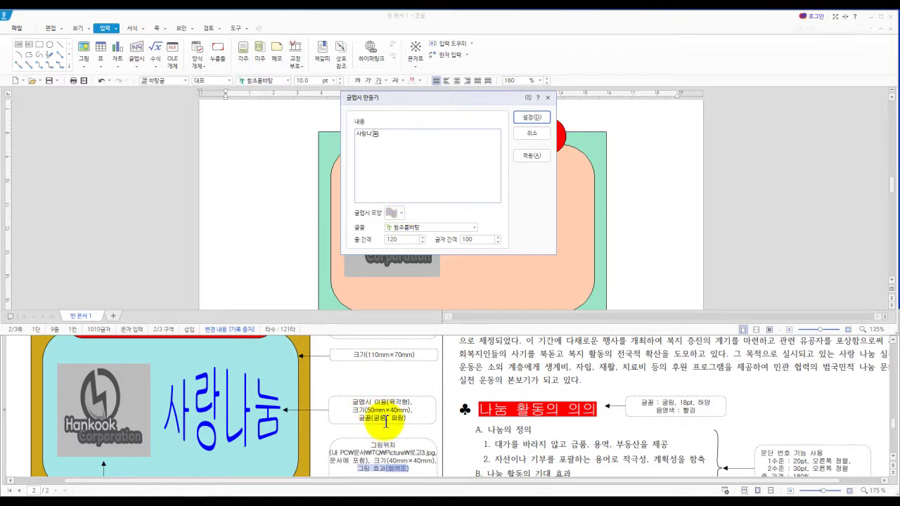
pyautogui.click(453, 228)
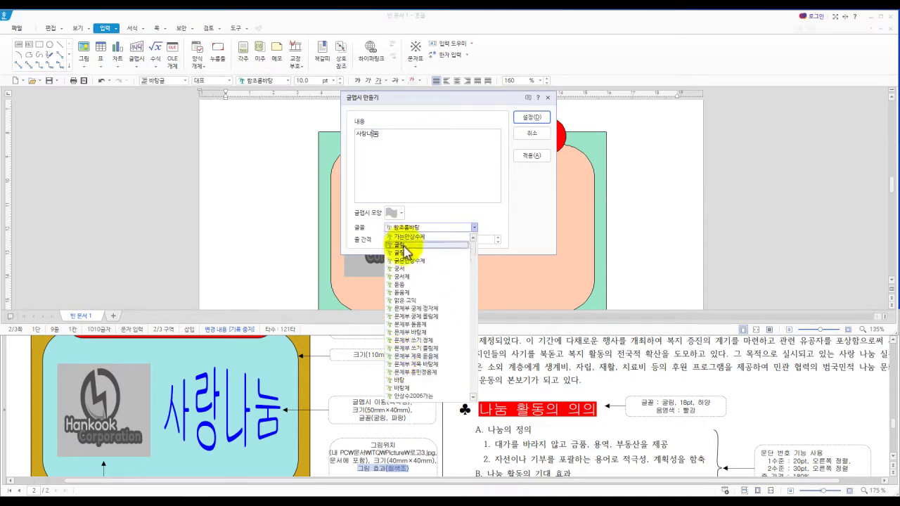
pyautogui.click(402, 239)
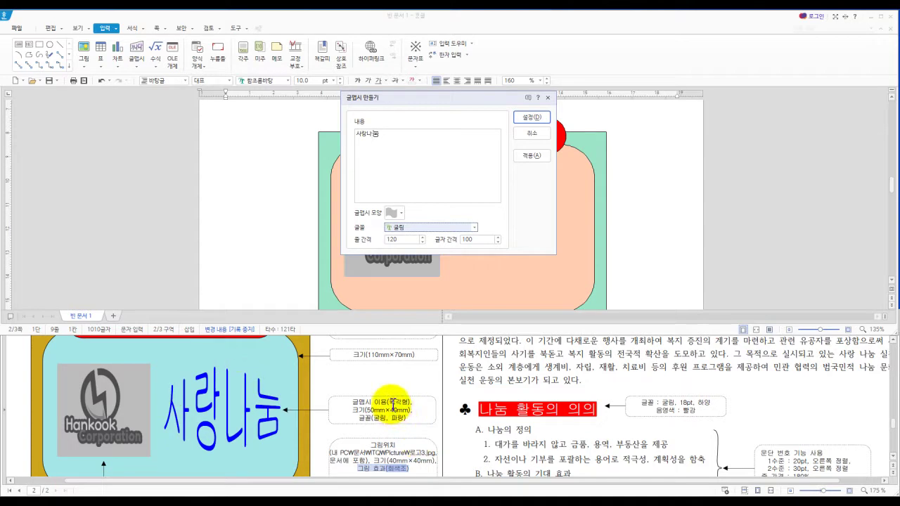
pyautogui.moveTo(388, 401); pyautogui.dragTo(411, 400)
pyautogui.click(399, 212)
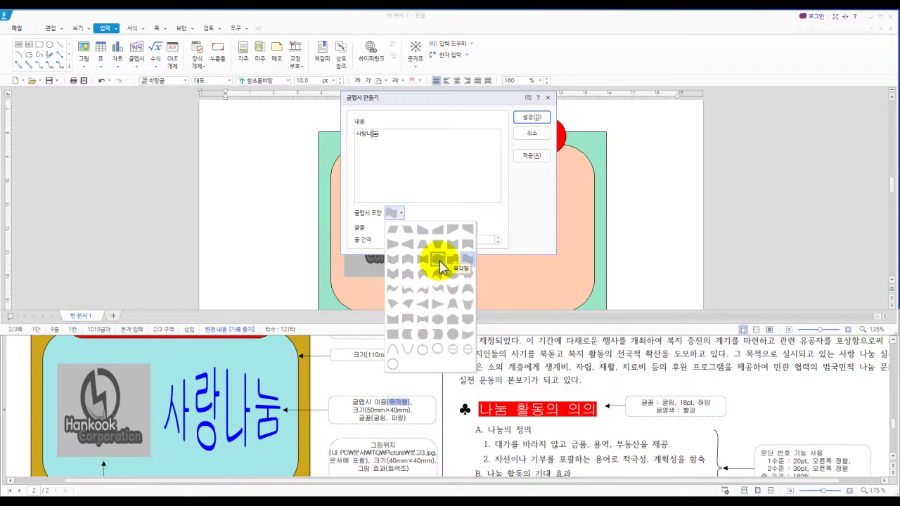
pyautogui.click(438, 261)
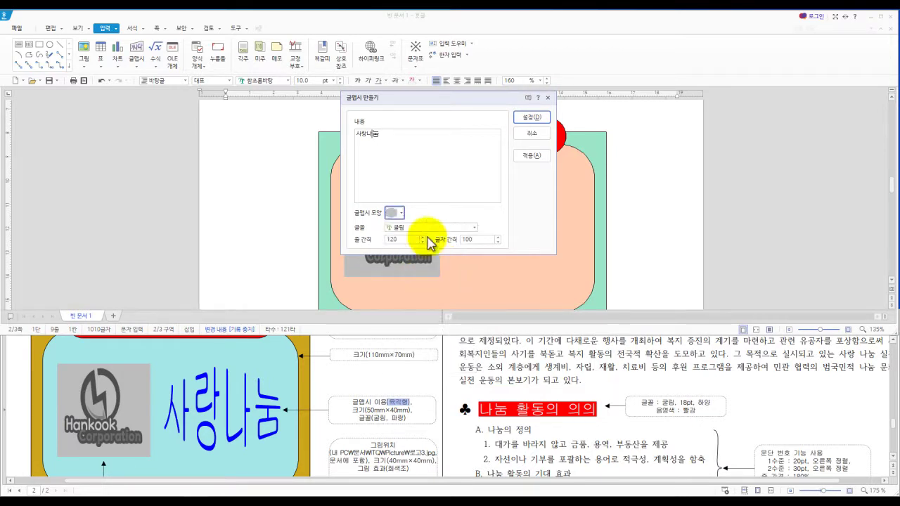
pyautogui.click(532, 117)
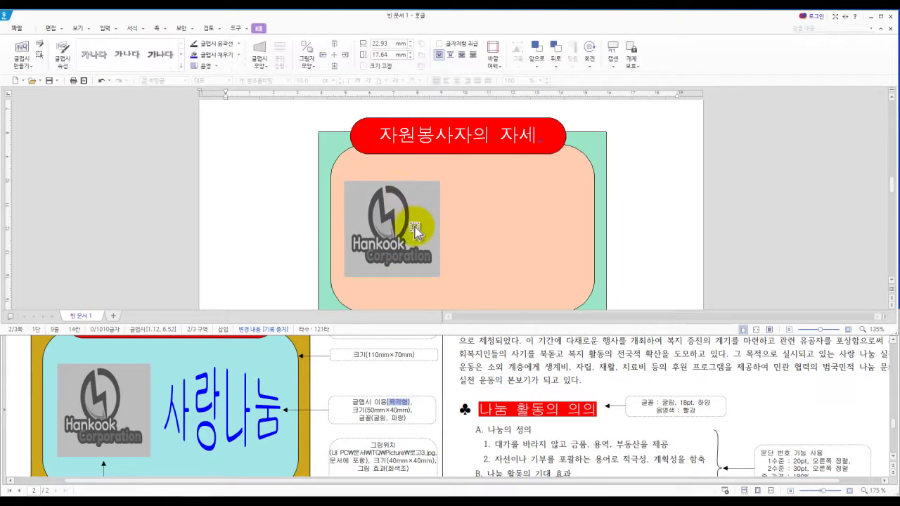
pyautogui.click(373, 253)
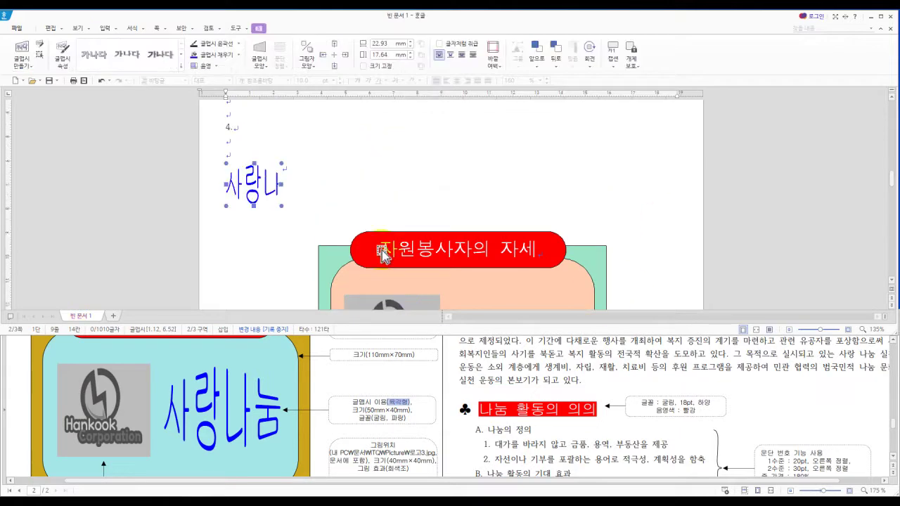
# Step: Add the missing last syllable 눔 to the word art's text so that it reads 사랑나눔
pyautogui.doubleClick(262, 186)
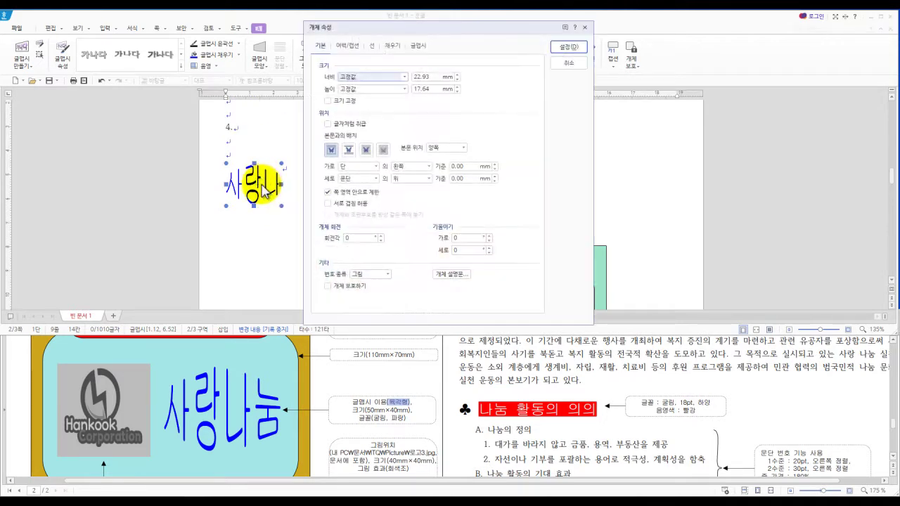
pyautogui.click(416, 47)
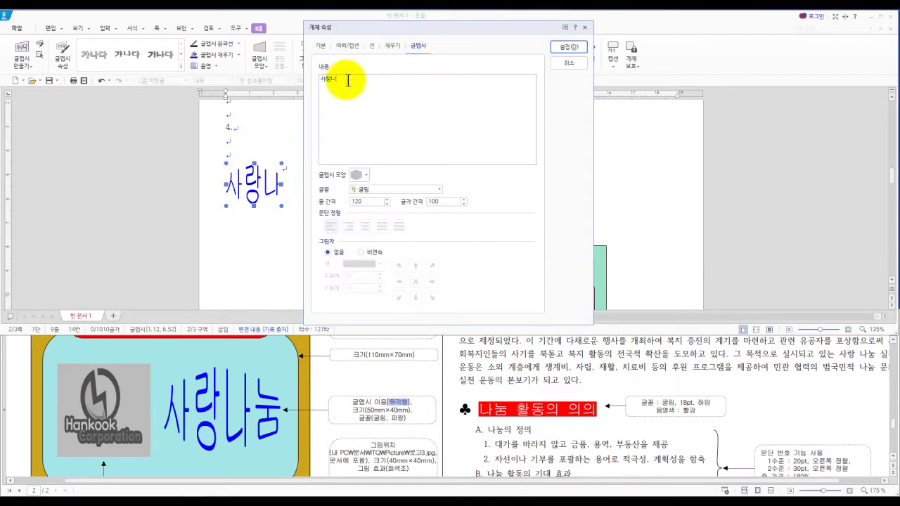
pyautogui.write('눔')
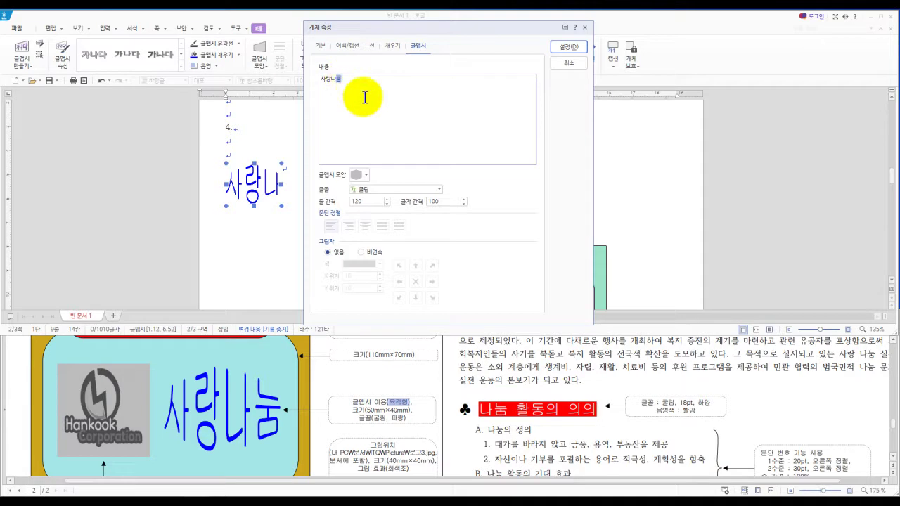
pyautogui.click(568, 47)
# Step: Shift the 사랑나눔 word art slightly in from the left margin, keeping it above the green frame
pyautogui.scroll(-2, 364, 199)
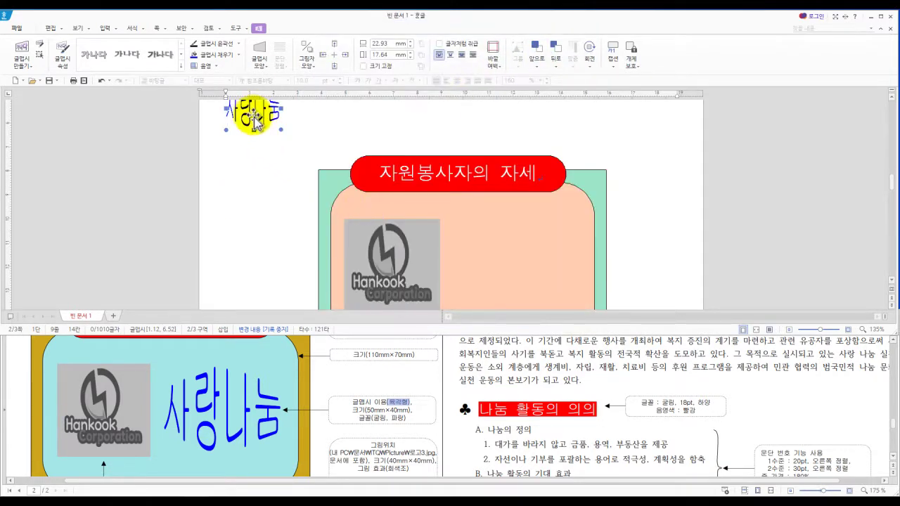
pyautogui.moveTo(258, 119); pyautogui.dragTo(257, 167)
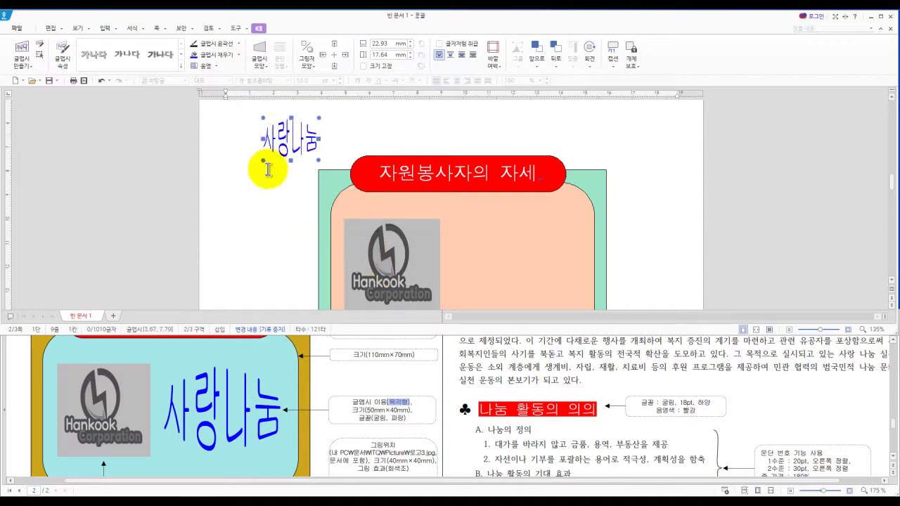
pyautogui.moveTo(291, 211); pyautogui.dragTo(271, 211)
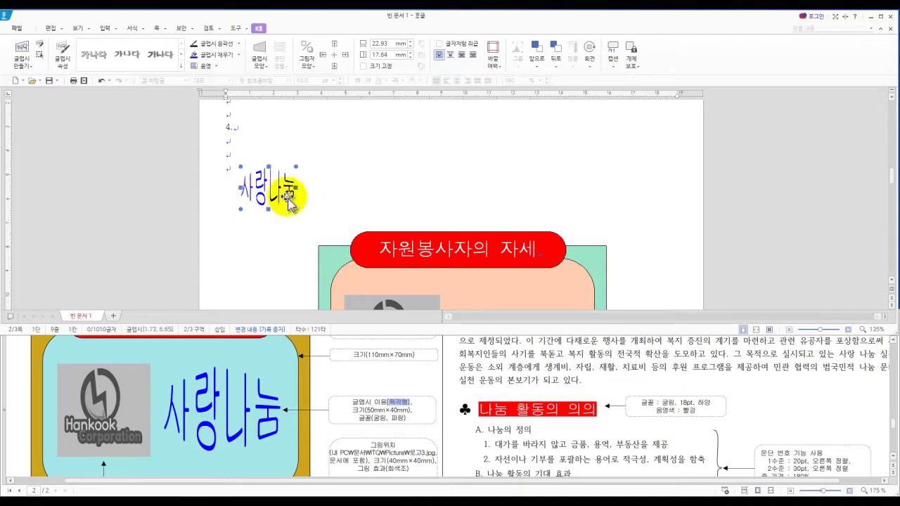
# Step: Set the 사랑나눔 word art to 50 mm wide and 40 mm high, placed in front of the text
pyautogui.doubleClick(279, 197)
pyautogui.click(322, 46)
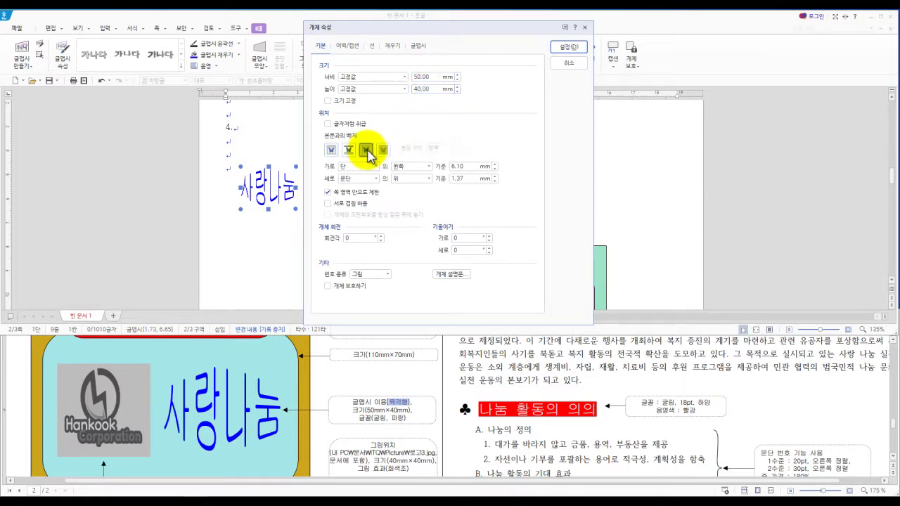
pyautogui.click(367, 146)
# Step: Set the word art's fill colour to blue and apply its object properties
pyautogui.click(393, 47)
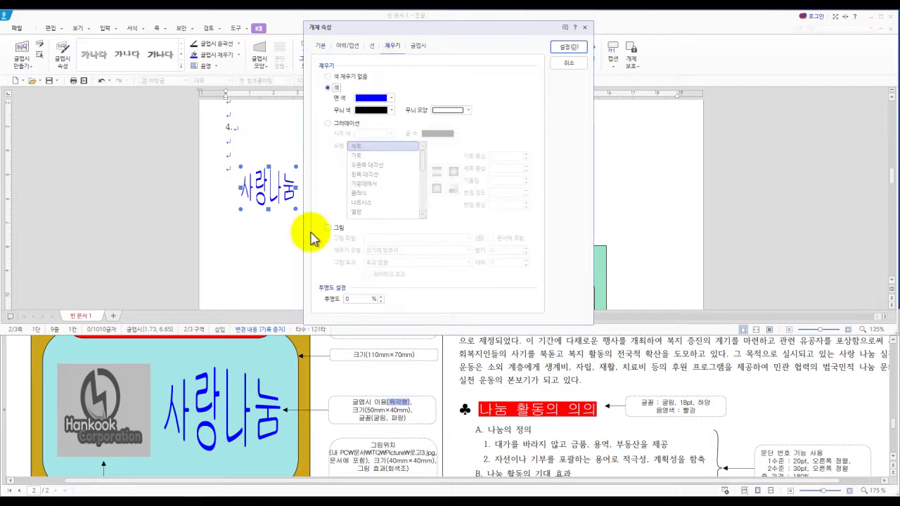
pyautogui.click(392, 99)
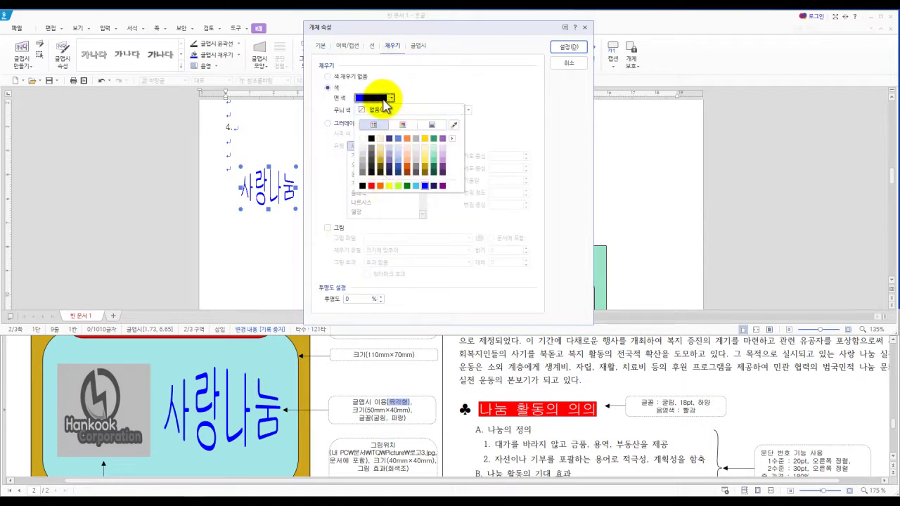
pyautogui.click(426, 194)
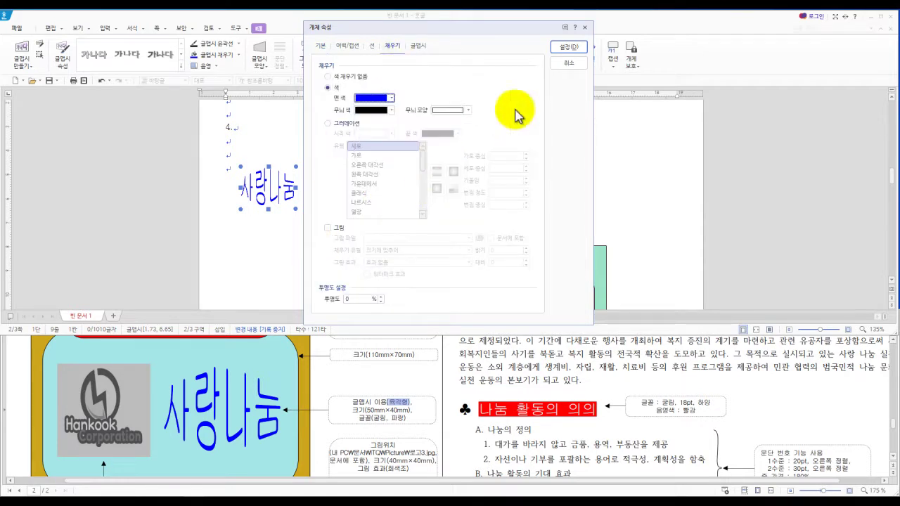
pyautogui.click(573, 48)
pyautogui.scroll(-2, 446, 216)
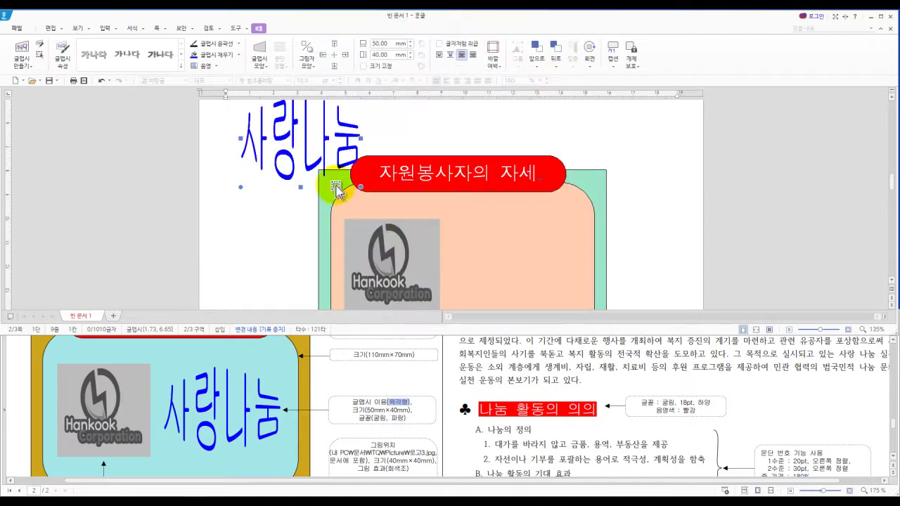
# Step: Move the 사랑나눔 word art into the peach rounded box, beside the Hankook logo
pyautogui.moveTo(284, 133); pyautogui.dragTo(580, 239)
pyautogui.scroll(-2, 579, 237)
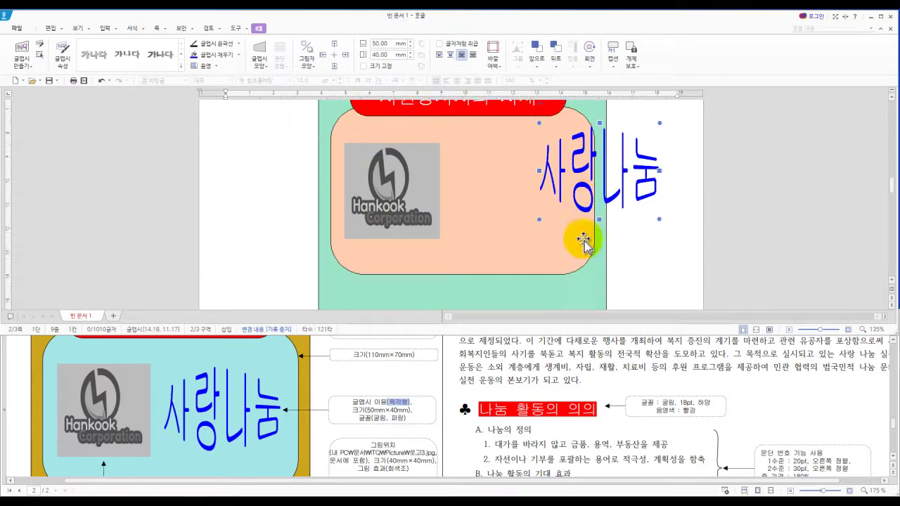
pyautogui.moveTo(590, 188); pyautogui.dragTo(501, 210)
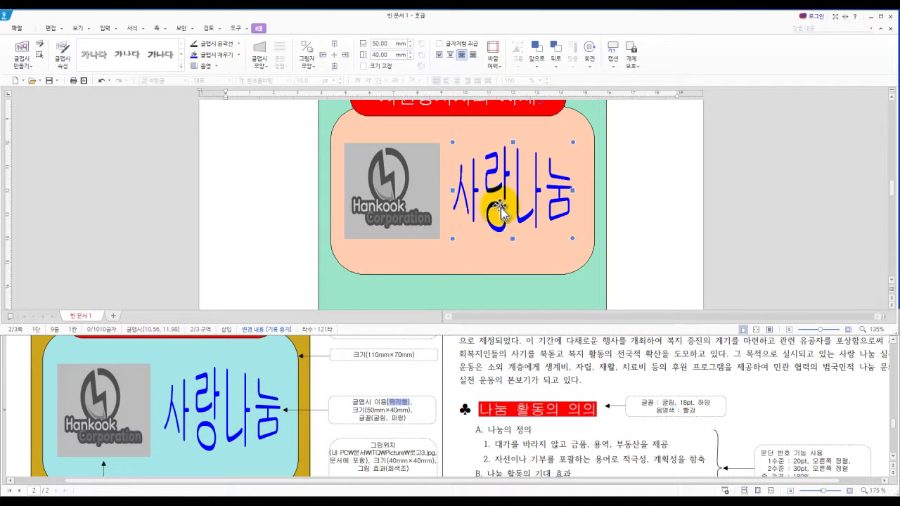
# Step: Examine the sample's numbered item boxes and the notes giving their size, fill, font and alignment
pyautogui.scroll(-5, 500, 208)
pyautogui.scroll(-5, 175, 416)
pyautogui.scroll(-2, 176, 416)
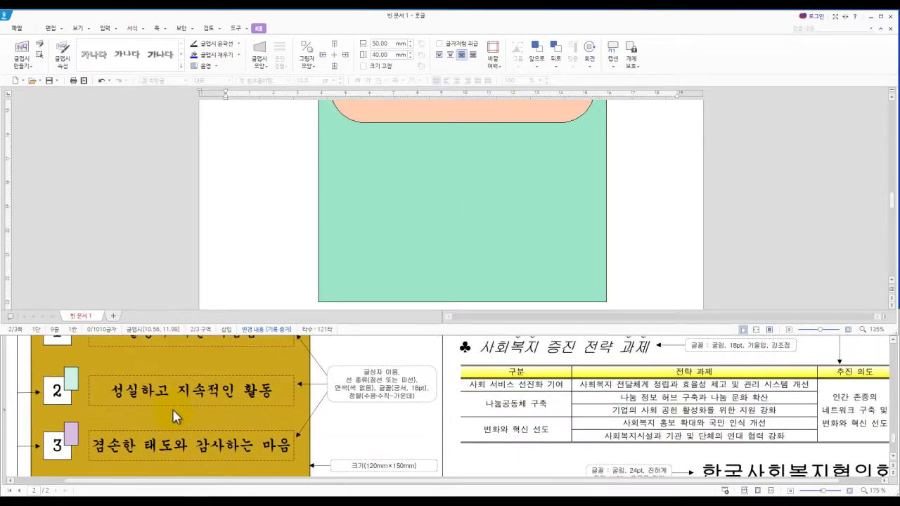
pyautogui.keyDown('ctrl'); pyautogui.scroll(-2, 175, 407); pyautogui.keyUp('ctrl')
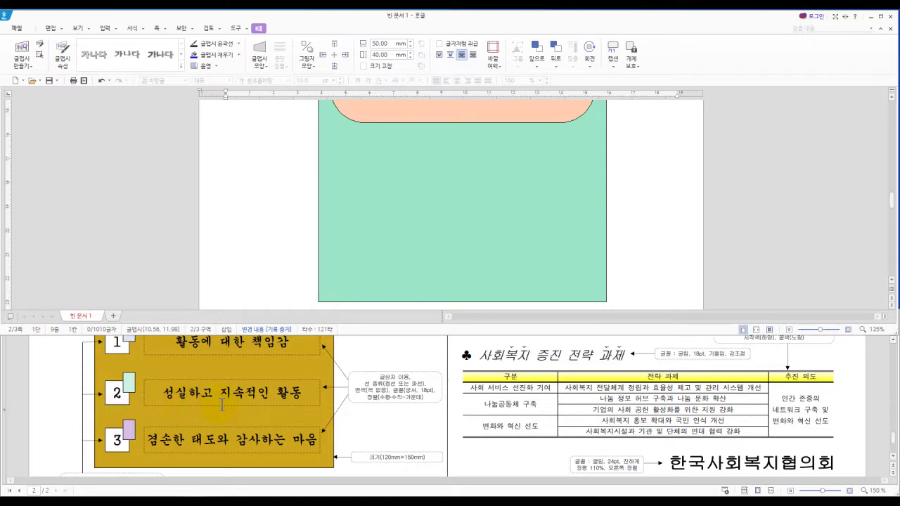
pyautogui.scroll(2, 239, 414)
pyautogui.keyDown('ctrl'); pyautogui.scroll(-2, 242, 416); pyautogui.keyUp('ctrl')
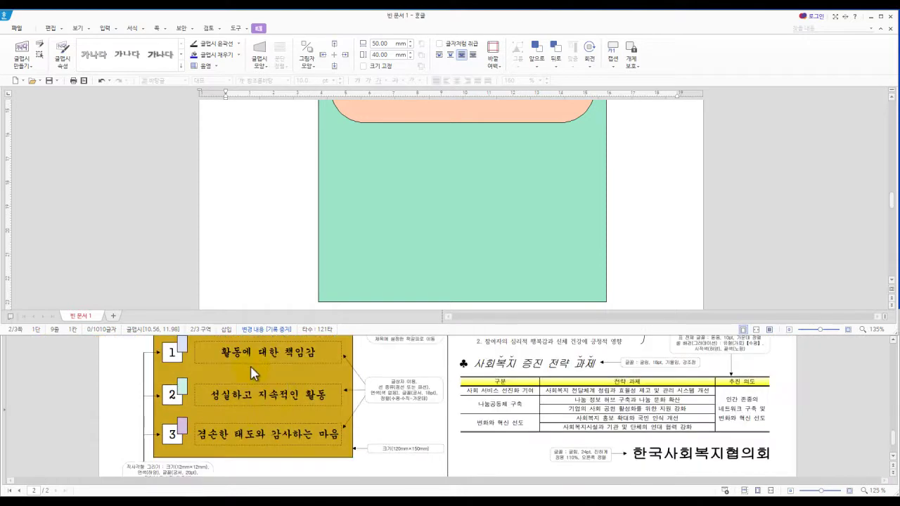
pyautogui.scroll(-2, 216, 411)
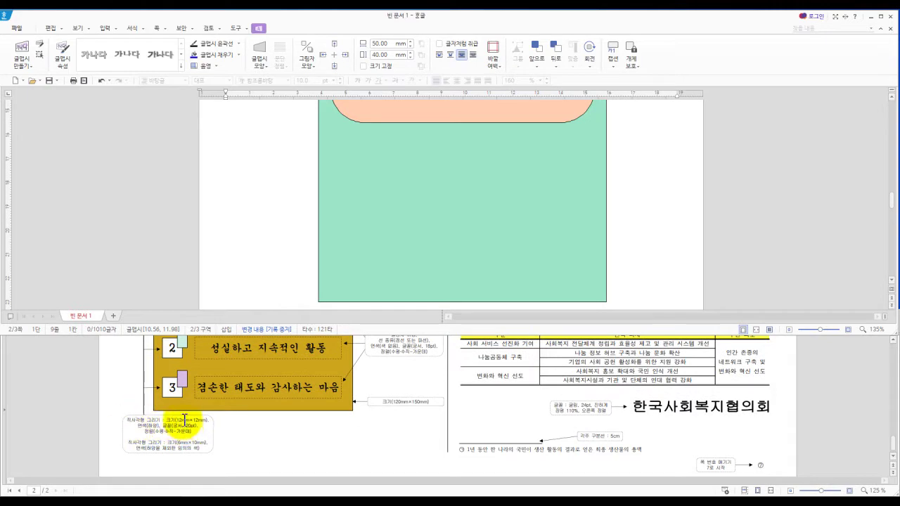
pyautogui.scroll(2, 323, 401)
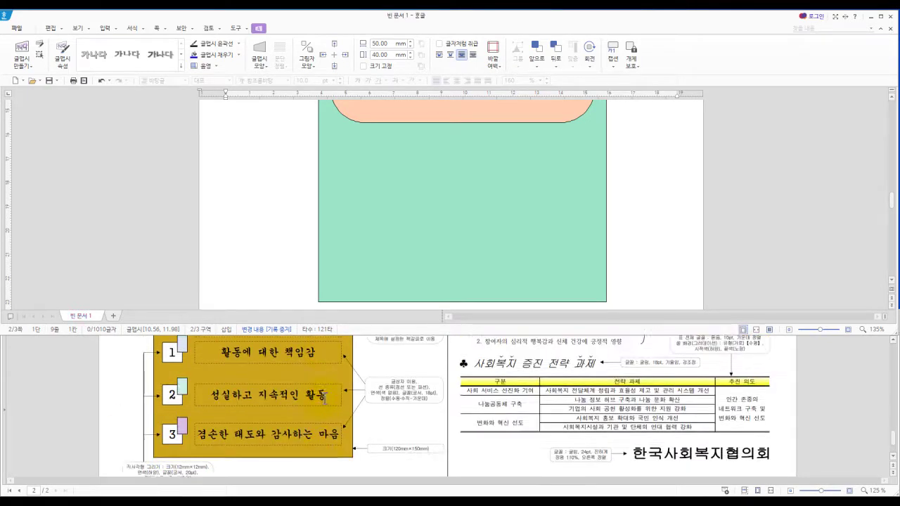
pyautogui.scroll(4, 319, 393)
pyautogui.scroll(-6, 232, 348)
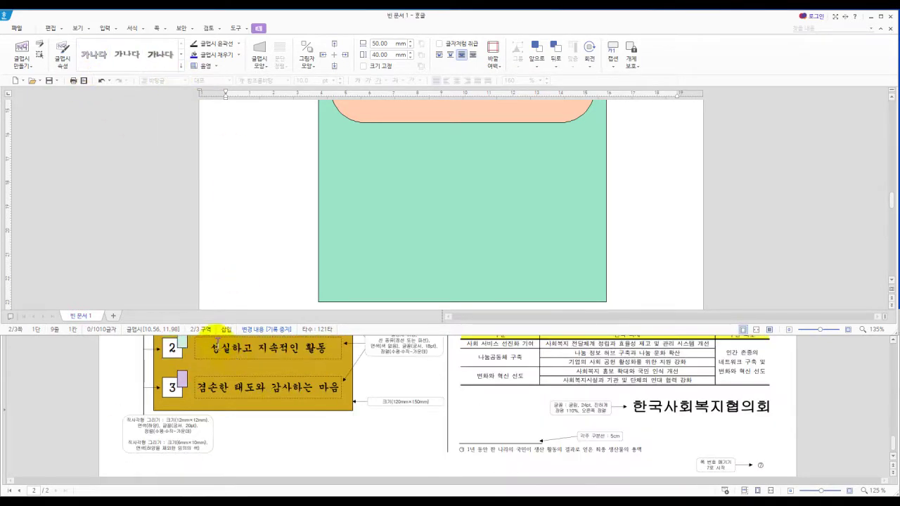
pyautogui.click(104, 28)
pyautogui.click(26, 47)
pyautogui.moveTo(338, 140); pyautogui.dragTo(371, 166)
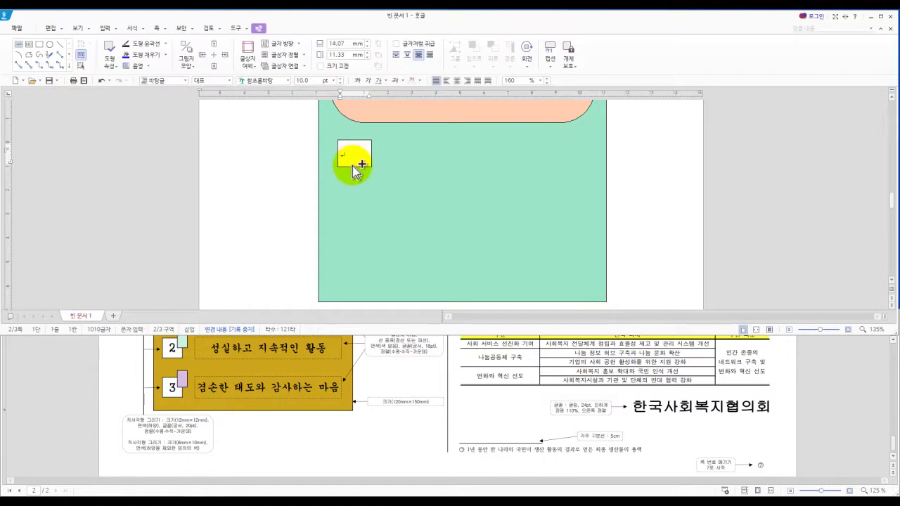
pyautogui.hotkey('ctrl', 'z')
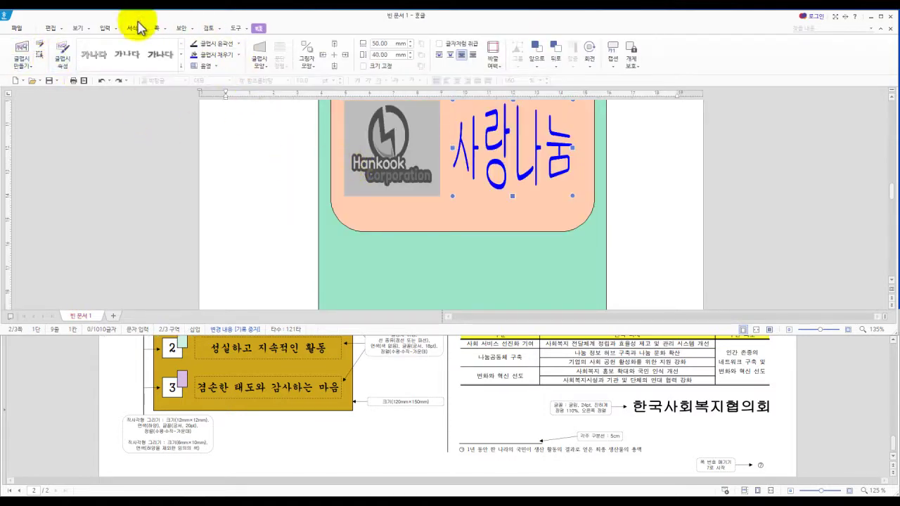
# Step: Draw a rectangle about 13.5 mm wide and 11.5 mm high in the green frame, below the peach box's lower-left corner
pyautogui.click(105, 28)
pyautogui.click(39, 45)
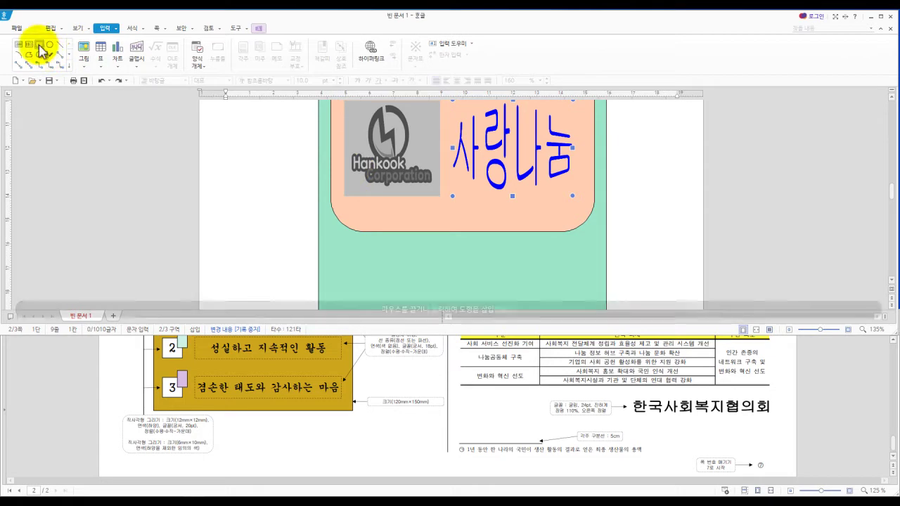
pyautogui.scroll(-2, 348, 196)
pyautogui.moveTo(342, 174); pyautogui.dragTo(374, 203)
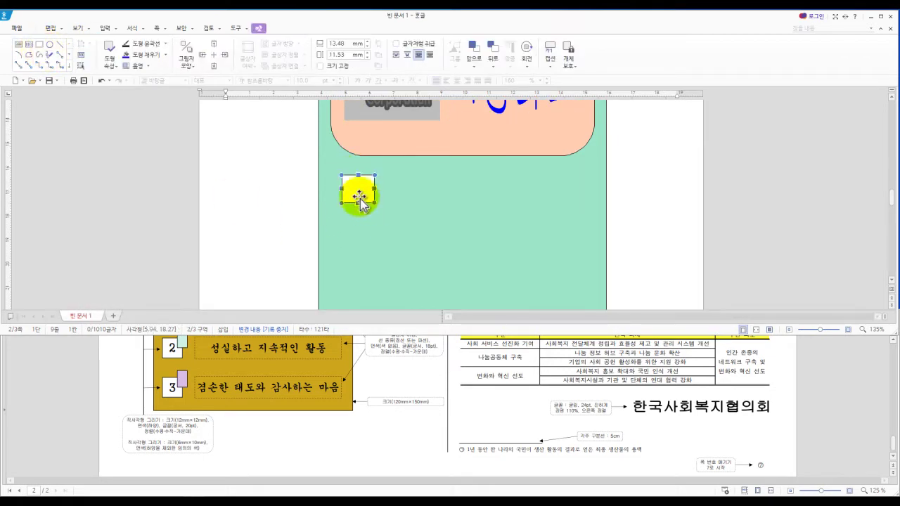
# Step: Set the new rectangle to 12 mm wide and 12 mm high with a white face colour, and apply its properties
pyautogui.doubleClick(359, 200)
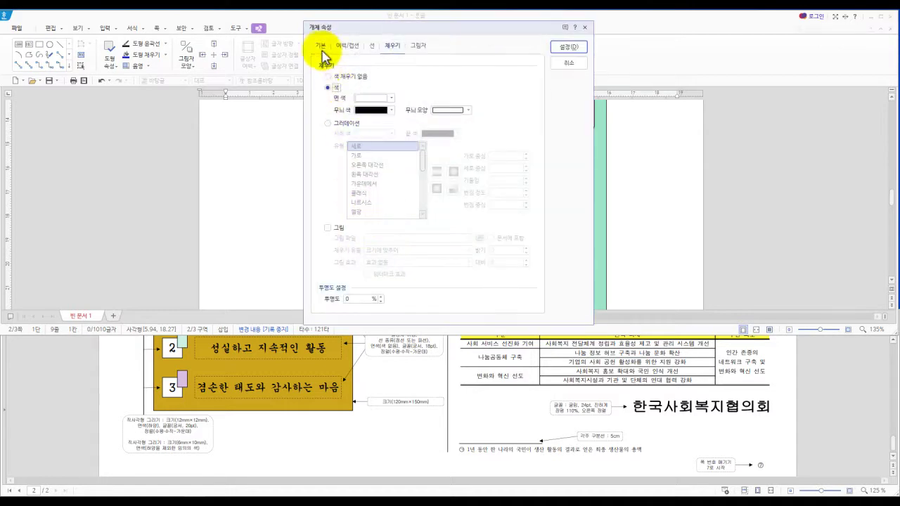
pyautogui.press('Tab')
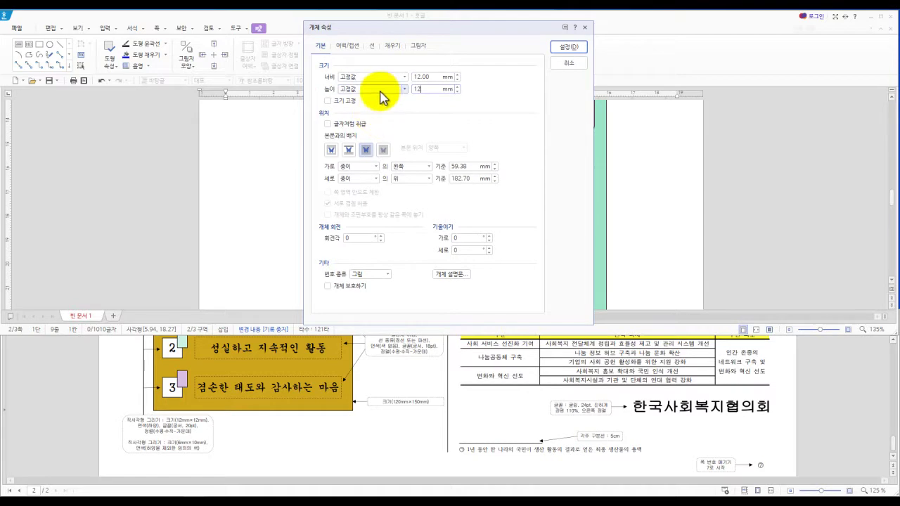
pyautogui.click(391, 45)
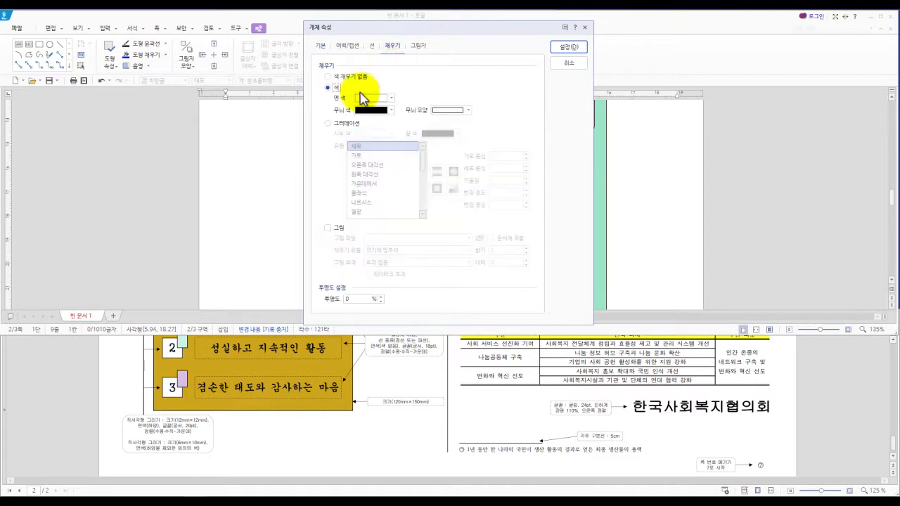
pyautogui.click(390, 98)
pyautogui.click(362, 138)
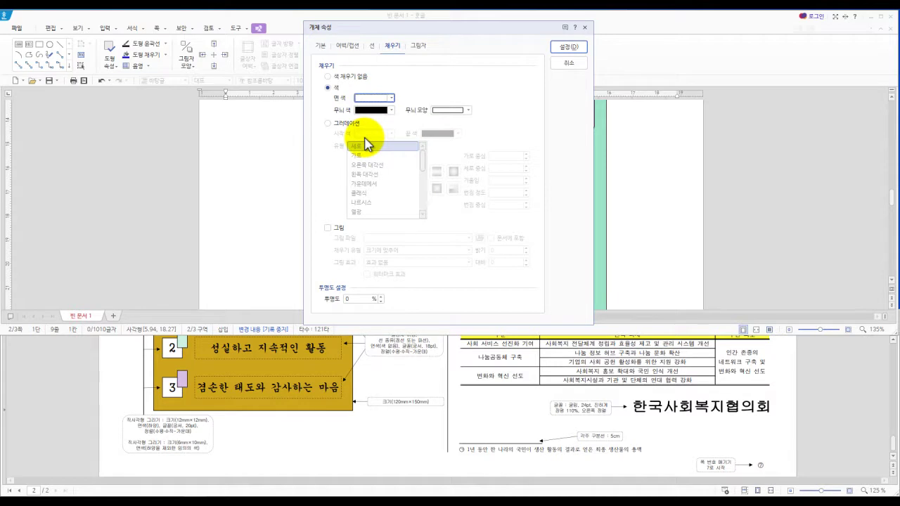
pyautogui.click(373, 46)
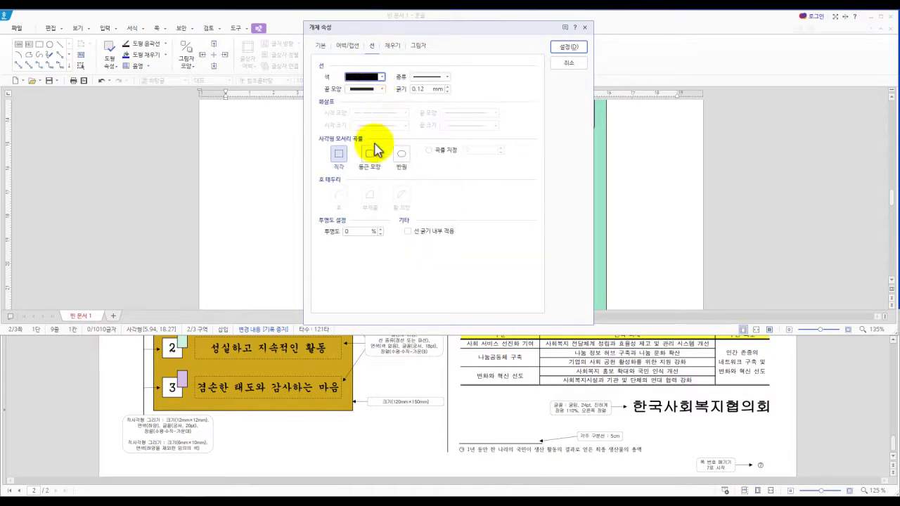
pyautogui.click(568, 47)
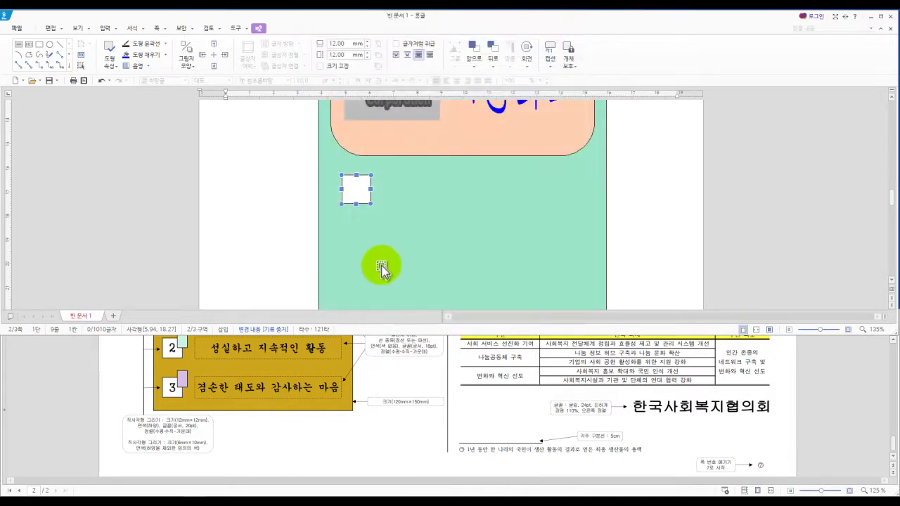
# Step: Make the white square accept text and enter the number 1 in it
pyautogui.rightClick(356, 196)
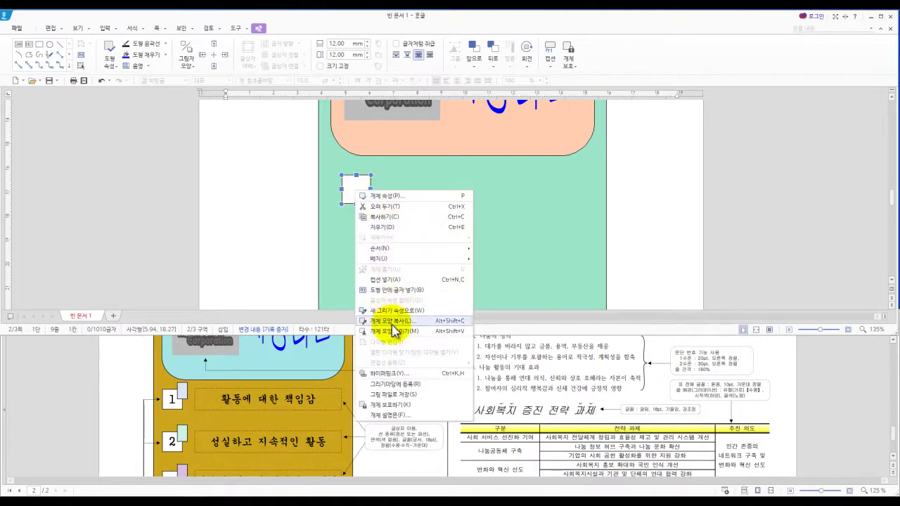
pyautogui.click(398, 290)
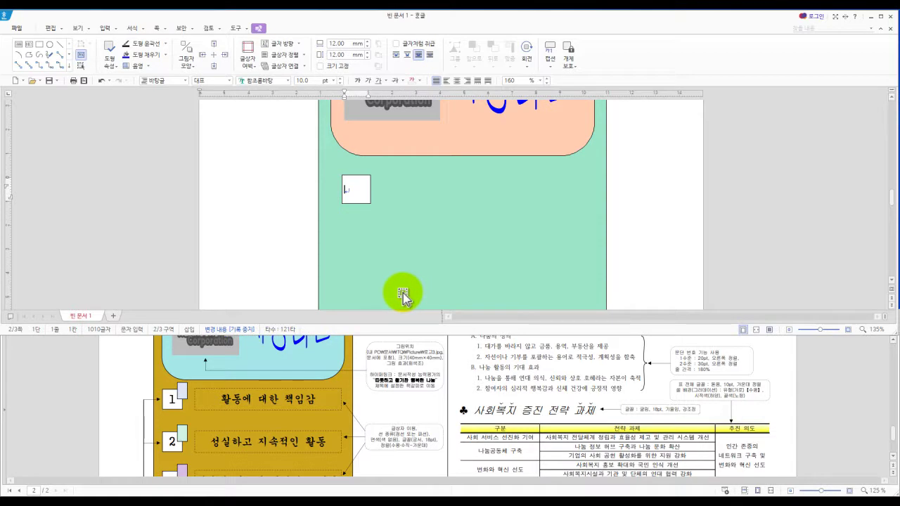
pyautogui.write('1')
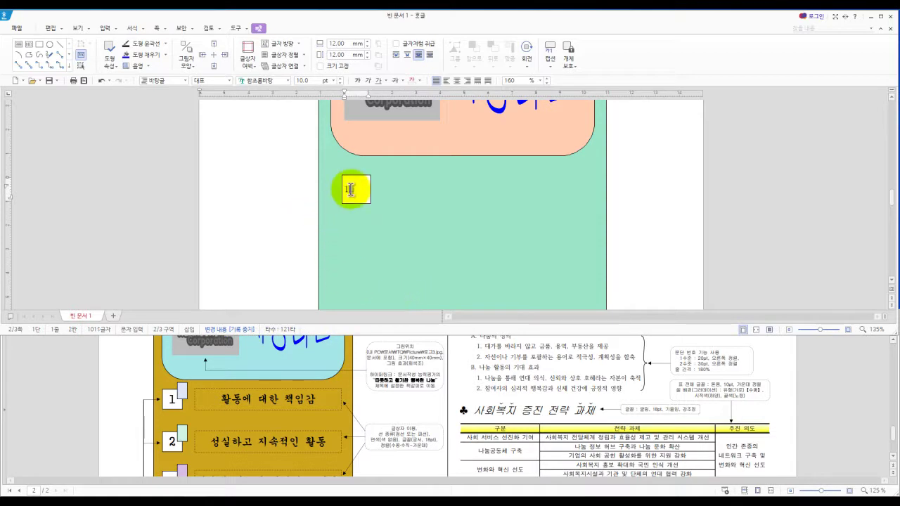
# Step: Format the number 1 in the square as 궁서, 20 pt, centre-aligned
pyautogui.doubleClick(350, 190)
pyautogui.scroll(-3, 253, 422)
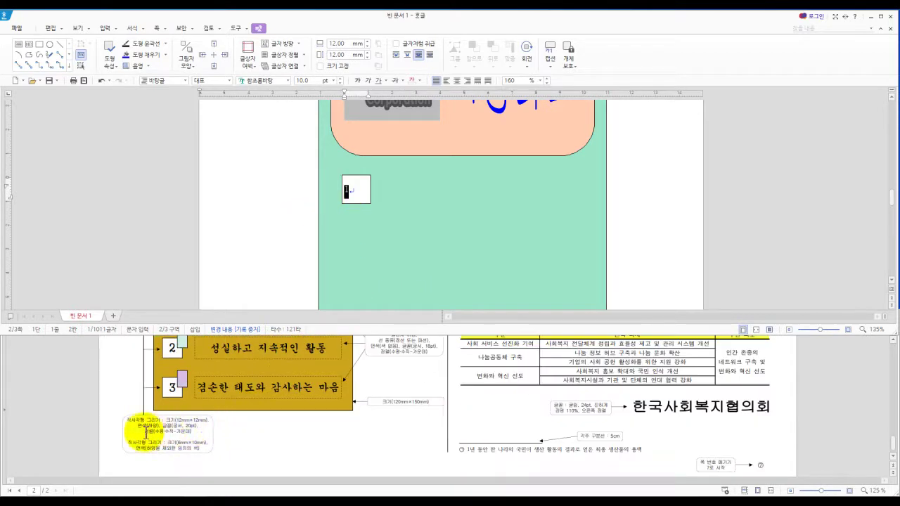
pyautogui.click(288, 81)
pyautogui.scroll(15, 335, 207)
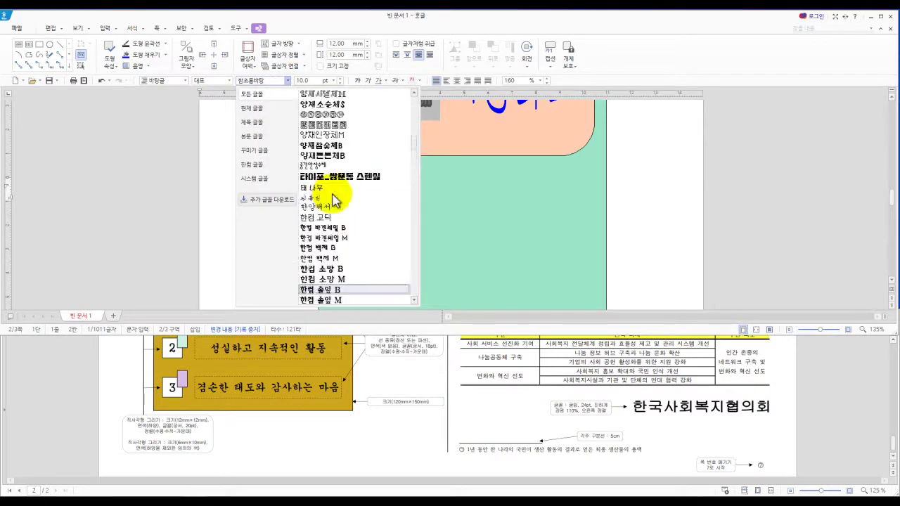
pyautogui.scroll(5, 330, 211)
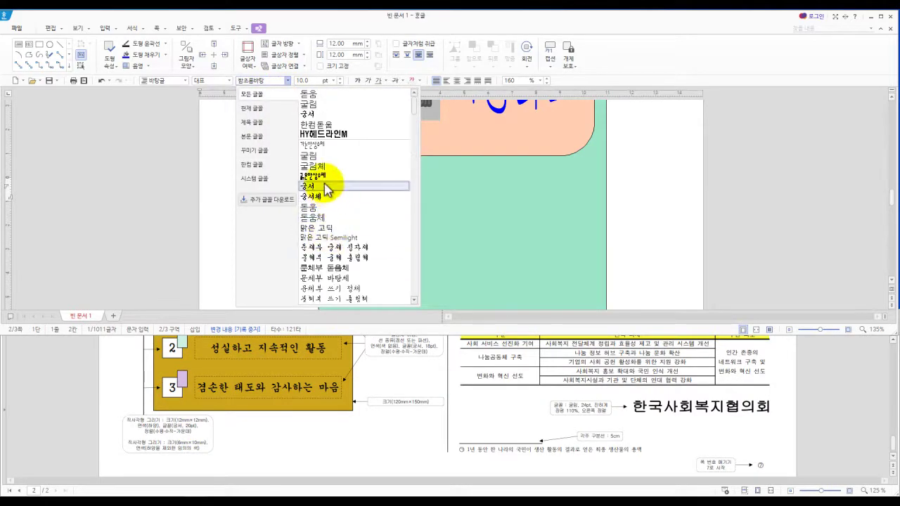
pyautogui.click(328, 187)
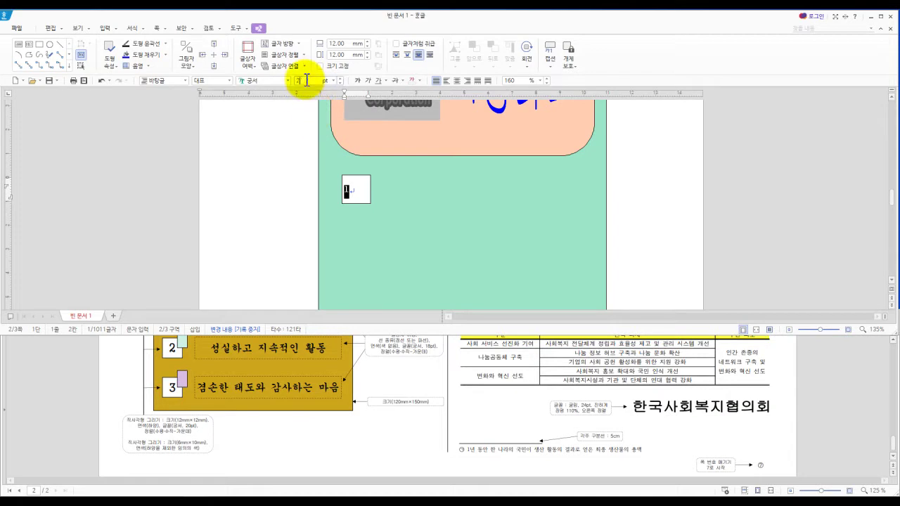
pyautogui.press('Return')
pyautogui.click(457, 80)
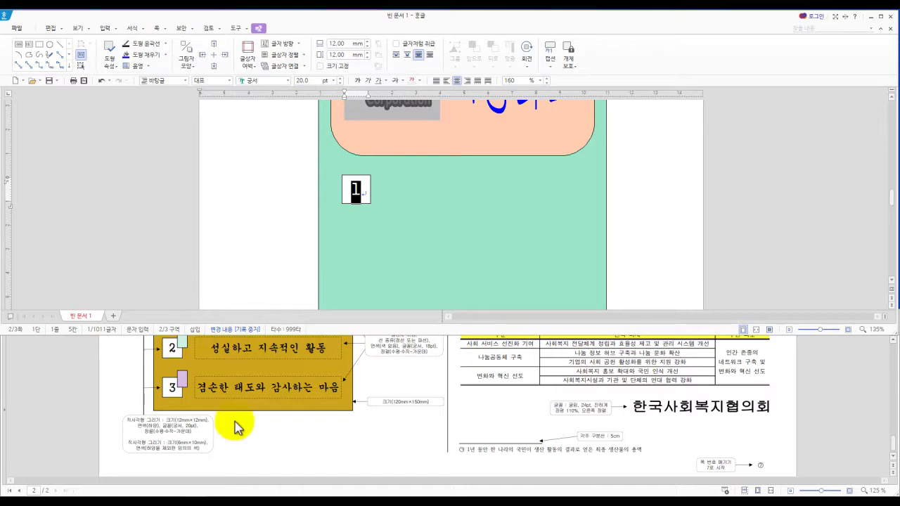
# Step: Shift the square numbered 1 closer to the green frame's left edge and slightly lower, following the sample layout
pyautogui.scroll(2, 197, 444)
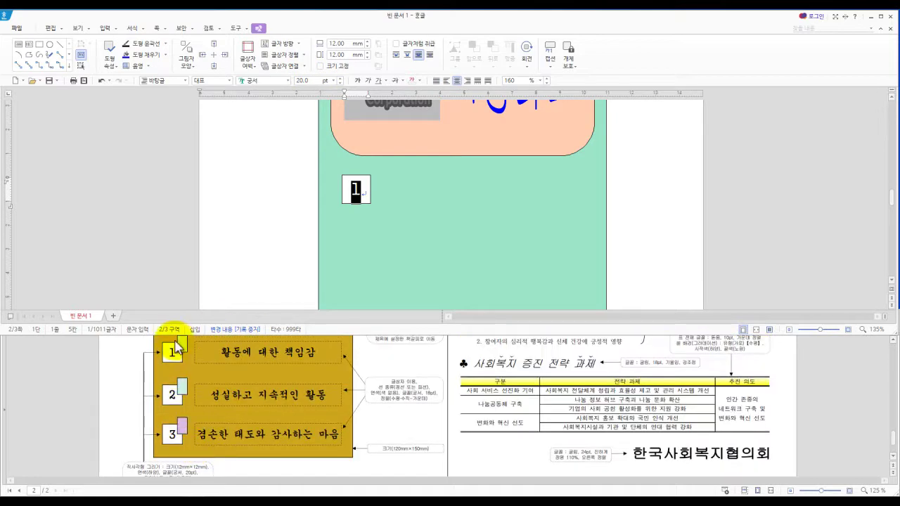
pyautogui.scroll(-2, 214, 388)
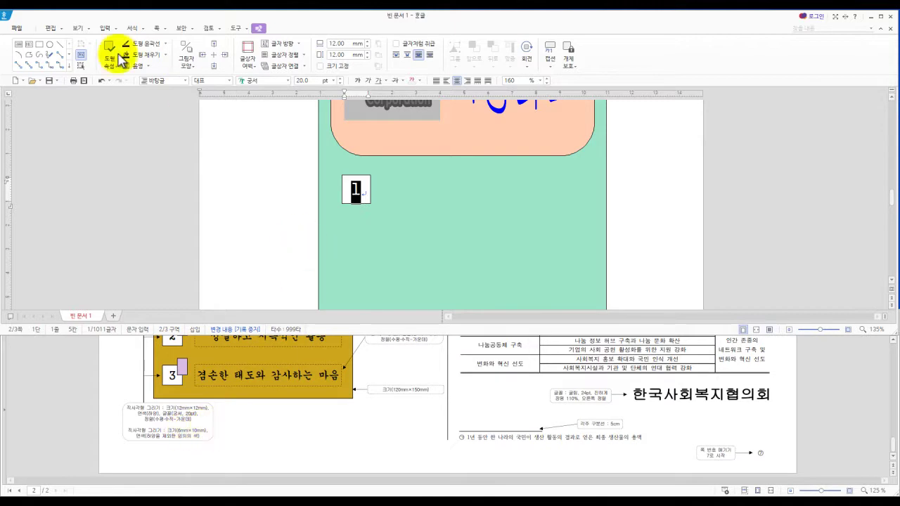
pyautogui.click(39, 44)
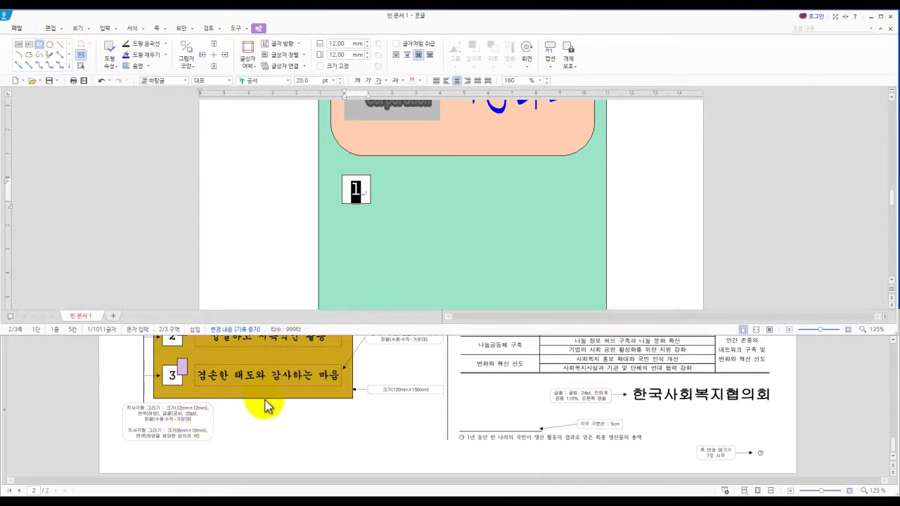
pyautogui.scroll(5, 291, 391)
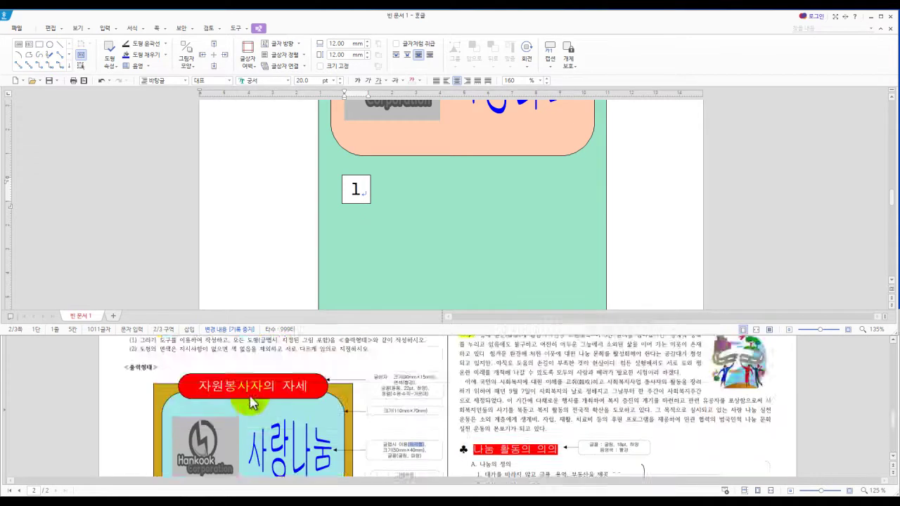
pyautogui.click(367, 290)
pyautogui.click(349, 204)
pyautogui.click(349, 204)
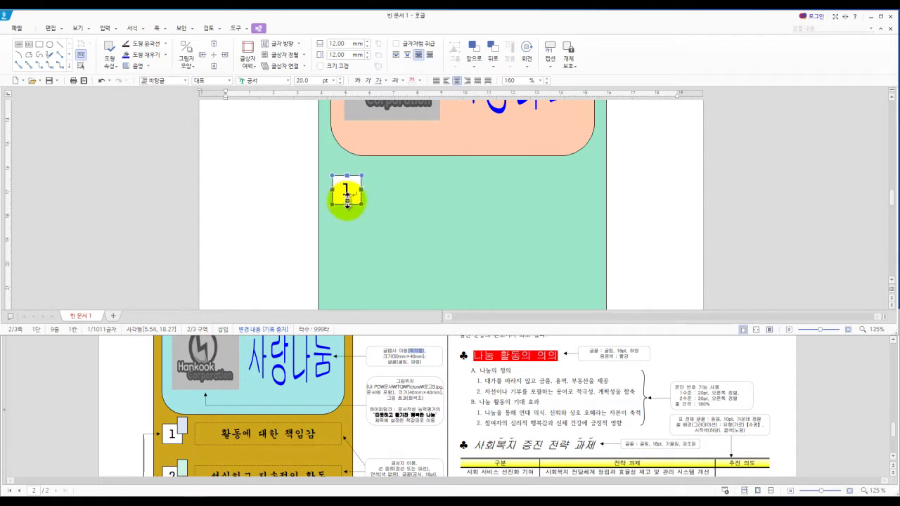
pyautogui.moveTo(346, 196); pyautogui.dragTo(359, 160)
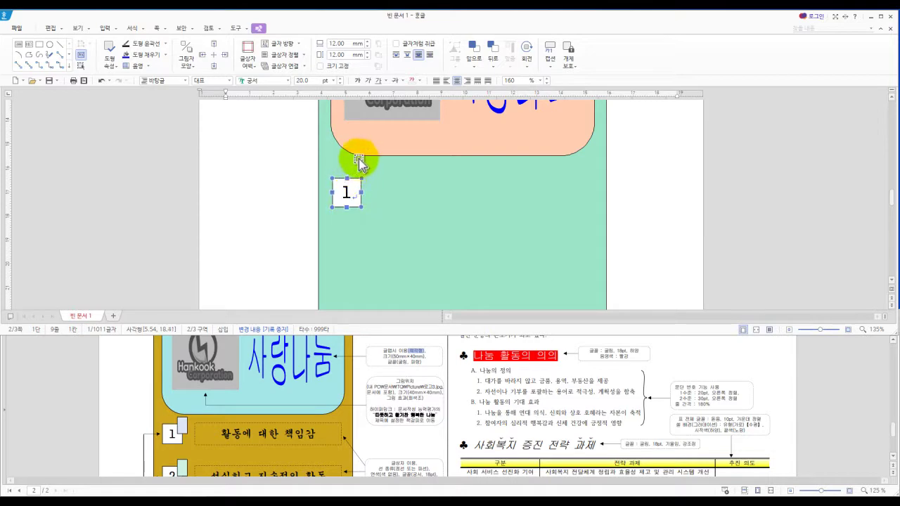
# Step: Draw a small rectangle over the upper-right corner of the square numbered 1 and size it 6 mm wide by 10 mm high
pyautogui.click(40, 44)
pyautogui.moveTo(351, 166); pyautogui.dragTo(369, 190)
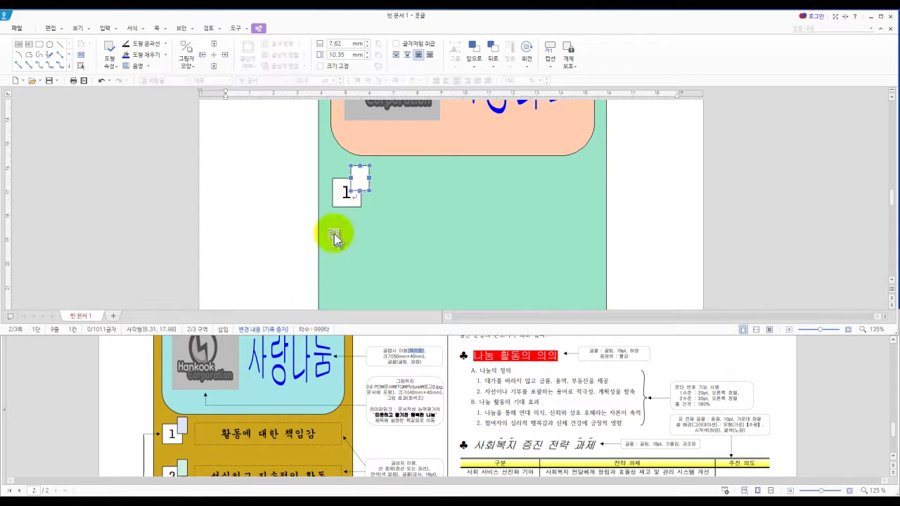
pyautogui.doubleClick(360, 184)
pyautogui.scroll(-4, 264, 404)
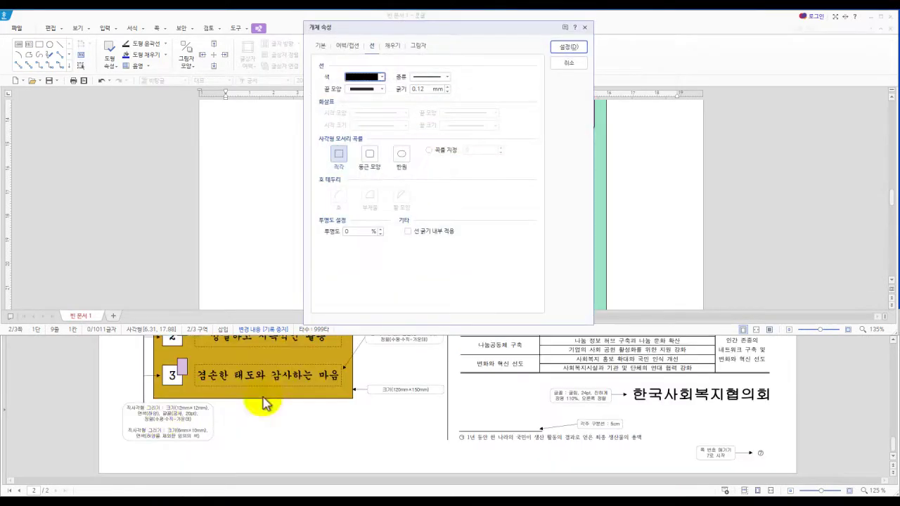
pyautogui.click(322, 46)
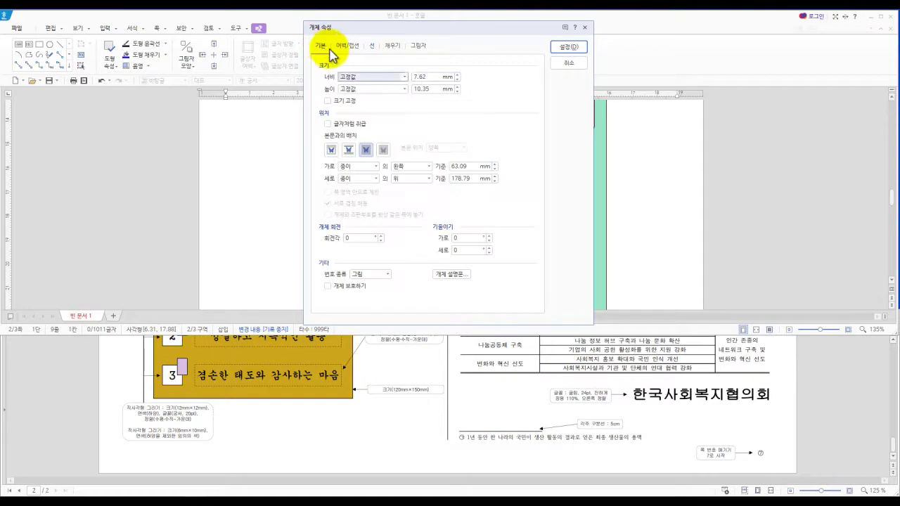
pyautogui.click(424, 76)
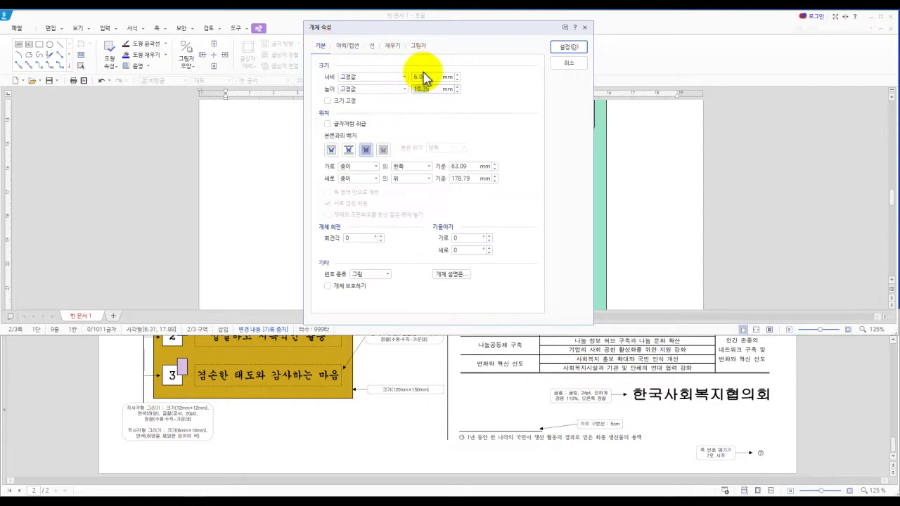
pyautogui.write('6.00')
# Step: Give the small rectangle a light gold face colour and apply its properties
pyautogui.click(391, 45)
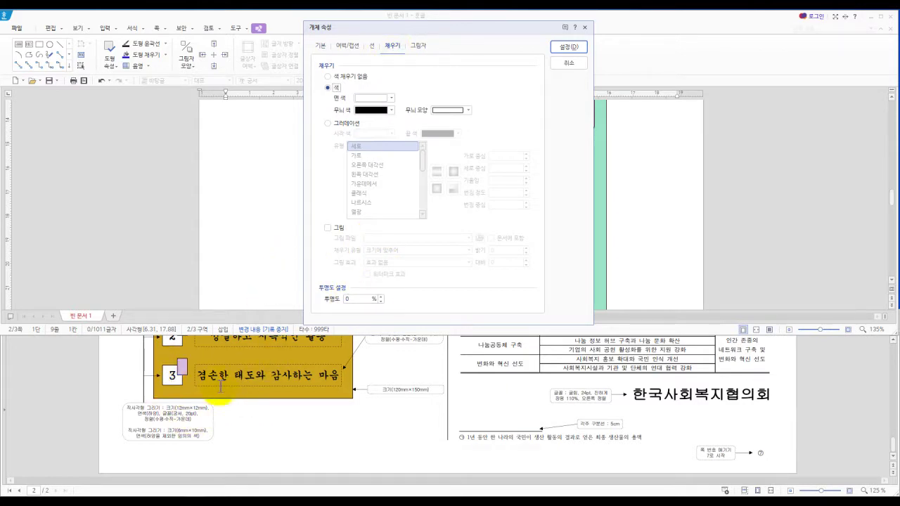
pyautogui.click(391, 98)
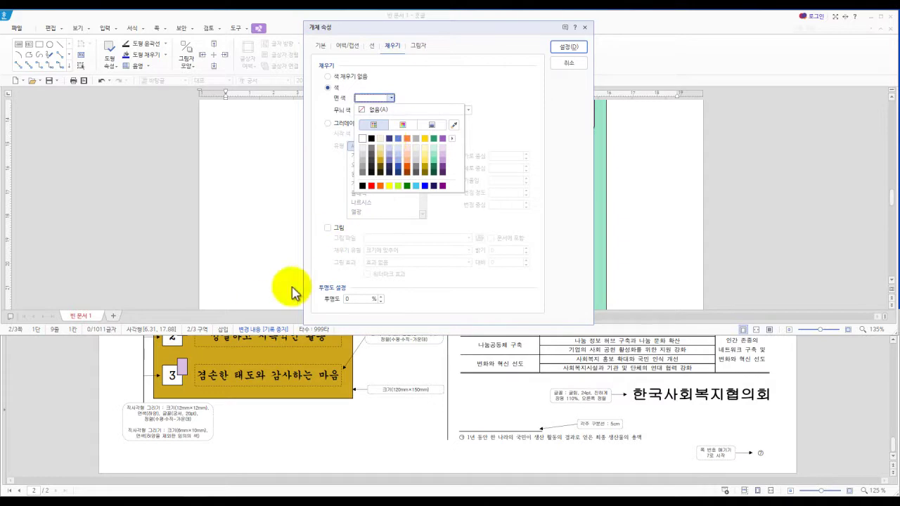
pyautogui.click(380, 149)
pyautogui.click(567, 50)
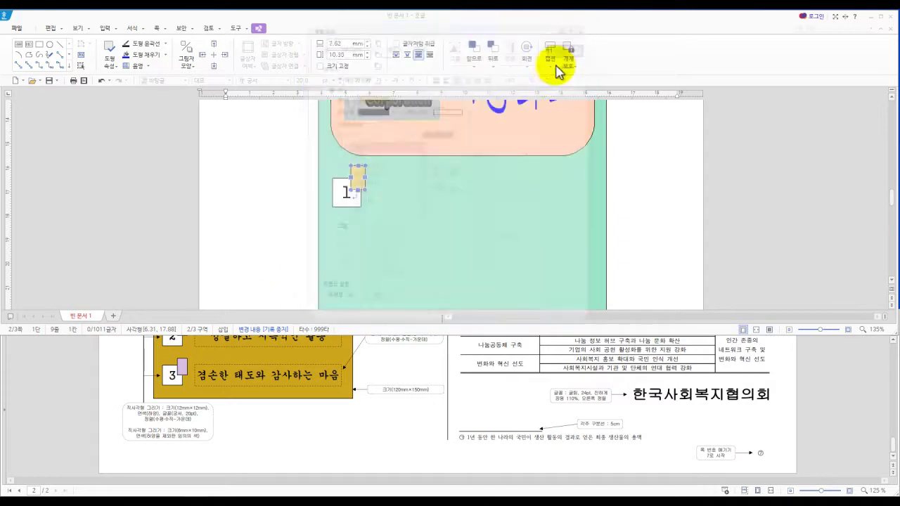
# Step: Nudge the small gold rectangle slightly up and to the right against the square numbered 1, following the sample layout
pyautogui.scroll(4, 303, 343)
pyautogui.scroll(-1, 304, 343)
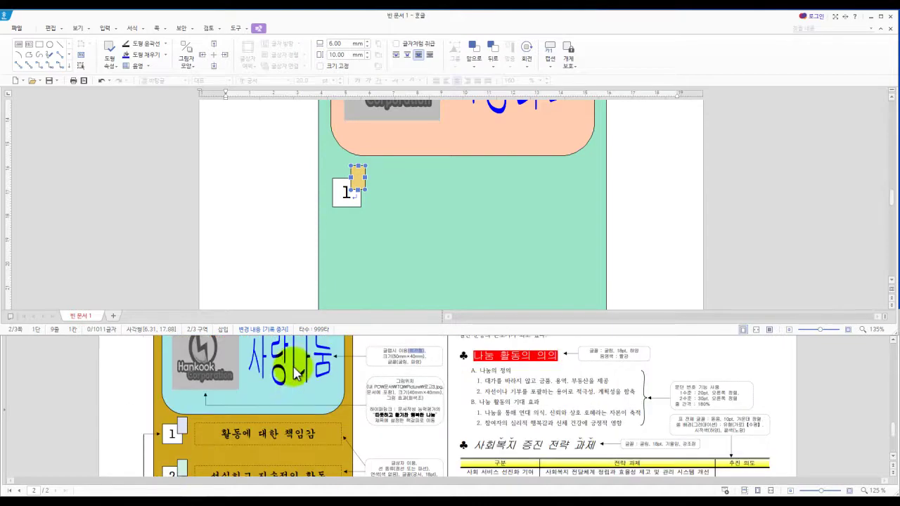
pyautogui.press('Up')
pyautogui.press('Right')
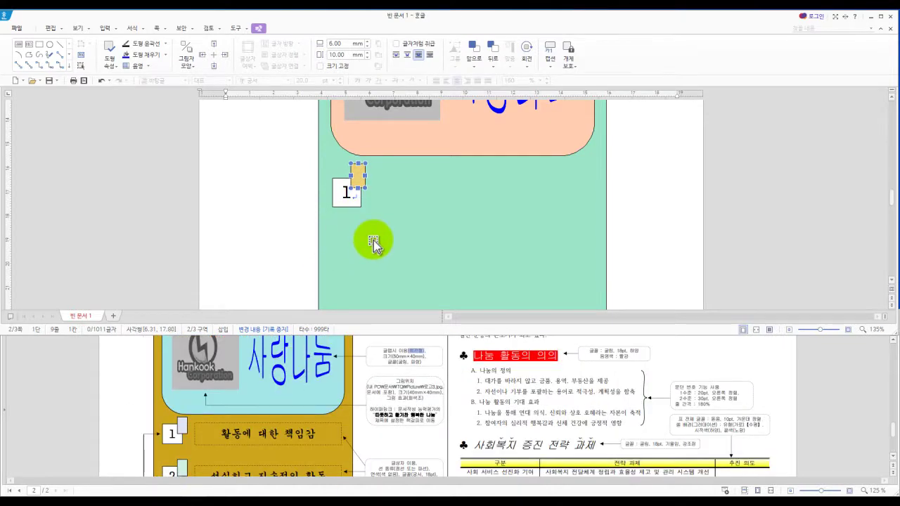
pyautogui.press('Right')
# Step: Draw a text box about 84 mm by 13 mm beside the square numbered 1 and enter 겸손한 태도와 감사하는 마음
pyautogui.scroll(-1, 294, 456)
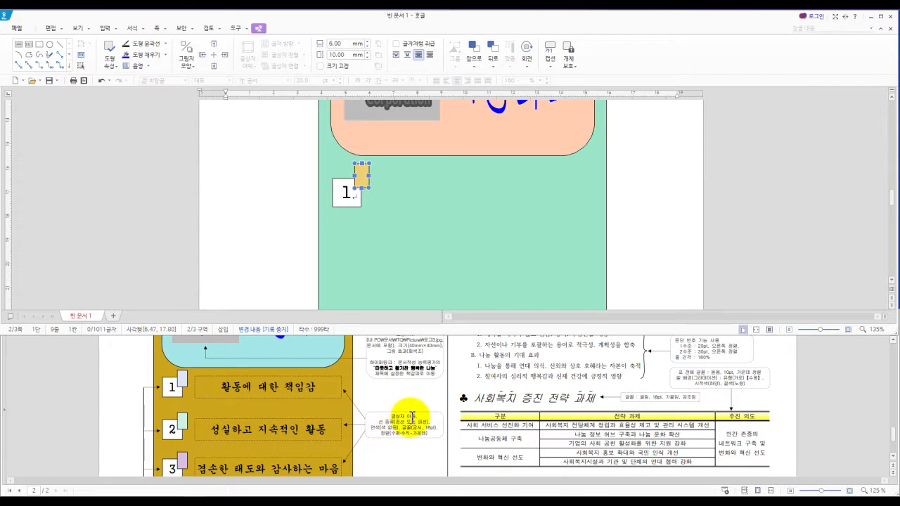
pyautogui.click(18, 44)
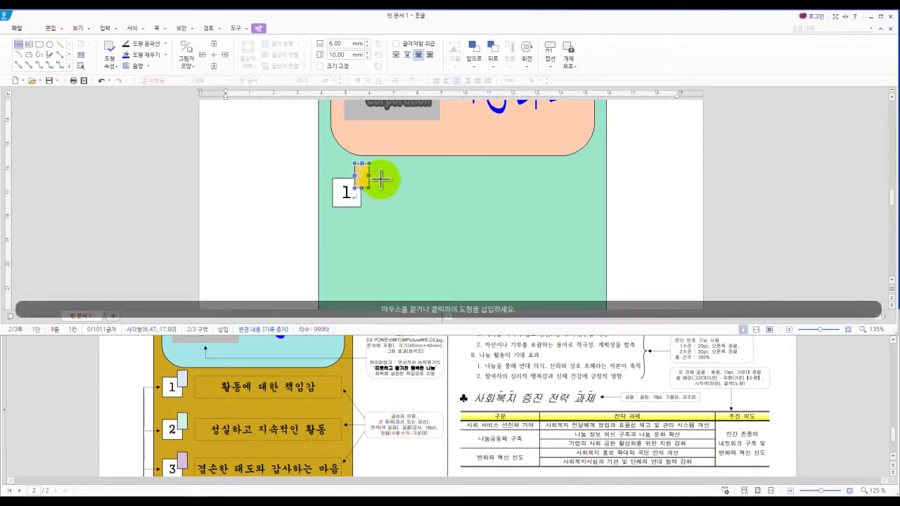
pyautogui.moveTo(380, 180); pyautogui.dragTo(580, 210)
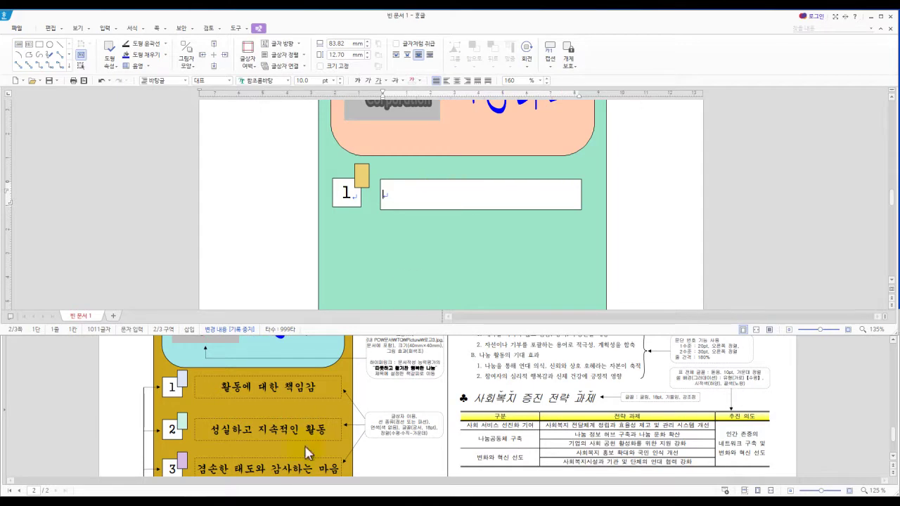
pyautogui.scroll(-2, 315, 435)
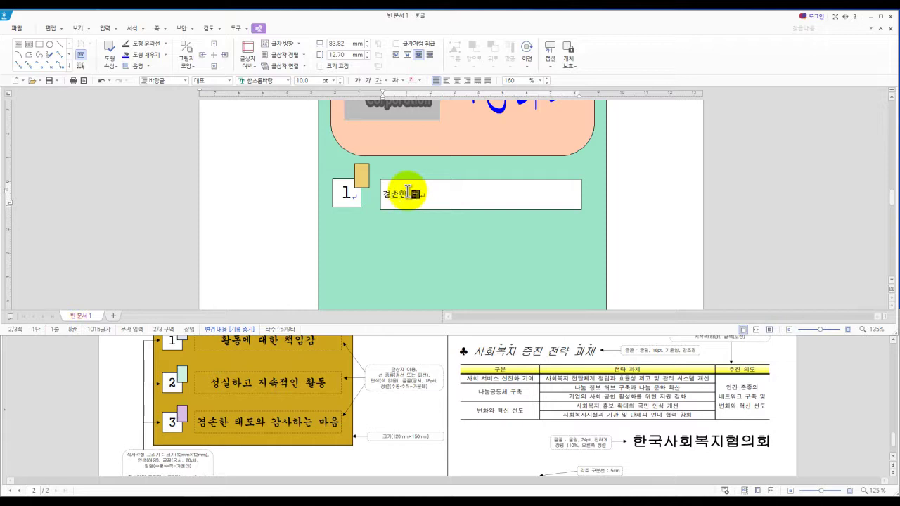
pyautogui.write('도와 감사하는 마음')
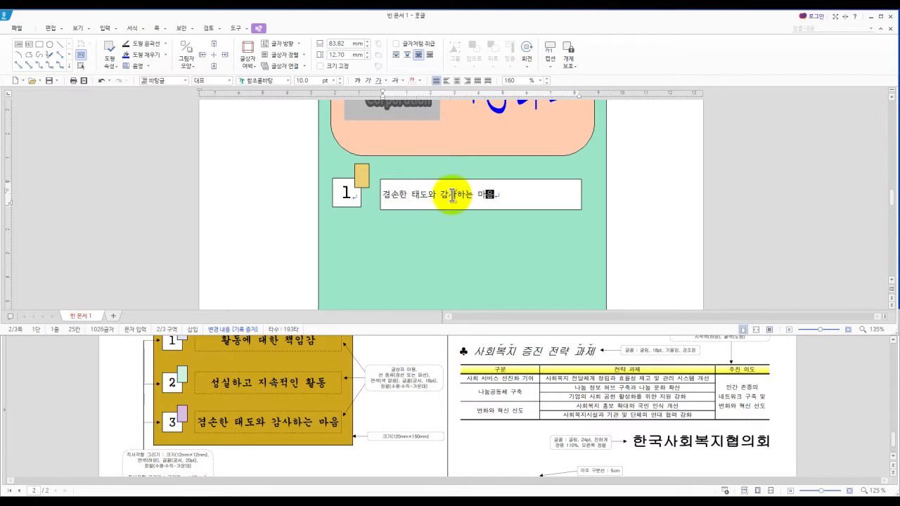
# Step: Format the text box's wording as 궁서, 18 pt, centre-aligned
pyautogui.hotkey('shift', 'Home')
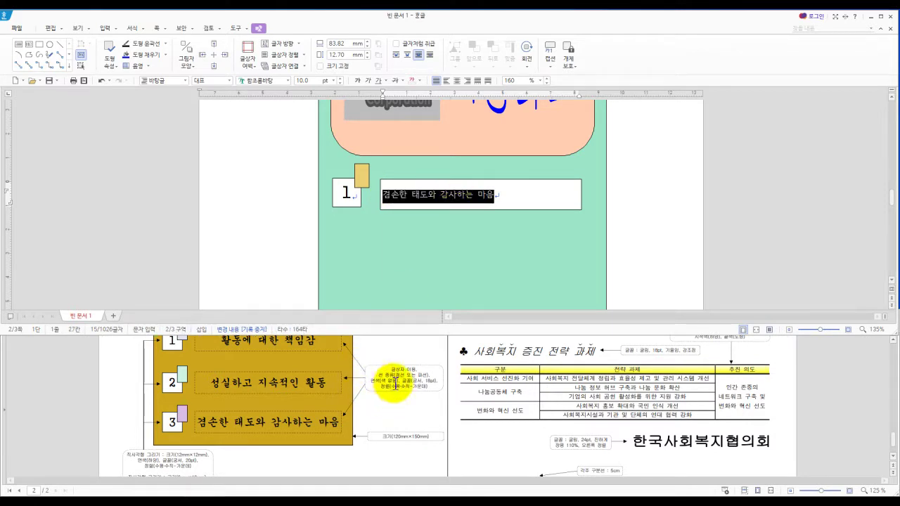
pyautogui.click(287, 80)
pyautogui.moveTo(415, 188); pyautogui.dragTo(422, 115)
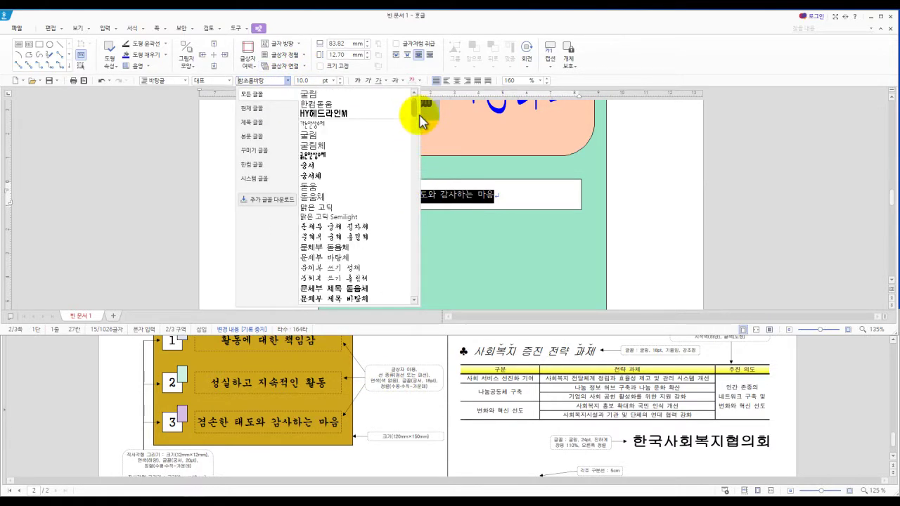
pyautogui.click(366, 167)
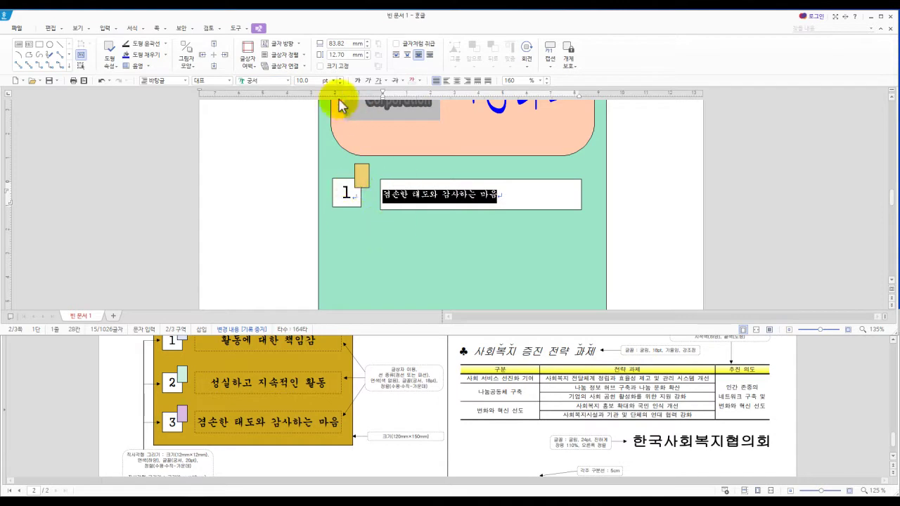
pyautogui.click(300, 83)
pyautogui.write('18')
pyautogui.press('Return')
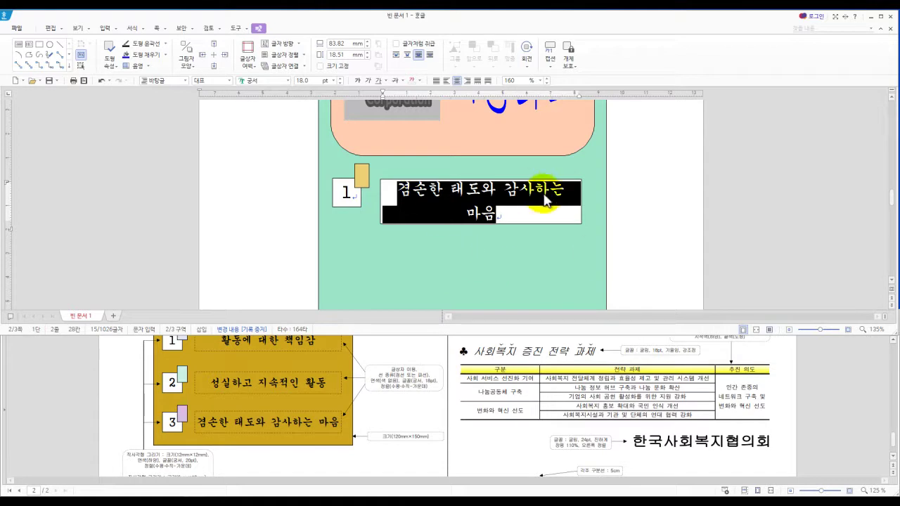
pyautogui.moveTo(574, 206); pyautogui.dragTo(573, 295)
pyautogui.moveTo(574, 295); pyautogui.dragTo(377, 412)
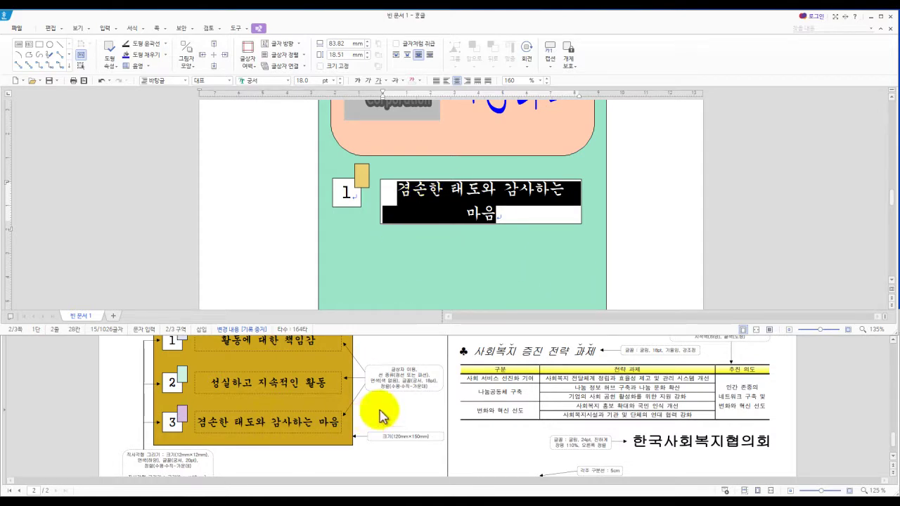
pyautogui.moveTo(528, 205); pyautogui.dragTo(569, 168)
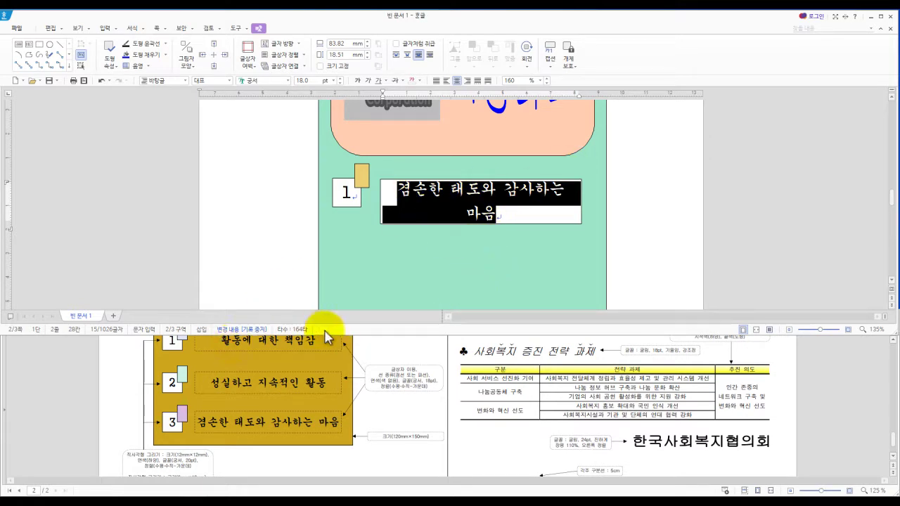
# Step: Resize the text box to about 88 mm wide and 12 mm high so its wording fits on one line
pyautogui.moveTo(492, 212); pyautogui.dragTo(468, 182)
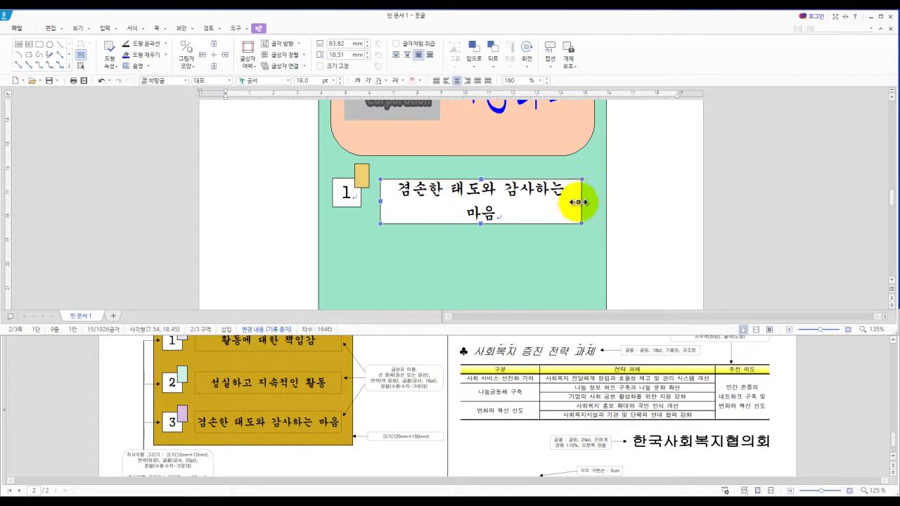
pyautogui.moveTo(581, 202); pyautogui.dragTo(596, 202)
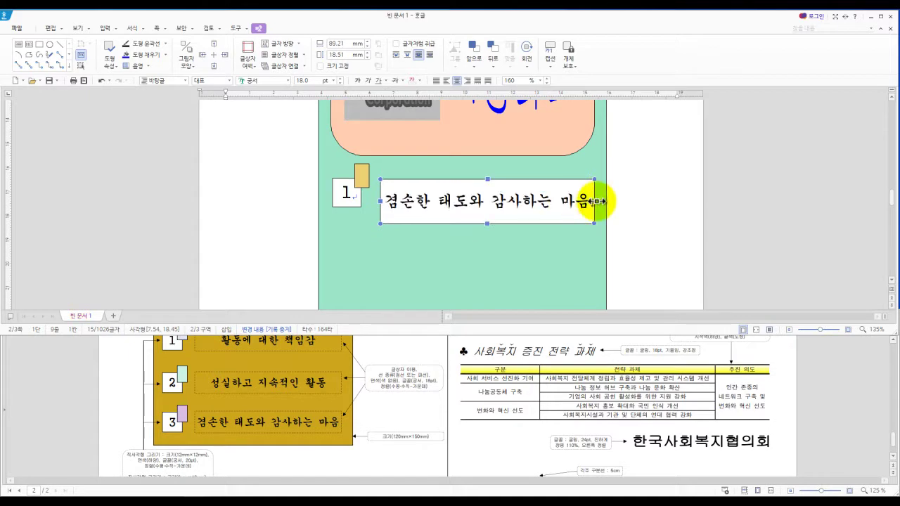
pyautogui.moveTo(488, 220); pyautogui.dragTo(484, 207)
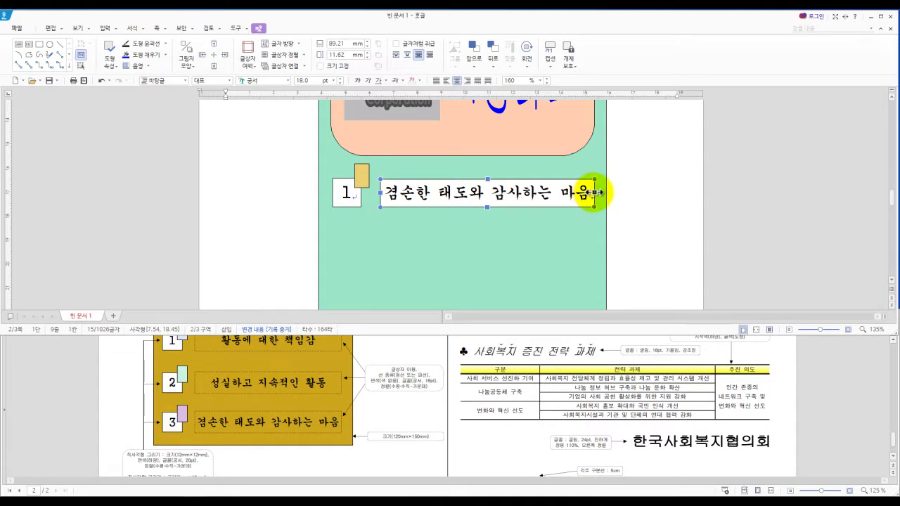
pyautogui.moveTo(594, 192); pyautogui.dragTo(591, 192)
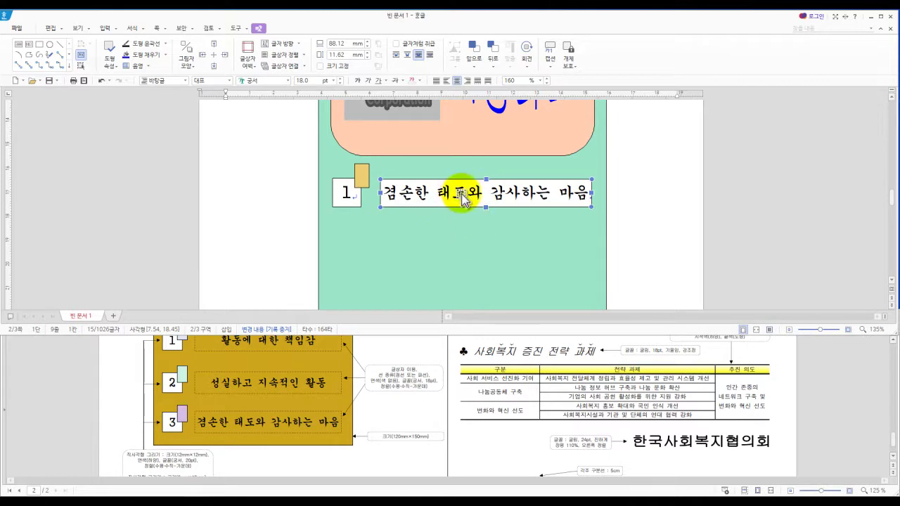
# Step: Set the text box to no fill with a dashed outline and apply the properties
pyautogui.doubleClick(462, 198)
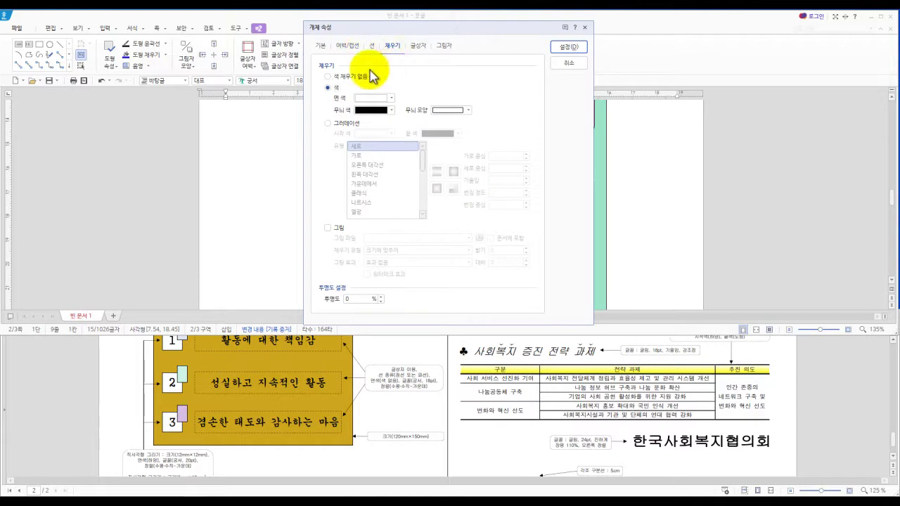
pyautogui.click(349, 77)
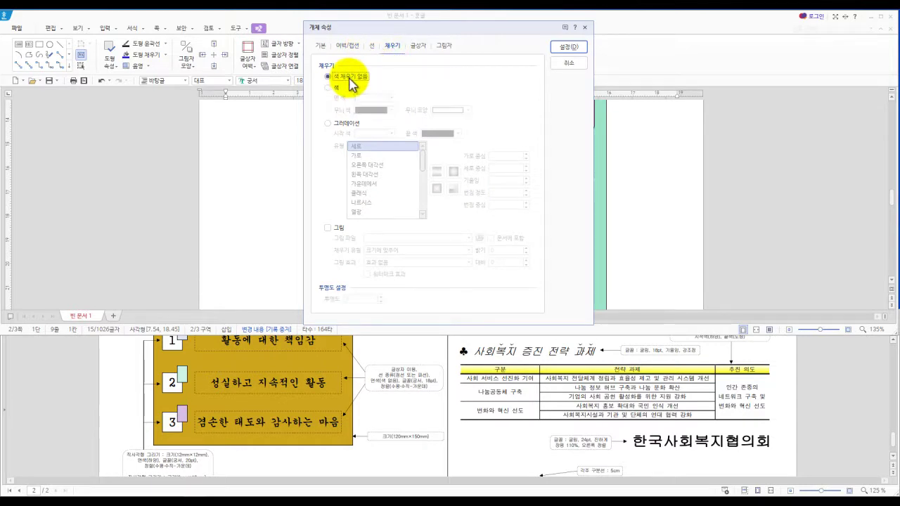
pyautogui.click(372, 46)
pyautogui.click(431, 78)
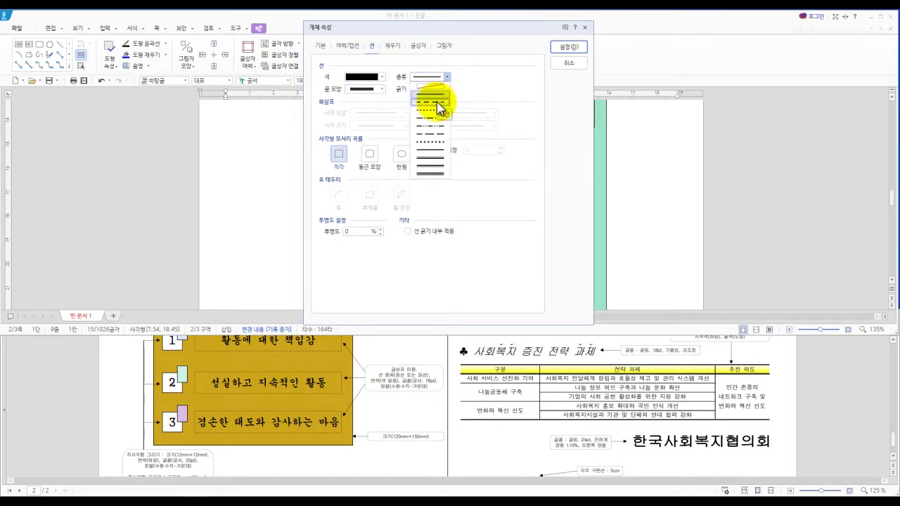
pyautogui.click(437, 103)
pyautogui.click(566, 47)
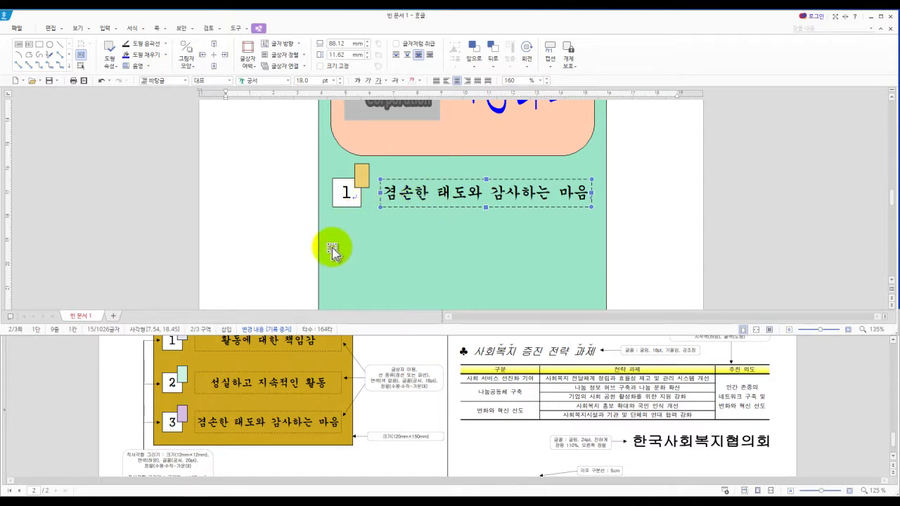
# Step: Duplicate the numbered square, gold rectangle and text box together, one copy near the green frame's lower edge and one midway
pyautogui.keyDown('shift'); pyautogui.click(361, 186); pyautogui.keyUp('shift')
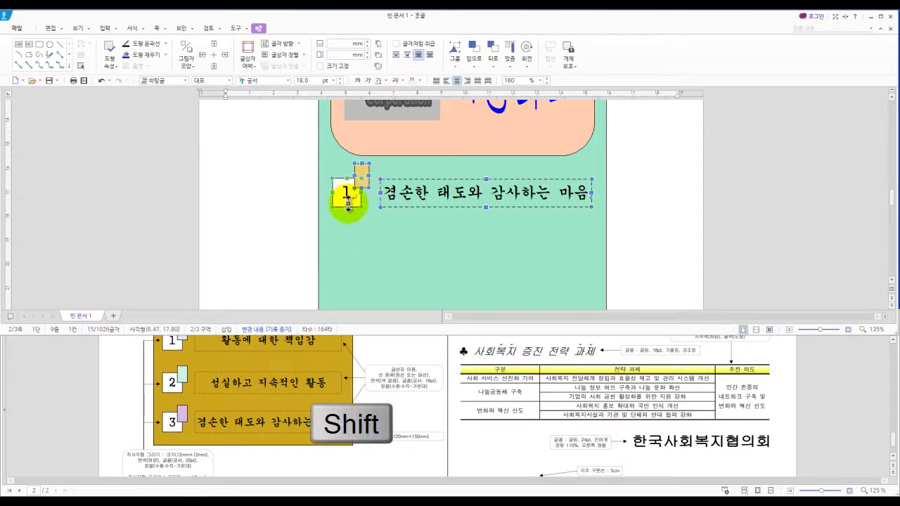
pyautogui.keyDown('shift'); pyautogui.click(347, 201); pyautogui.keyUp('shift')
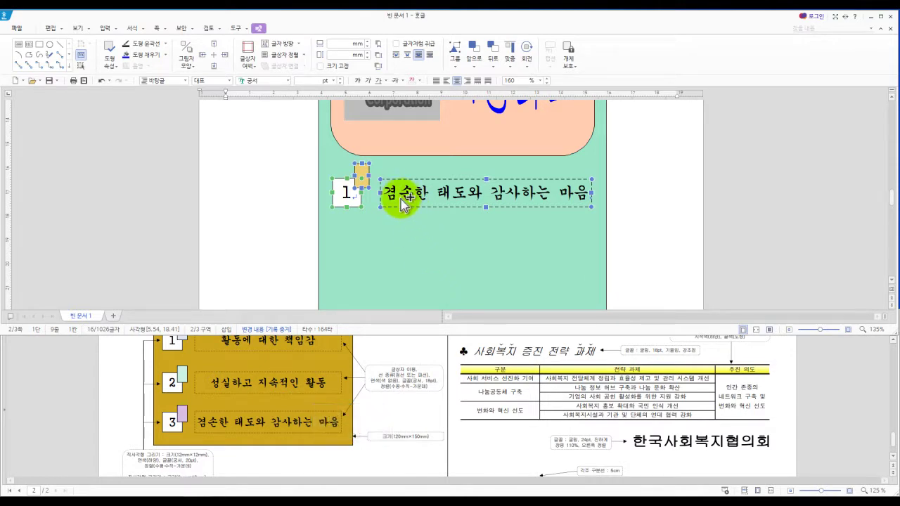
pyautogui.moveTo(401, 198); pyautogui.dragTo(402, 219)
pyautogui.scroll(-1, 402, 258)
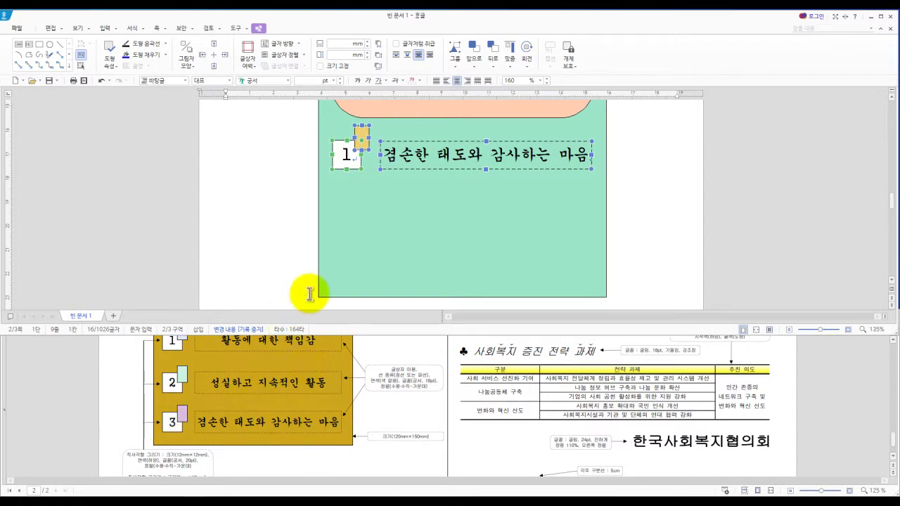
pyautogui.moveTo(351, 164); pyautogui.dragTo(362, 274)
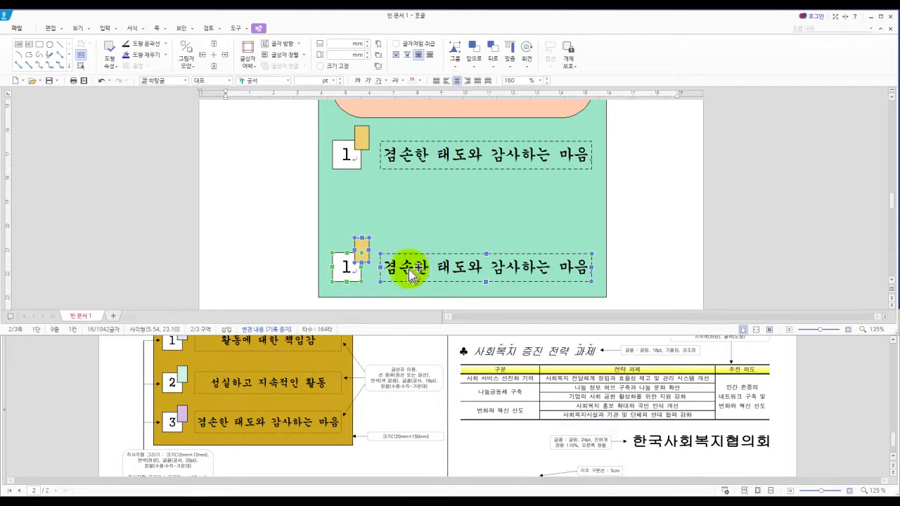
pyautogui.moveTo(408, 265); pyautogui.dragTo(414, 219)
pyautogui.moveTo(416, 216); pyautogui.dragTo(414, 211)
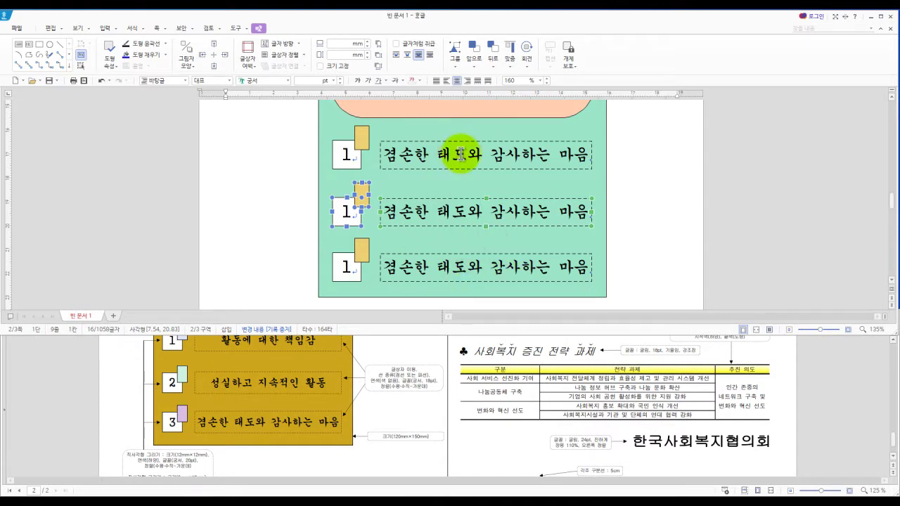
# Step: Renumber the middle square as 2 and the lowest square as 3
pyautogui.click(345, 152)
pyautogui.click(347, 214)
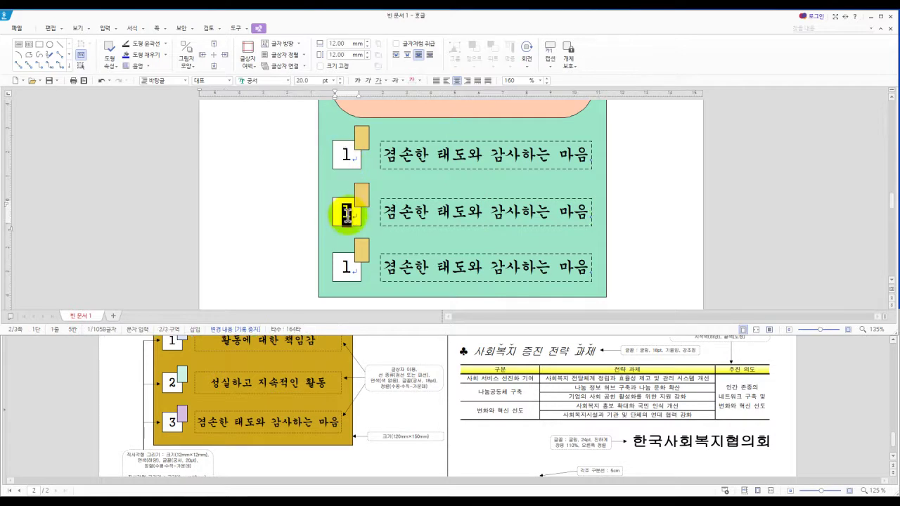
pyautogui.write('2')
pyautogui.click(346, 268)
pyautogui.doubleClick(348, 268)
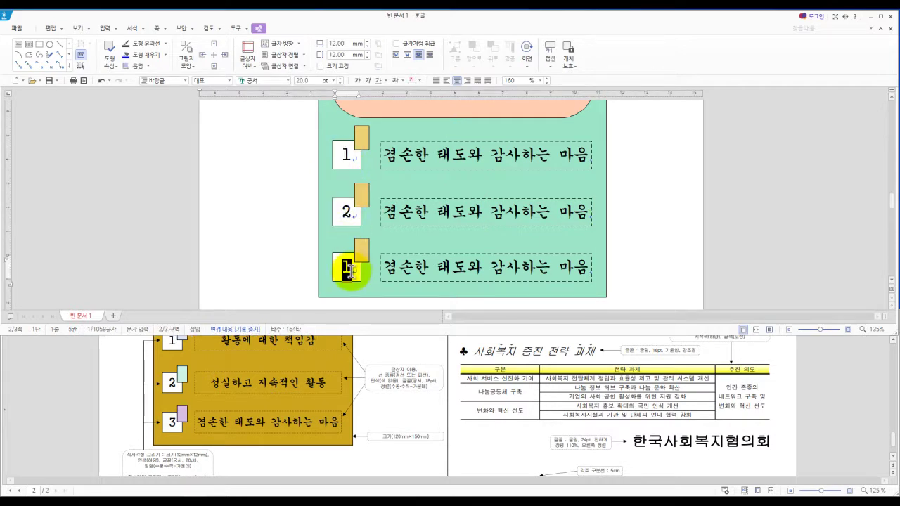
pyautogui.write('3')
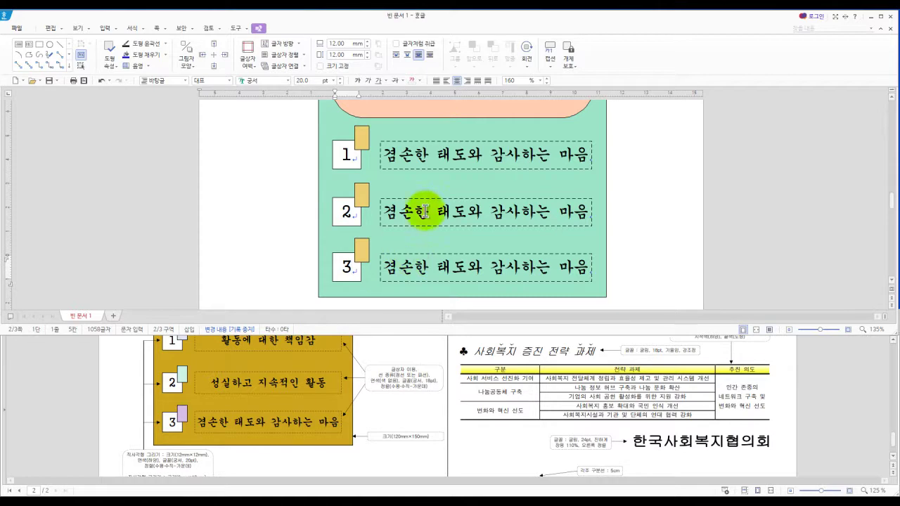
# Step: Replace the wording in row 1's dashed text box with 활동에 대한 책임감
pyautogui.scroll(1, 281, 393)
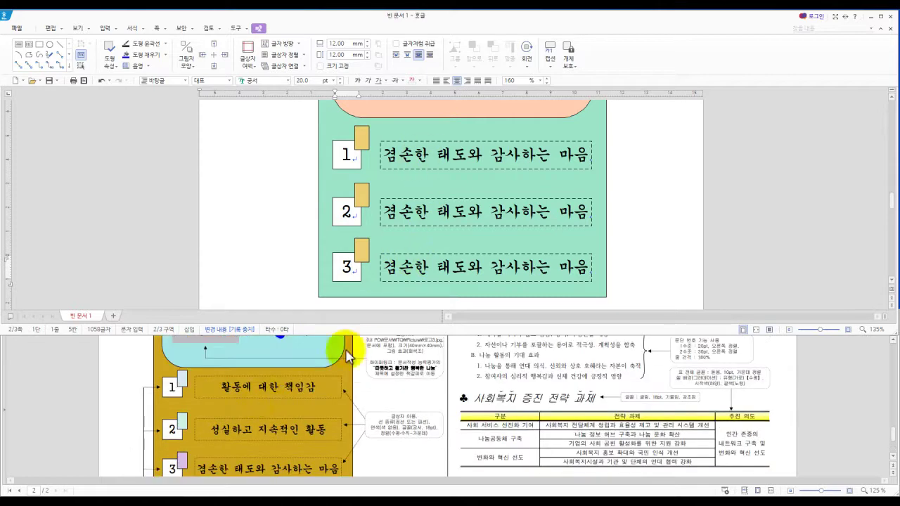
pyautogui.click(447, 160)
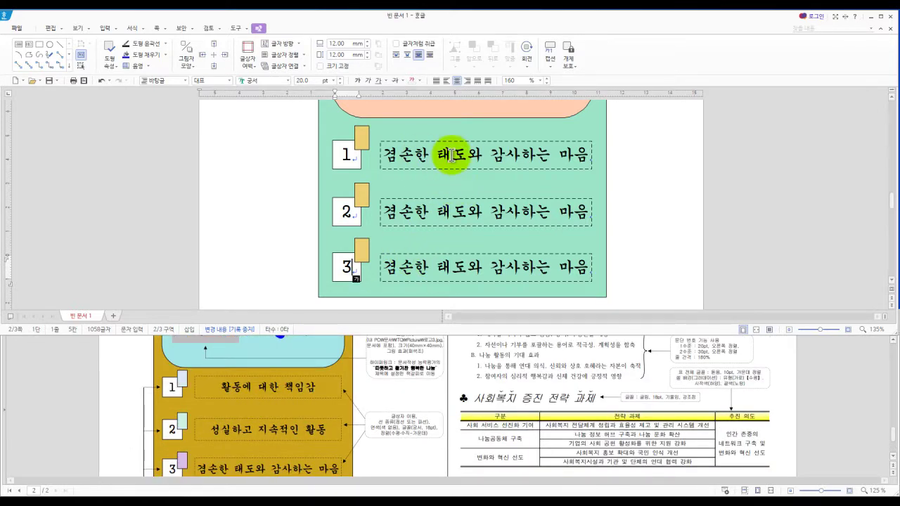
pyautogui.tripleClick(451, 156)
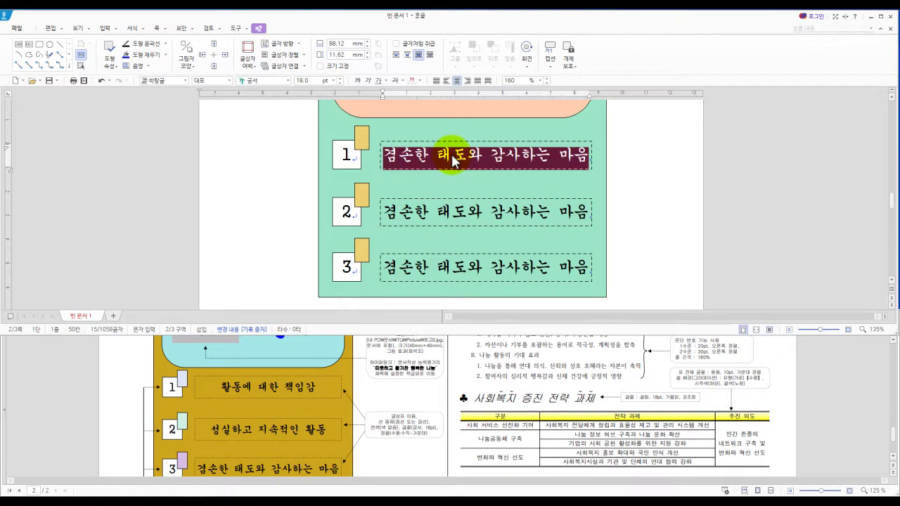
pyautogui.write('활')
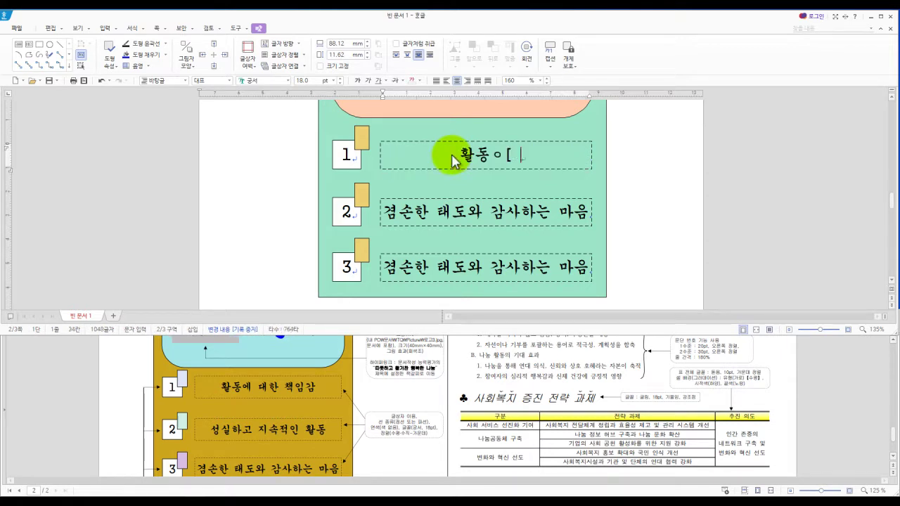
pyautogui.write('동에 필요한')
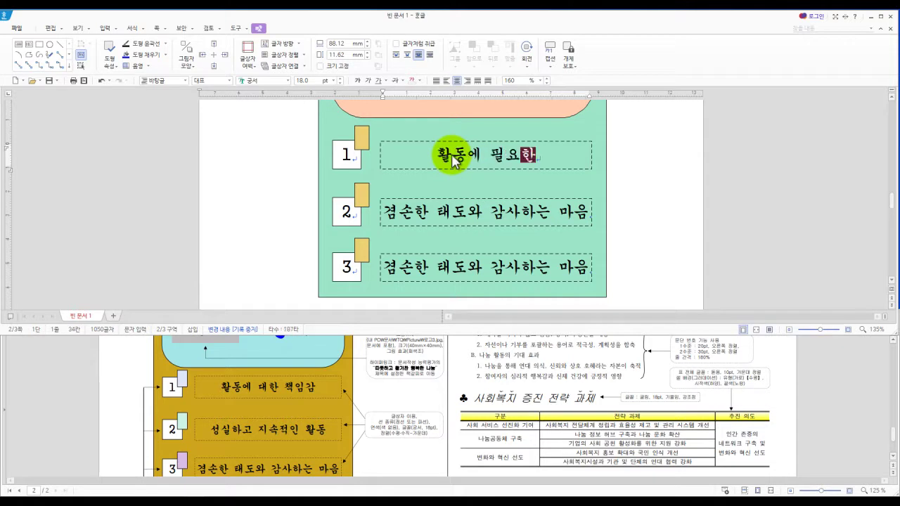
pyautogui.press('BackSpace')
pyautogui.press('BackSpace')
pyautogui.press('BackSpace')
pyautogui.write('ㄷ')
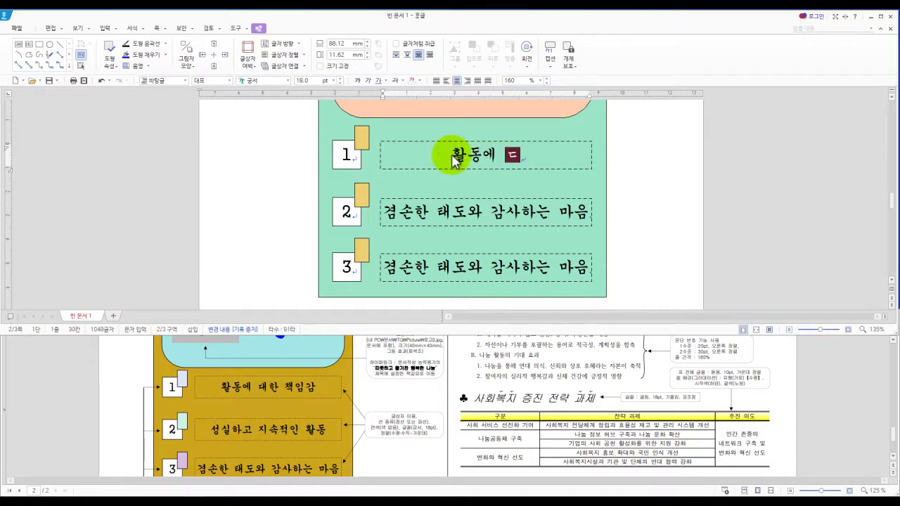
pyautogui.write('한 ')
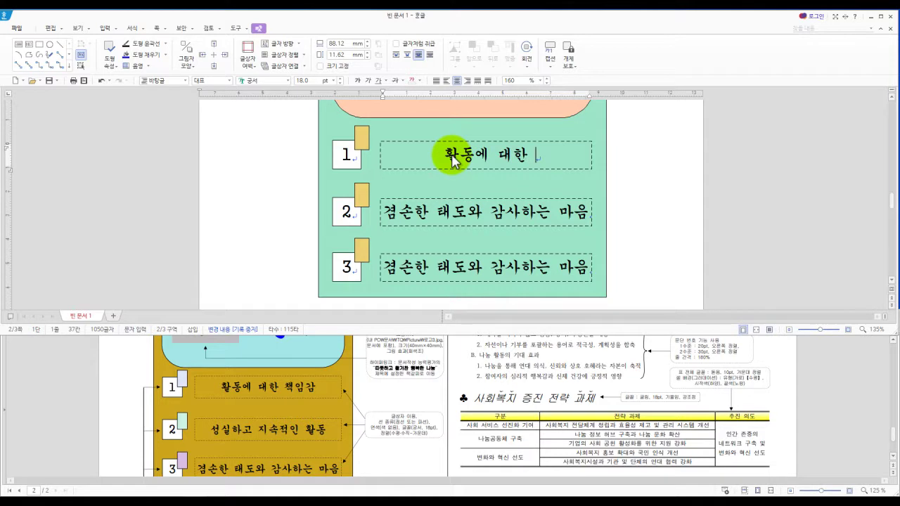
pyautogui.write('ㅍ')
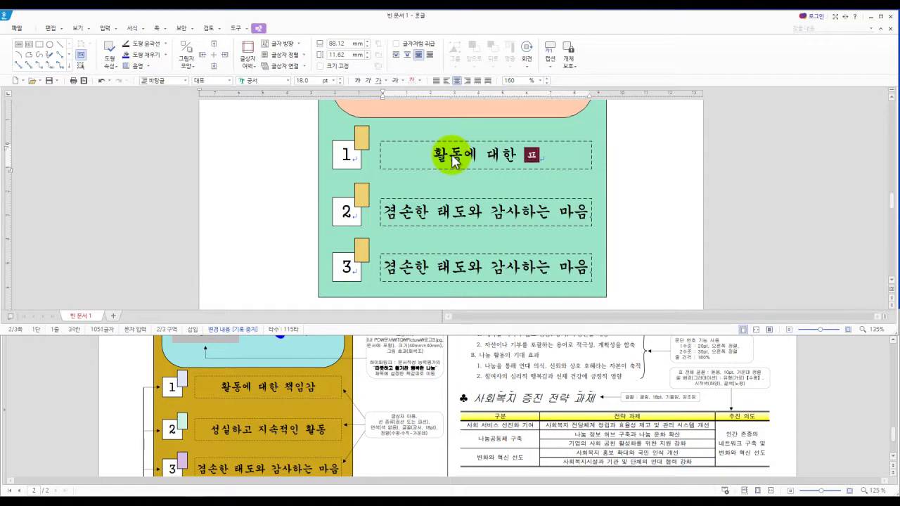
pyautogui.write('ㄱ임ㄱ')
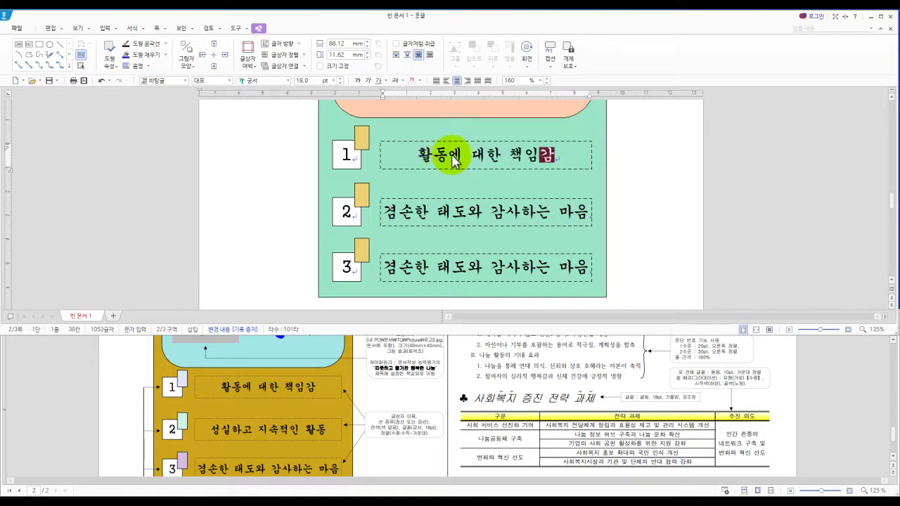
# Step: Replace the wording in row 2's dashed text box with 성실하고 지속적인 활동
pyautogui.tripleClick(475, 212)
pyautogui.write('서')
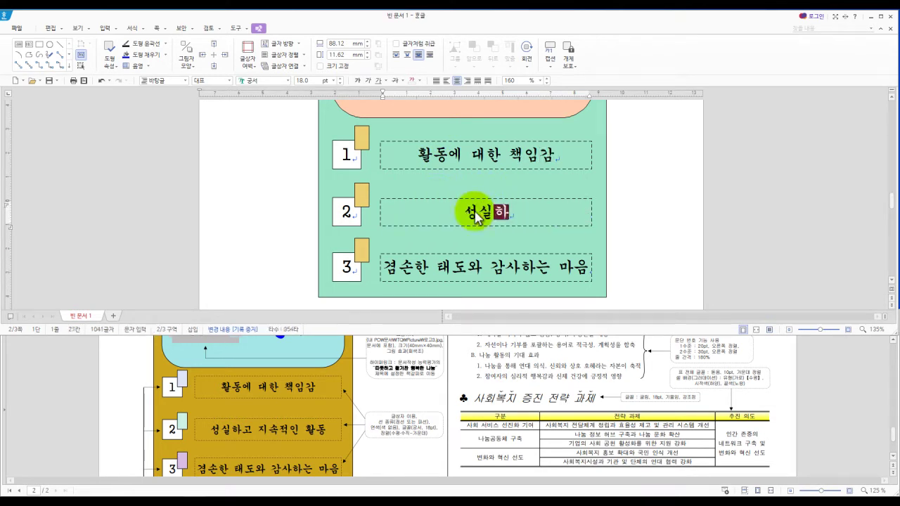
pyautogui.write('실하고 지')
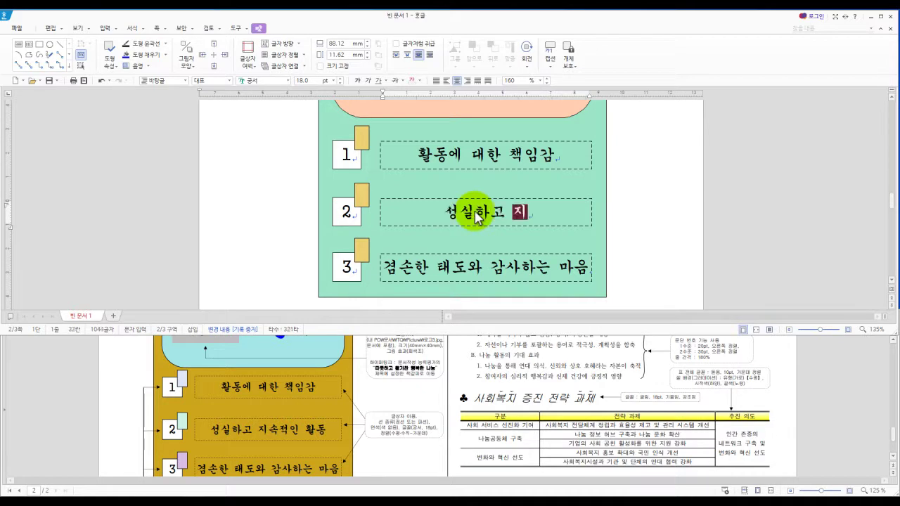
pyautogui.write('속적이ㄴ ')
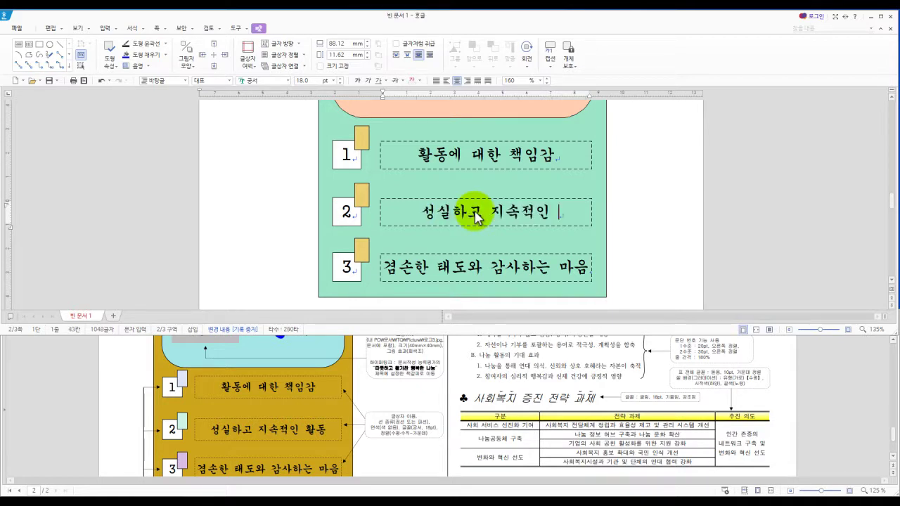
pyautogui.write('호')
pyautogui.write('동')
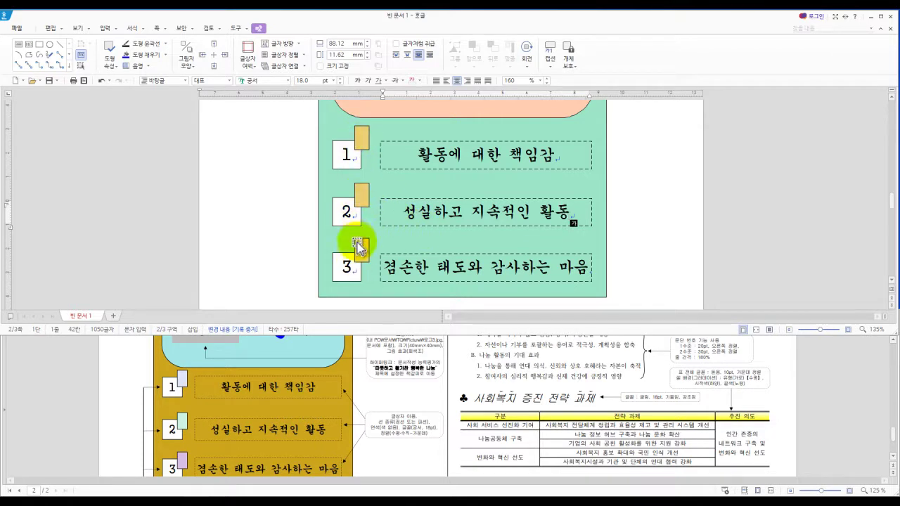
# Step: Change the fill of the small rectangle beside number 2 to yellow
pyautogui.doubleClick(358, 199)
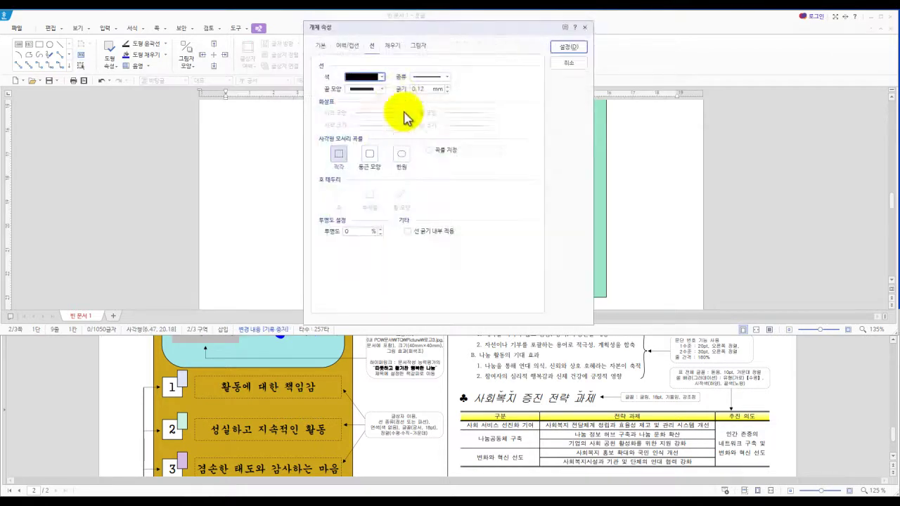
pyautogui.click(393, 46)
pyautogui.click(389, 97)
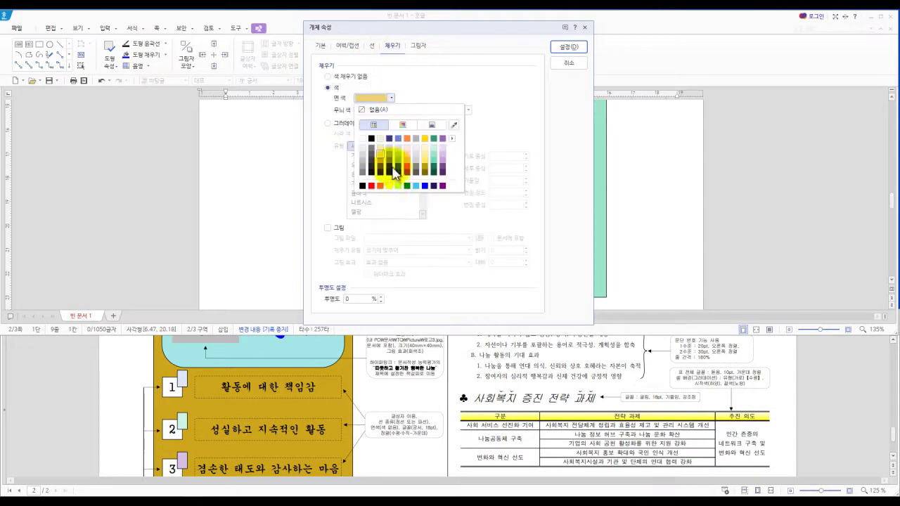
pyautogui.click(390, 186)
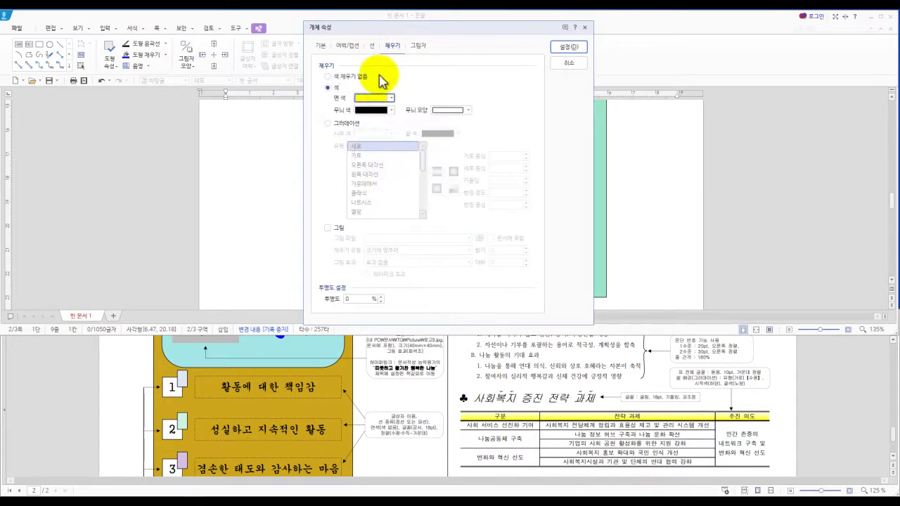
pyautogui.click(566, 48)
# Step: Change the fill of the small rectangle beside number 3 to blue and deselect it
pyautogui.doubleClick(362, 137)
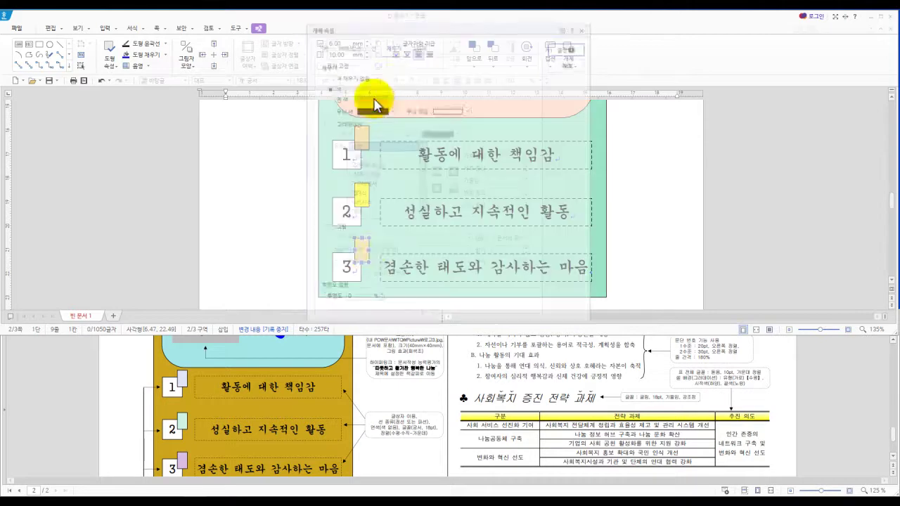
pyautogui.click(392, 98)
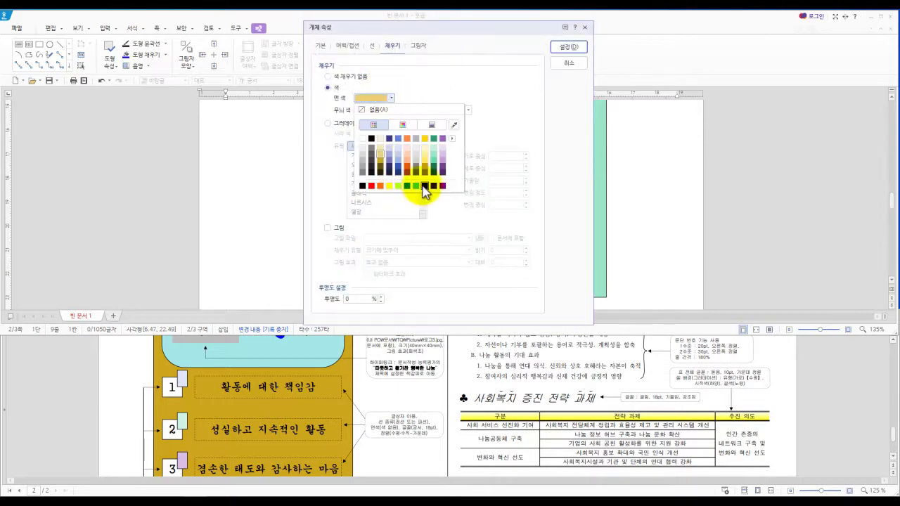
pyautogui.click(424, 186)
pyautogui.click(567, 47)
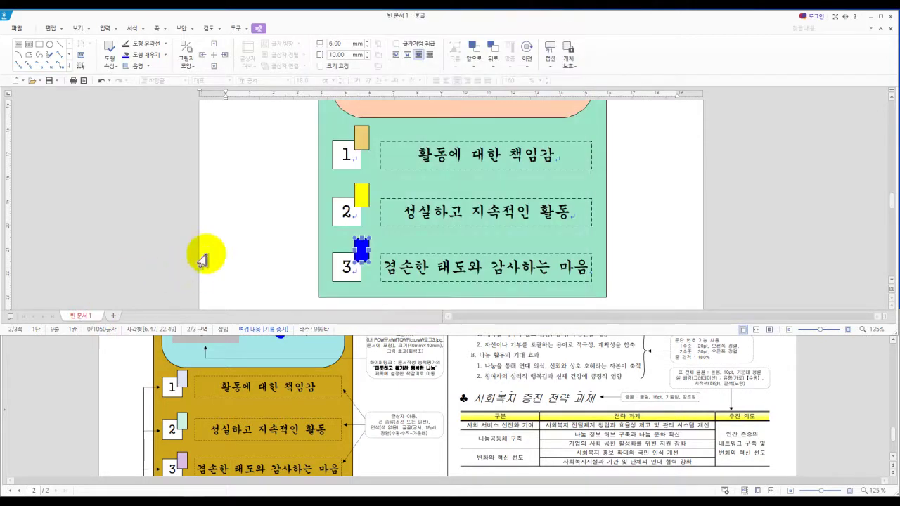
pyautogui.press('Escape')
# Step: Compare the whole drawing, from the item rows up to the title box, with question 4's sample output in the exam sheet
pyautogui.scroll(-6, 331, 258)
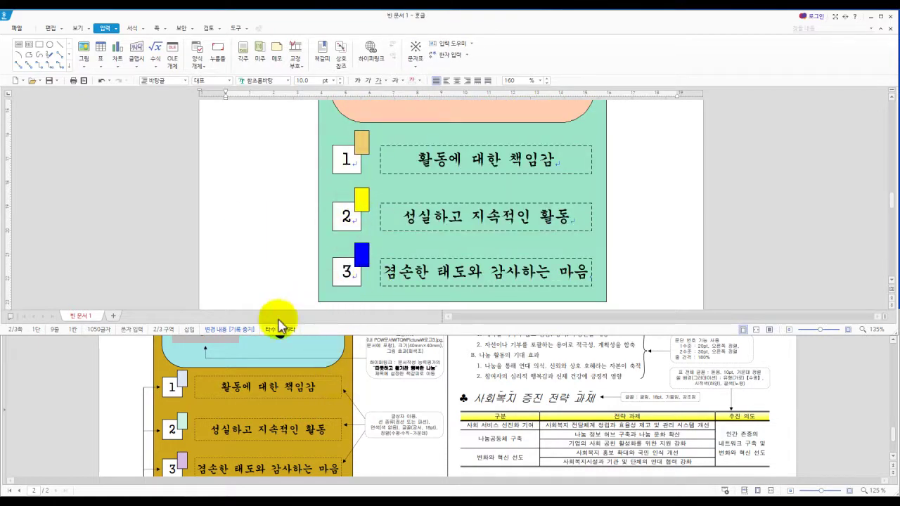
pyautogui.scroll(-2, 363, 448)
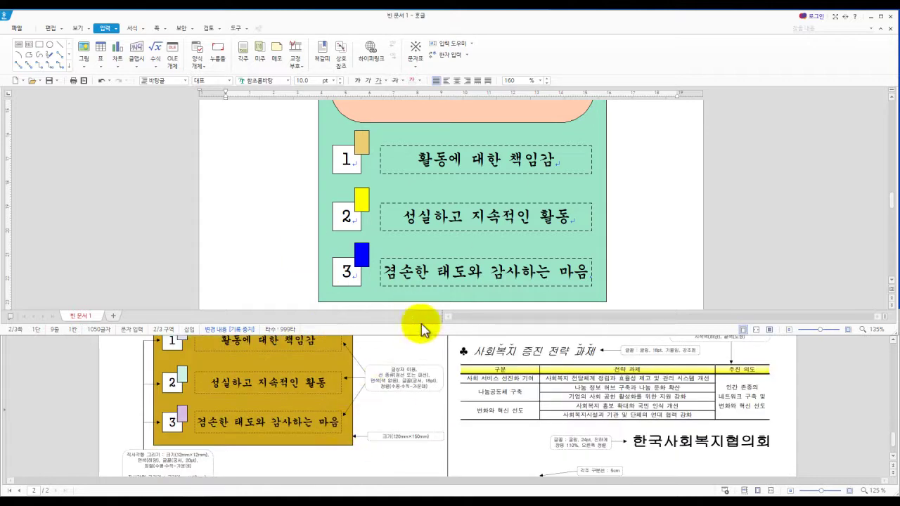
pyautogui.scroll(2, 451, 221)
pyautogui.scroll(2, 452, 221)
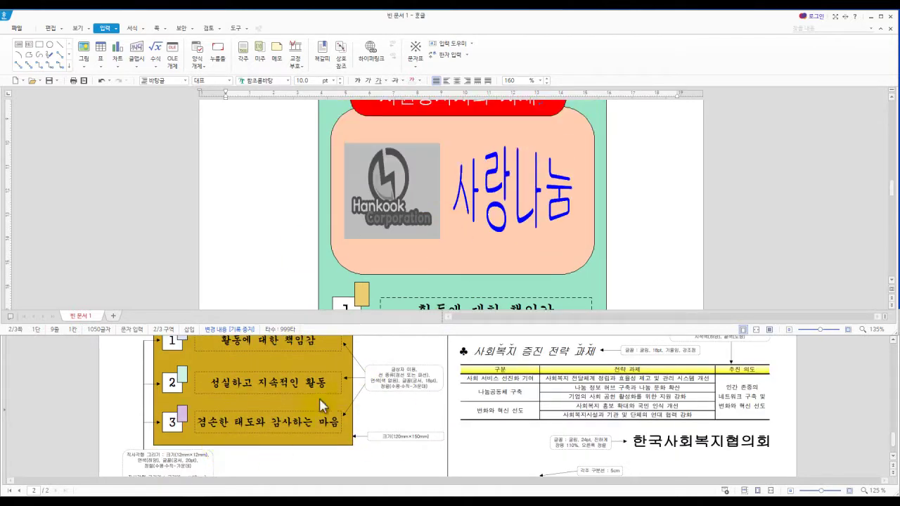
pyautogui.scroll(8, 320, 413)
pyautogui.scroll(-4, 319, 413)
pyautogui.scroll(3, 331, 367)
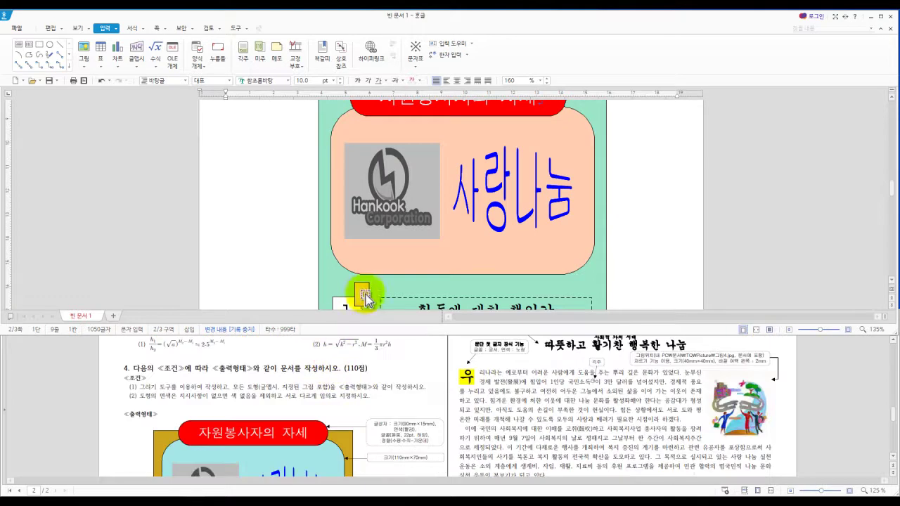
pyautogui.scroll(3, 369, 253)
pyautogui.scroll(-3, 369, 251)
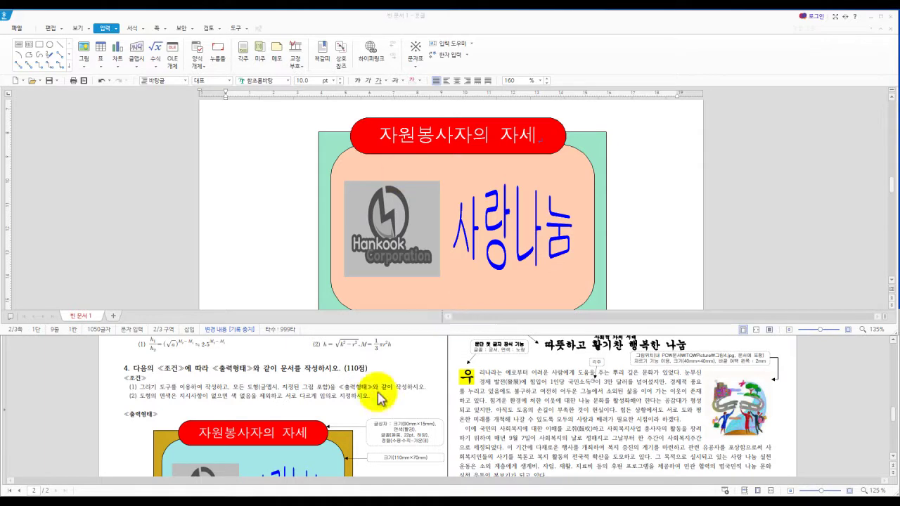
# Step: Bring the exam sheet's 연도별 노인복지시설 현황 table into view and place the cursor on the first blank line below 2. on page 1
pyautogui.scroll(15, 398, 418)
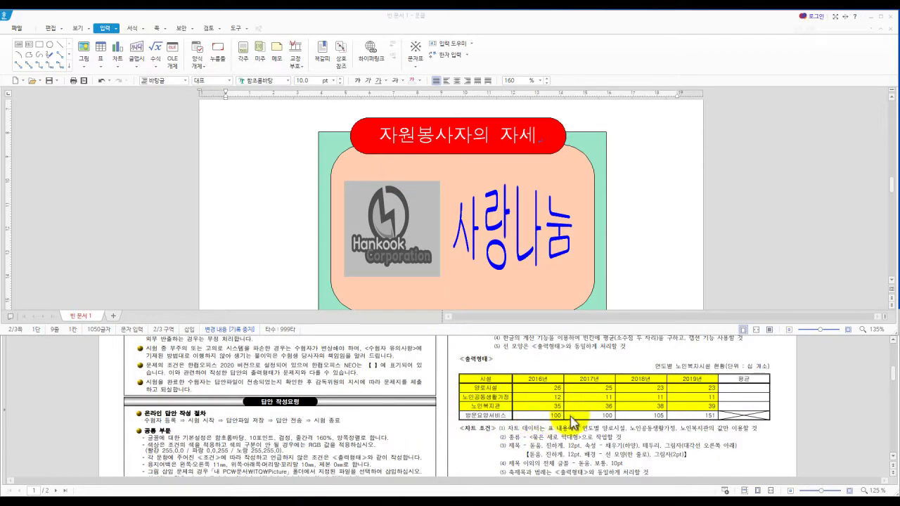
pyautogui.scroll(-1, 583, 425)
pyautogui.scroll(1, 584, 425)
pyautogui.scroll(5, 383, 211)
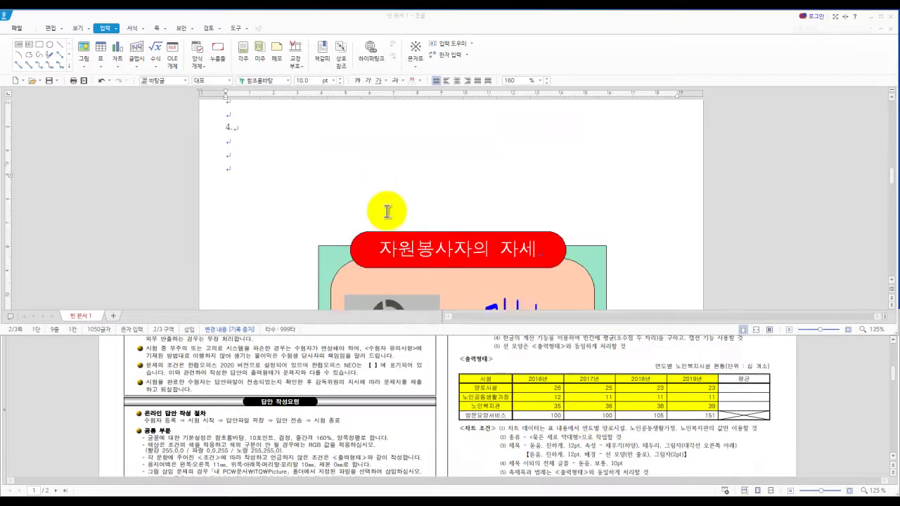
pyautogui.scroll(3, 365, 209)
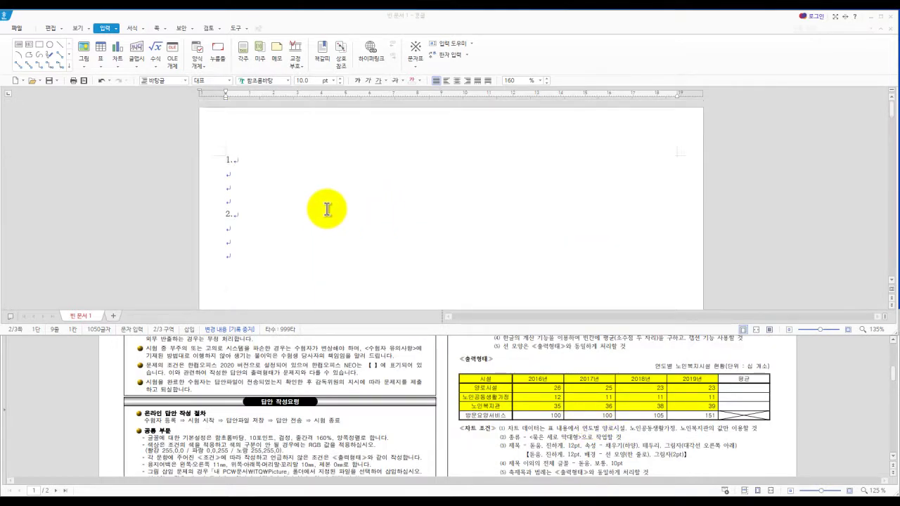
pyautogui.click(240, 228)
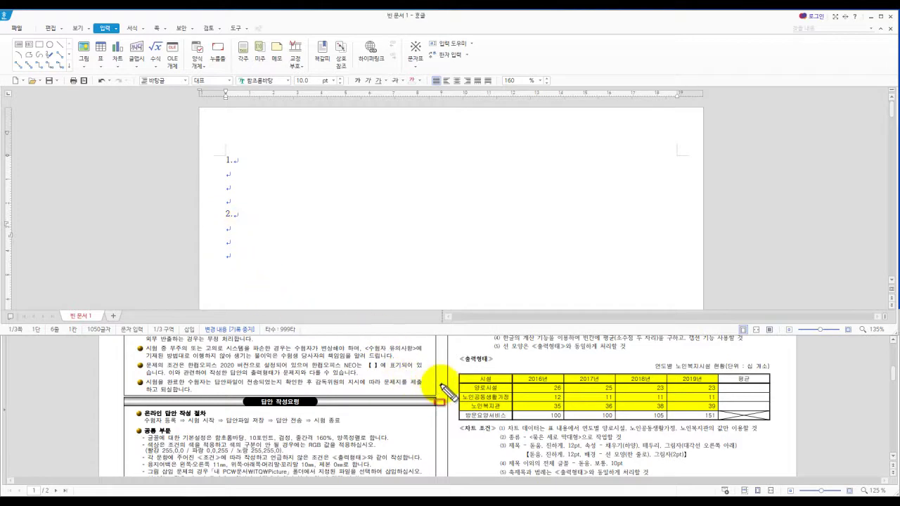
pyautogui.moveTo(453, 377)
pyautogui.mouseDown()
pyautogui.moveTo(507, 387)
pyautogui.moveTo(513, 401)
pyautogui.mouseUp()
pyautogui.moveTo(455, 406); pyautogui.dragTo(552, 417)
pyautogui.moveTo(475, 354); pyautogui.dragTo(475, 416)
pyautogui.moveTo(538, 363); pyautogui.dragTo(539, 468)
pyautogui.moveTo(598, 354); pyautogui.dragTo(598, 450)
pyautogui.moveTo(646, 360); pyautogui.dragTo(648, 467)
pyautogui.moveTo(696, 369); pyautogui.dragTo(704, 460)
pyautogui.moveTo(742, 362); pyautogui.dragTo(747, 461)
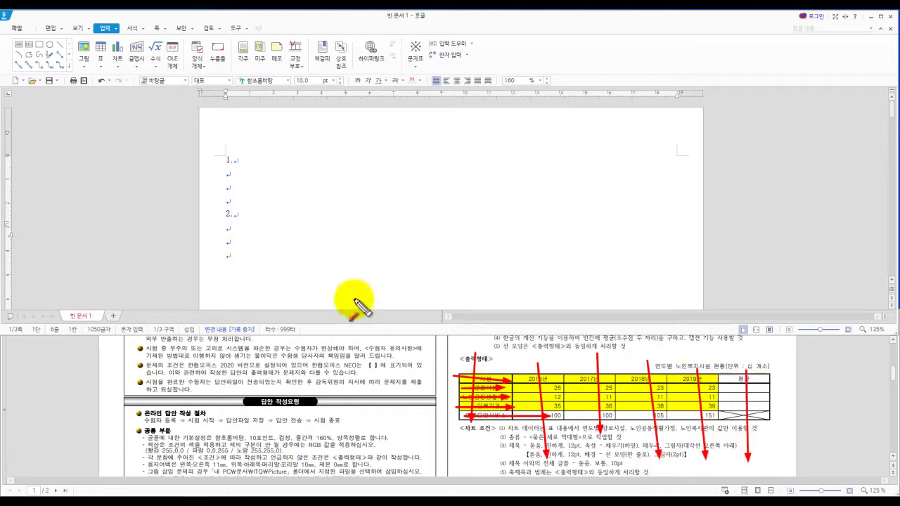
pyautogui.press('Escape')
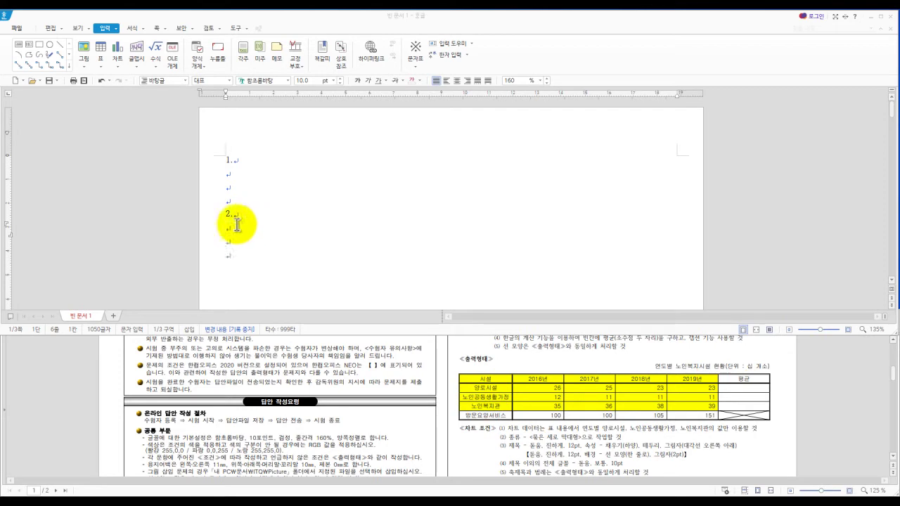
# Step: Insert a table with 5 rows and 6 columns on the blank line below 2
pyautogui.hotkey('ctrl', 'n')
pyautogui.press('t')
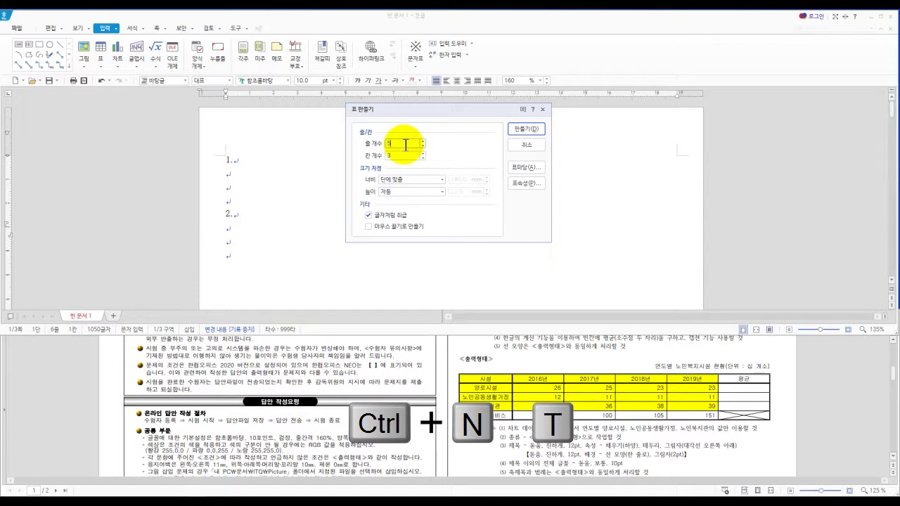
pyautogui.press('Tab')
pyautogui.write('6')
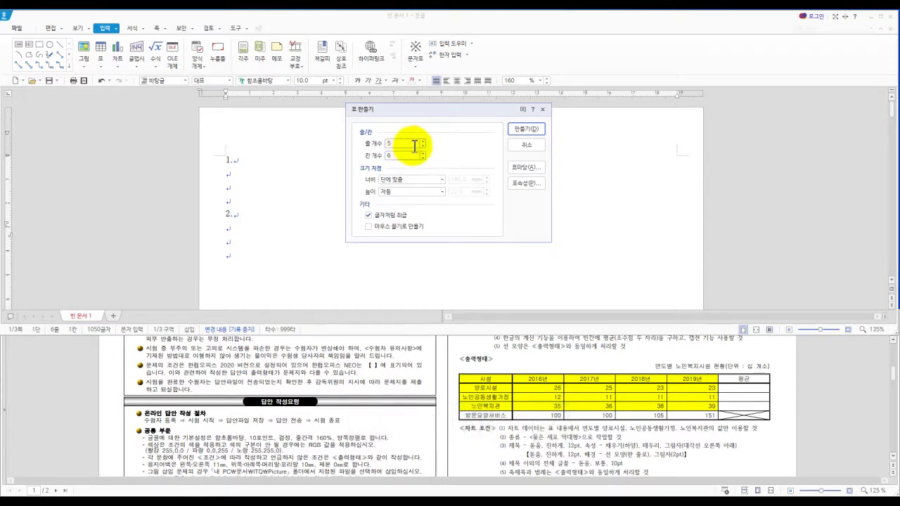
pyautogui.click(526, 129)
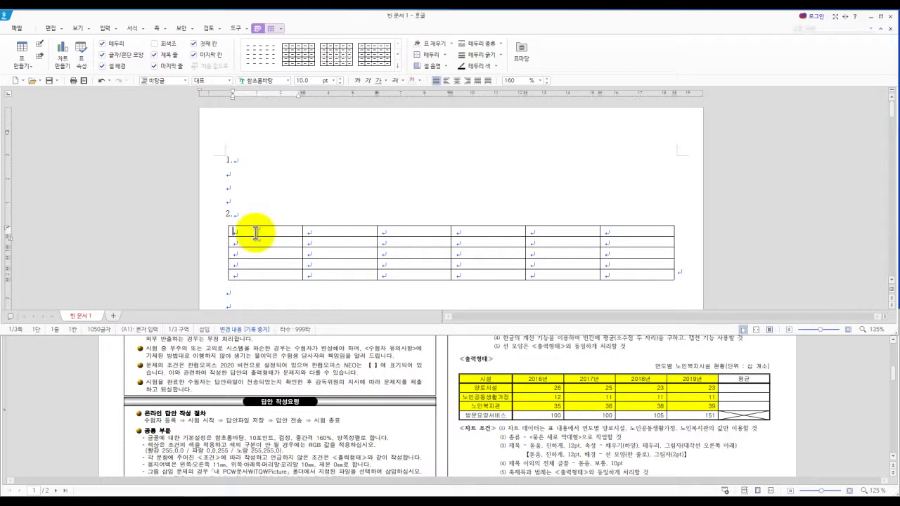
# Step: Paste the copied facility data into the new table's cells, from the 시설 header row down to the 방문요양서비스 row
pyautogui.hotkey('ctrl', 'v')
pyautogui.click(444, 187)
pyautogui.click(517, 152)
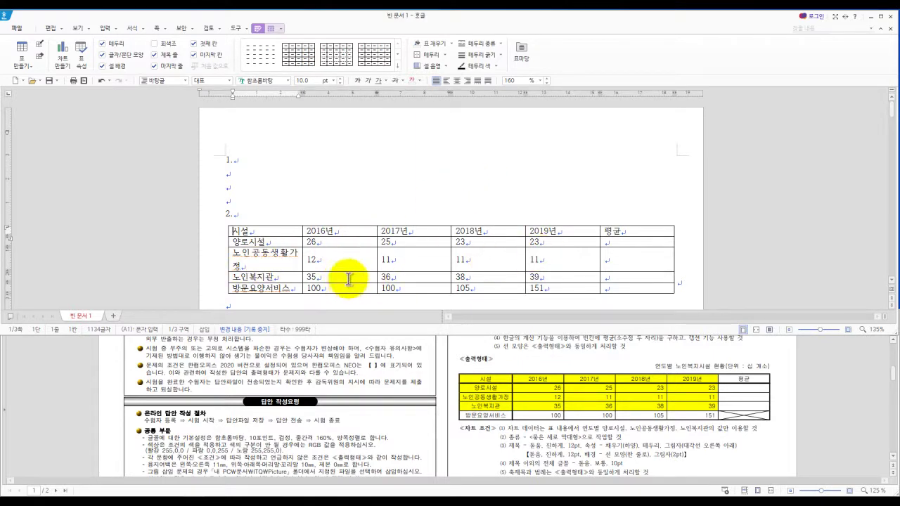
pyautogui.press('Hangul')
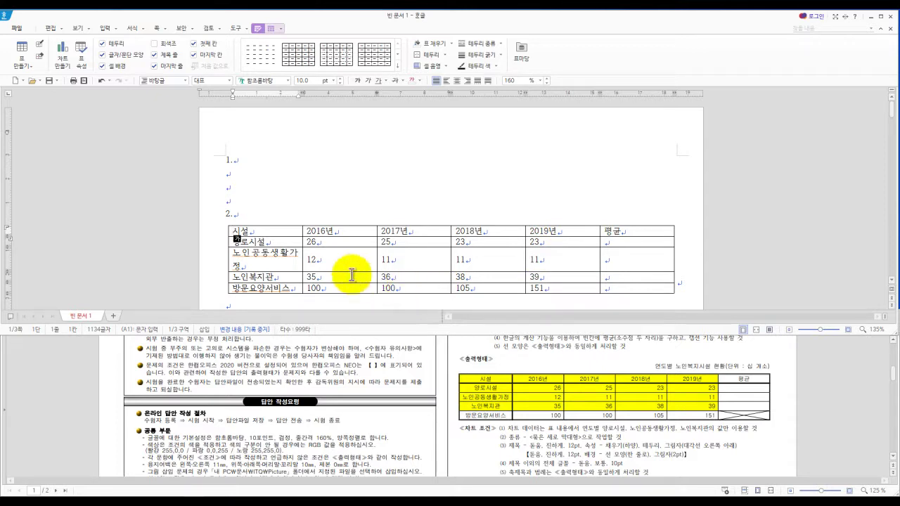
# Step: Set the font of all the table's cells to 굴림 and centre their text
pyautogui.moveTo(275, 233); pyautogui.dragTo(638, 288)
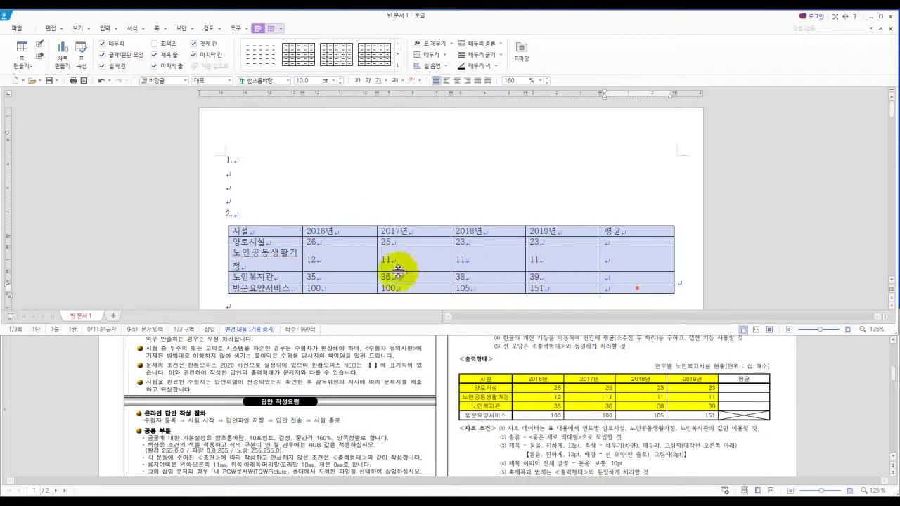
pyautogui.scroll(2, 577, 372)
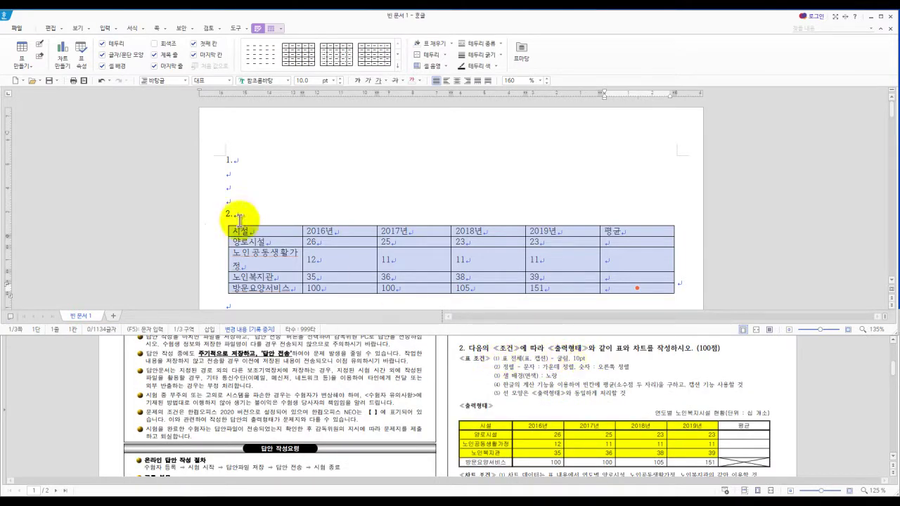
pyautogui.click(288, 81)
pyautogui.scroll(3, 383, 161)
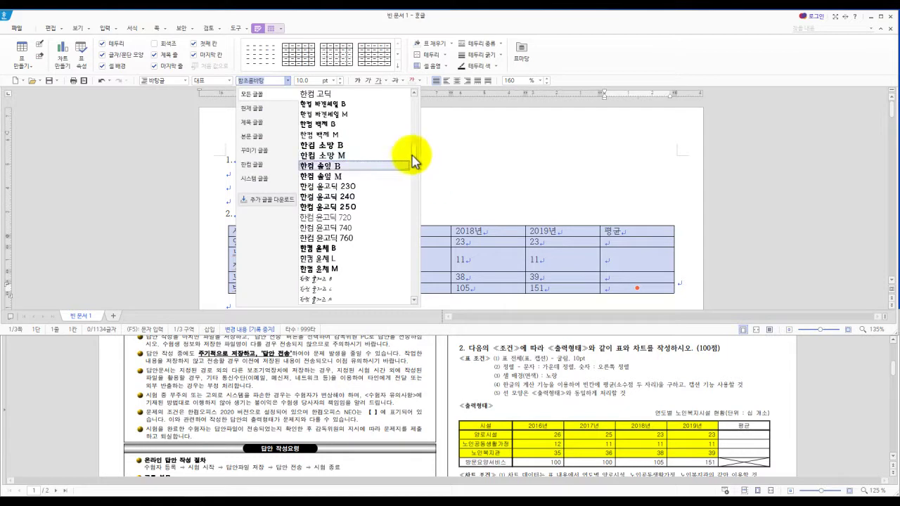
pyautogui.moveTo(411, 156); pyautogui.dragTo(415, 72)
pyautogui.click(322, 156)
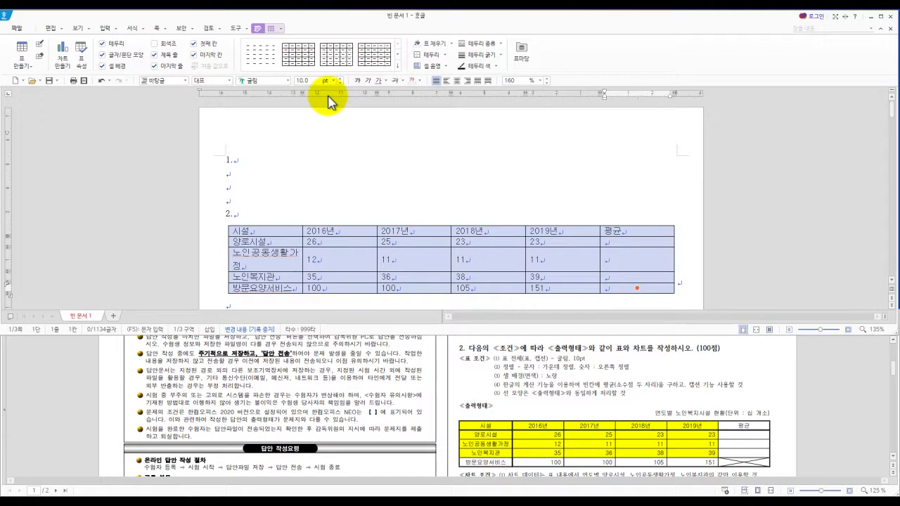
pyautogui.click(456, 82)
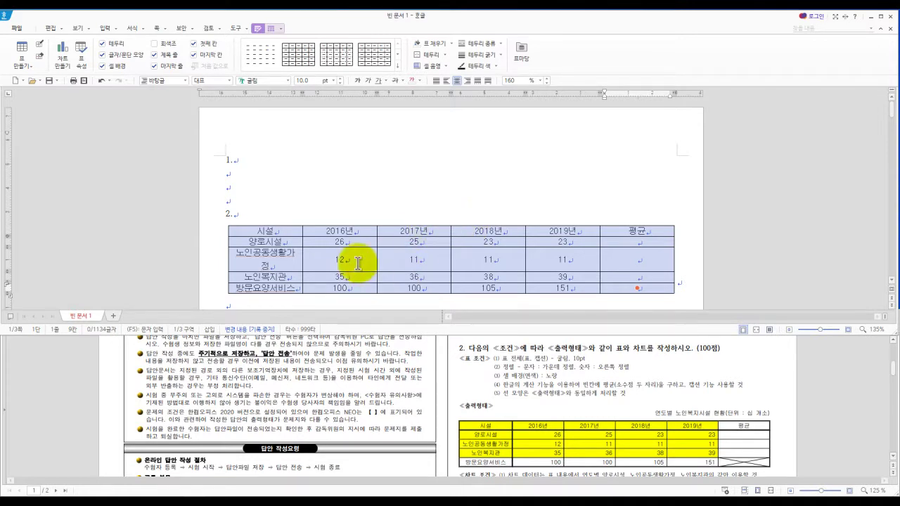
# Step: Apply a 0.5 mm double line to the outer border of the whole facility table
pyautogui.scroll(-1, 548, 376)
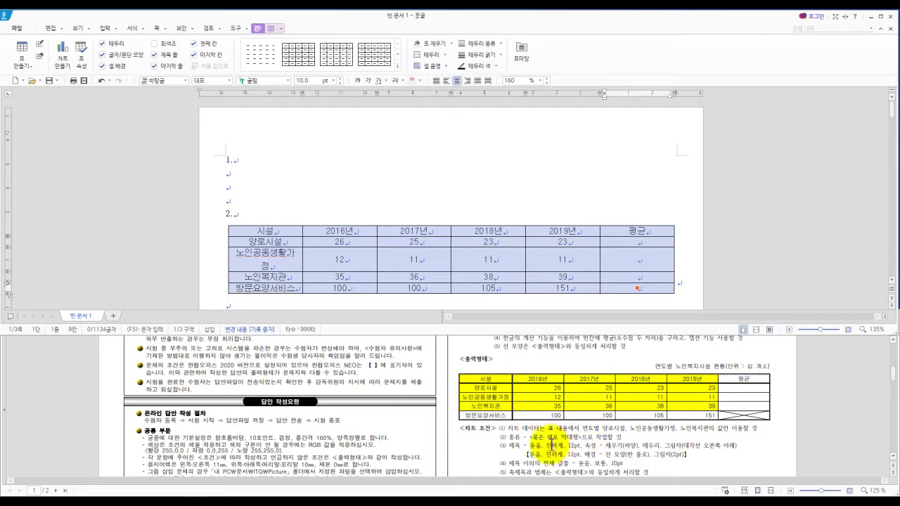
pyautogui.press('l')
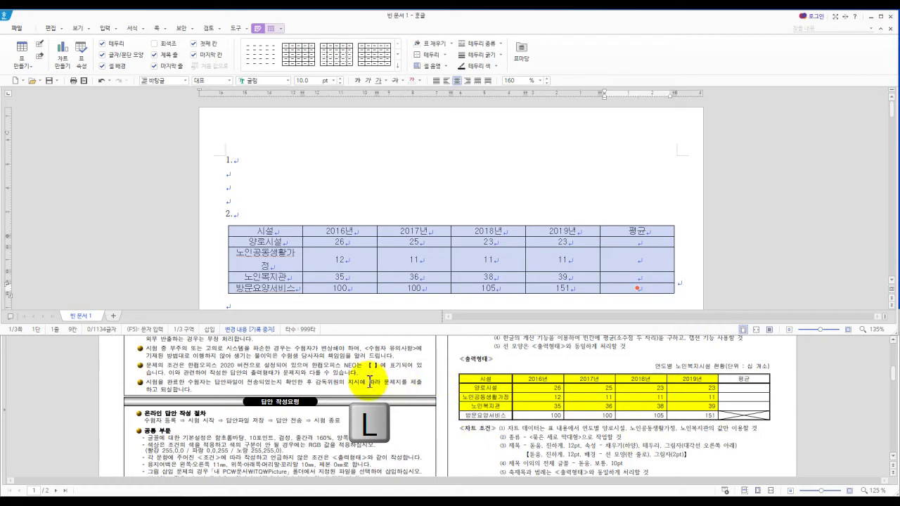
pyautogui.press('l')
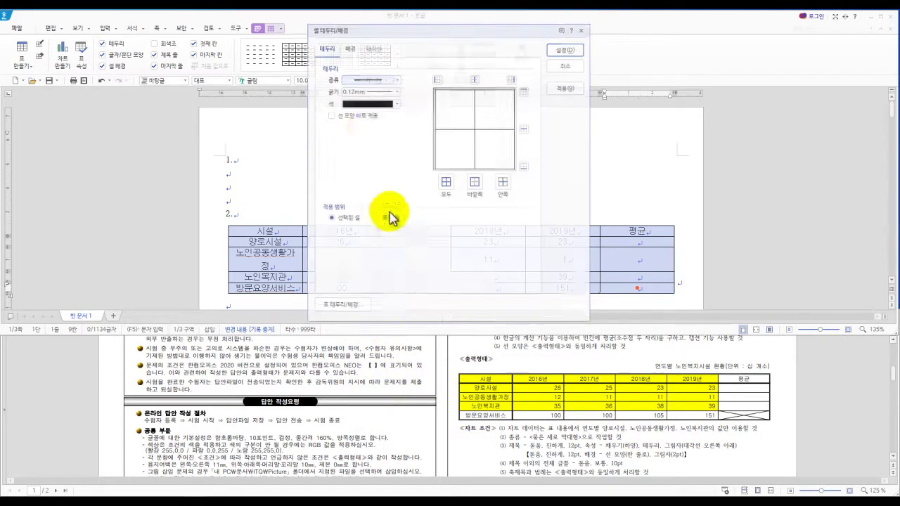
pyautogui.click(396, 80)
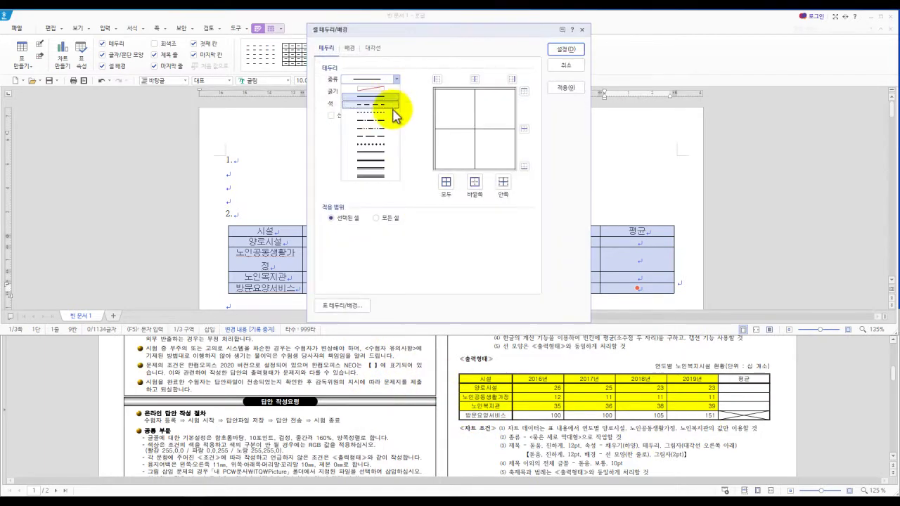
pyautogui.click(387, 152)
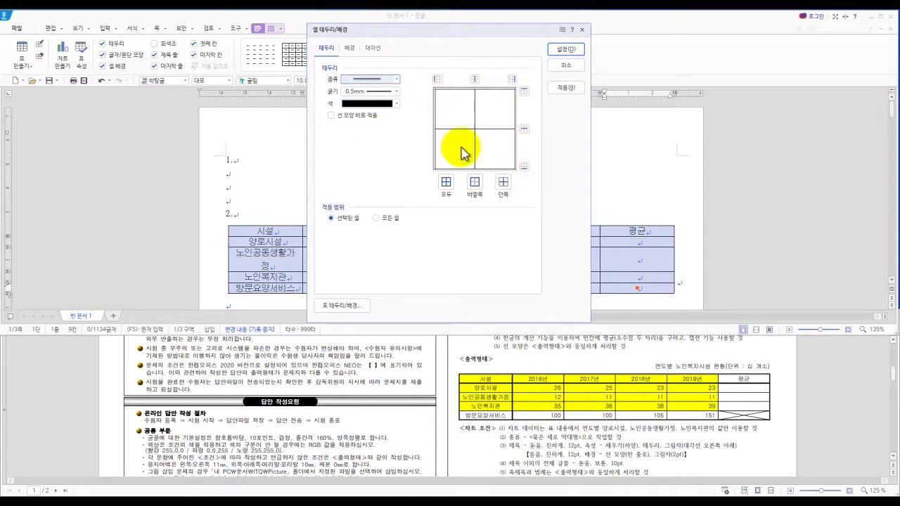
pyautogui.click(475, 184)
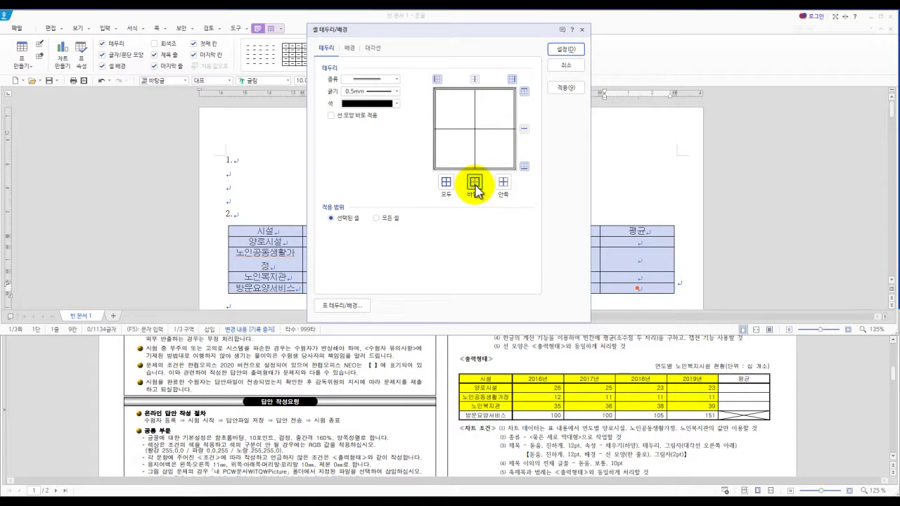
pyautogui.click(562, 50)
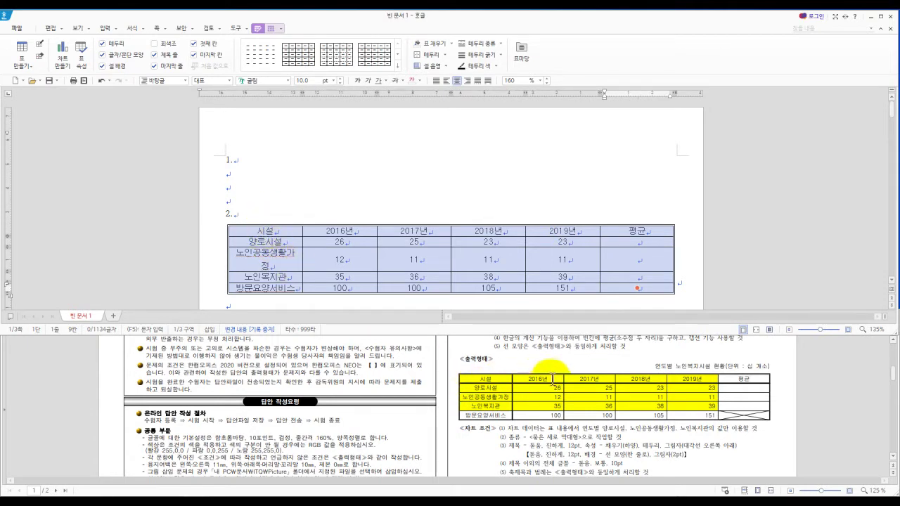
# Step: Increase the height of all the facility table's rows slightly
pyautogui.hotkey('ctrl', 'Down')
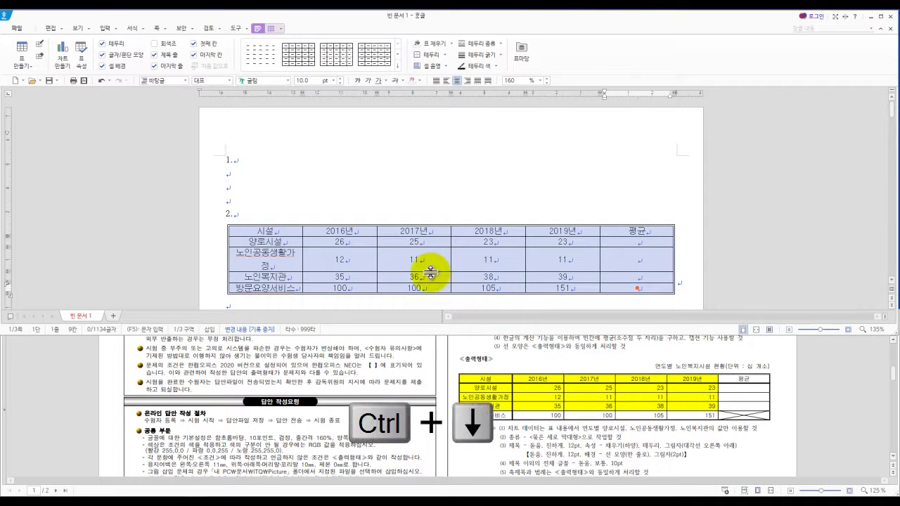
pyautogui.hotkey('ctrl', 'Down')
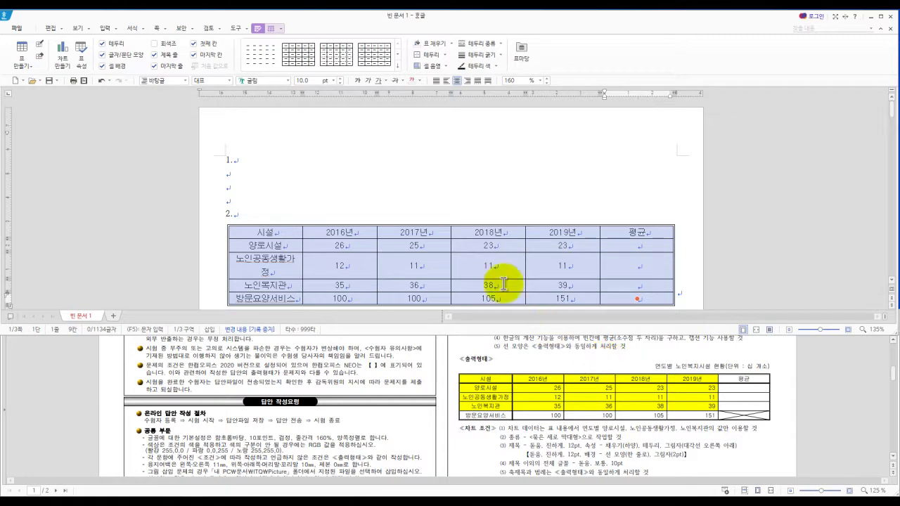
pyautogui.scroll(-1, 492, 256)
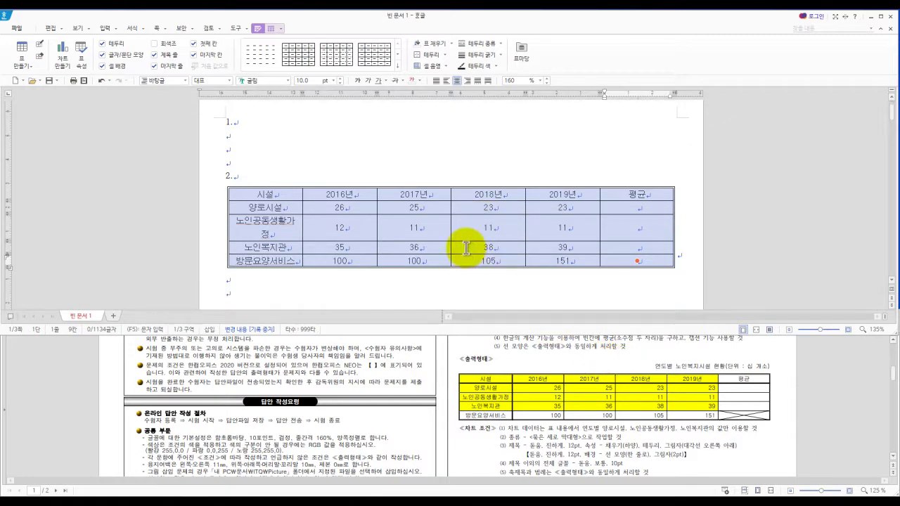
# Step: Check question 2's table conditions in the exam sheet and add a caption above the facility table
pyautogui.scroll(1, 556, 376)
pyautogui.moveTo(537, 356); pyautogui.dragTo(592, 359)
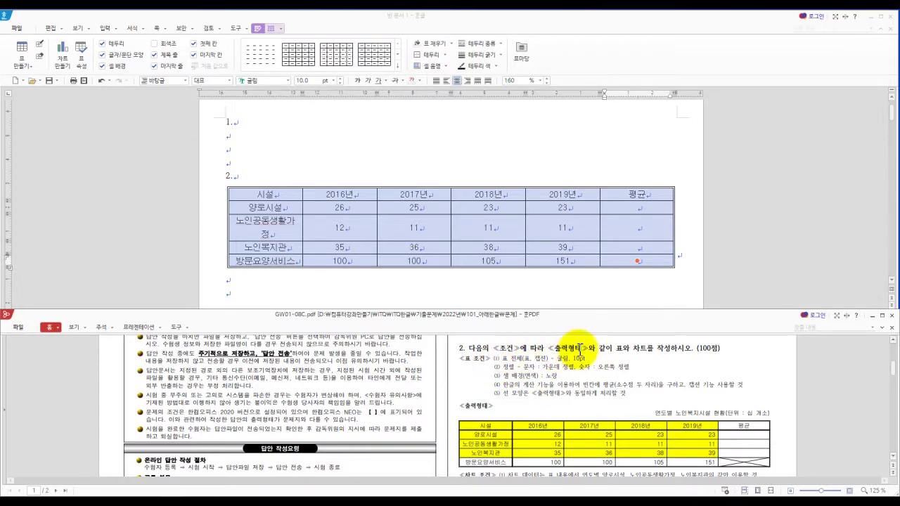
pyautogui.scroll(-1, 553, 386)
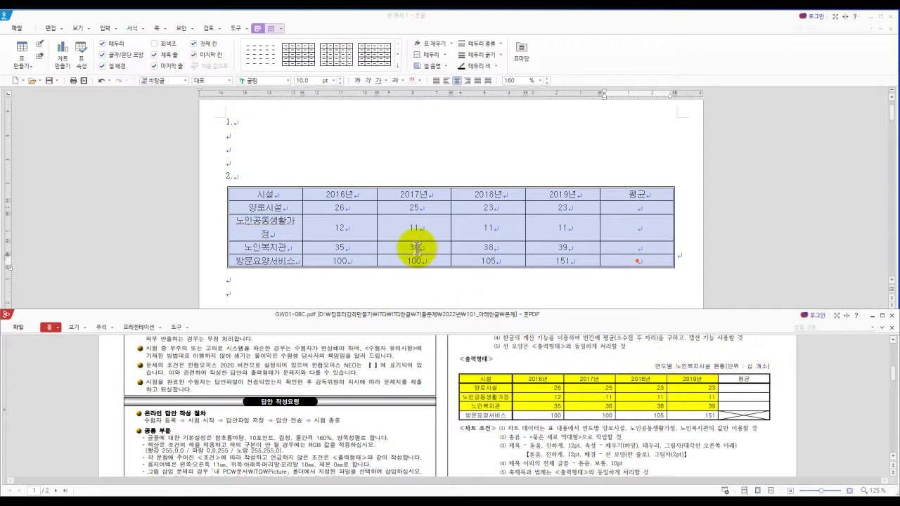
pyautogui.click(112, 29)
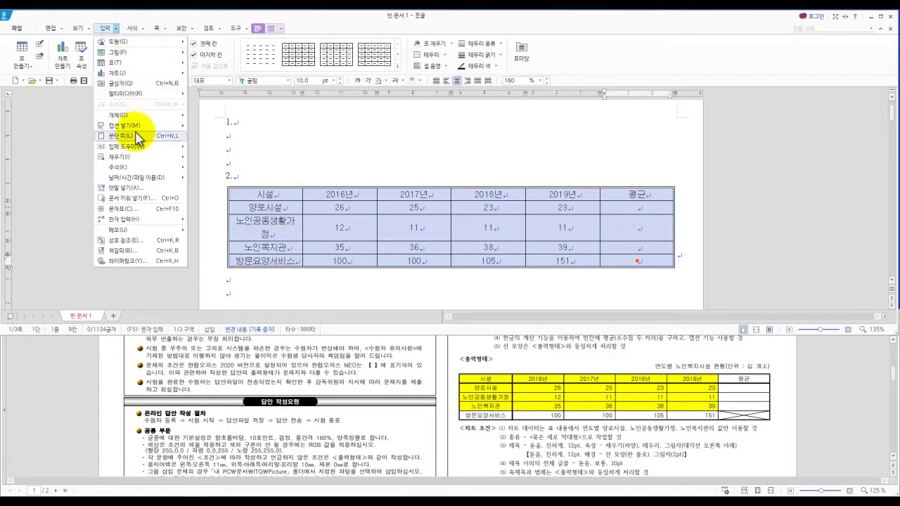
pyautogui.moveTo(127, 125)
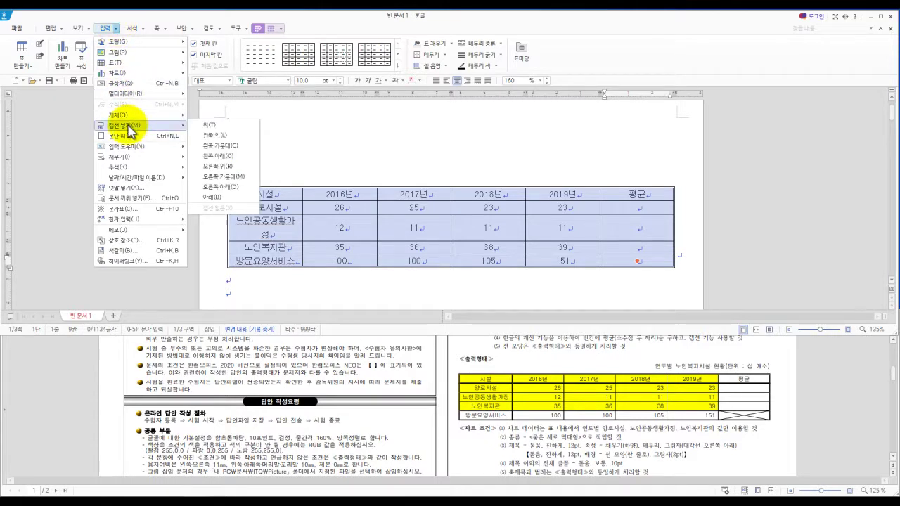
pyautogui.click(210, 126)
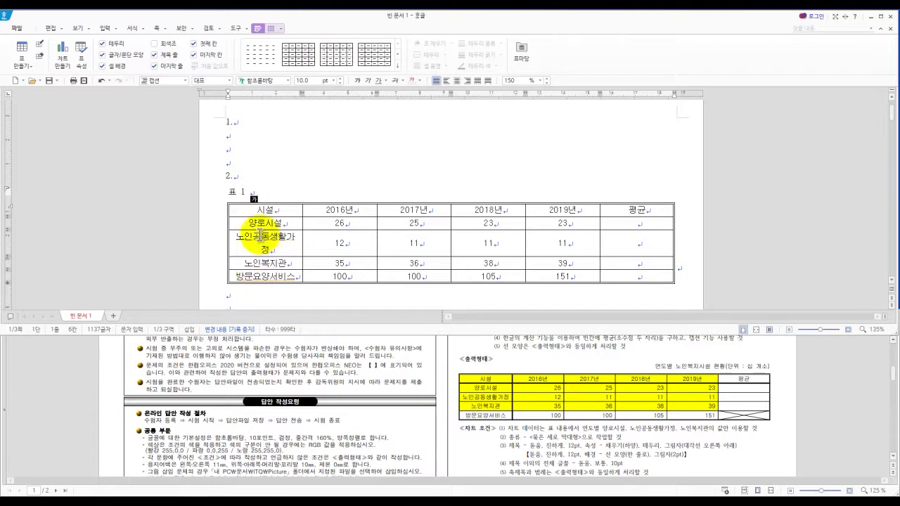
# Step: Replace the default caption text with 연도별 노인복지시설 현황(단위 : 십 개소)
pyautogui.press('Hangul')
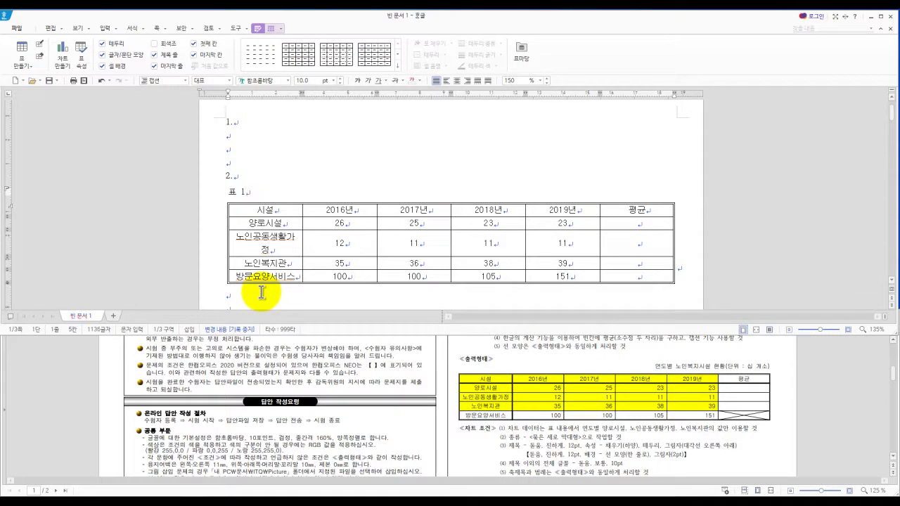
pyautogui.press('BackSpace')
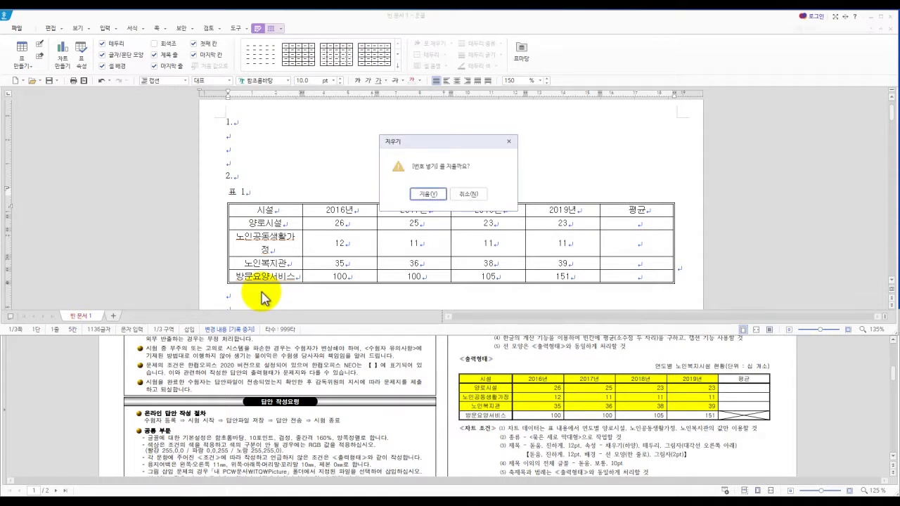
pyautogui.press('Return')
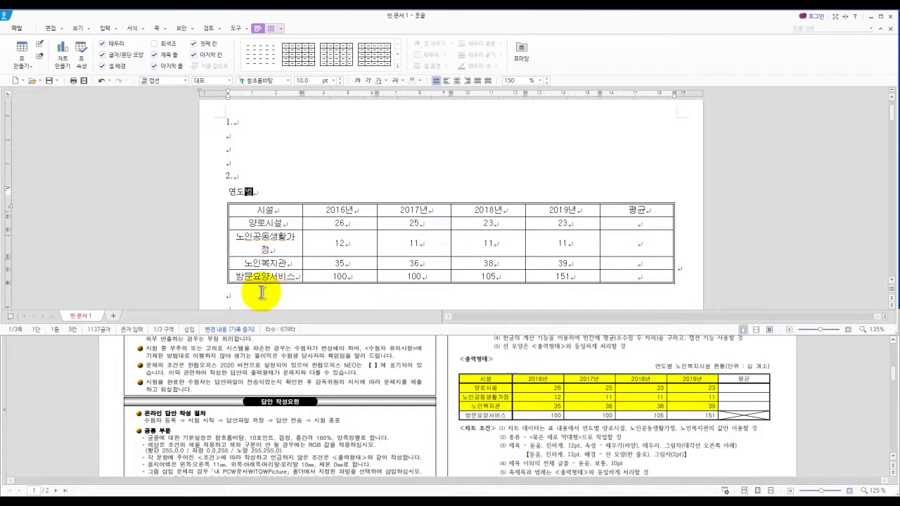
pyautogui.write('ㄴㅗ인')
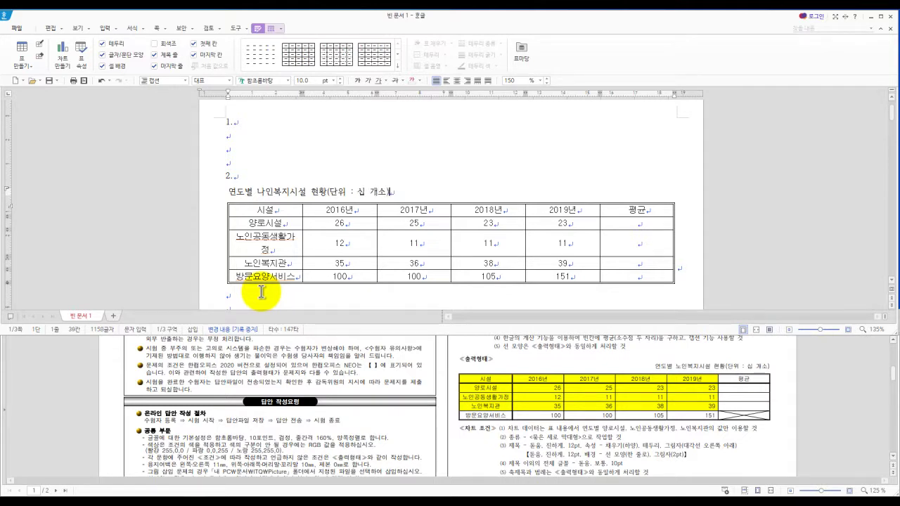
pyautogui.doubleClick(318, 193)
pyautogui.click(318, 199)
pyautogui.click(275, 188)
pyautogui.press('BackSpace')
pyautogui.press('BackSpace')
pyautogui.write('노인')
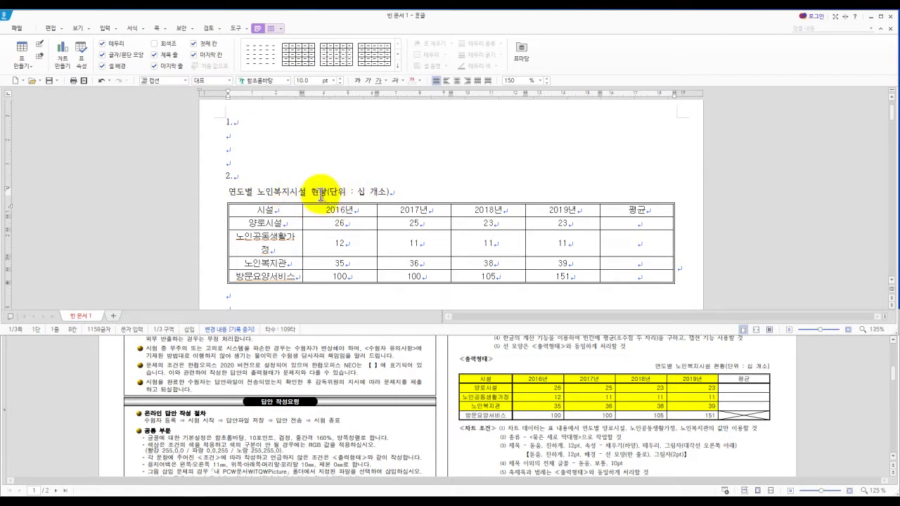
# Step: Set the table caption's font to 굴림 and align it to the right
pyautogui.tripleClick(321, 197)
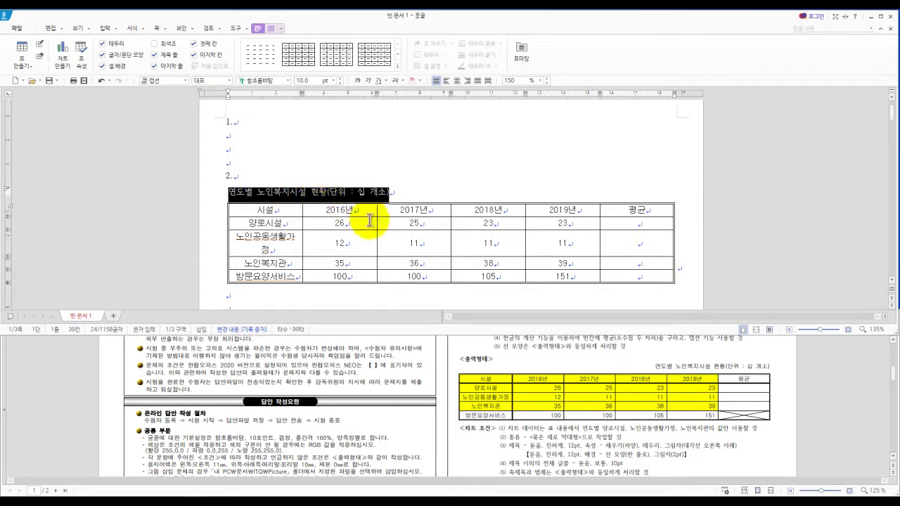
pyautogui.scroll(2, 536, 379)
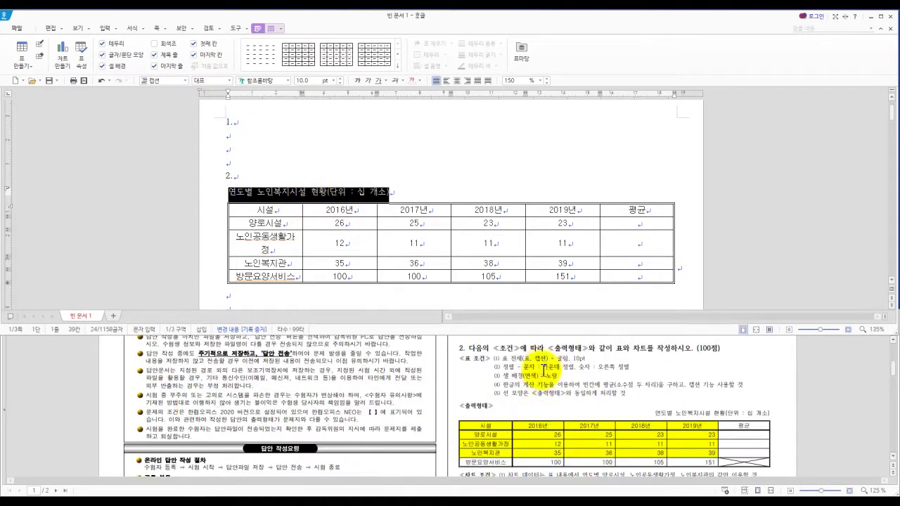
pyautogui.click(287, 80)
pyautogui.scroll(10, 352, 167)
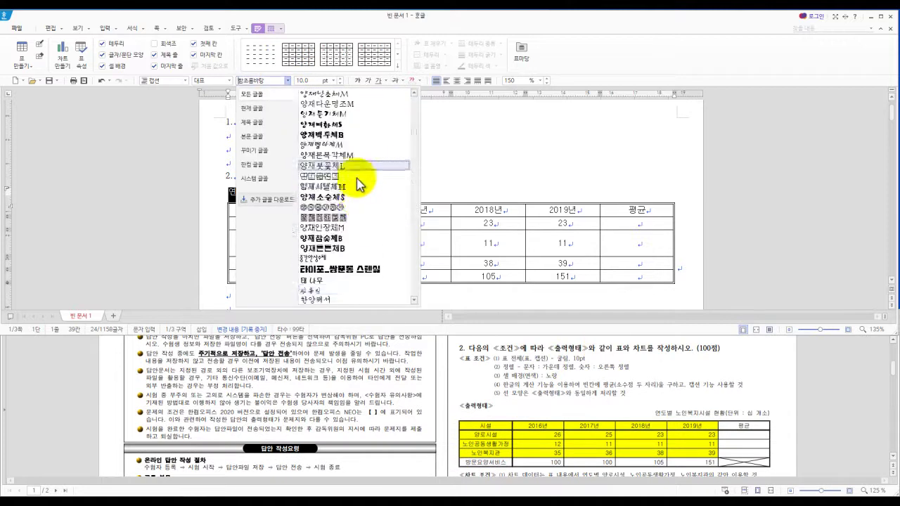
pyautogui.click(327, 156)
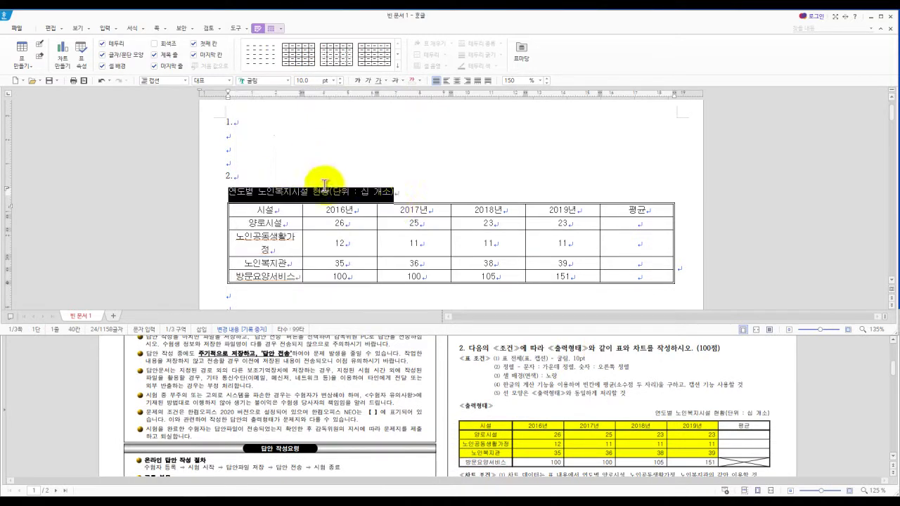
pyautogui.click(467, 82)
pyautogui.click(510, 187)
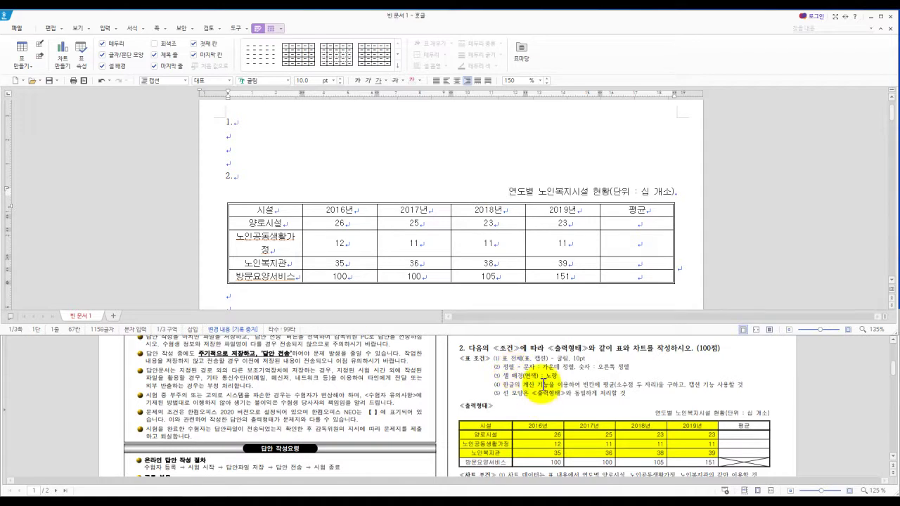
# Step: Right-align the number cells and the blank 평균 cells below the facility table's header row
pyautogui.click(540, 381)
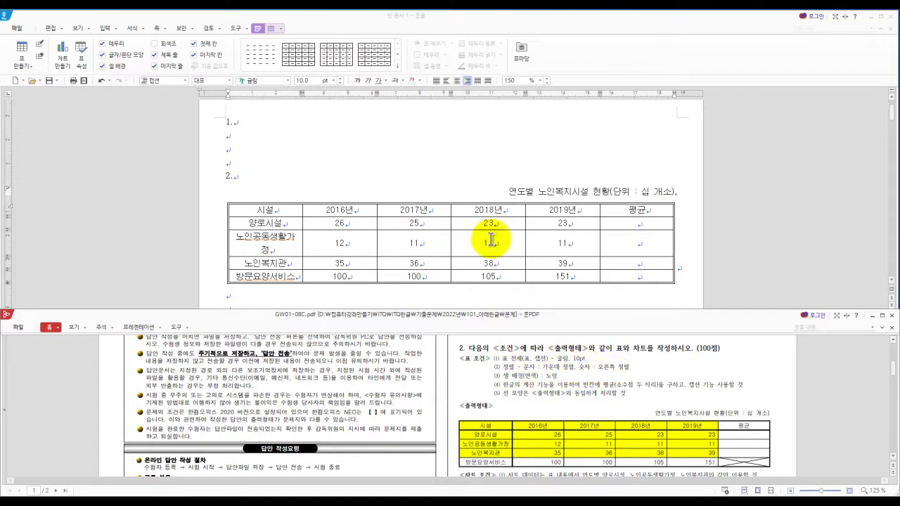
pyautogui.moveTo(335, 223); pyautogui.dragTo(624, 275)
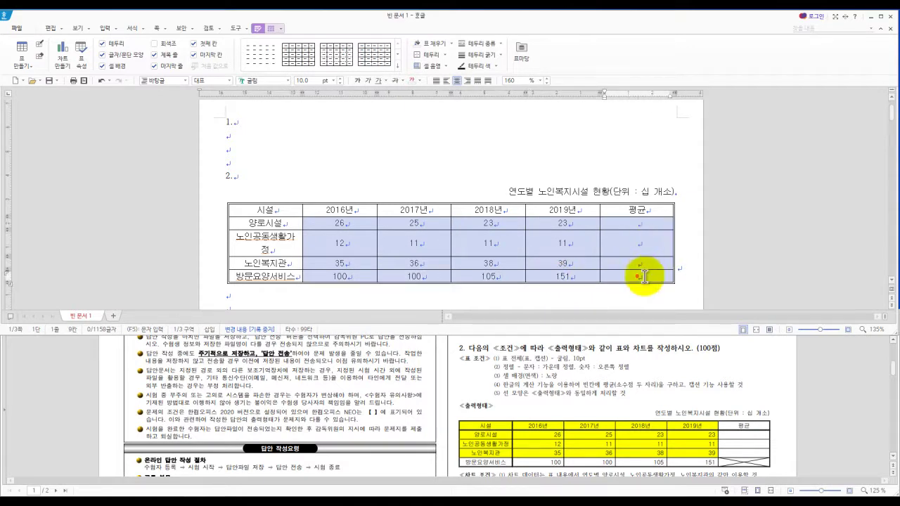
pyautogui.click(467, 81)
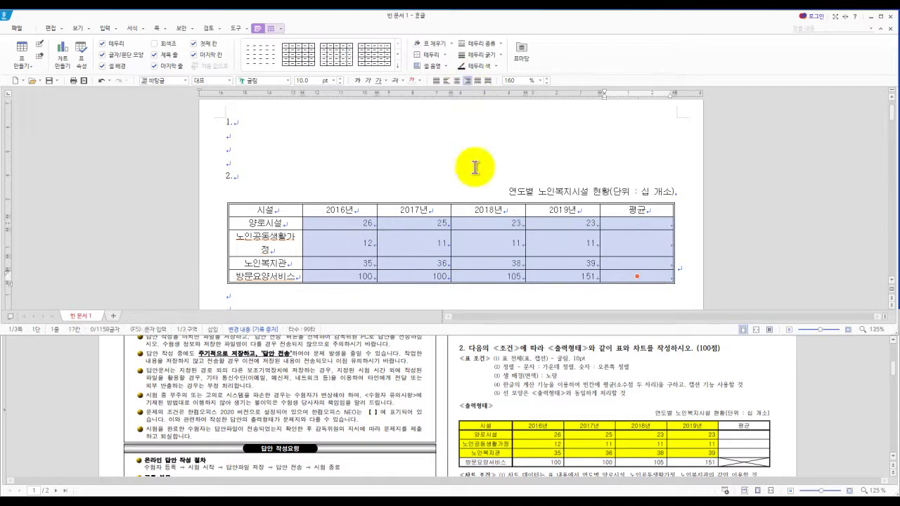
# Step: Fill the facility table's cells from 시설 through 2019년, down to the 노인복지관 row, with yellow
pyautogui.click(520, 366)
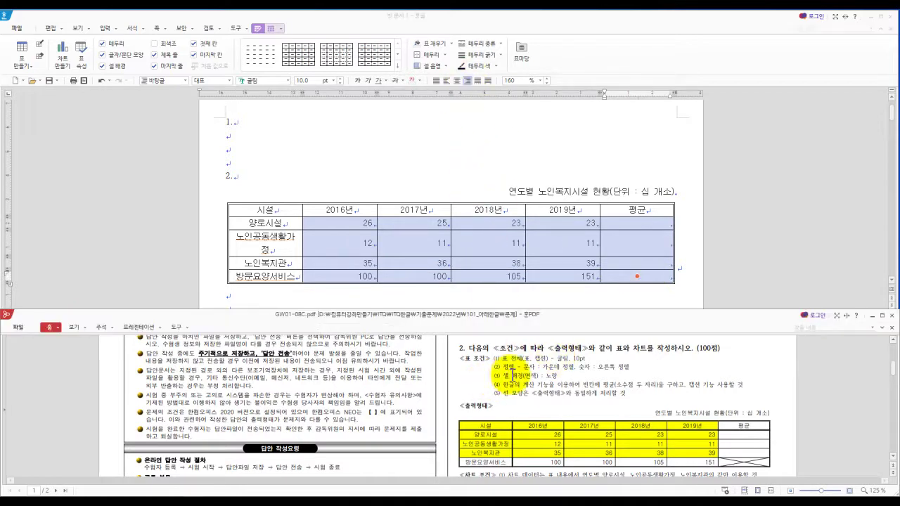
pyautogui.moveTo(262, 209); pyautogui.dragTo(576, 262)
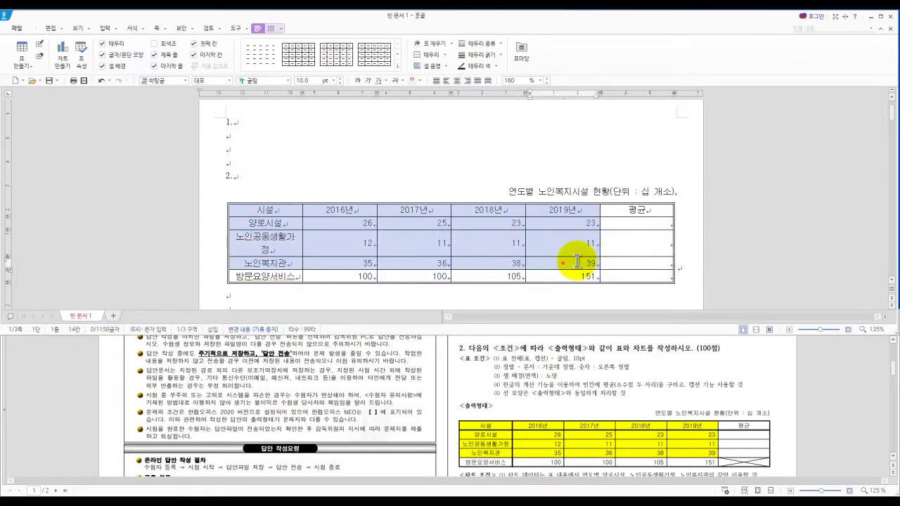
pyautogui.press('l')
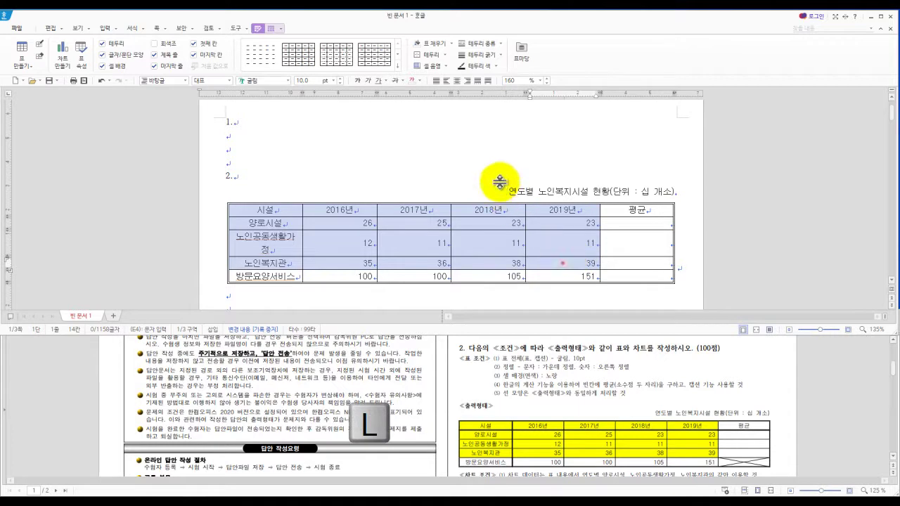
pyautogui.click(350, 48)
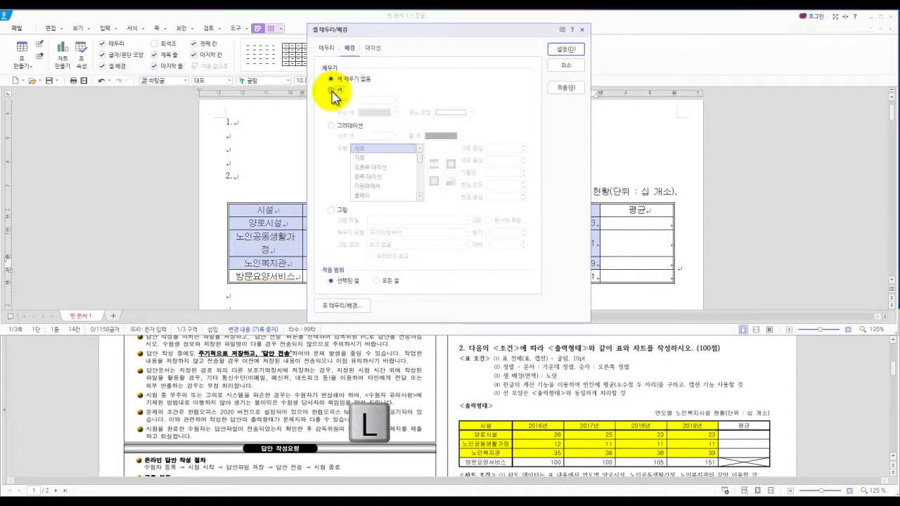
pyautogui.click(332, 90)
pyautogui.click(395, 100)
pyautogui.click(393, 189)
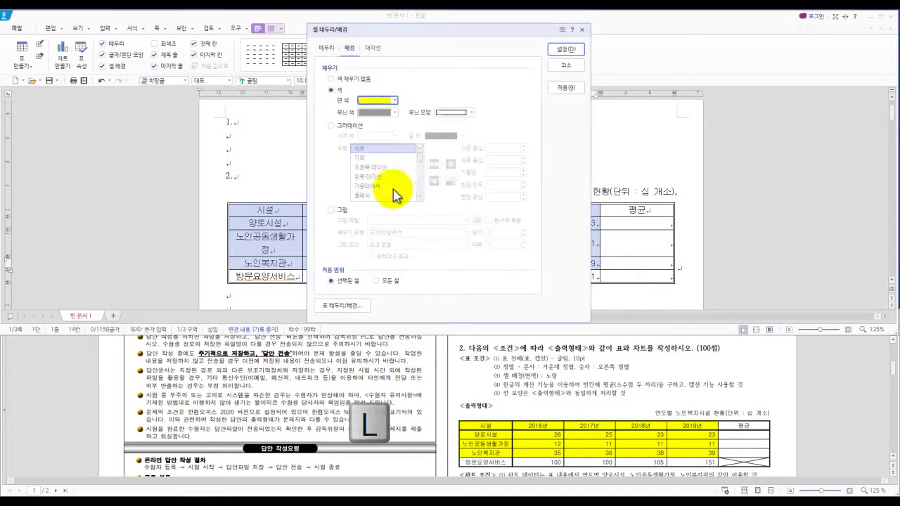
pyautogui.click(566, 50)
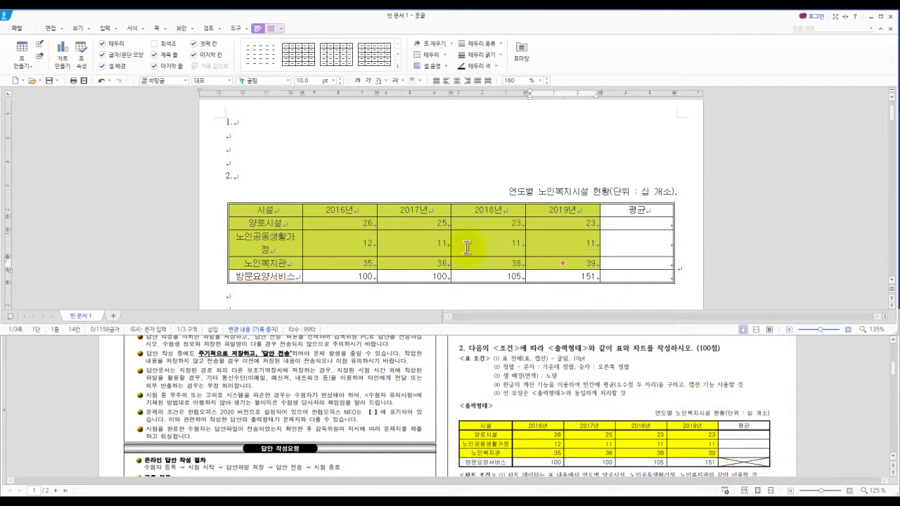
# Step: Calculate the block average into the 평균 cells for the 양로시설, 노인공동생활가정 and 노인복지관 rows
pyautogui.moveTo(317, 220); pyautogui.dragTo(620, 261)
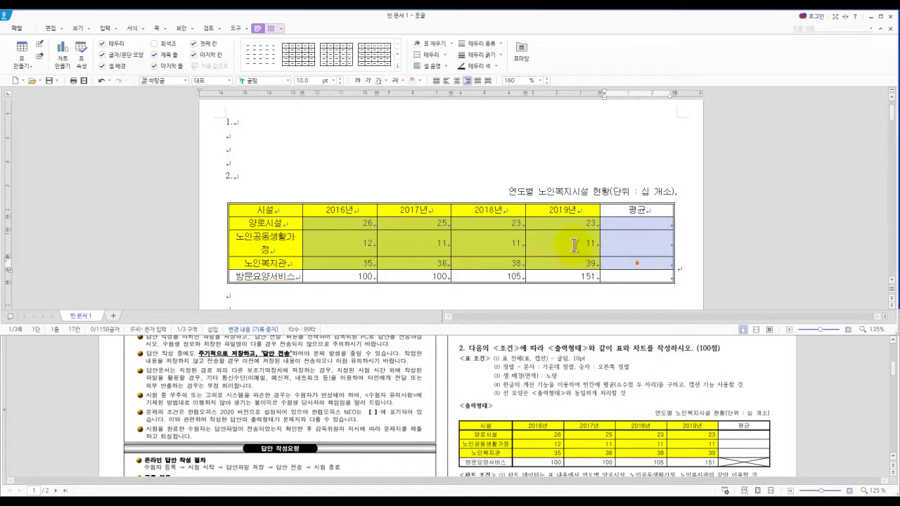
pyautogui.rightClick(622, 242)
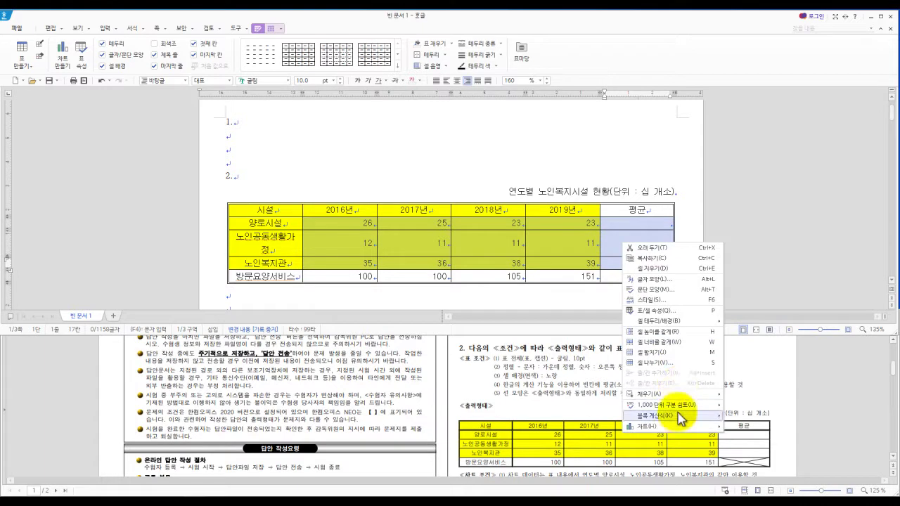
pyautogui.moveTo(678, 418)
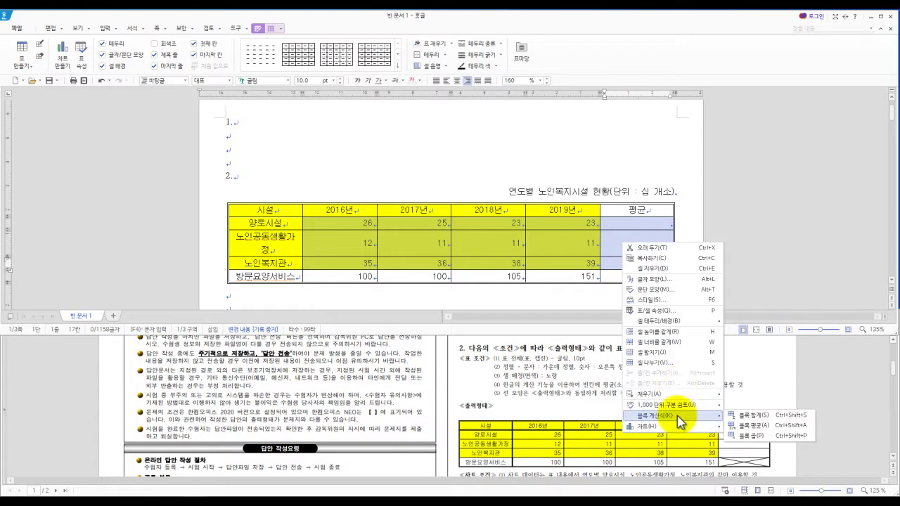
pyautogui.click(752, 425)
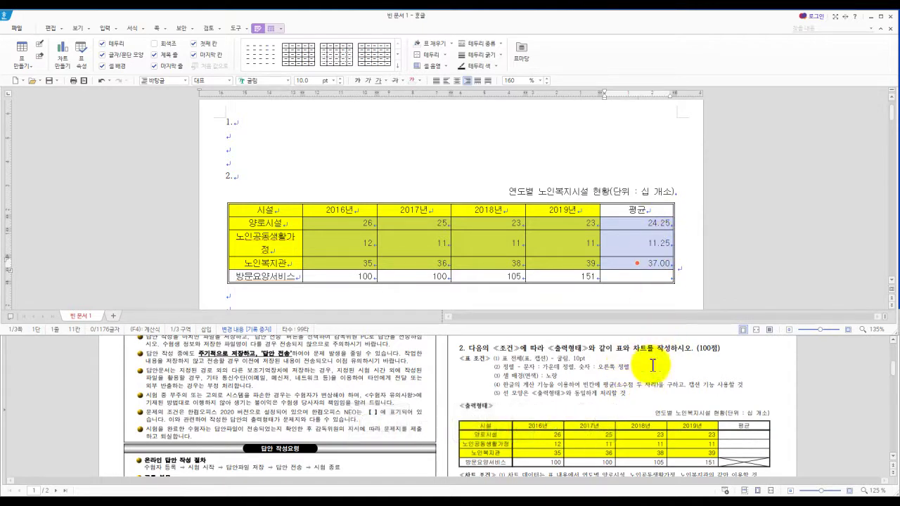
# Step: Check the decimal format options in the formula settings of the 양로시설 row's average
pyautogui.click(562, 243)
pyautogui.click(636, 222)
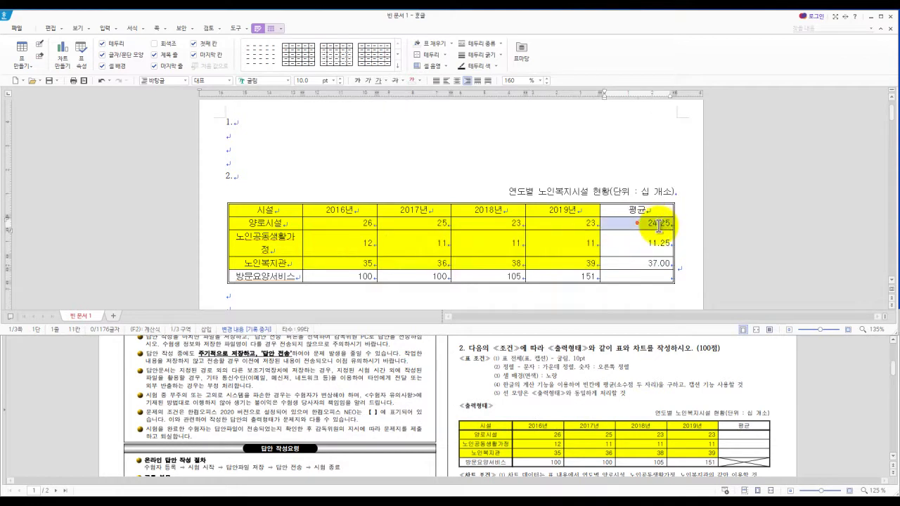
pyautogui.click(654, 239)
pyautogui.rightClick(660, 222)
pyautogui.click(703, 291)
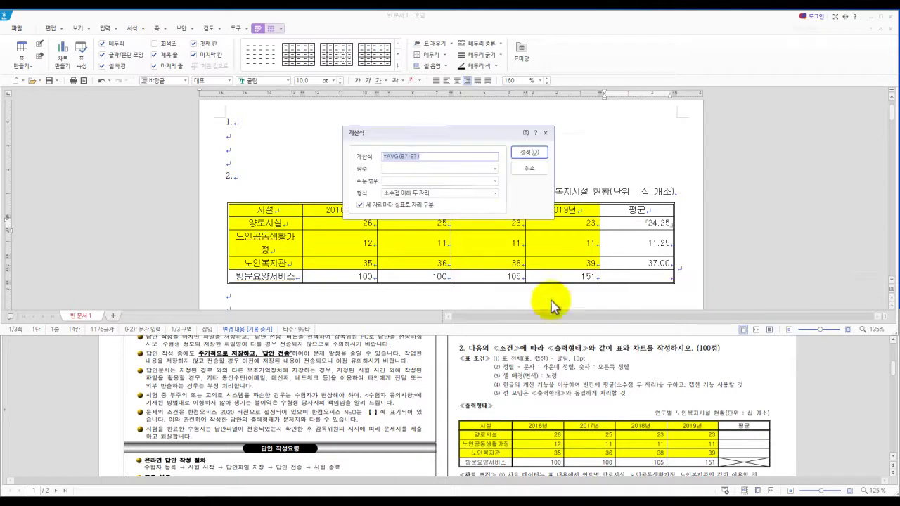
pyautogui.click(492, 194)
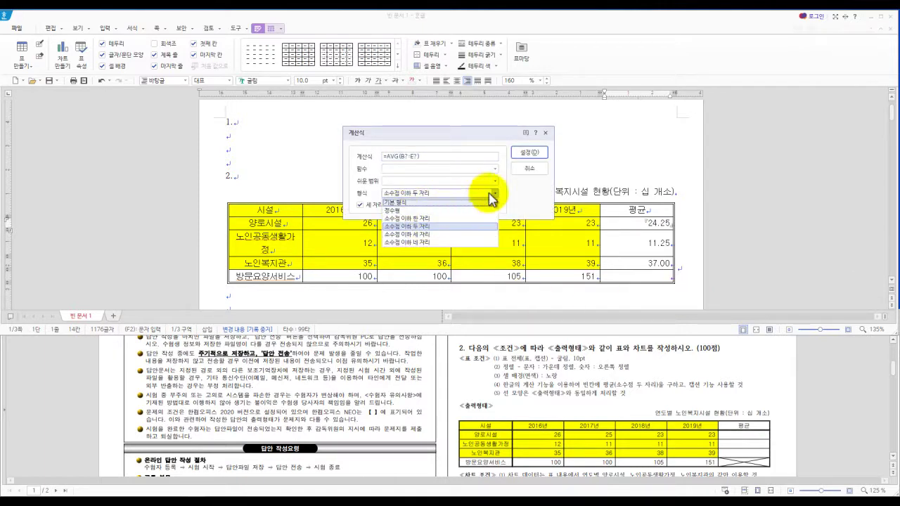
pyautogui.click(529, 175)
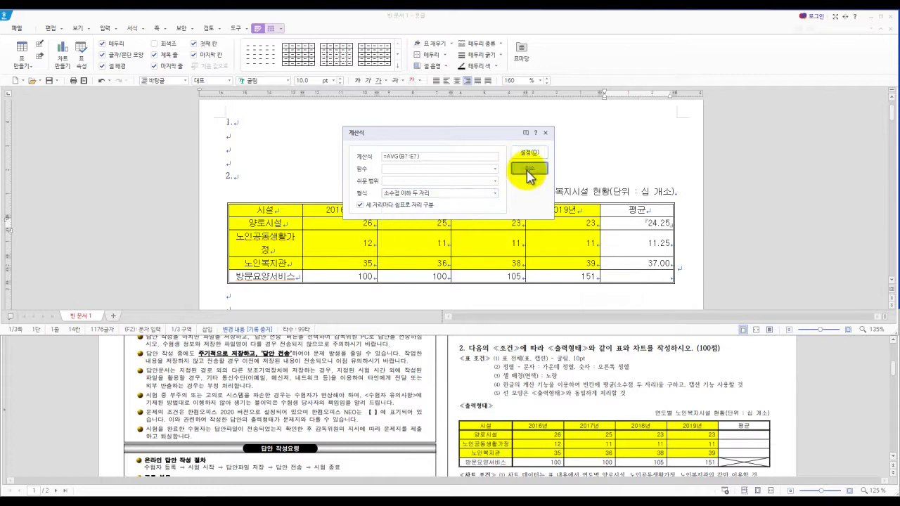
pyautogui.click(529, 154)
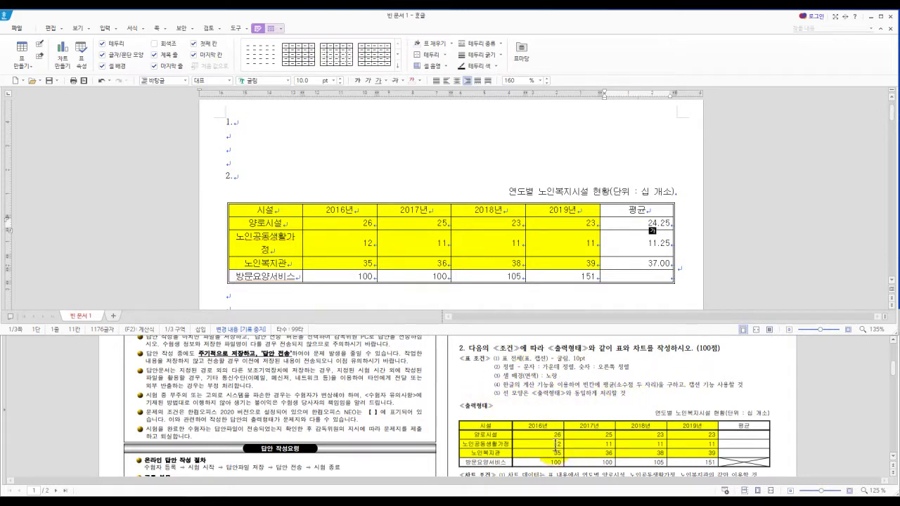
# Step: Widen the facility table's first column so that 노인공동생활가정 fits on one line
pyautogui.scroll(-1, 556, 444)
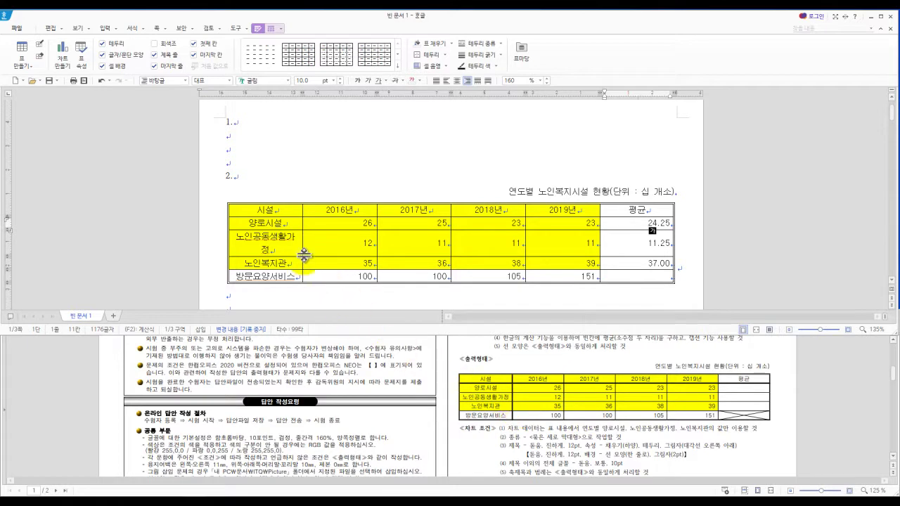
pyautogui.click(265, 209)
pyautogui.press('F5')
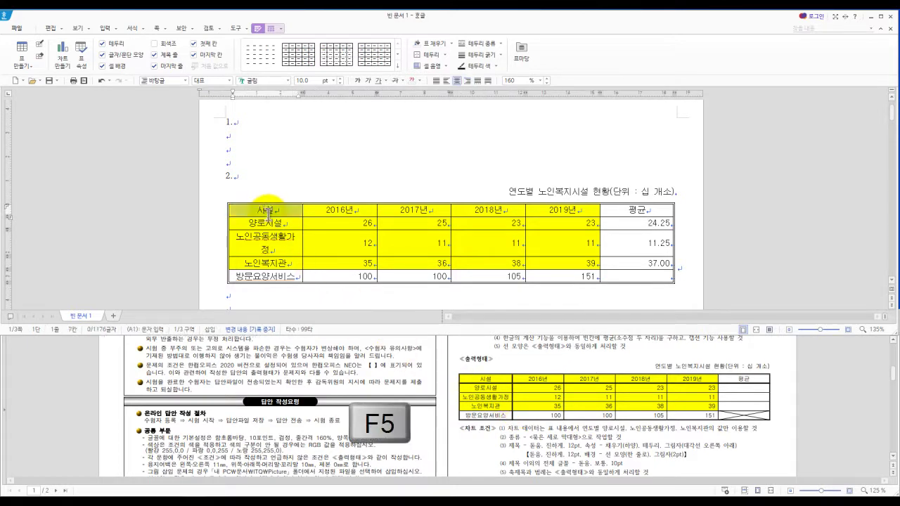
pyautogui.hotkey('ctrl', 'Right')
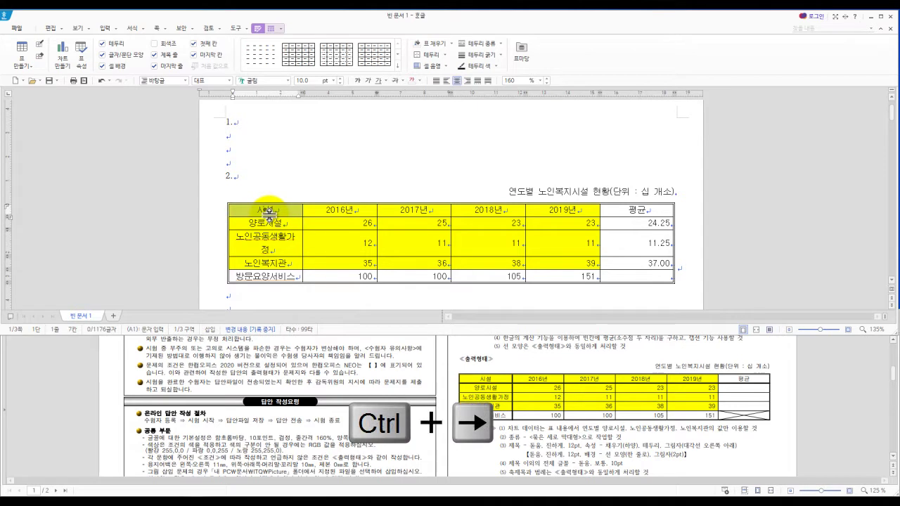
pyautogui.hotkey('ctrl', 'Right')
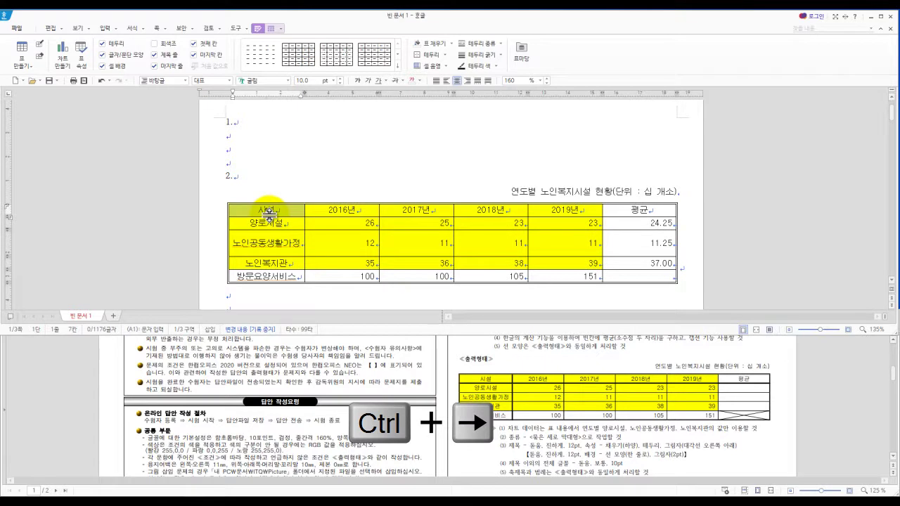
pyautogui.click(620, 214)
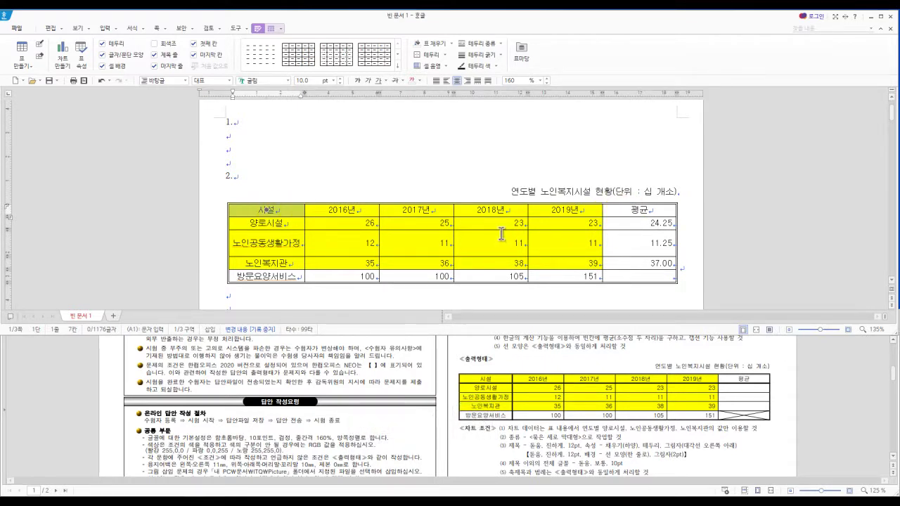
pyautogui.click(382, 181)
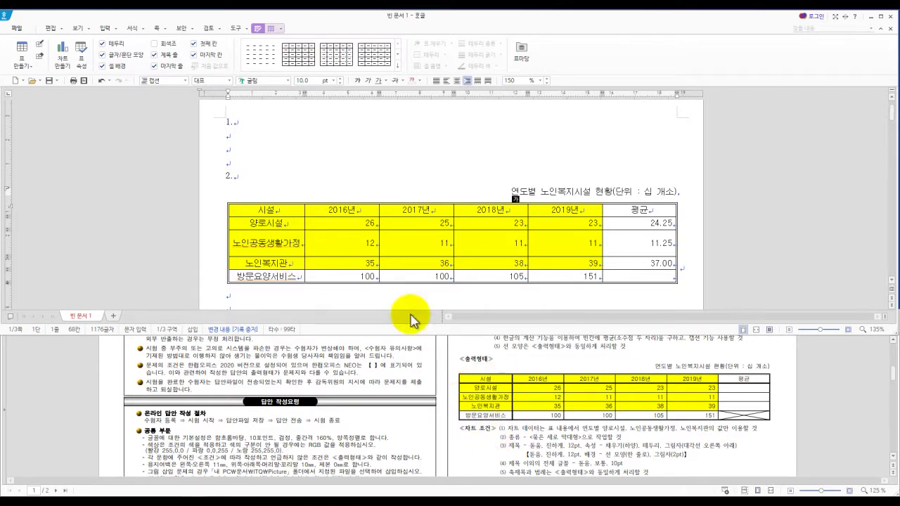
# Step: Make all rows of the facility table equal in height
pyautogui.moveTo(285, 211); pyautogui.dragTo(640, 275)
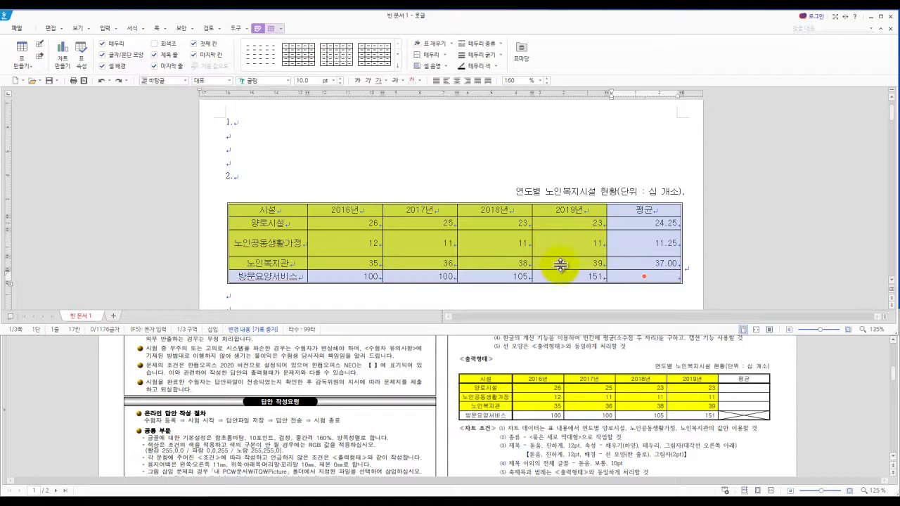
pyautogui.rightClick(274, 239)
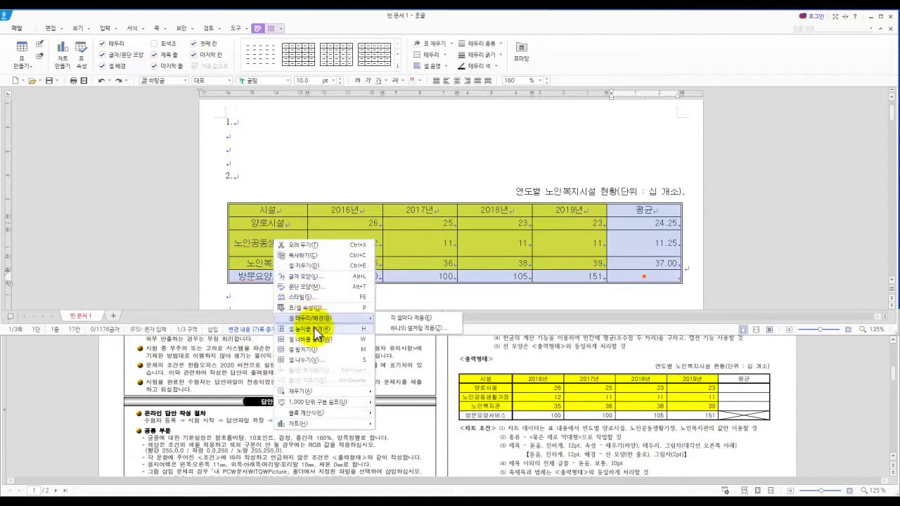
pyautogui.click(316, 331)
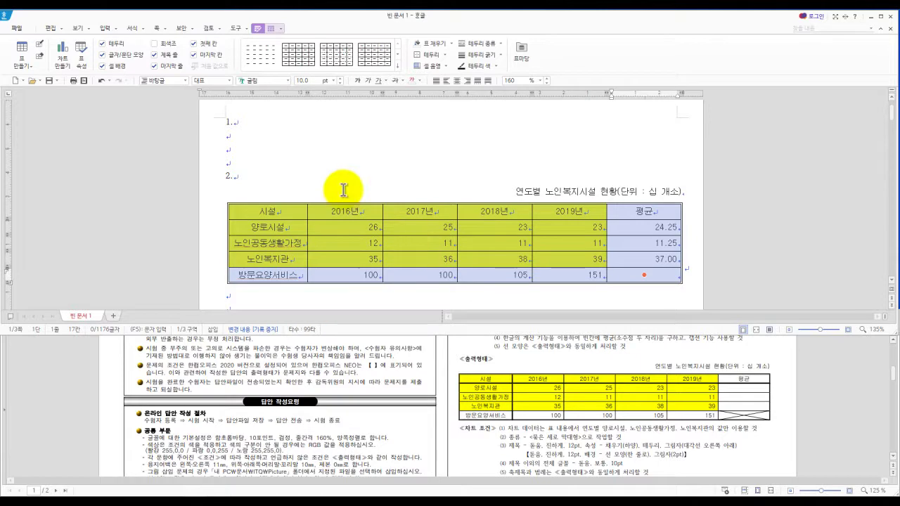
# Step: Reduce the height of all the facility table's rows to fit a single line of text compactly
pyautogui.hotkey('ctrl', 'Up')
pyautogui.hotkey('ctrl', 'Up')
pyautogui.hotkey('ctrl', 'Up')
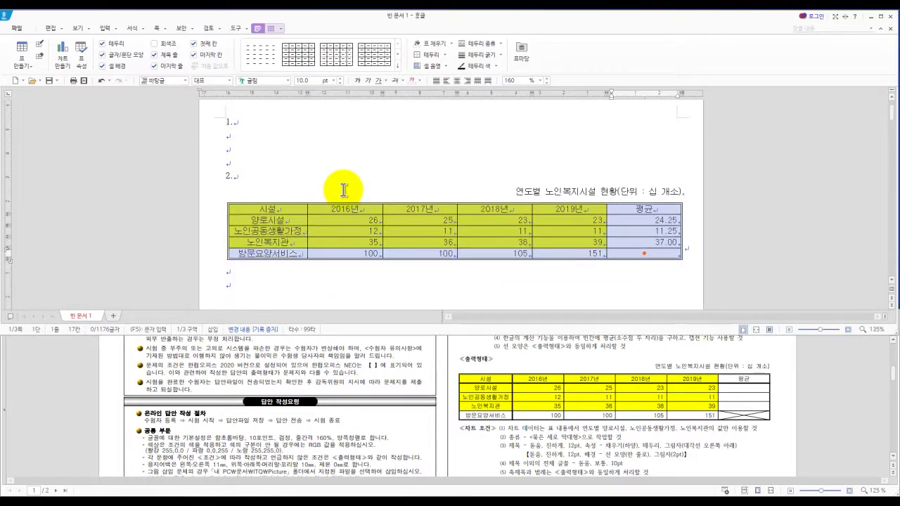
pyautogui.hotkey('ctrl', 'Down')
pyautogui.hotkey('ctrl', 'Down')
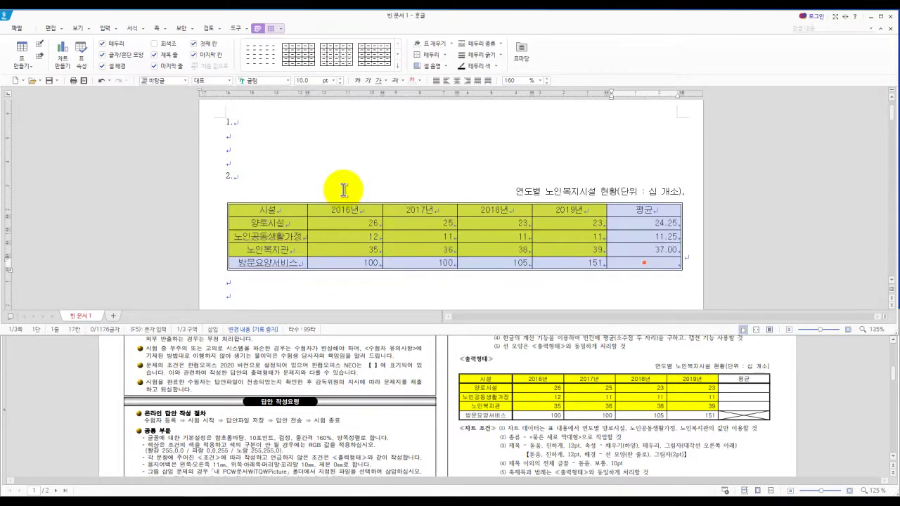
pyautogui.hotkey('ctrl', 'Down')
pyautogui.hotkey('ctrl', 'Up')
pyautogui.hotkey('ctrl', 'Down')
pyautogui.hotkey('ctrl', 'Up')
pyautogui.click(350, 185)
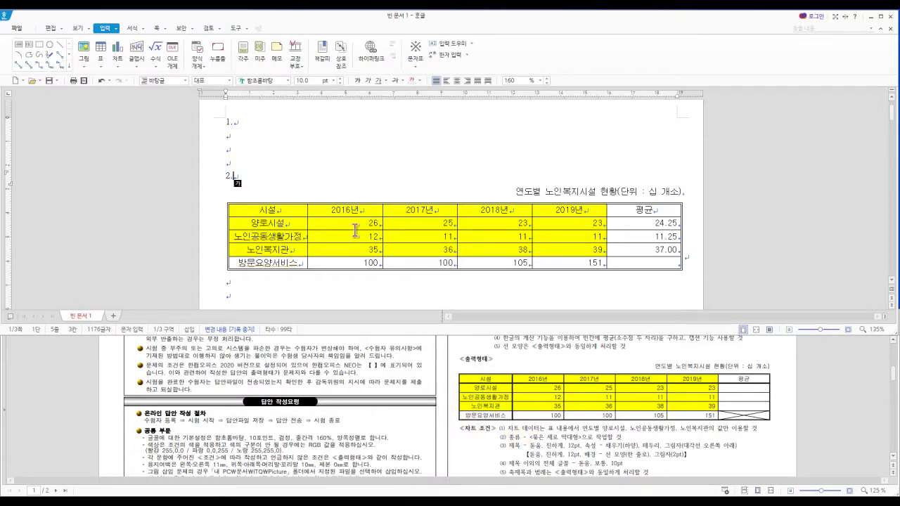
# Step: Try to make all the facility table's columns equal in width
pyautogui.moveTo(275, 210); pyautogui.dragTo(653, 259)
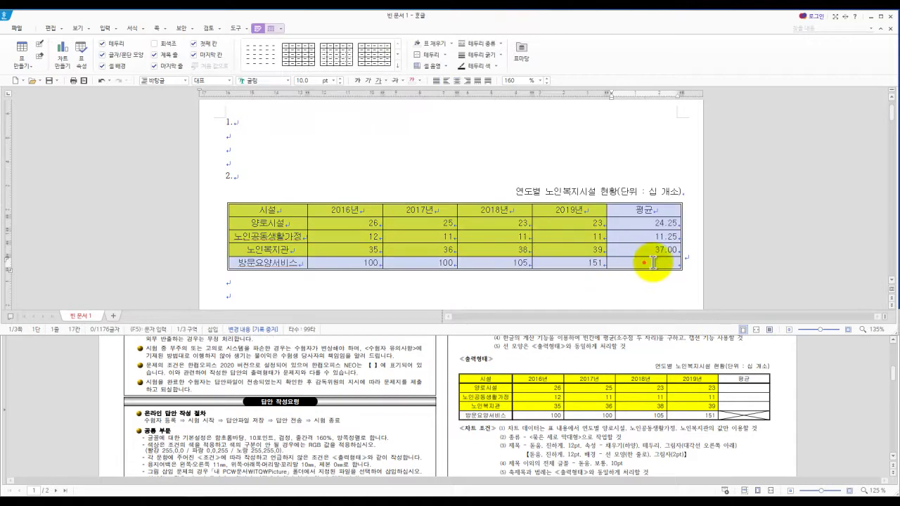
pyautogui.rightClick(500, 252)
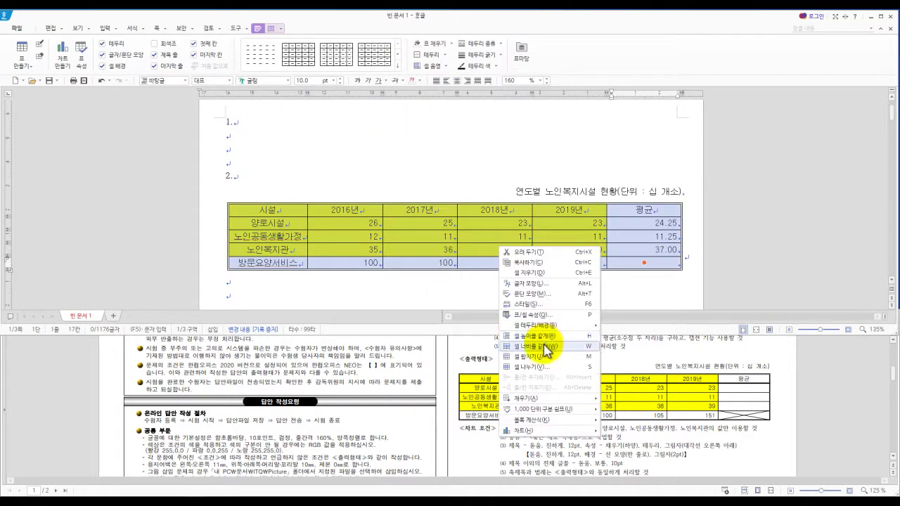
pyautogui.click(546, 343)
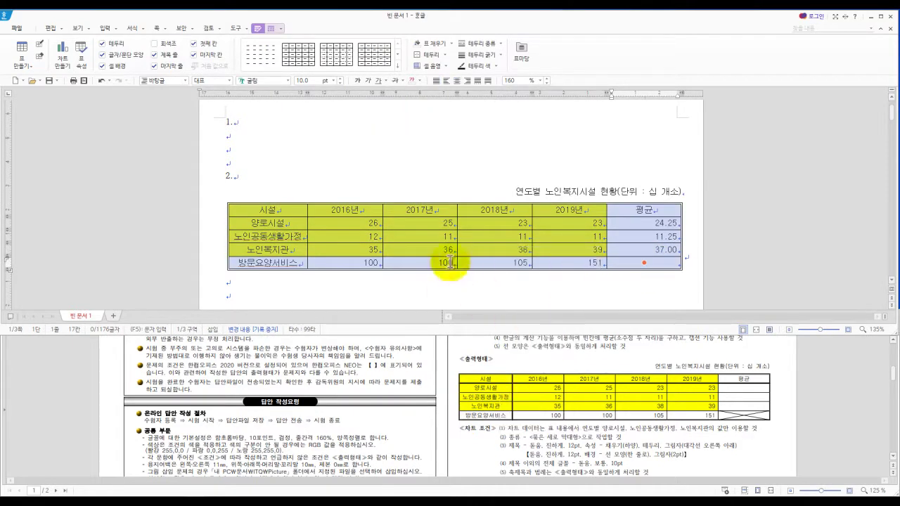
pyautogui.click(387, 179)
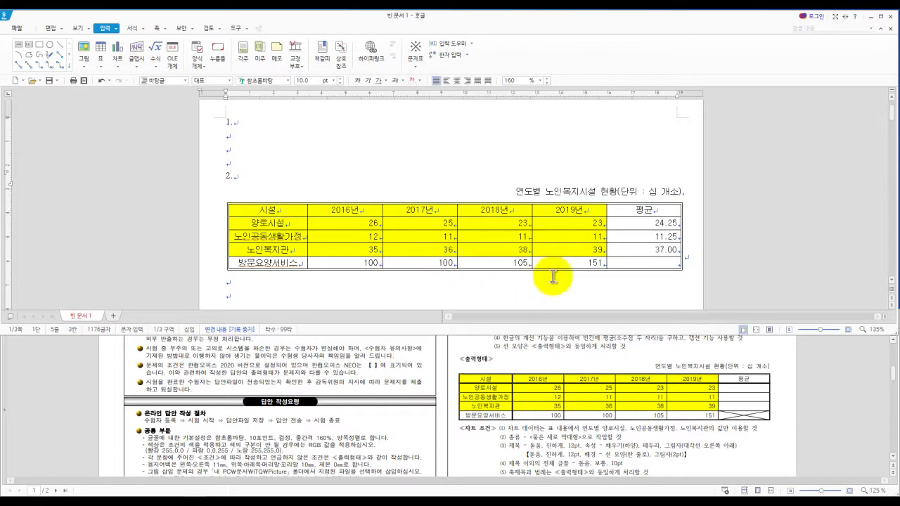
# Step: Apply a double-line bottom border to the facility table's header row, from 시설 through 평균
pyautogui.moveTo(279, 210); pyautogui.dragTo(647, 211)
pyautogui.press('l')
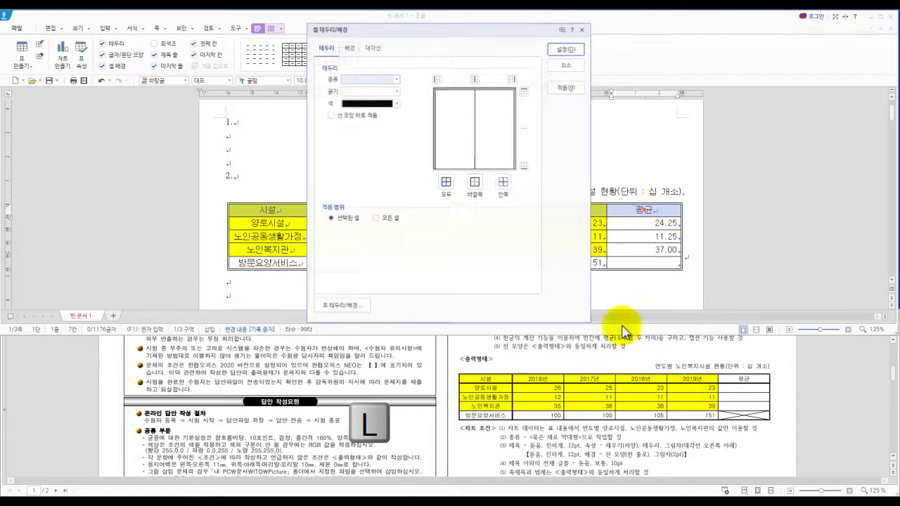
pyautogui.click(396, 80)
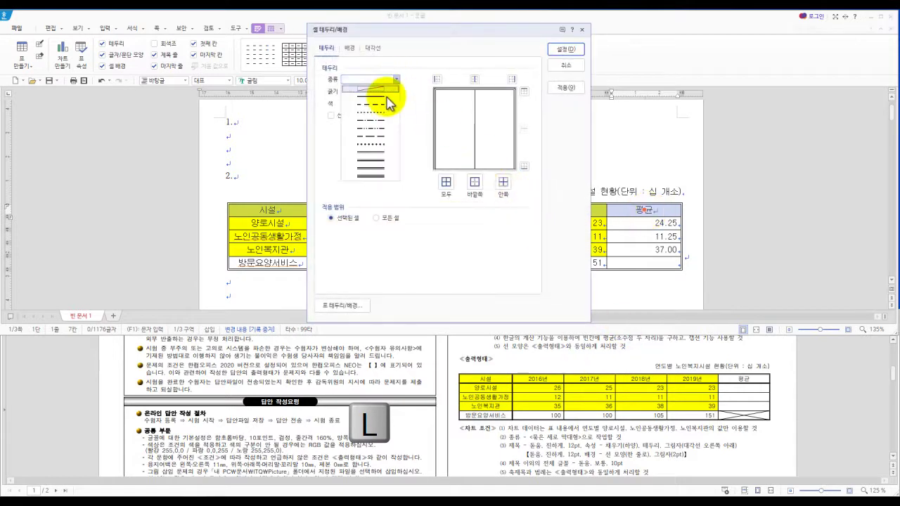
pyautogui.click(371, 160)
pyautogui.click(525, 166)
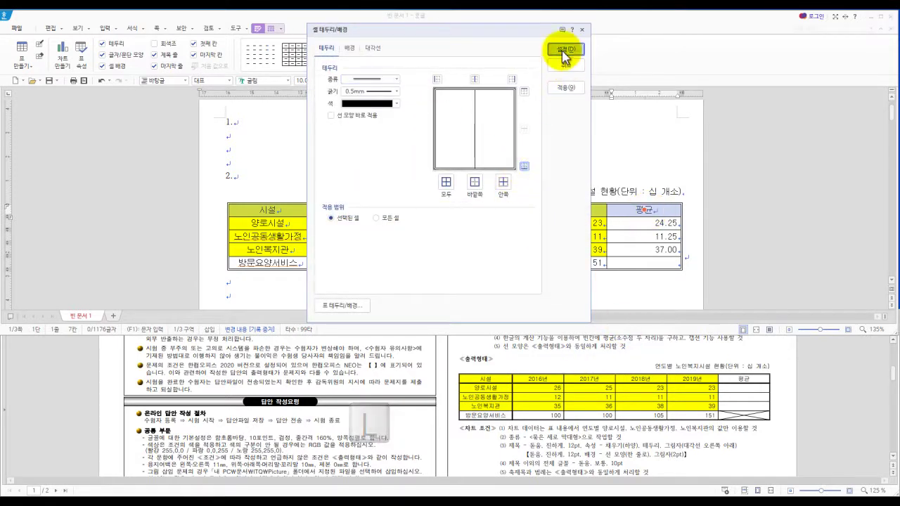
pyautogui.click(566, 50)
# Step: Apply a double-line right border to the facility table's first column, from 시설 down to 방문요양서비스
pyautogui.moveTo(271, 204); pyautogui.dragTo(267, 262)
pyautogui.press('l')
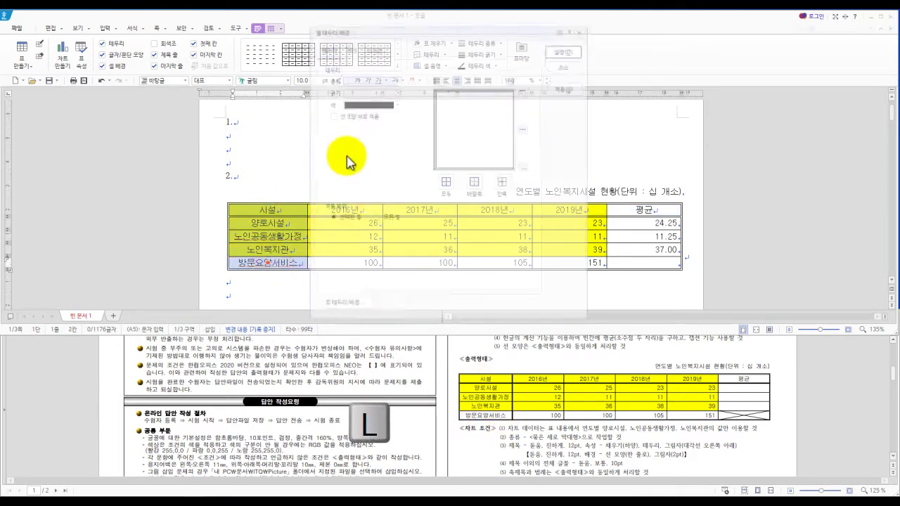
pyautogui.click(396, 79)
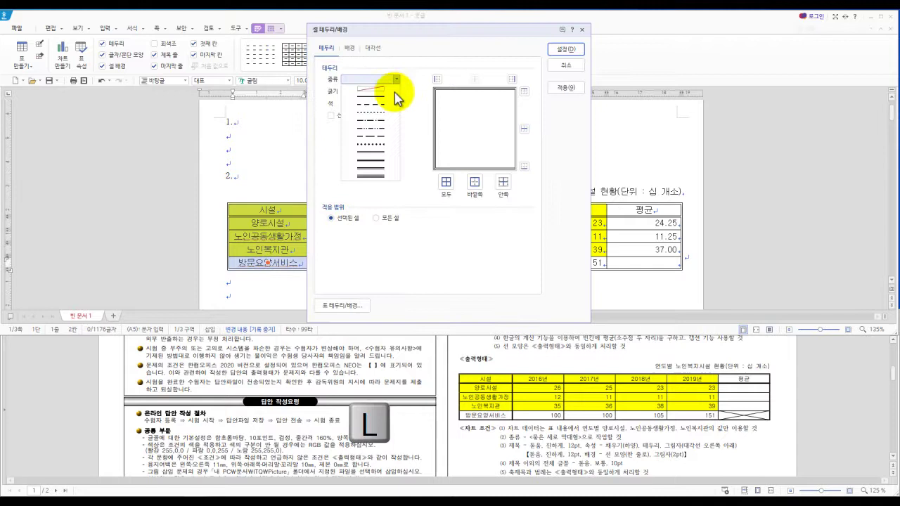
pyautogui.click(379, 152)
pyautogui.click(511, 78)
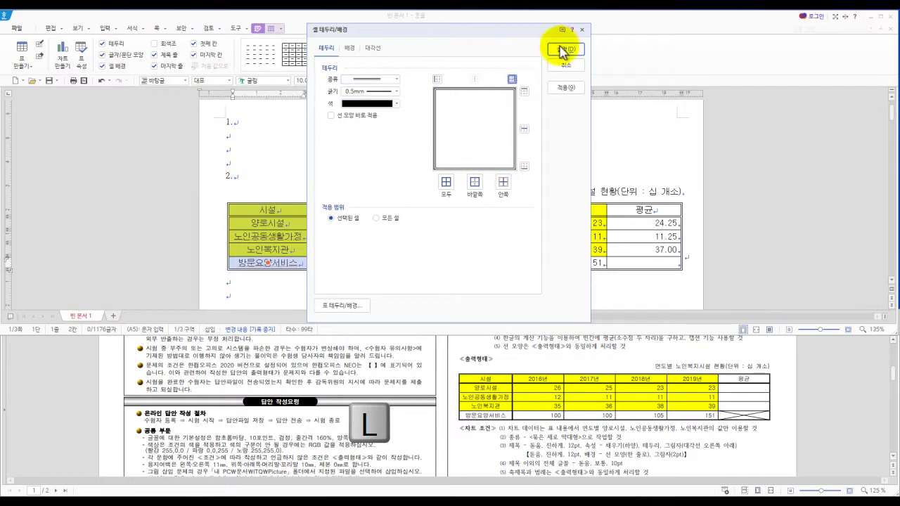
pyautogui.click(566, 49)
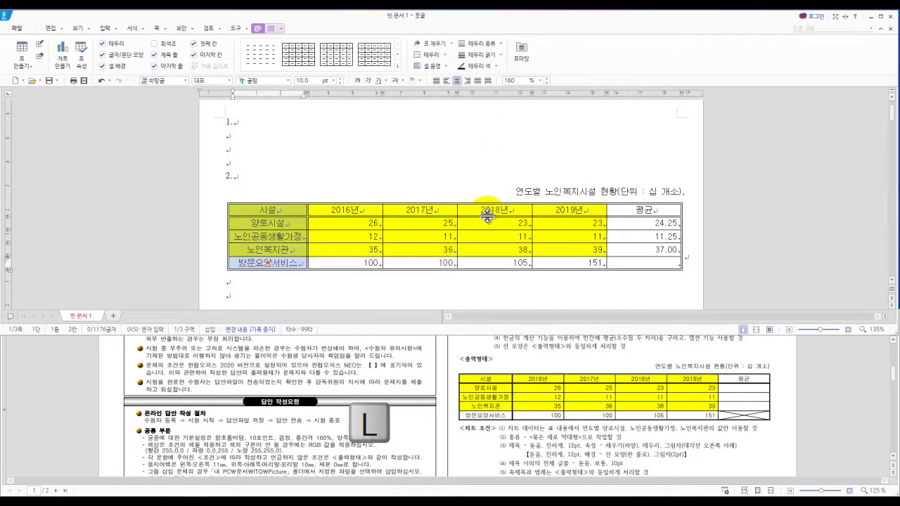
# Step: Cross out the empty 평균 cell in the 방문요양서비스 row with both diagonal lines
pyautogui.click(642, 266)
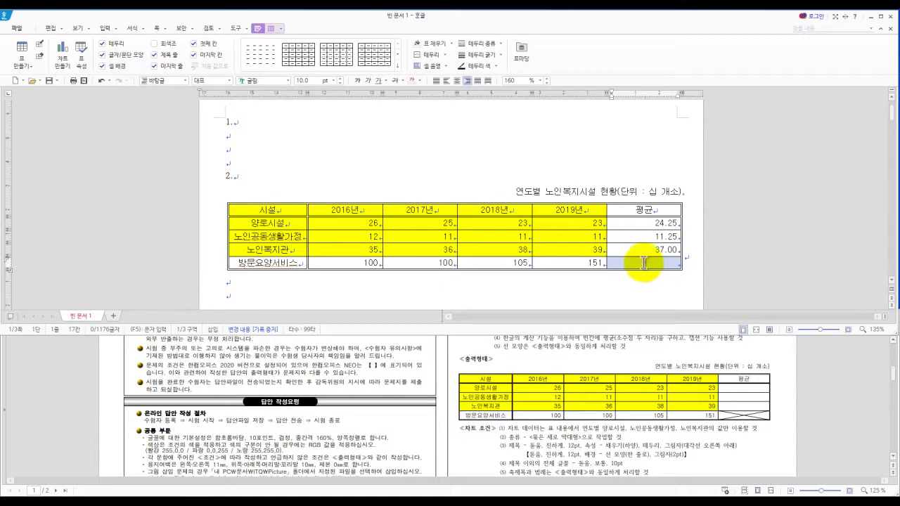
pyautogui.press('l')
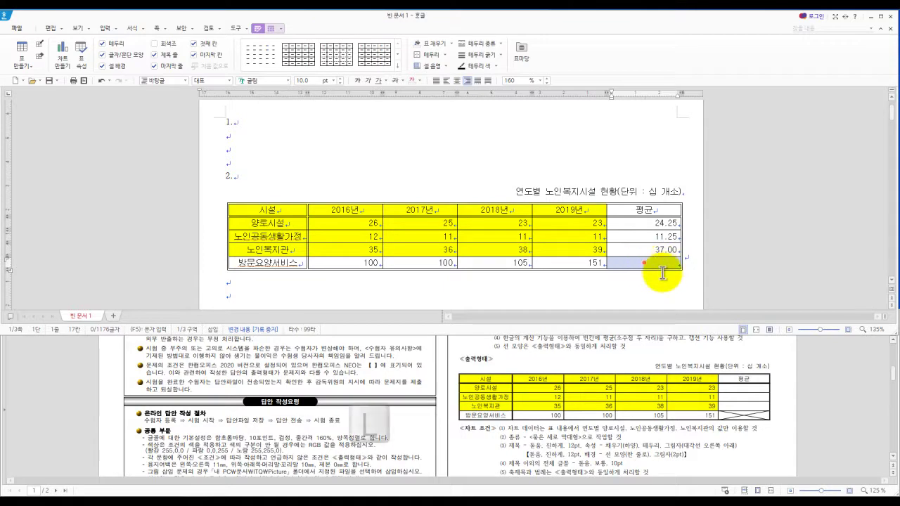
pyautogui.click(371, 48)
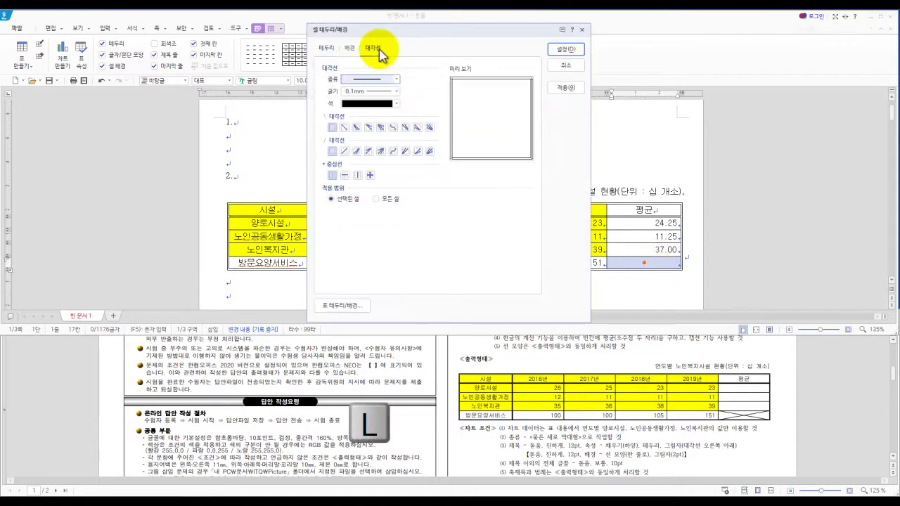
pyautogui.click(346, 128)
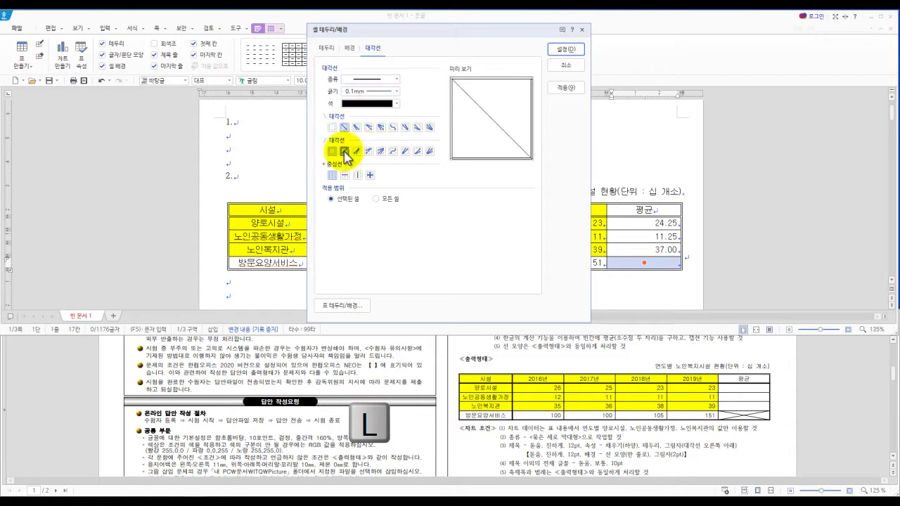
pyautogui.click(344, 151)
pyautogui.click(563, 51)
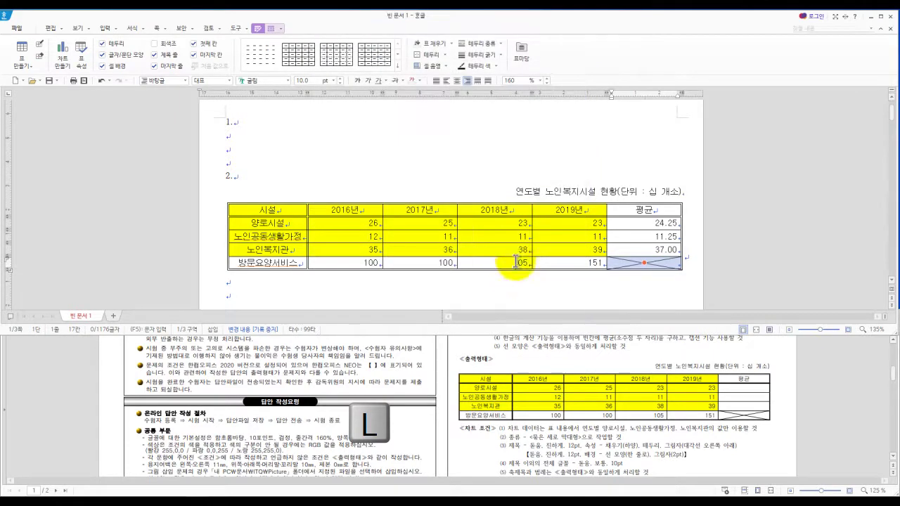
pyautogui.click(424, 170)
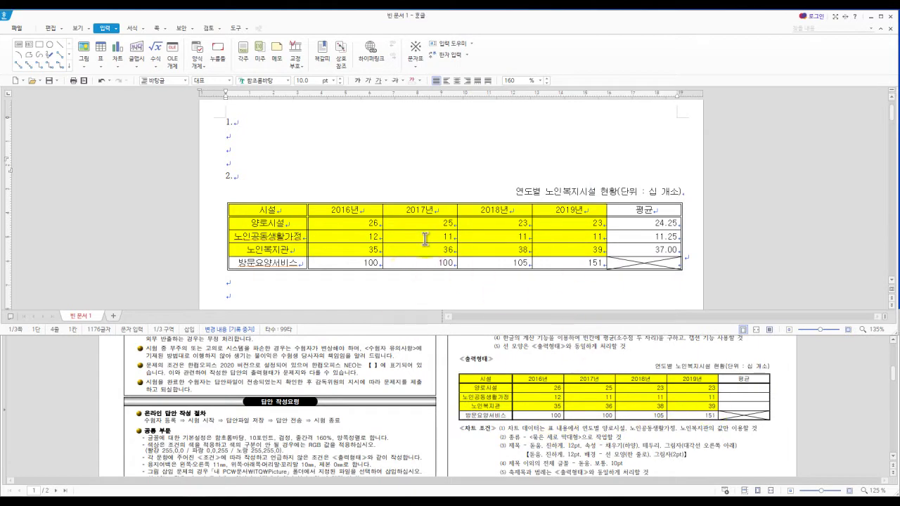
# Step: Insert a 묶은 세로 막대형 chart from the yellow cells, 시설 through 2019년 down to 노인복지관, and close the chart data editor
pyautogui.scroll(-1, 424, 237)
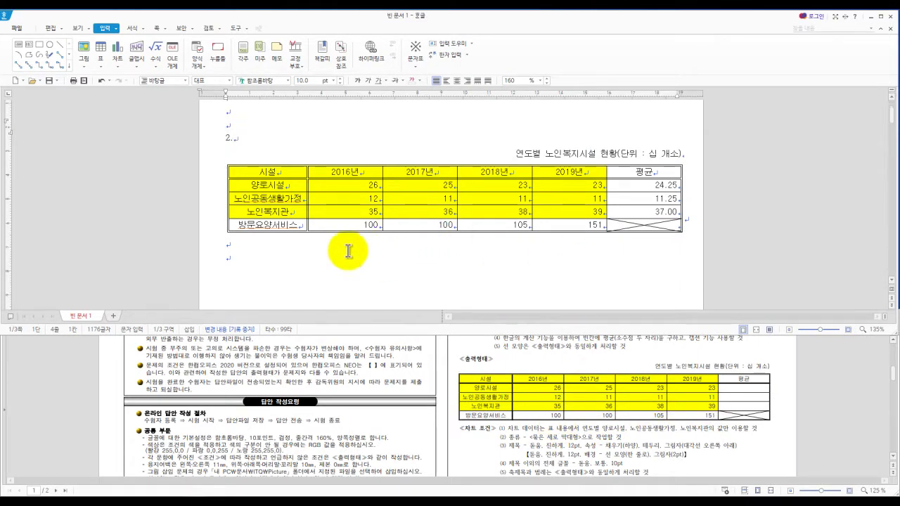
pyautogui.moveTo(261, 171); pyautogui.dragTo(562, 211)
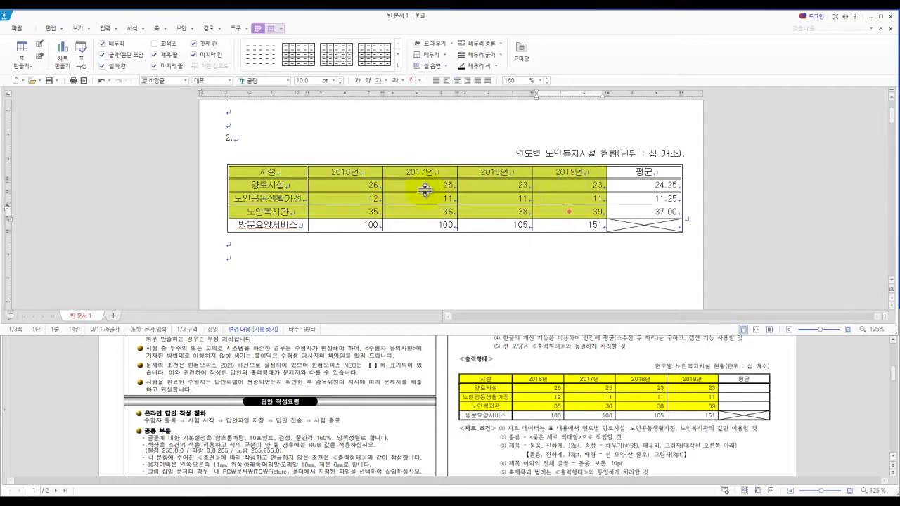
pyautogui.rightClick(399, 195)
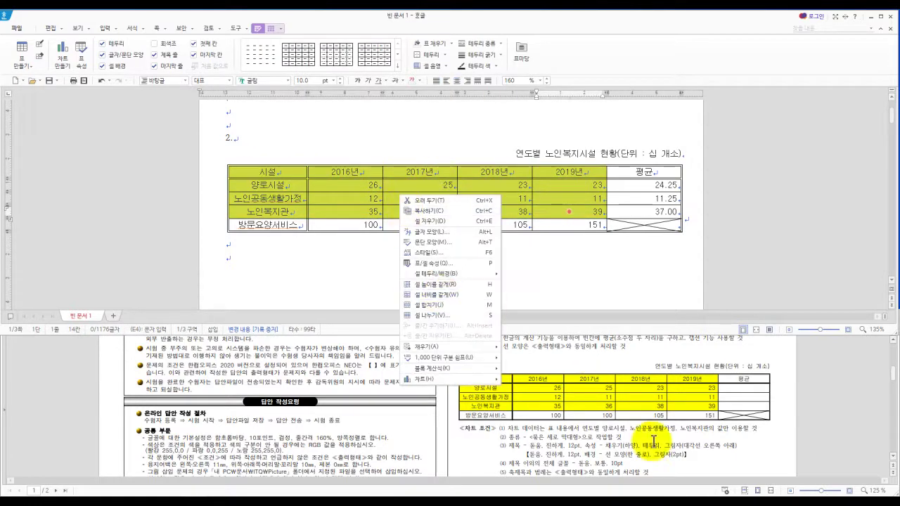
pyautogui.moveTo(461, 383)
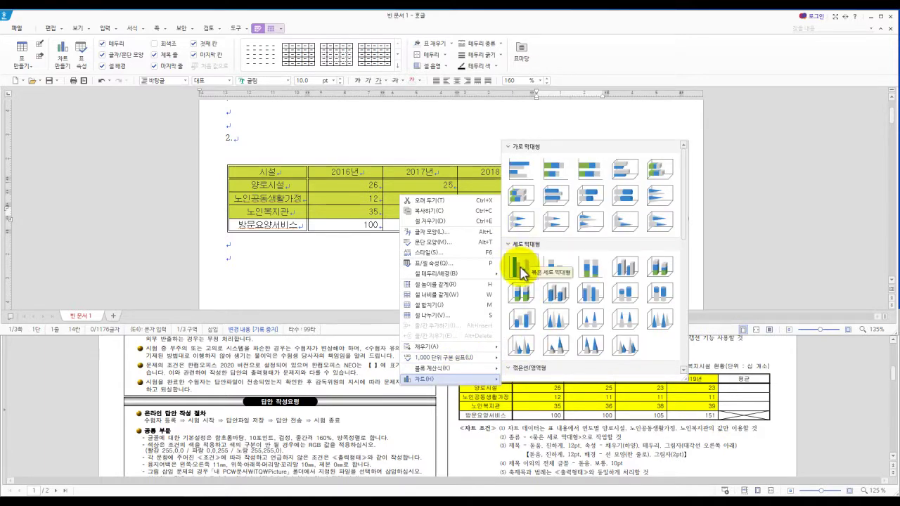
pyautogui.click(522, 272)
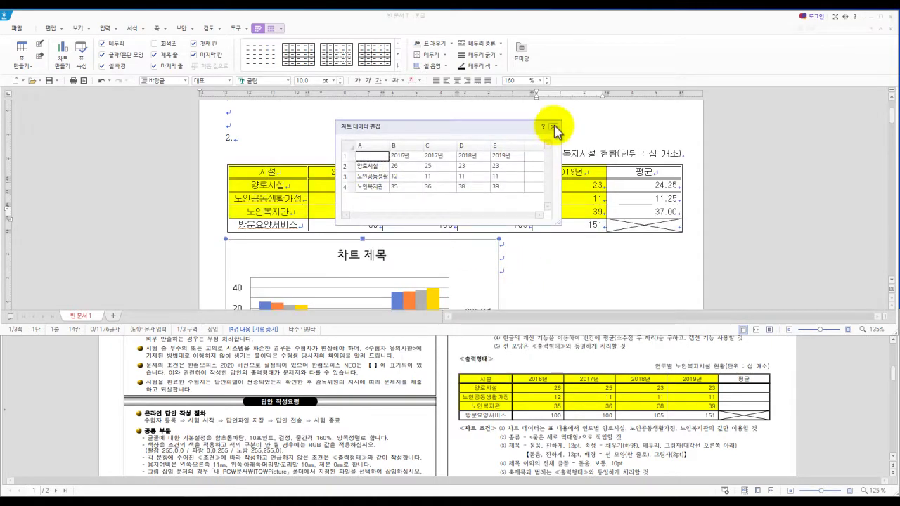
pyautogui.click(553, 128)
# Step: Widen the chart to about the width of the facility table and delete its horizontal gridlines
pyautogui.scroll(-3, 421, 217)
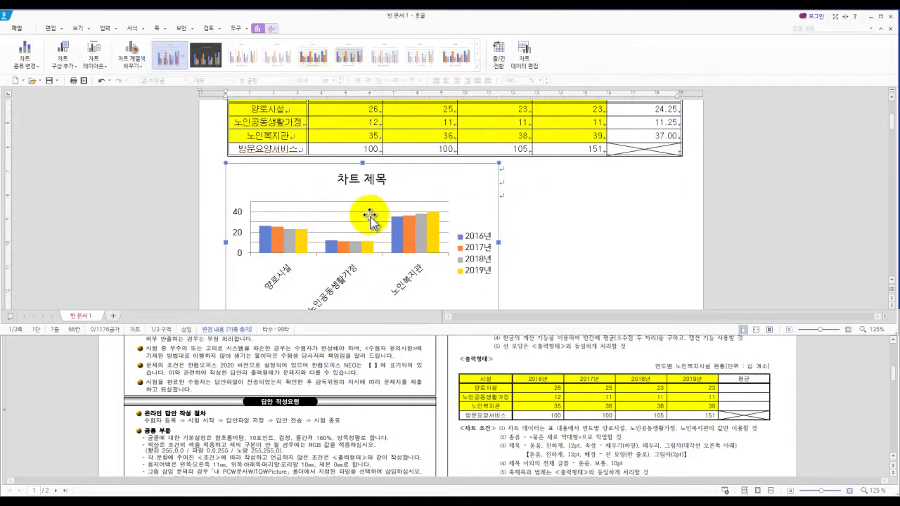
pyautogui.scroll(2, 351, 232)
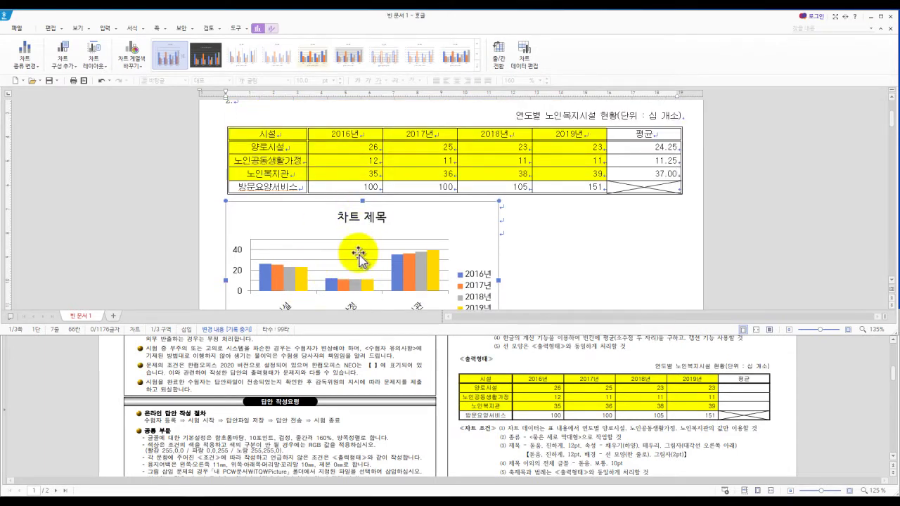
pyautogui.scroll(-1, 387, 256)
pyautogui.scroll(-1, 386, 256)
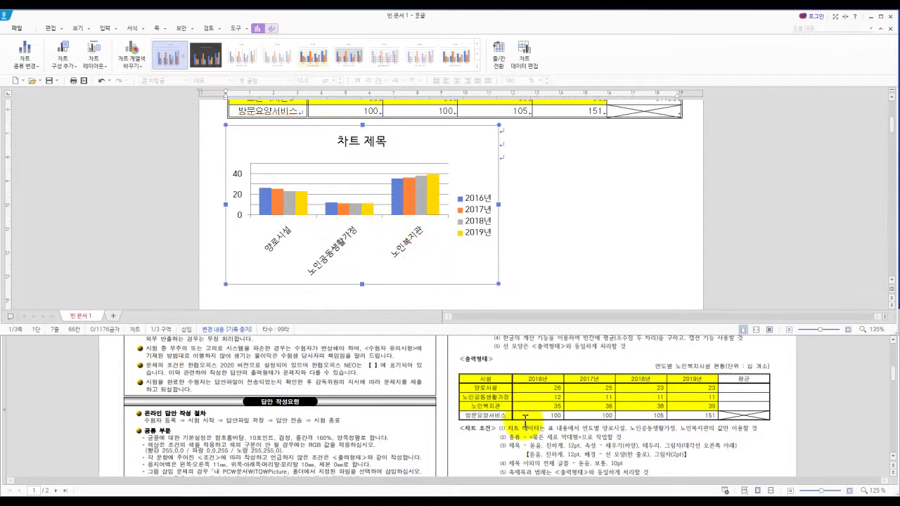
pyautogui.scroll(-5, 562, 365)
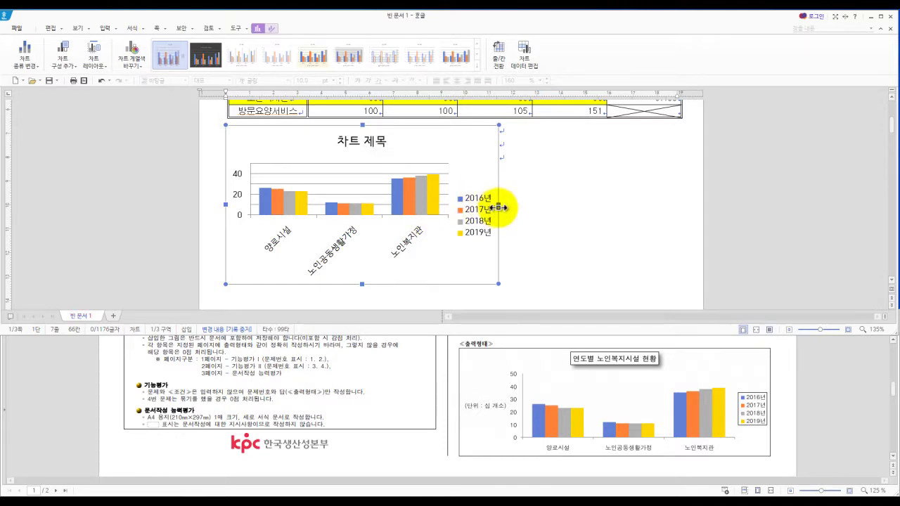
pyautogui.moveTo(501, 205); pyautogui.dragTo(678, 203)
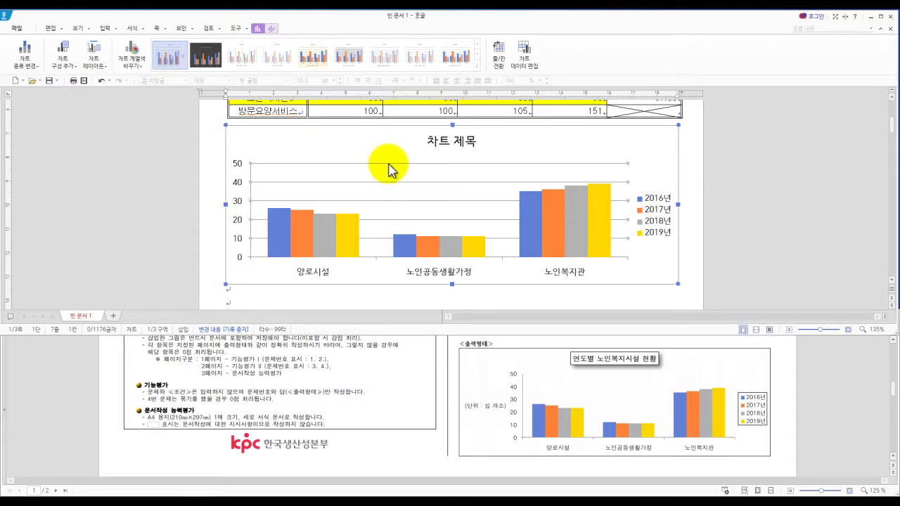
pyautogui.press('Delete')
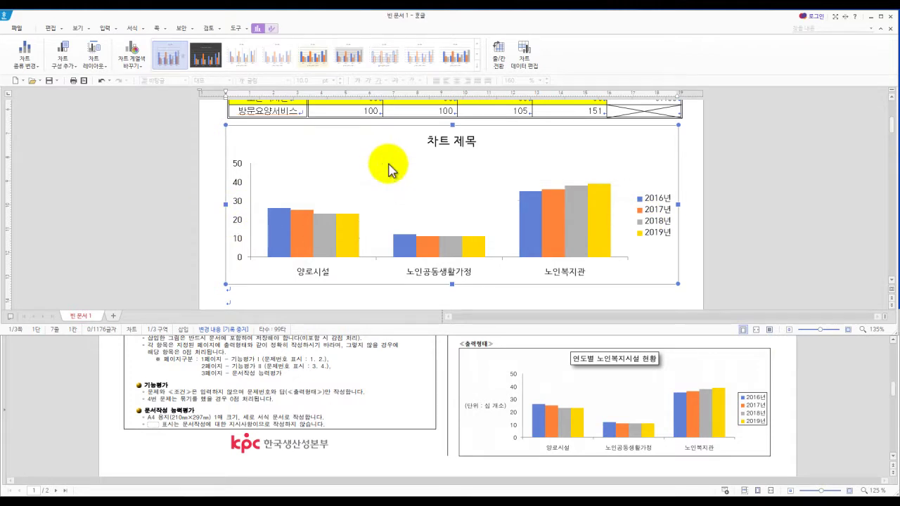
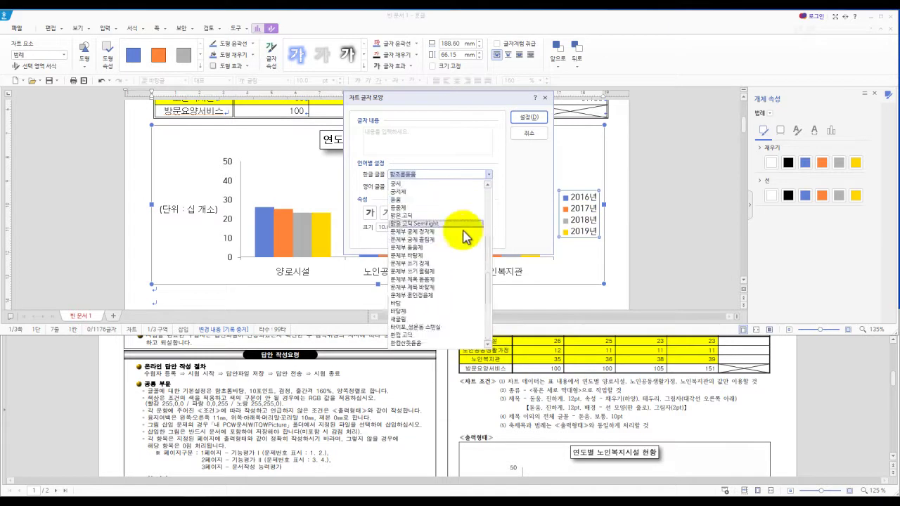
# Step: Set the chart legend's Korean font to 돋움 and give the legend a black outline
pyautogui.click(412, 275)
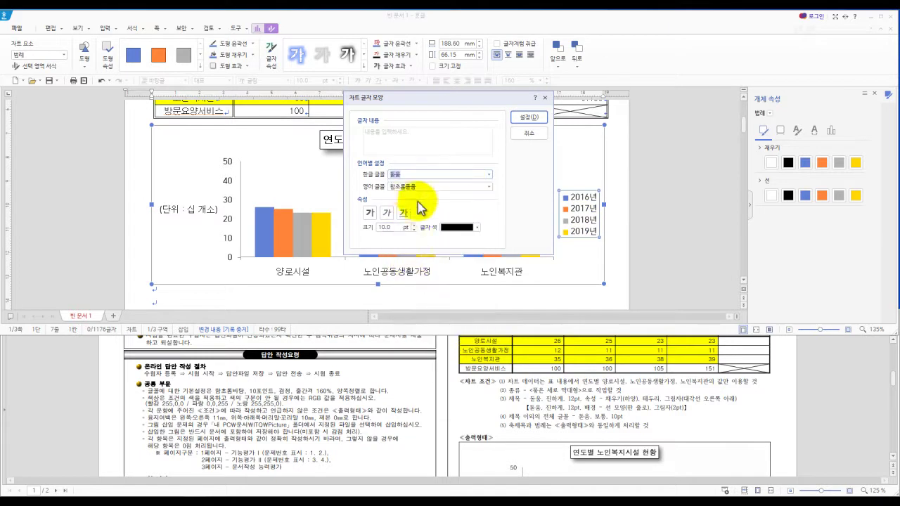
pyautogui.click(529, 116)
pyautogui.scroll(-3, 731, 422)
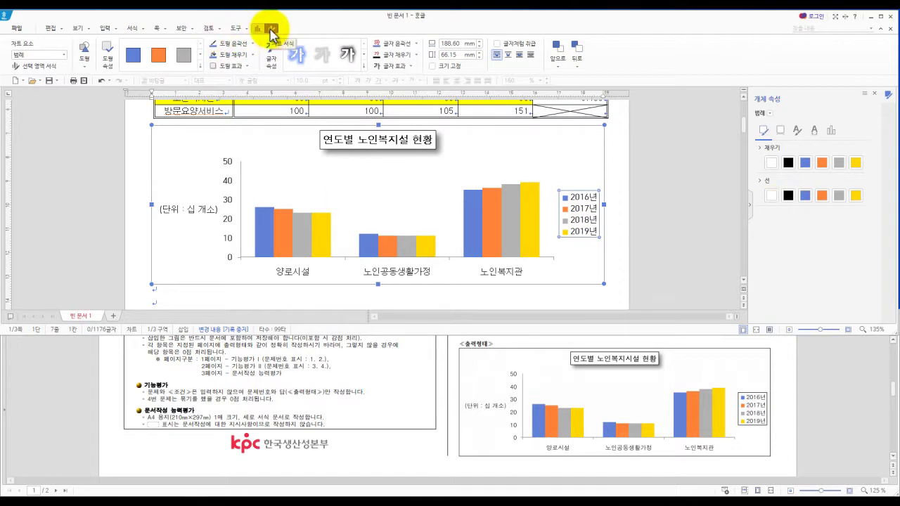
pyautogui.click(252, 44)
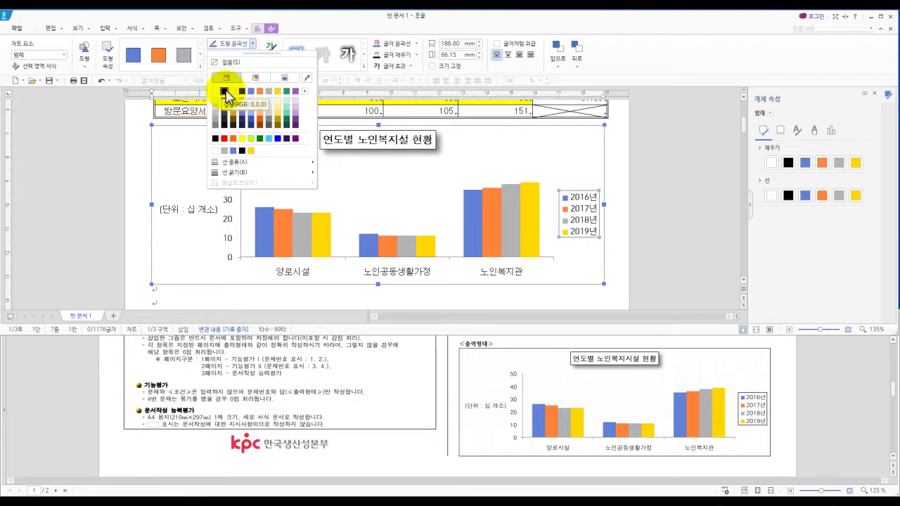
pyautogui.click(223, 92)
pyautogui.click(618, 237)
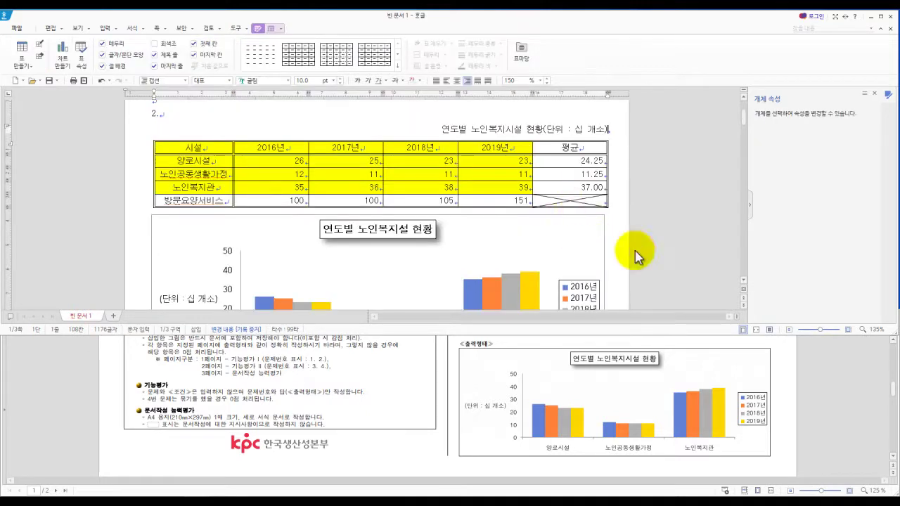
# Step: Compare the chart and facility table with the exam sheet's chart conditions and sample output
pyautogui.scroll(-3, 604, 260)
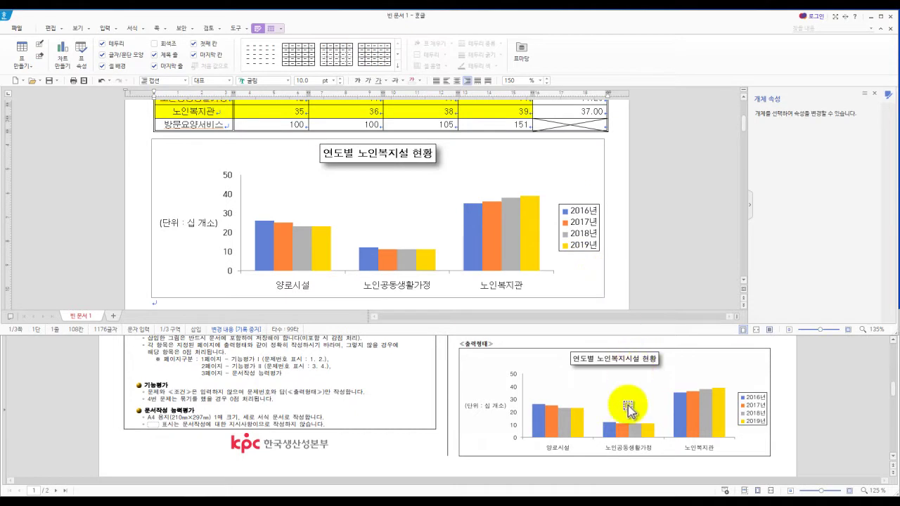
pyautogui.scroll(3, 545, 430)
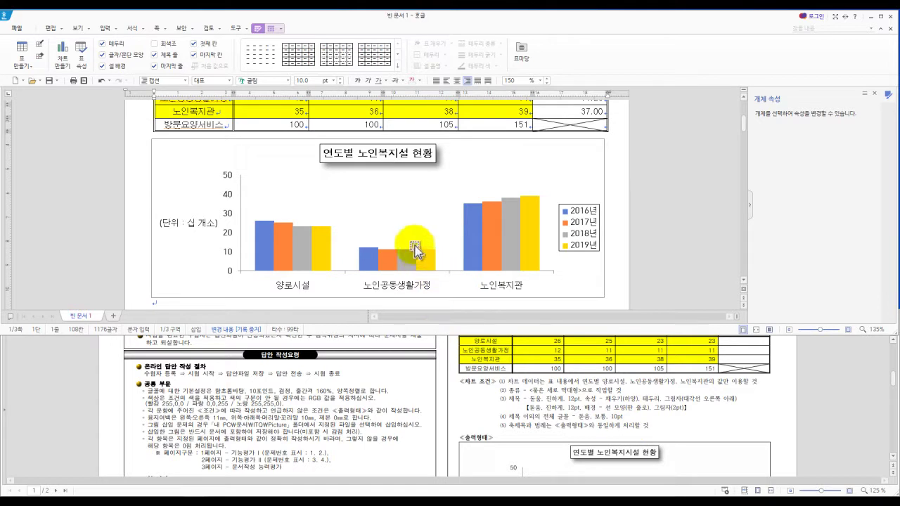
pyautogui.scroll(-1, 408, 246)
pyautogui.scroll(-1, 330, 217)
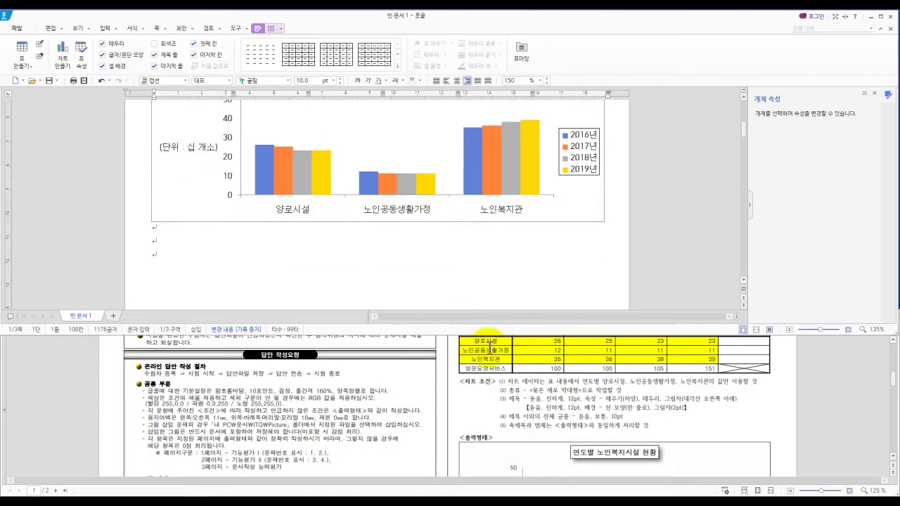
pyautogui.scroll(-3, 520, 348)
pyautogui.scroll(1, 417, 226)
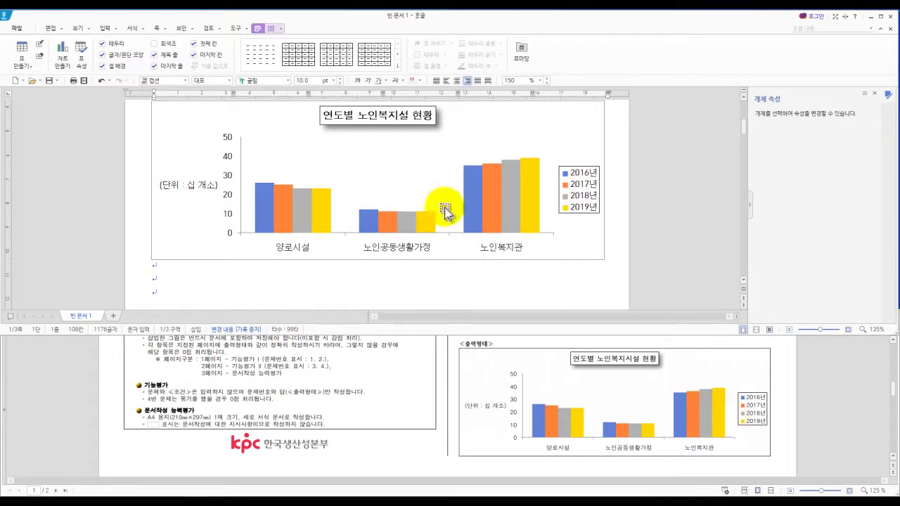
pyautogui.scroll(1, 437, 228)
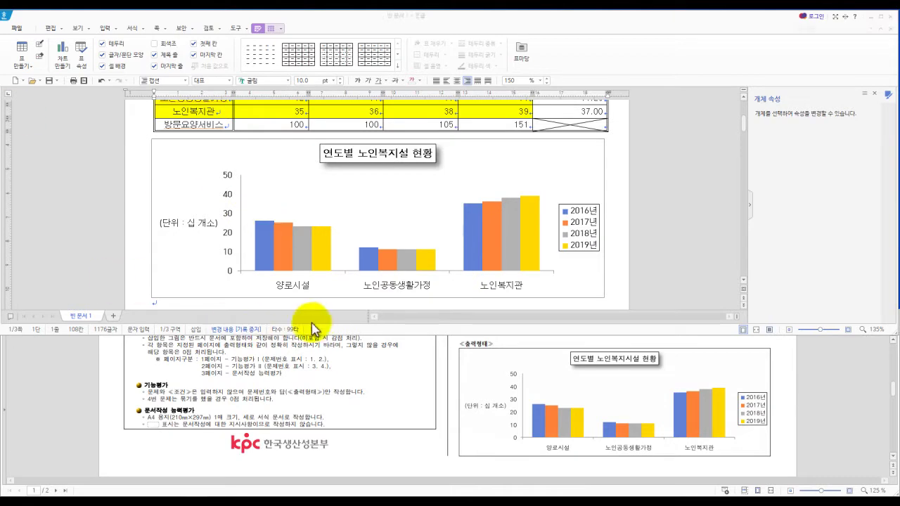
pyautogui.scroll(5, 412, 201)
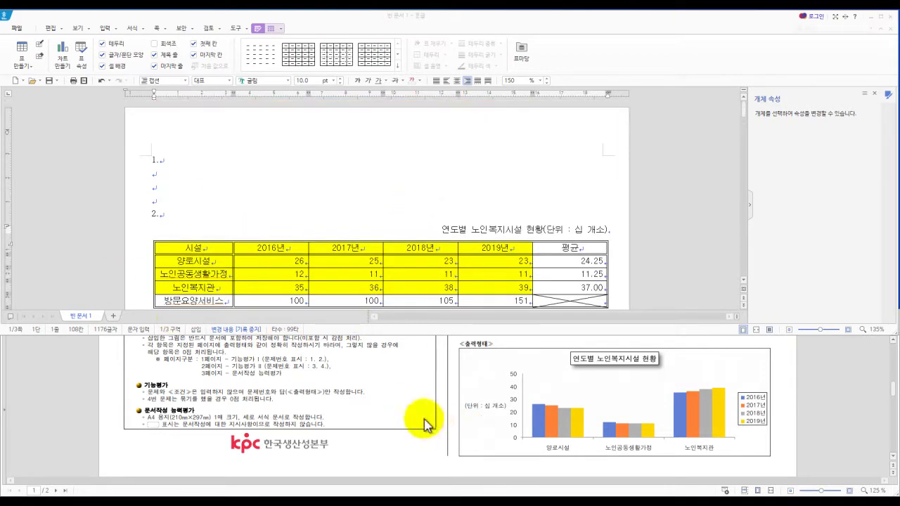
# Step: Hide the object properties pane and display the exam sheet's question 1 style conditions and sample text at 175% zoom
pyautogui.scroll(3, 434, 423)
pyautogui.click(747, 206)
pyautogui.scroll(3, 413, 394)
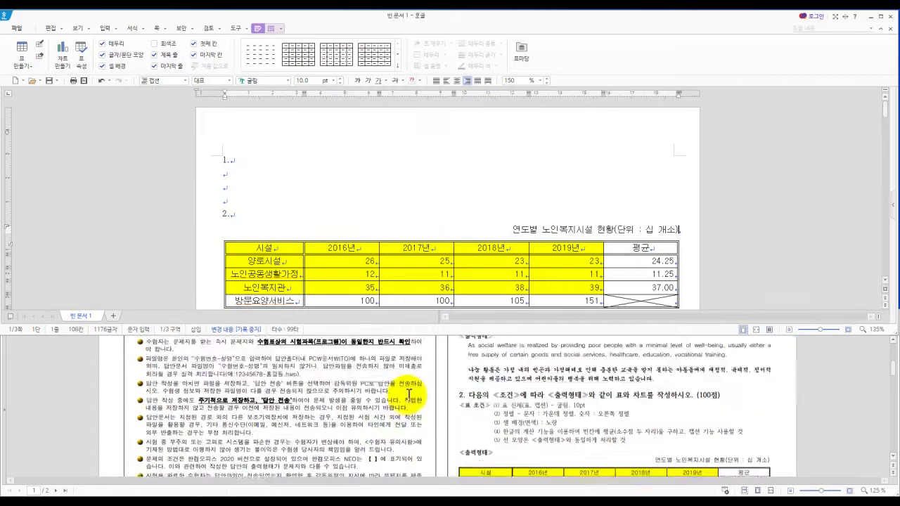
pyautogui.scroll(-1, 427, 393)
pyautogui.scroll(2, 583, 421)
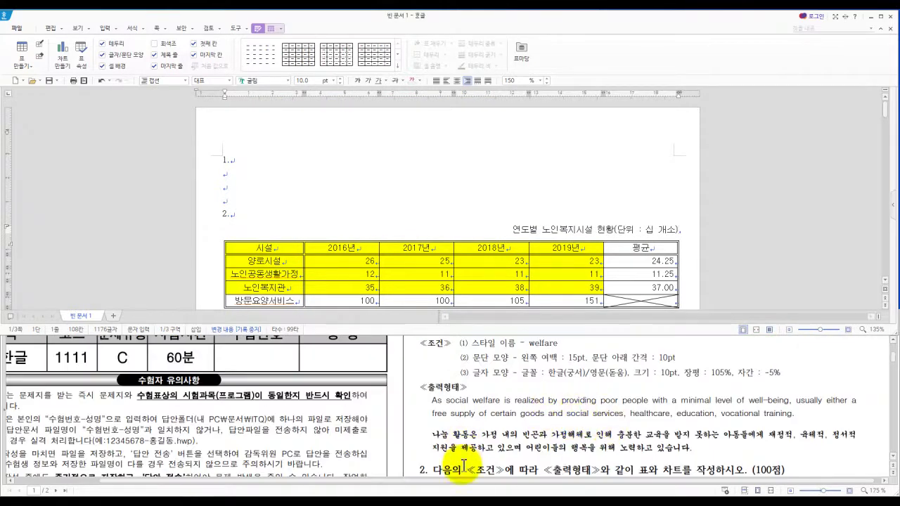
pyautogui.click(516, 484)
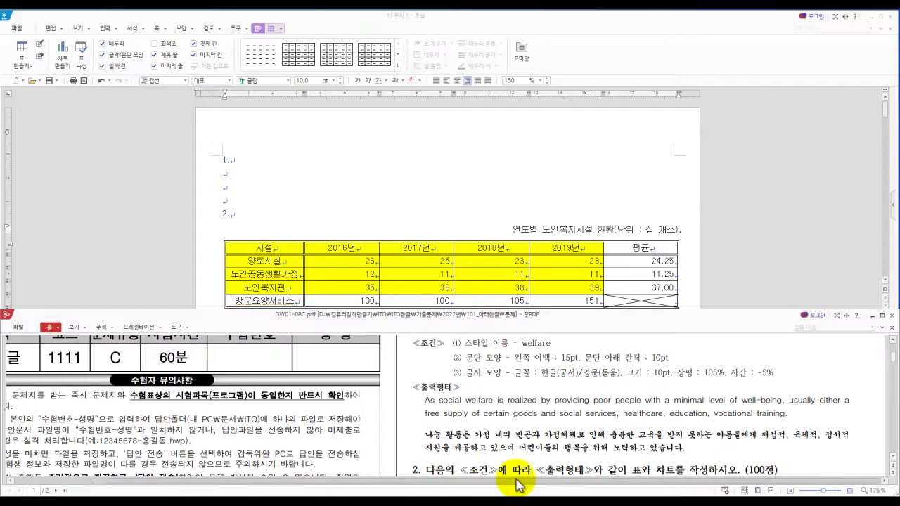
pyautogui.click(236, 174)
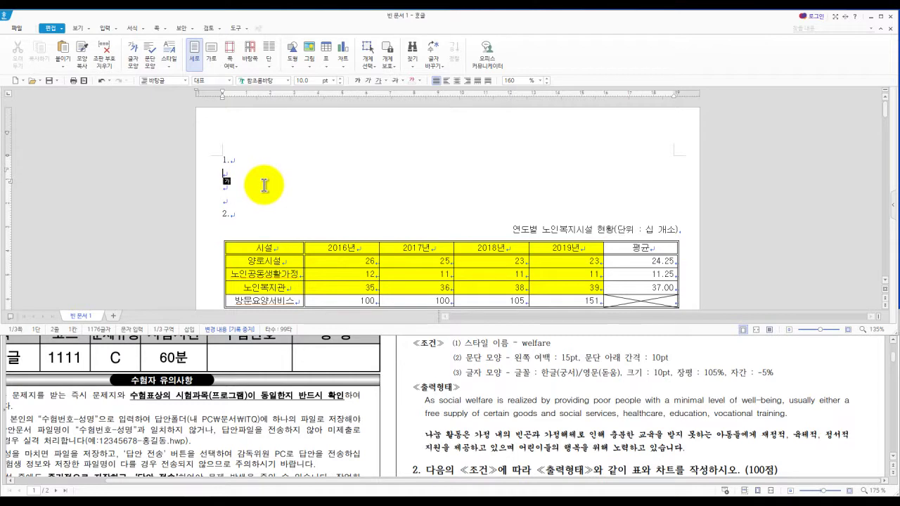
pyautogui.write('As social welfare is realized by providing poor people with a minimal level of well-being, usually either a free supply of certain goods and social services, healthcare, education, vocational training.')
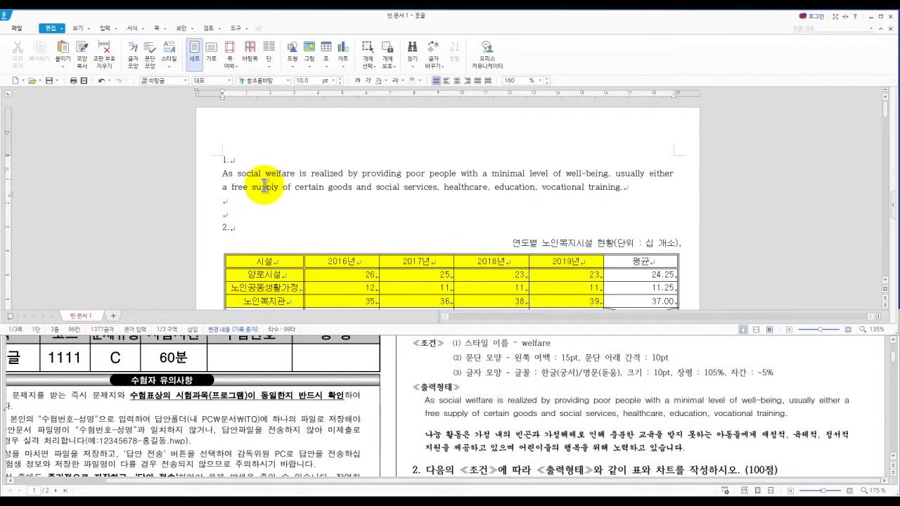
pyautogui.moveTo(261, 173); pyautogui.dragTo(566, 188)
pyautogui.press('Delete')
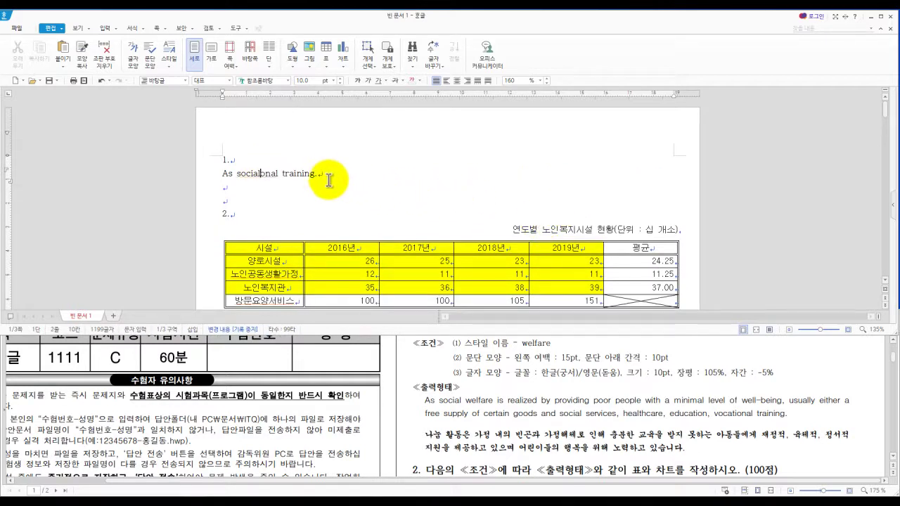
pyautogui.moveTo(319, 175); pyautogui.dragTo(266, 169)
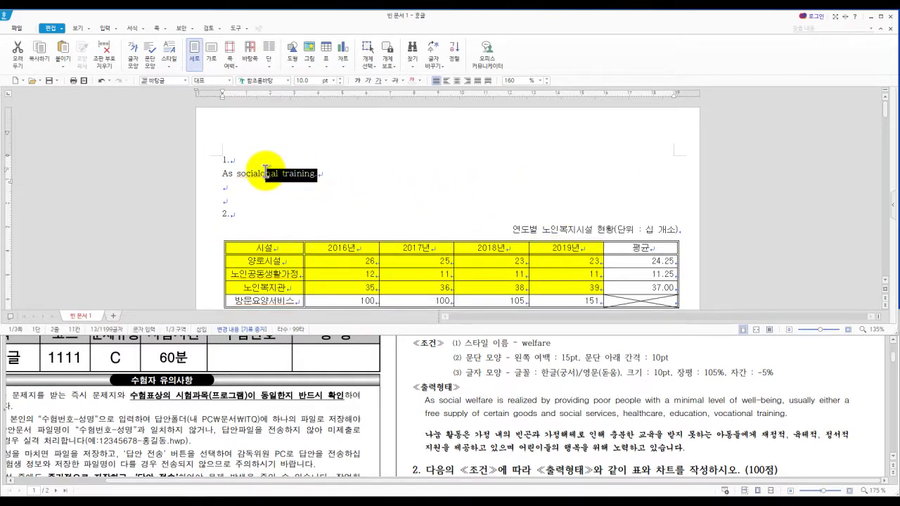
pyautogui.press('Delete')
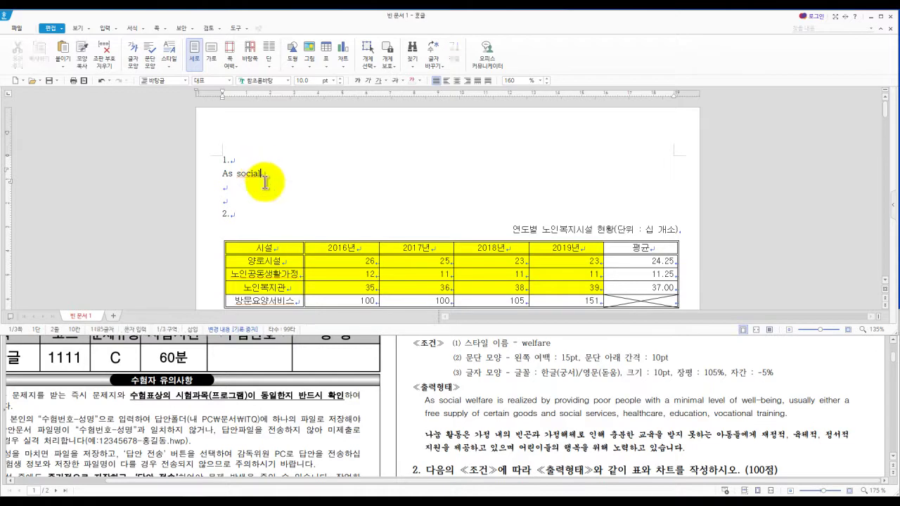
# Step: Under number 1, write the sample's Korean paragraph starting "나눔 활동은" and replace the text above it with the full "As social welfare" paragraph
pyautogui.press('Return')
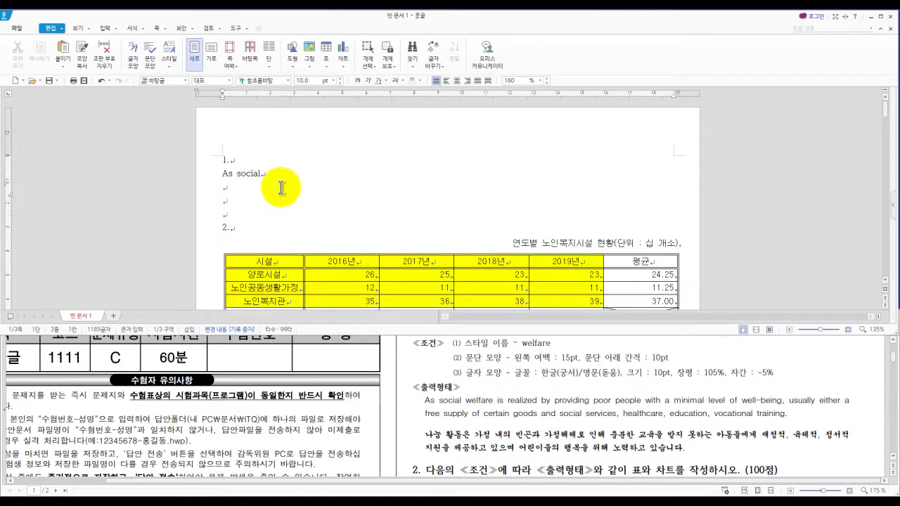
pyautogui.write('나눔 활동은 가정 내의 빈곤과 가정해체로 인해 충분한 교육을 받지 못하는 아동들에게 재정적, 육체적, 정서적 지원을 제공하고 있으며 어린이들의 행복을 위해 노력하고 있습니다.')
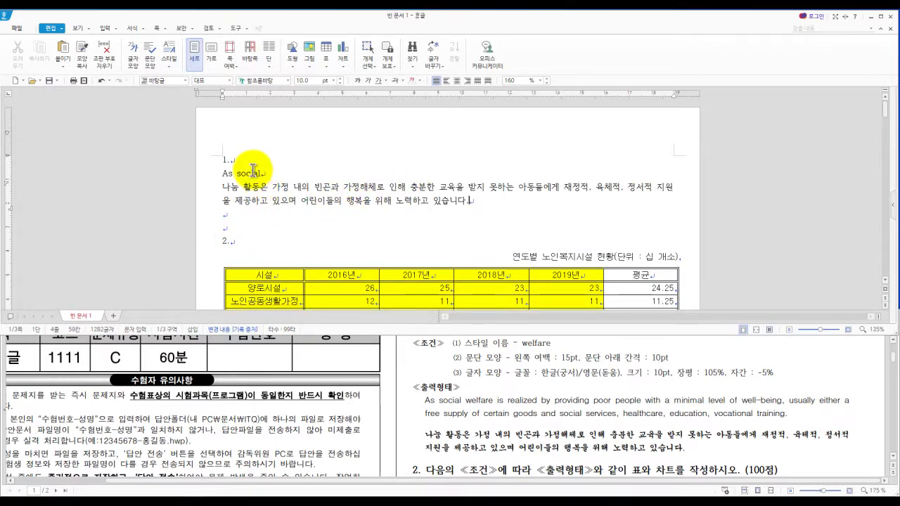
pyautogui.moveTo(249, 173); pyautogui.dragTo(281, 187)
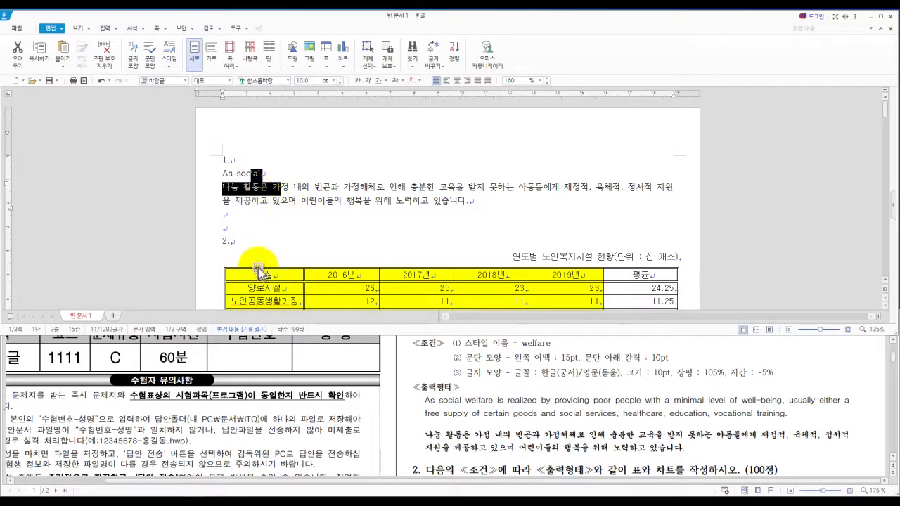
pyautogui.click(264, 173)
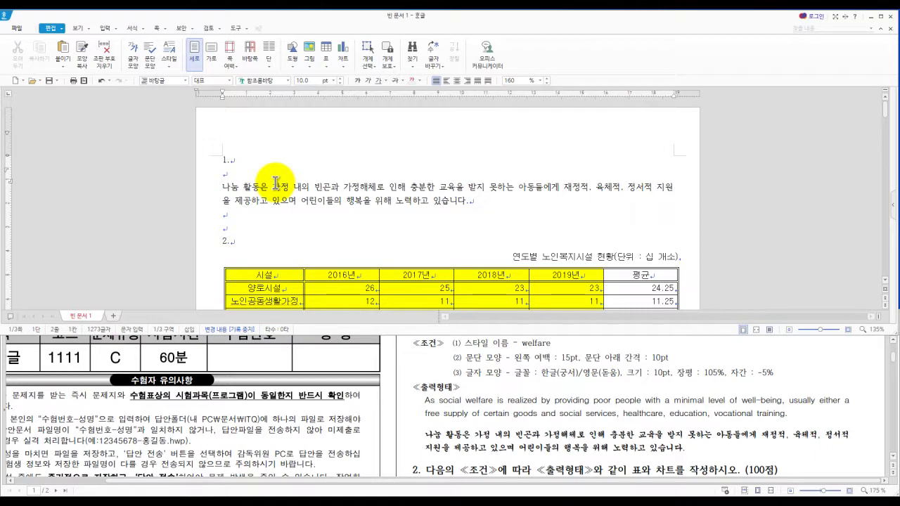
pyautogui.write('As social welfare is realized by providing poor people with a minimal level of well-being, usually either a free supply of certain goods and social services, healthcare, education, vocational training.')
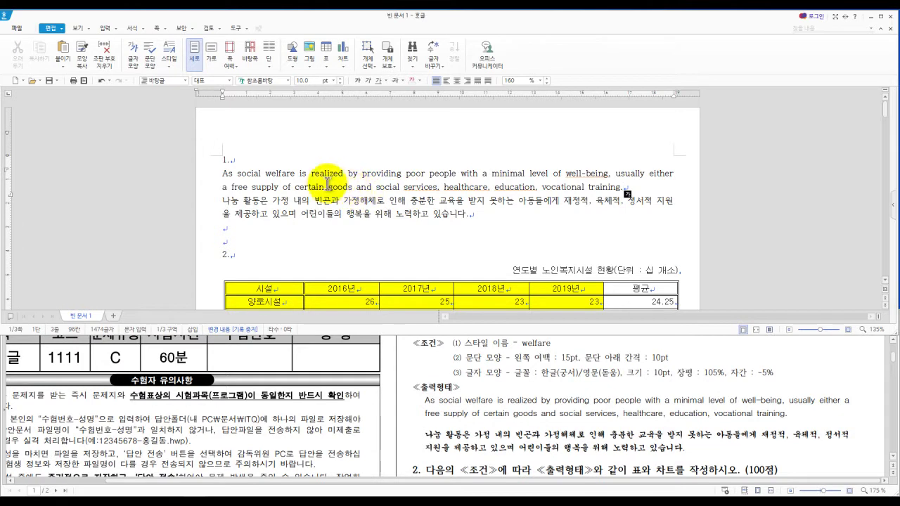
# Step: Select across question 1's English and Korean paragraphs and start a new paragraph style named welfare
pyautogui.moveTo(333, 186); pyautogui.dragTo(372, 204)
pyautogui.press('F6')
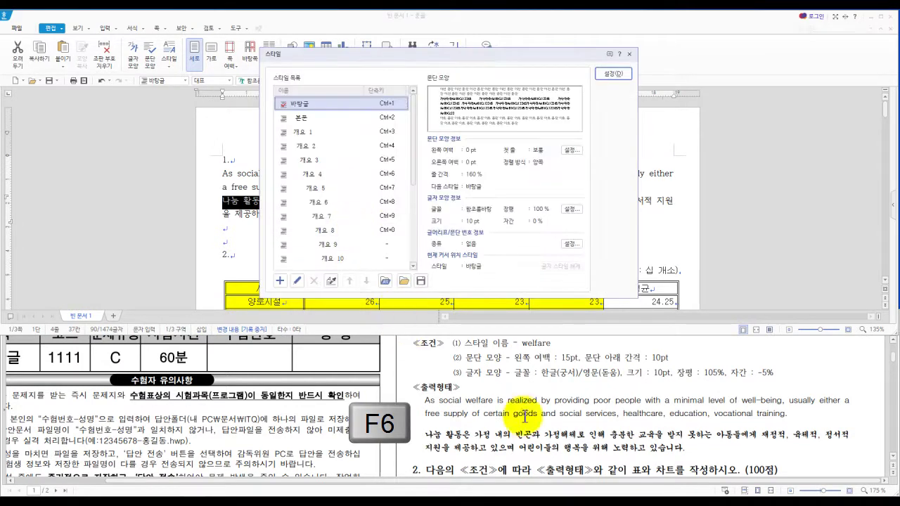
pyautogui.scroll(3, 551, 422)
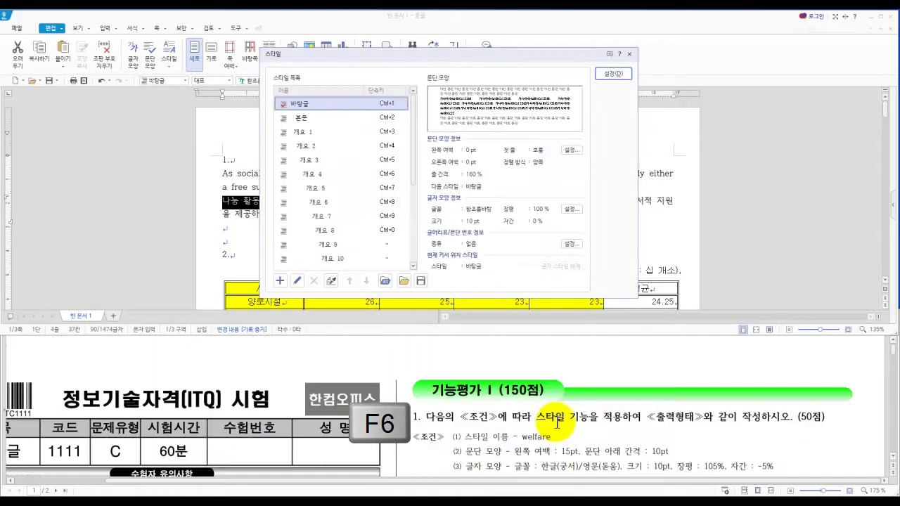
pyautogui.click(279, 281)
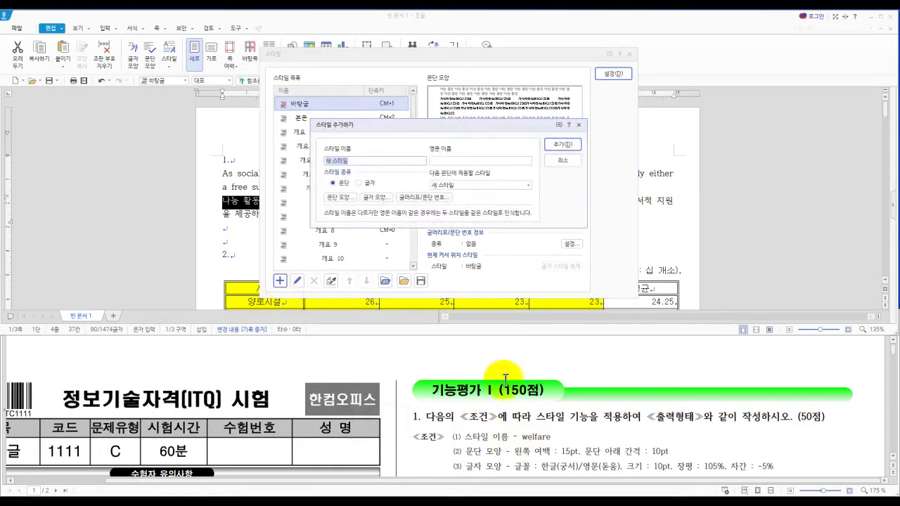
pyautogui.scroll(-1, 578, 427)
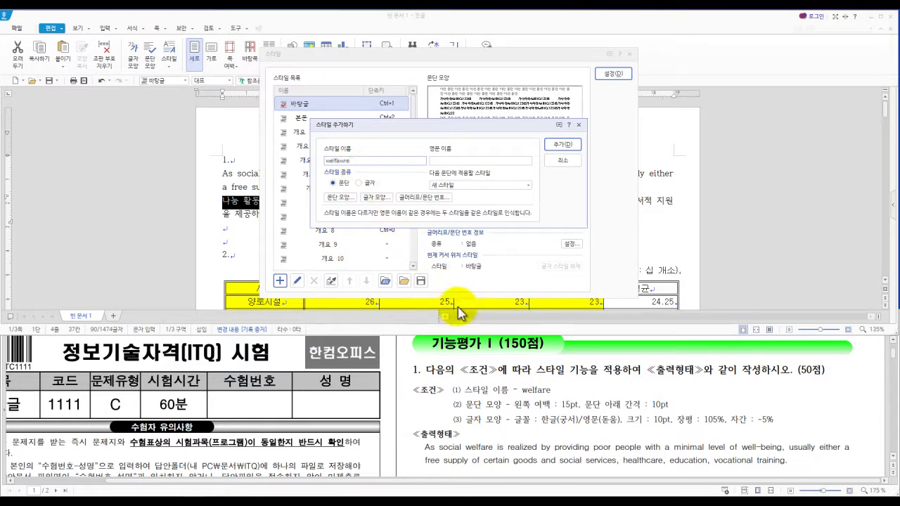
pyautogui.click(340, 161)
pyautogui.press('BackSpace')
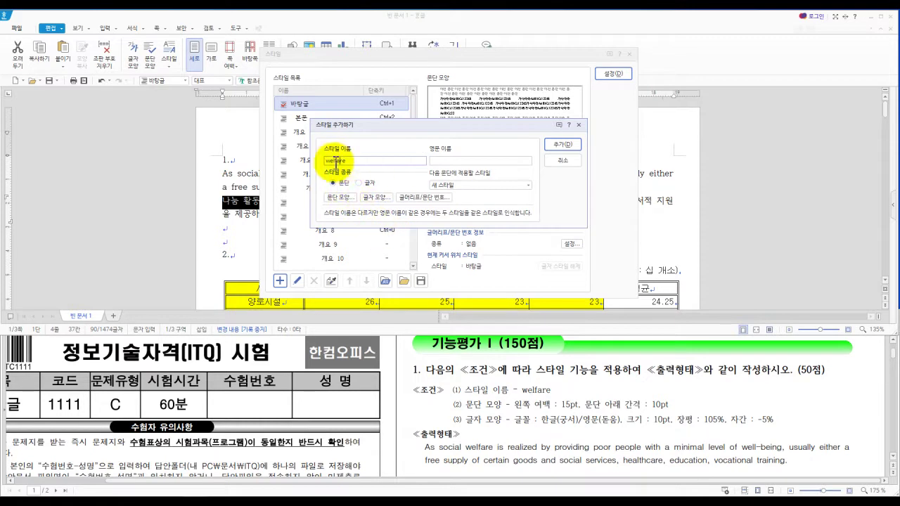
# Step: Set the welfare style's paragraph shape to a left margin of 15 pt and a spacing below of 10 pt
pyautogui.click(339, 199)
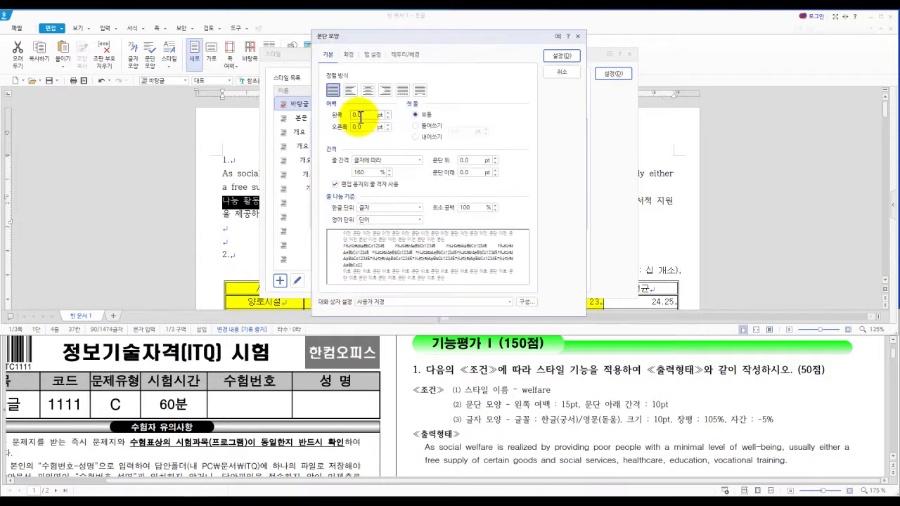
pyautogui.write('15')
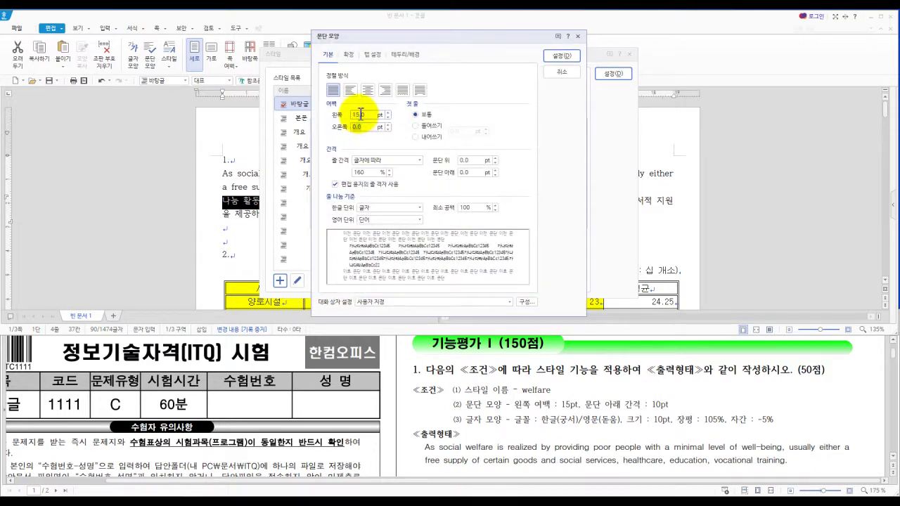
pyautogui.click(374, 127)
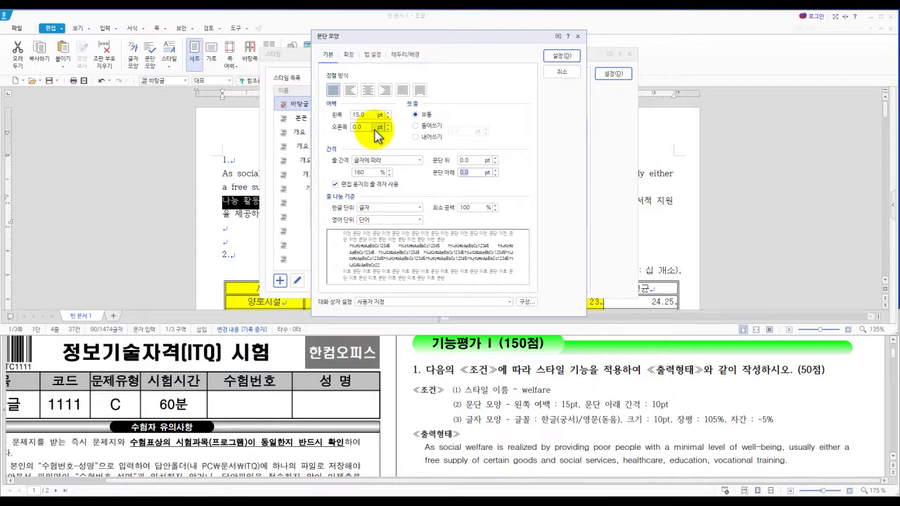
pyautogui.write('10')
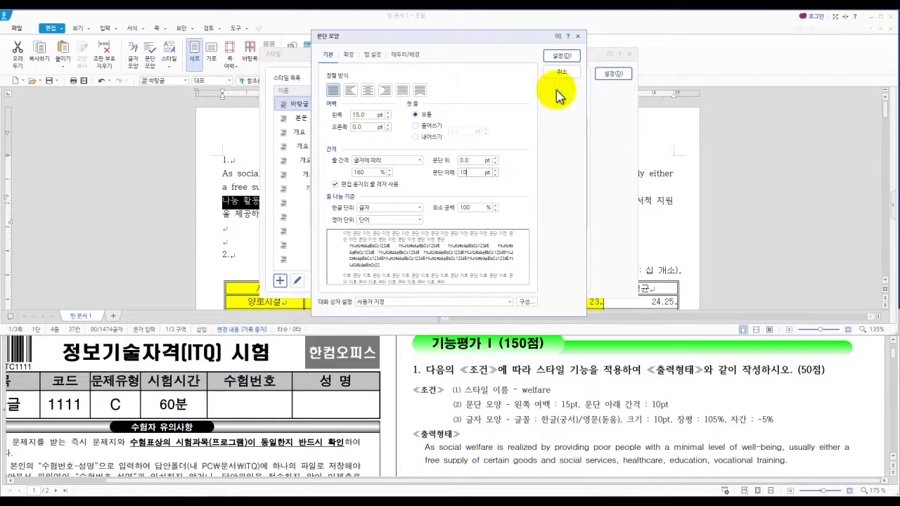
pyautogui.click(565, 56)
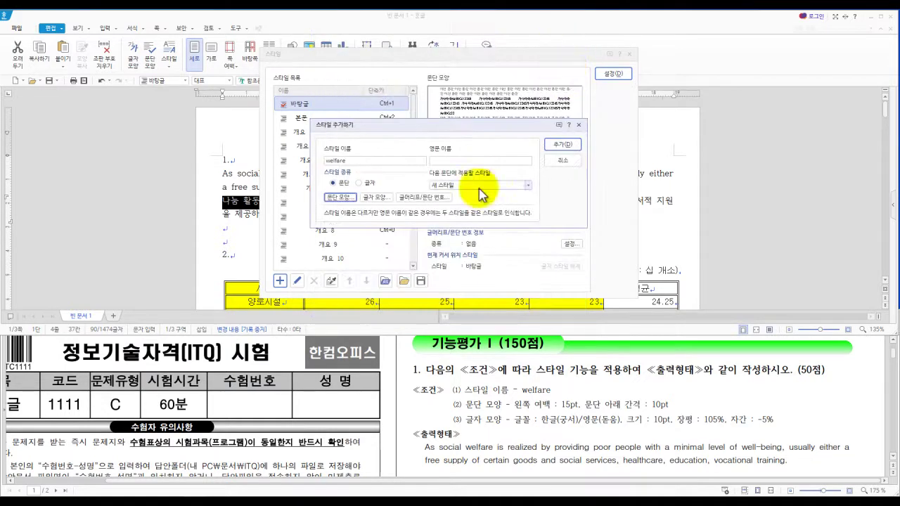
# Step: Set the welfare style's character width (장평) to 105% and character spacing (자간) to -5%
pyautogui.click(375, 198)
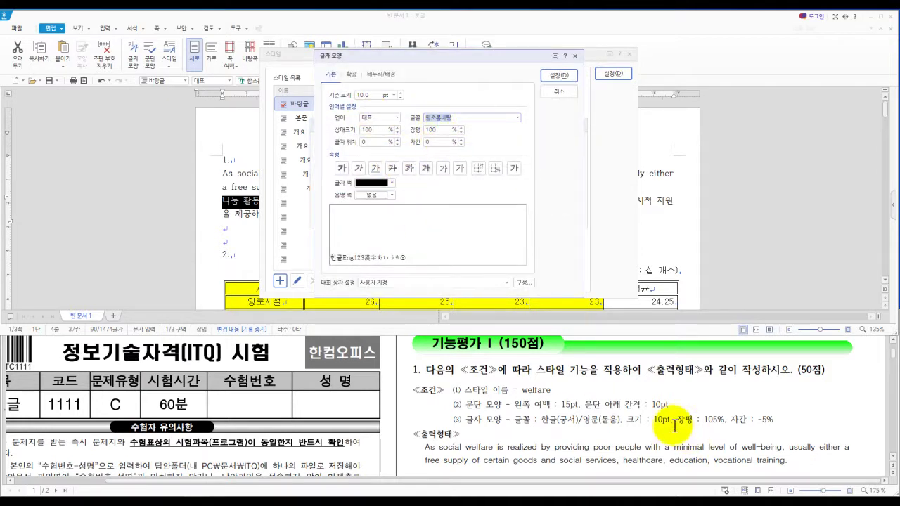
pyautogui.click(429, 141)
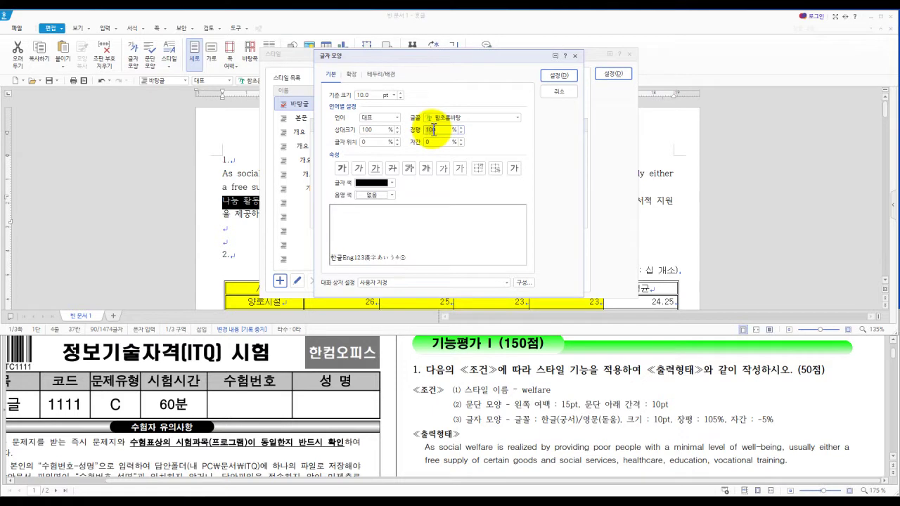
pyautogui.write('5')
pyautogui.click(348, 94)
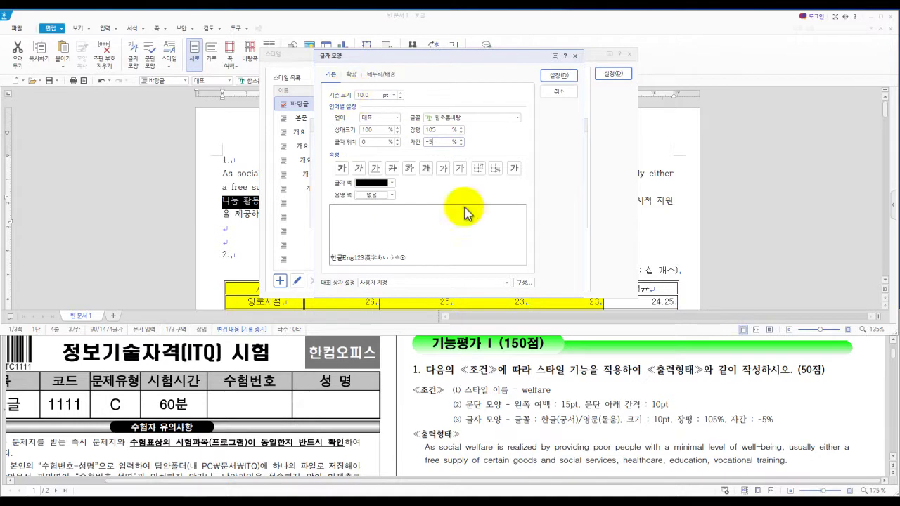
pyautogui.click(663, 419)
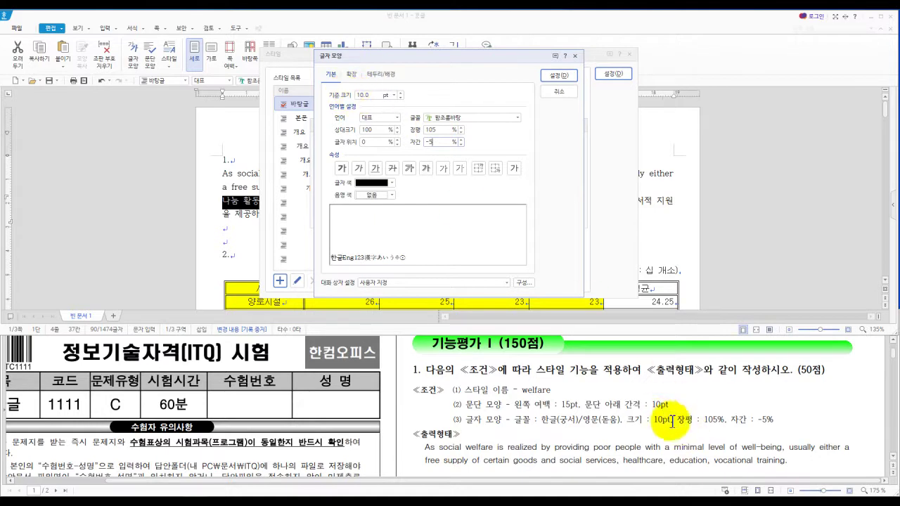
# Step: Set the welfare style's Korean font to 궁서 and its English font to 돋움, and accept the character settings
pyautogui.click(397, 119)
pyautogui.click(380, 134)
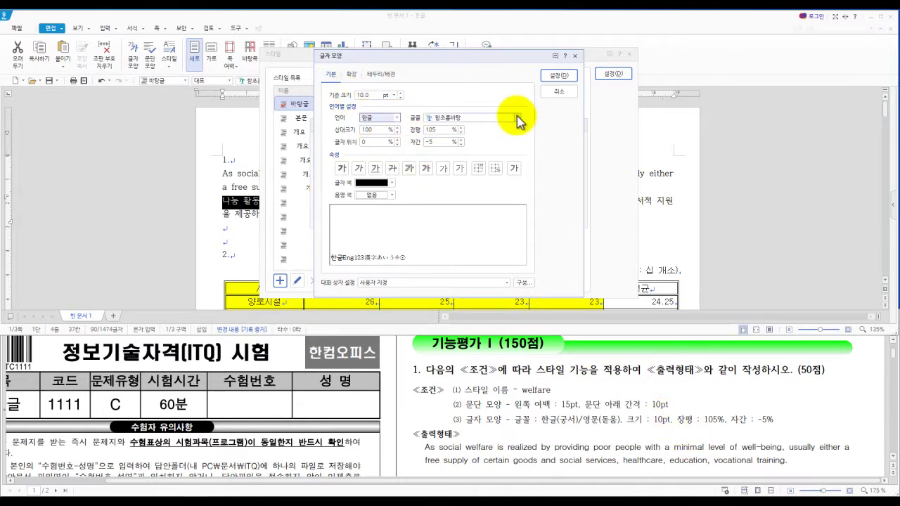
pyautogui.click(516, 118)
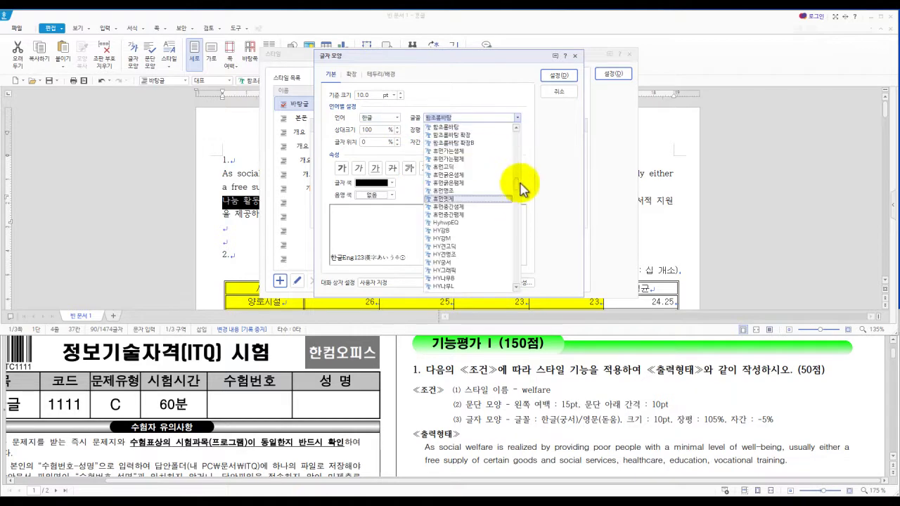
pyautogui.click(455, 160)
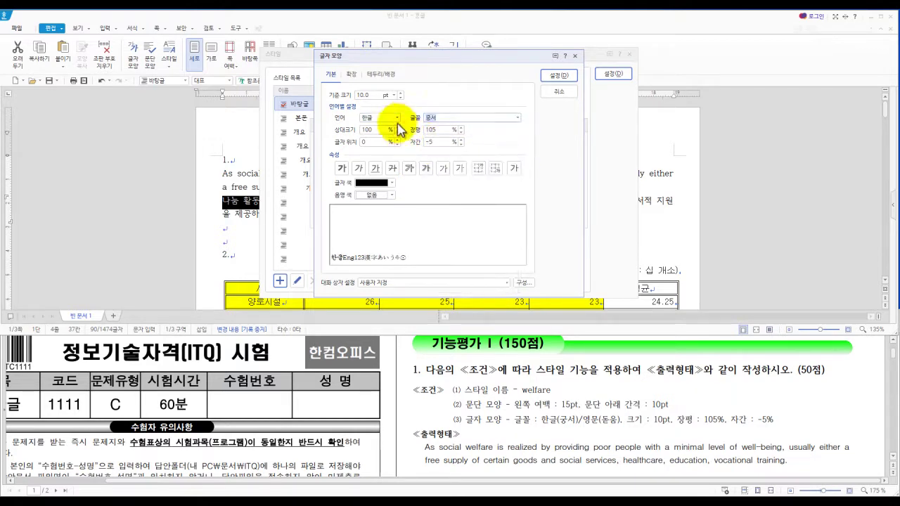
pyautogui.click(397, 118)
pyautogui.click(384, 143)
pyautogui.click(517, 118)
pyautogui.scroll(-2, 518, 160)
pyautogui.scroll(2, 492, 155)
pyautogui.click(457, 174)
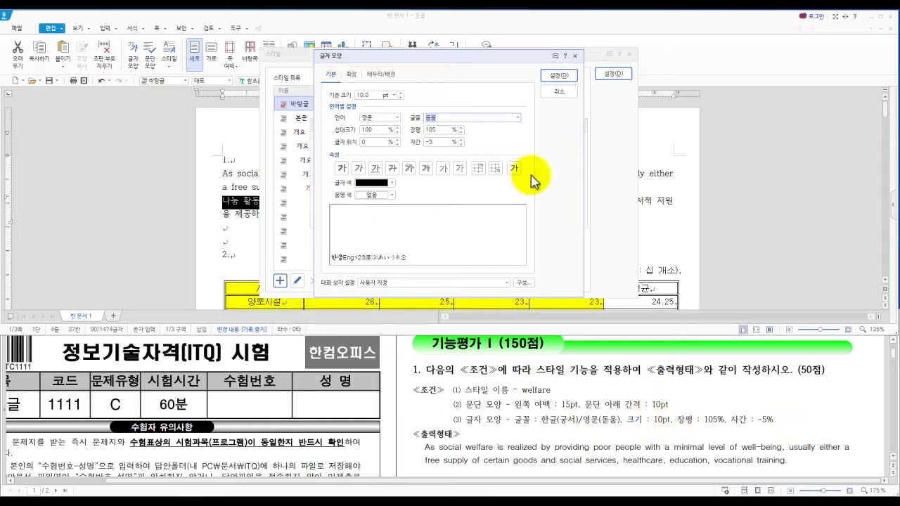
pyautogui.click(558, 75)
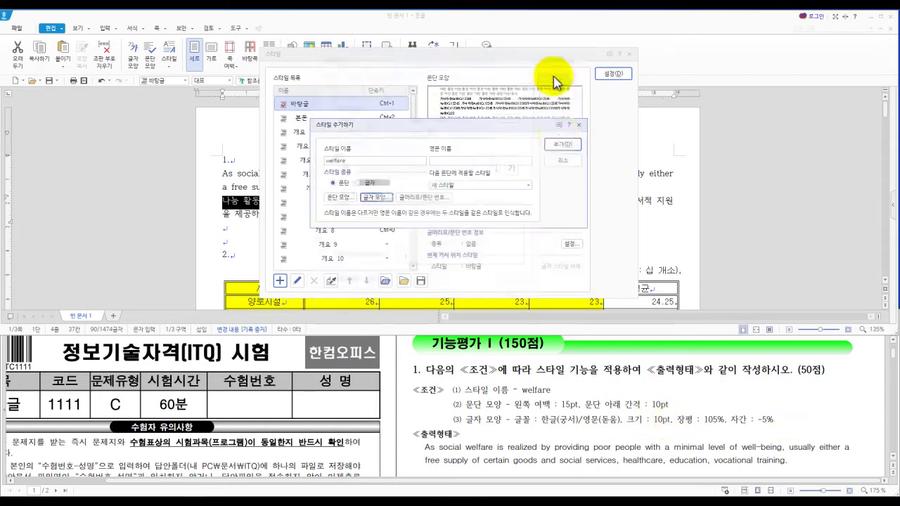
# Step: Add the welfare style to the style list and apply it to question 1's two paragraphs
pyautogui.click(562, 146)
pyautogui.click(611, 74)
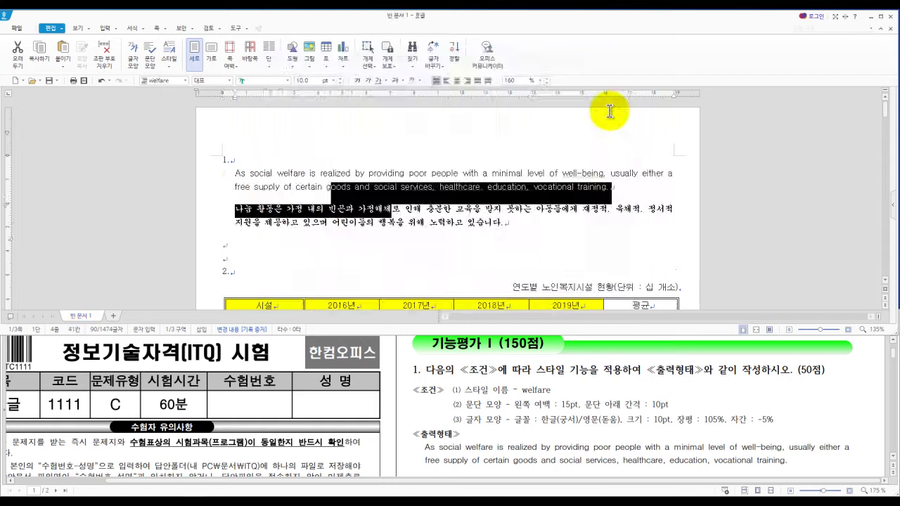
pyautogui.click(471, 208)
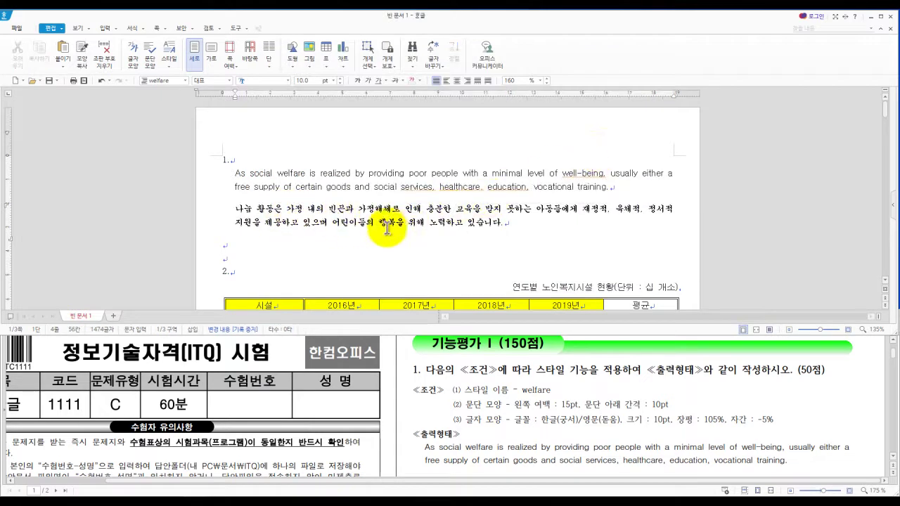
# Step: Enter the label "(1)" under question 3 on the second page and start a new equation beside it
pyautogui.scroll(-5, 318, 366)
pyautogui.scroll(-10, 318, 366)
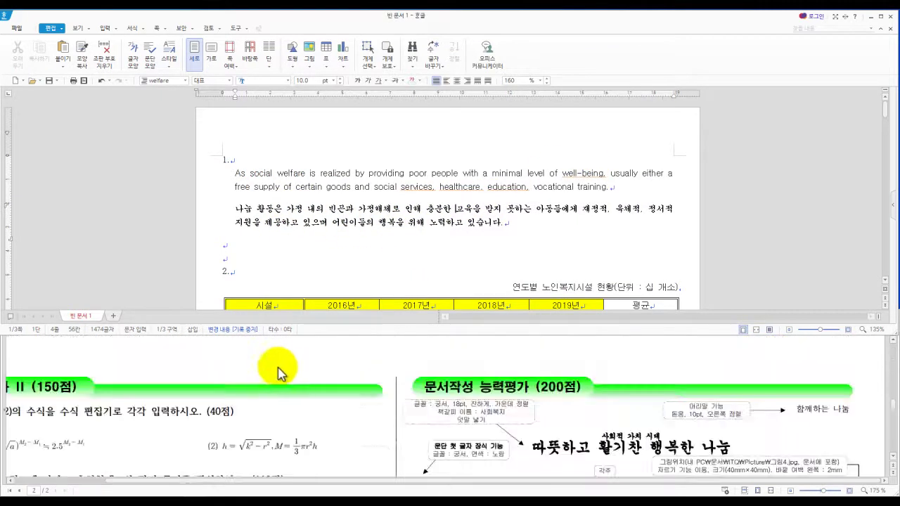
pyautogui.click(417, 482)
pyautogui.scroll(-10, 378, 201)
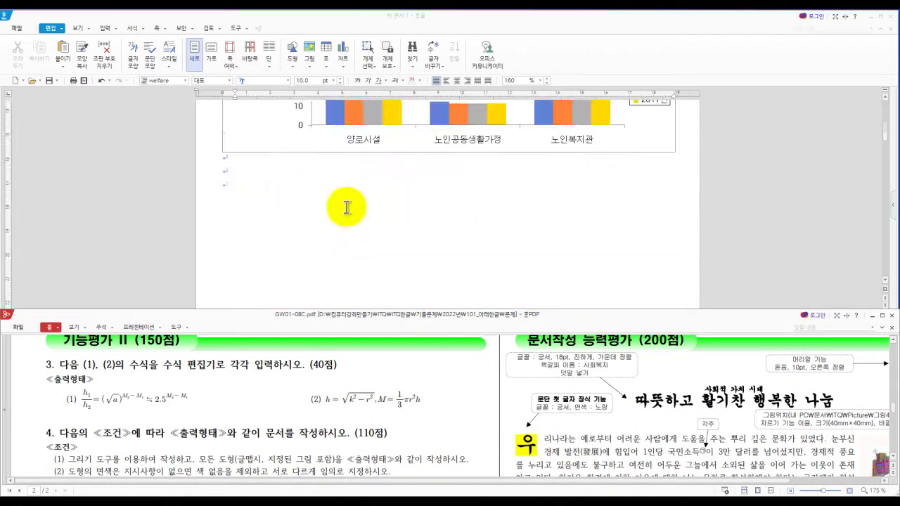
pyautogui.click(236, 176)
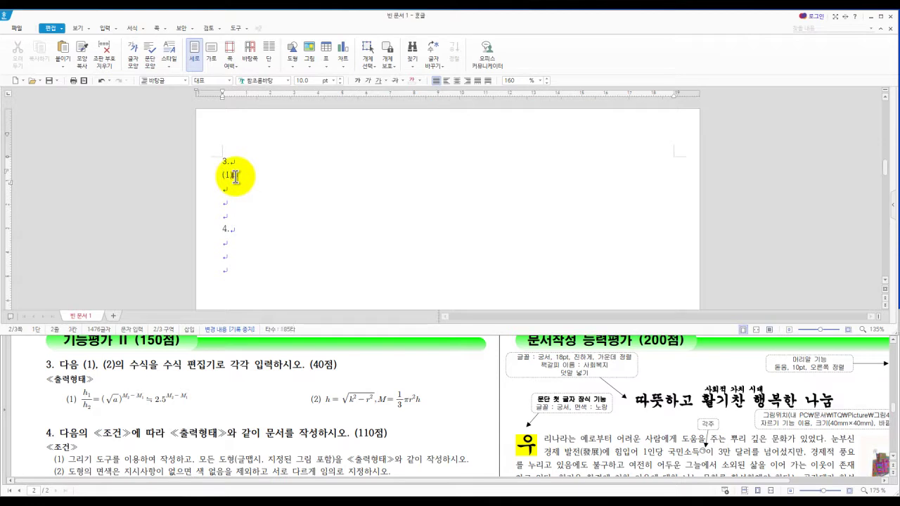
pyautogui.write('(1)')
pyautogui.hotkey('ctrl', 'n')
pyautogui.press('m')
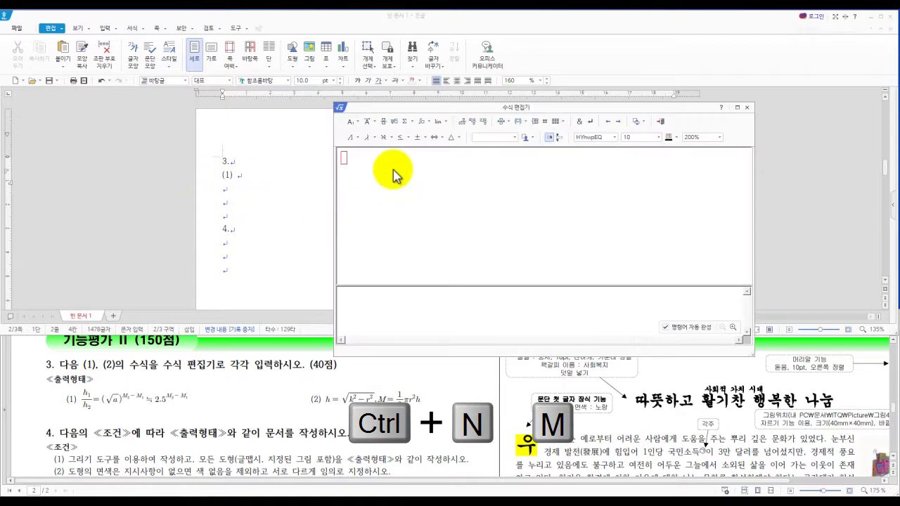
# Step: Build the fraction h₁ over h₂ at the start of the equation, with 1 and 2 as subscripts
pyautogui.click(384, 122)
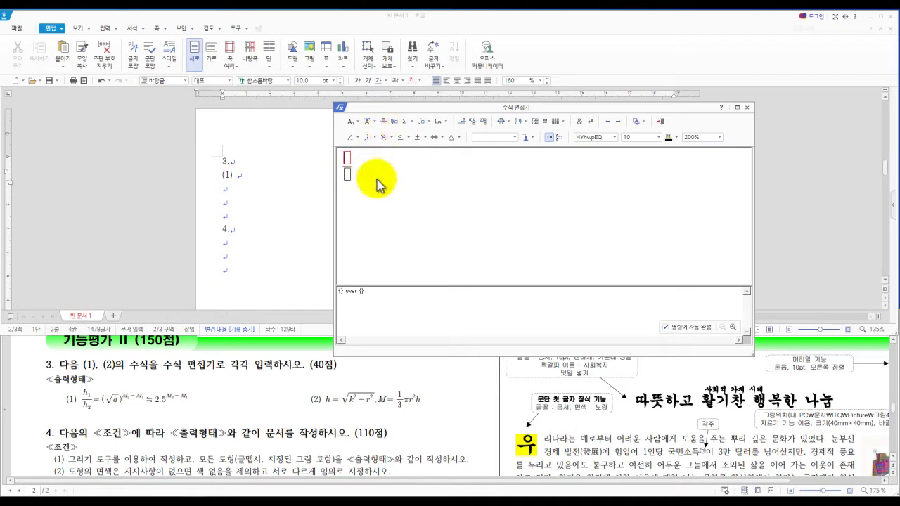
pyautogui.write('h')
pyautogui.click(352, 122)
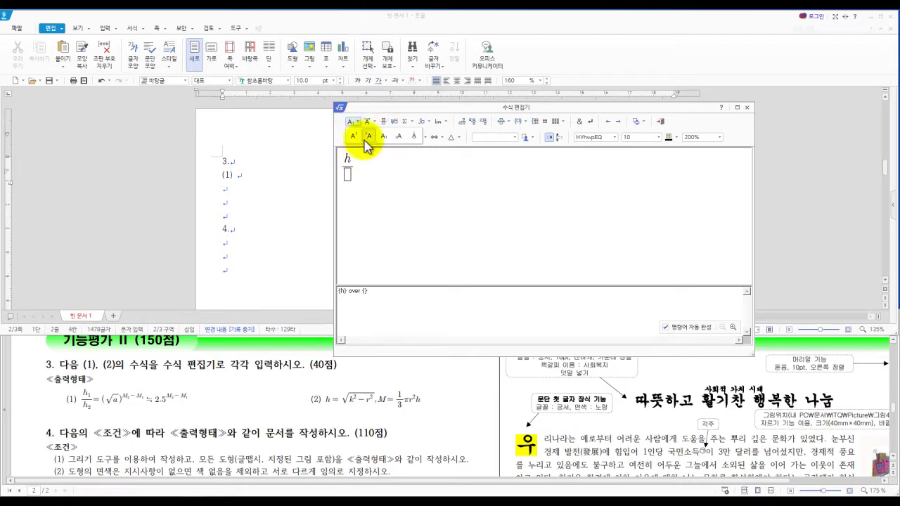
pyautogui.click(390, 137)
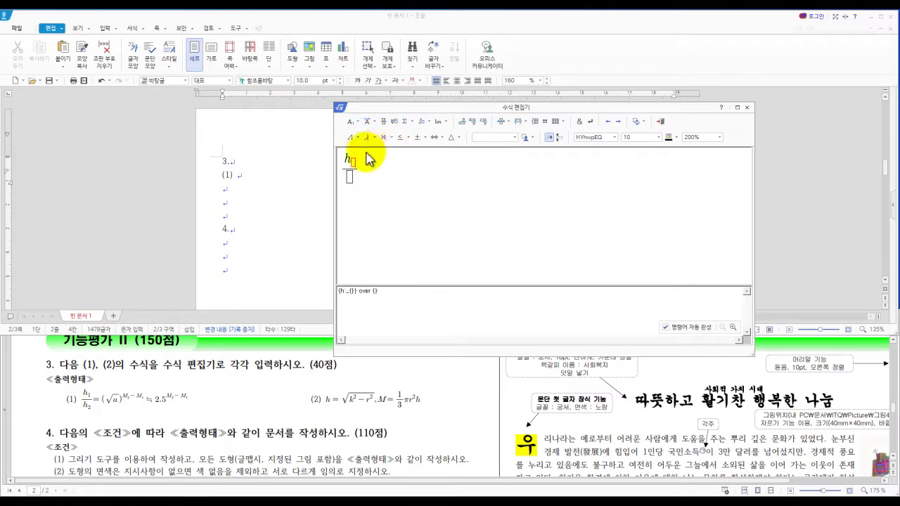
pyautogui.write('1')
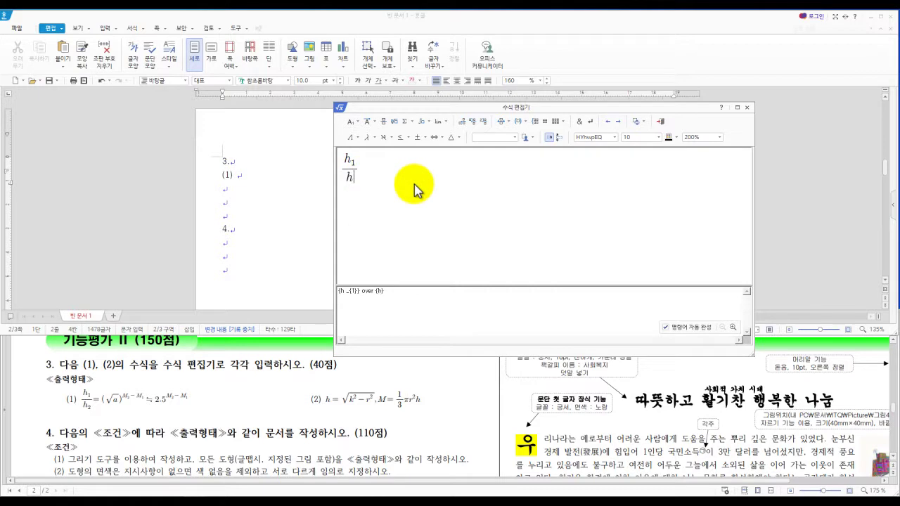
pyautogui.click(352, 121)
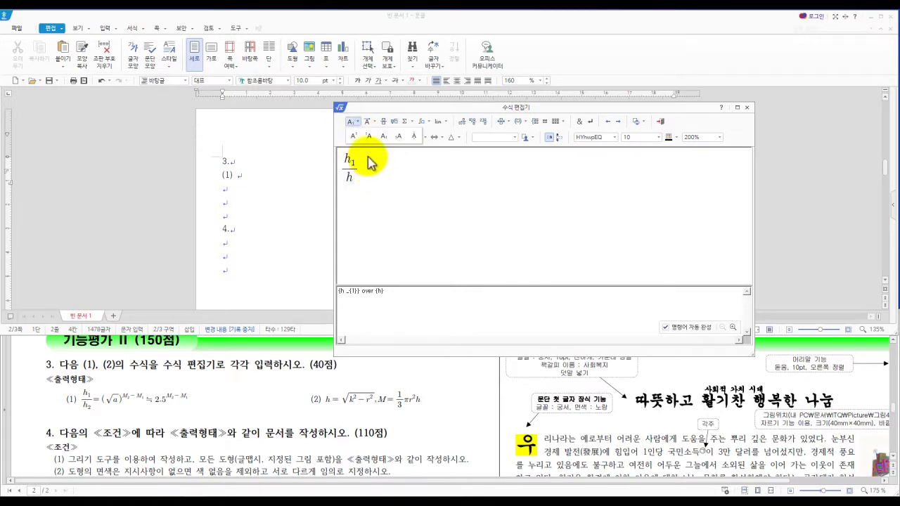
pyautogui.click(384, 137)
pyautogui.write('2')
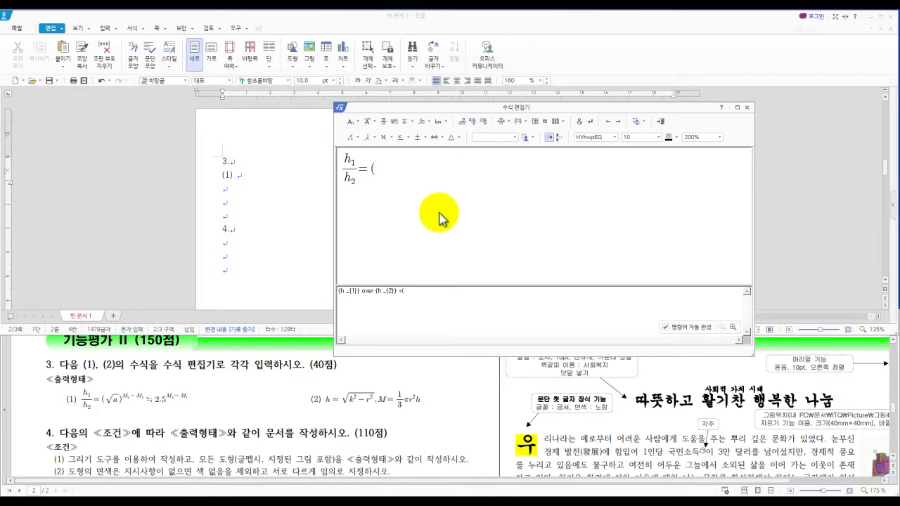
# Step: Add "= (√a)" after the fraction and raise it to the exponent m₂ − m
pyautogui.click(395, 123)
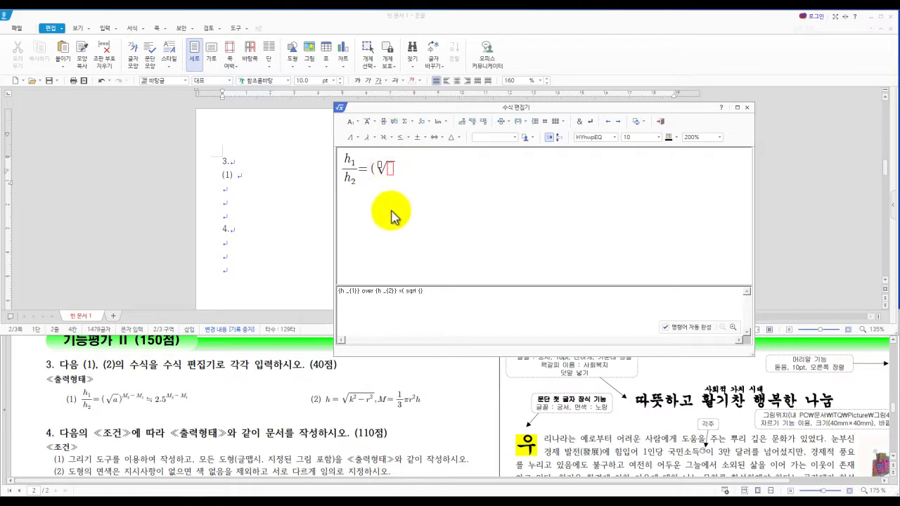
pyautogui.write('a')
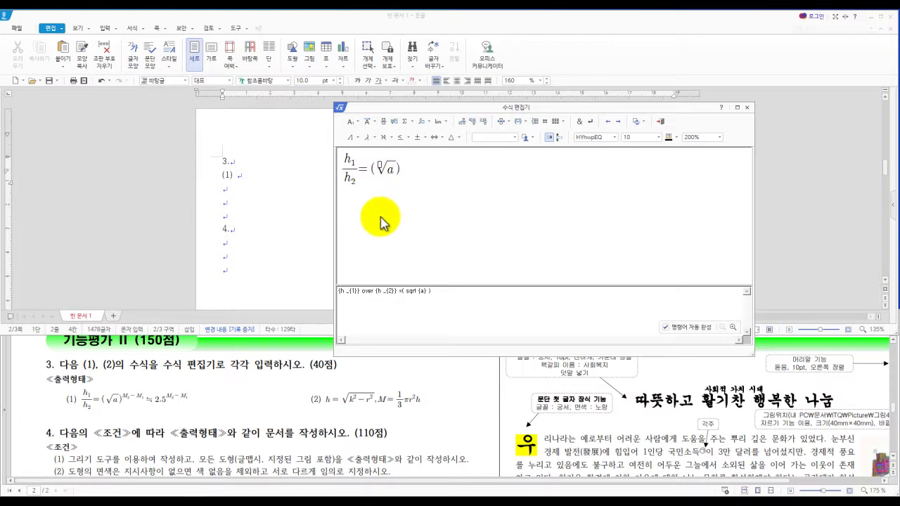
pyautogui.click(353, 121)
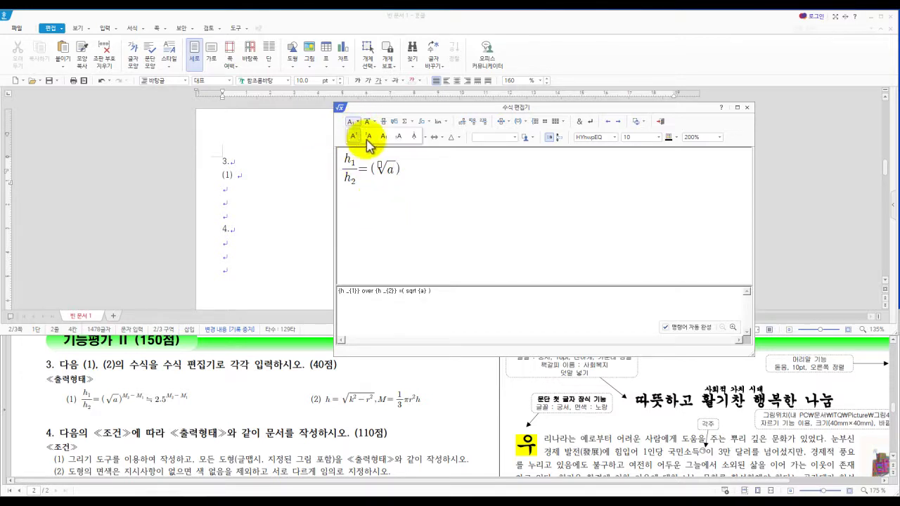
pyautogui.click(354, 137)
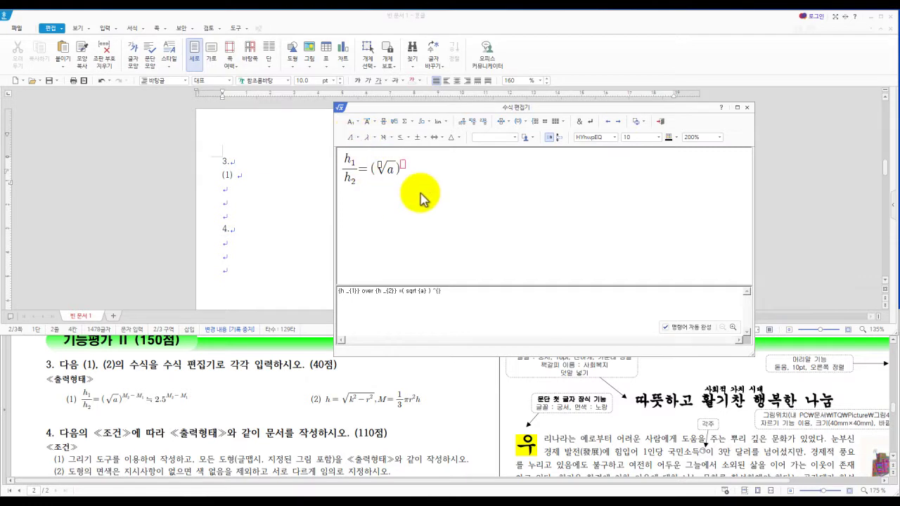
pyautogui.write('m')
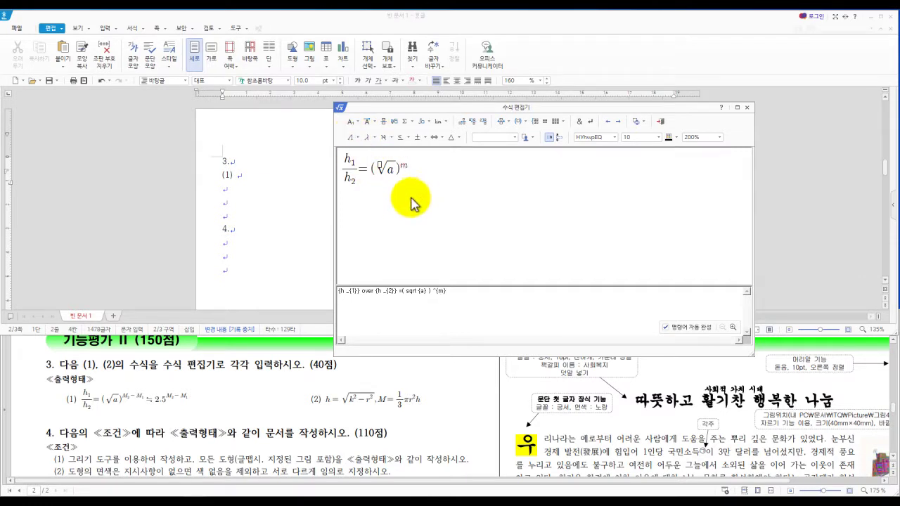
pyautogui.click(357, 123)
pyautogui.click(384, 136)
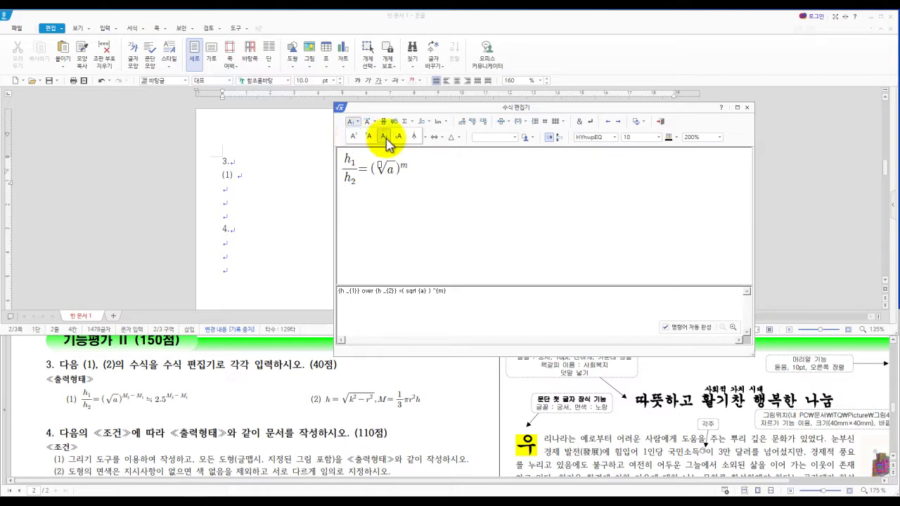
pyautogui.write('2')
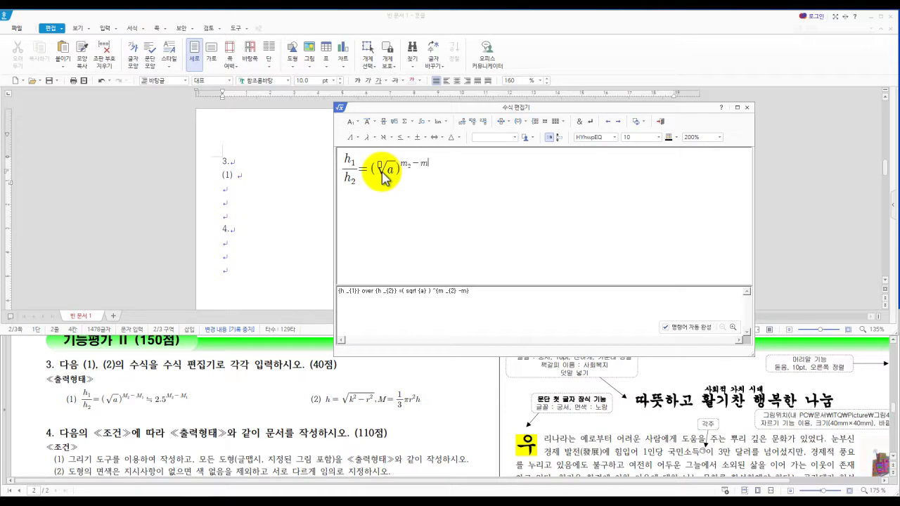
# Step: Change both exponent letters to capital M and give the second M the subscript 1
pyautogui.click(358, 124)
pyautogui.click(412, 170)
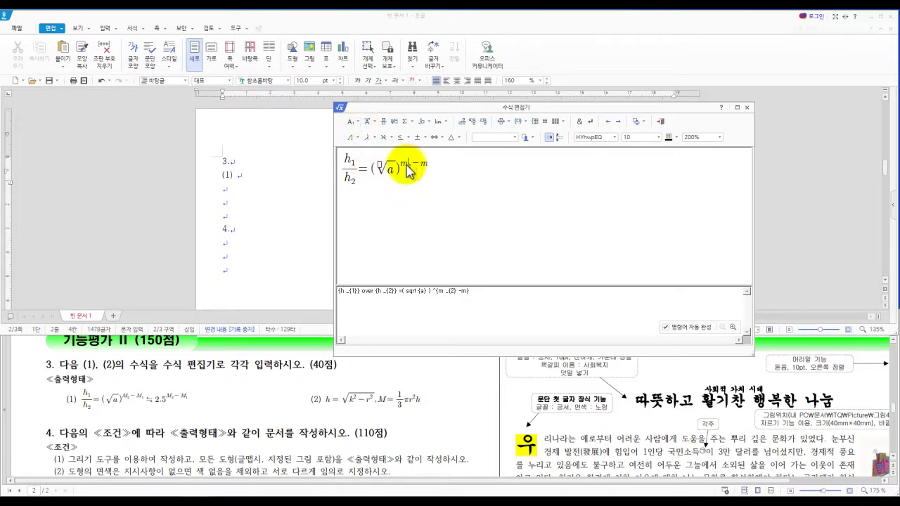
pyautogui.press('BackSpace')
pyautogui.write('M')
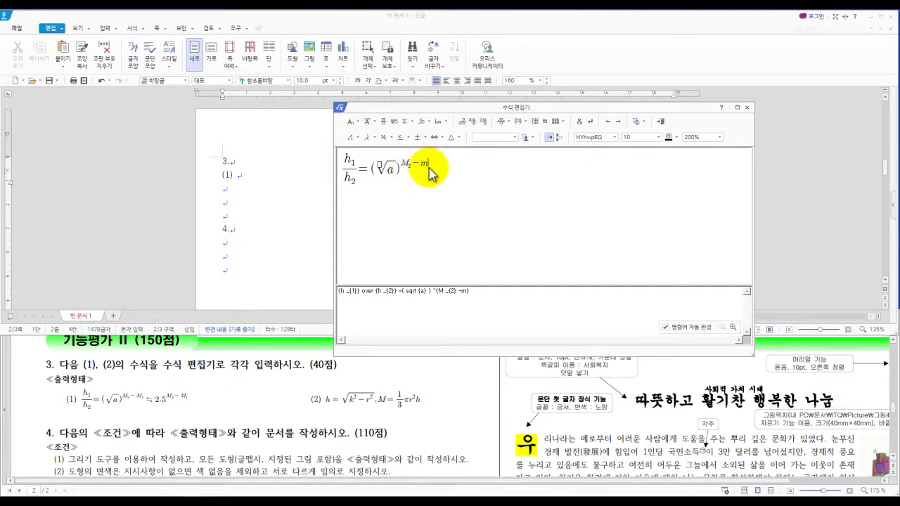
pyautogui.write('M')
pyautogui.click(352, 121)
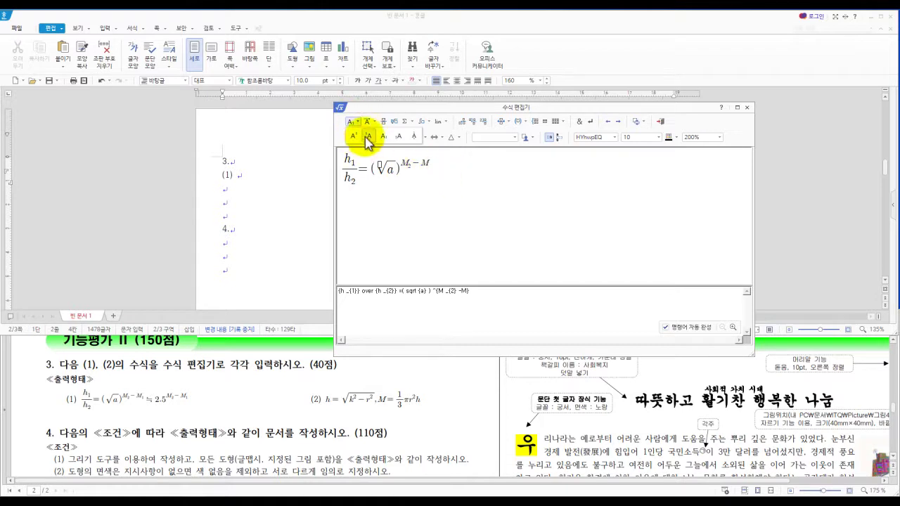
pyautogui.click(383, 135)
pyautogui.write('1')
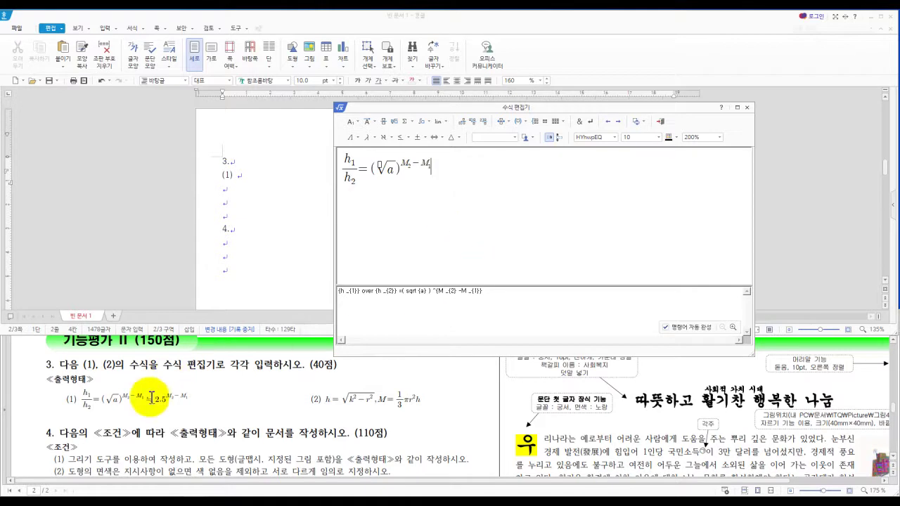
# Step: Append the ≒ symbol and 2.5 with the superscript M₂ to the equation
pyautogui.click(425, 137)
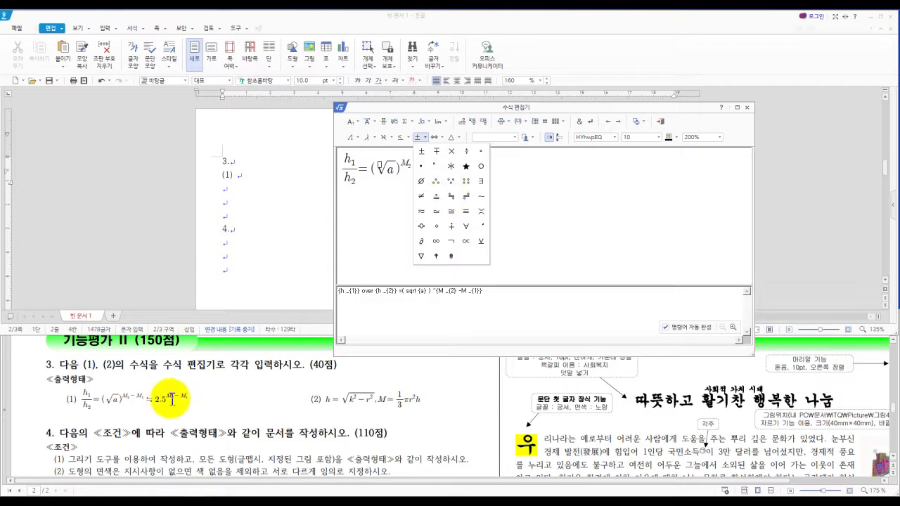
pyautogui.click(451, 196)
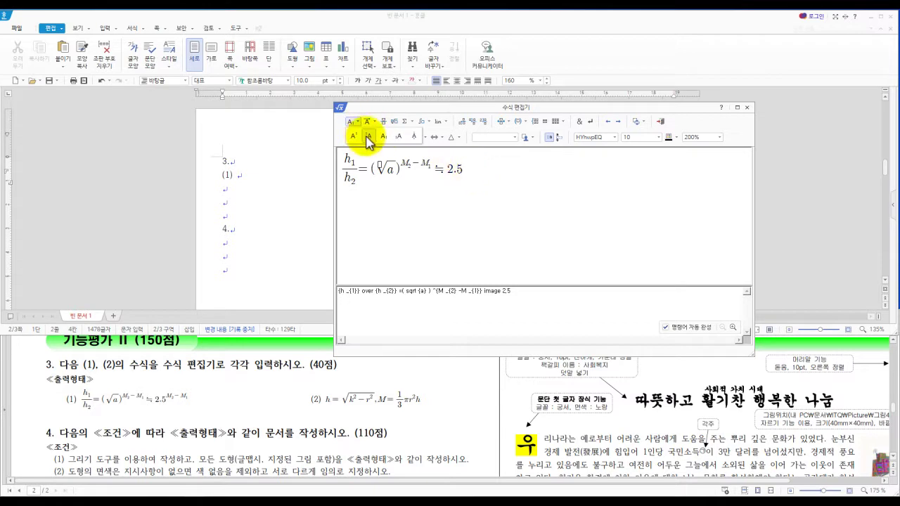
pyautogui.click(350, 121)
pyautogui.write('M')
pyautogui.click(353, 121)
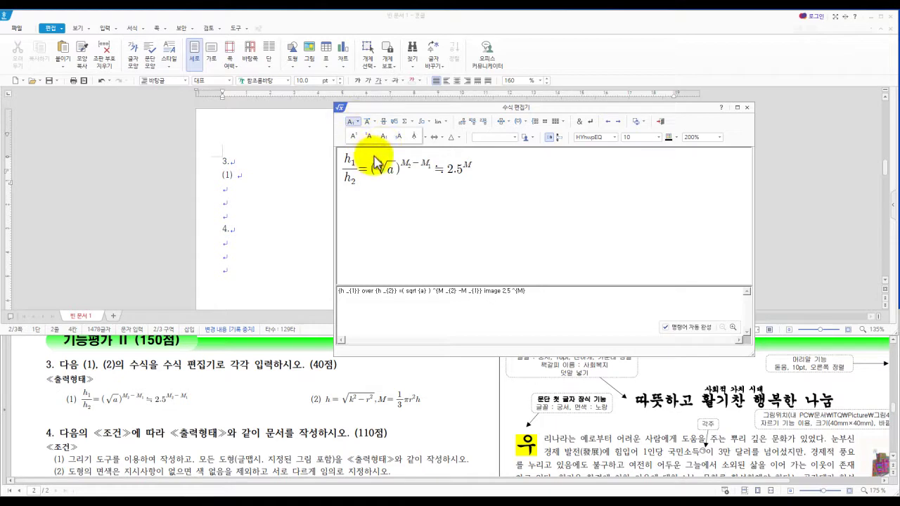
pyautogui.click(383, 136)
pyautogui.write('2')
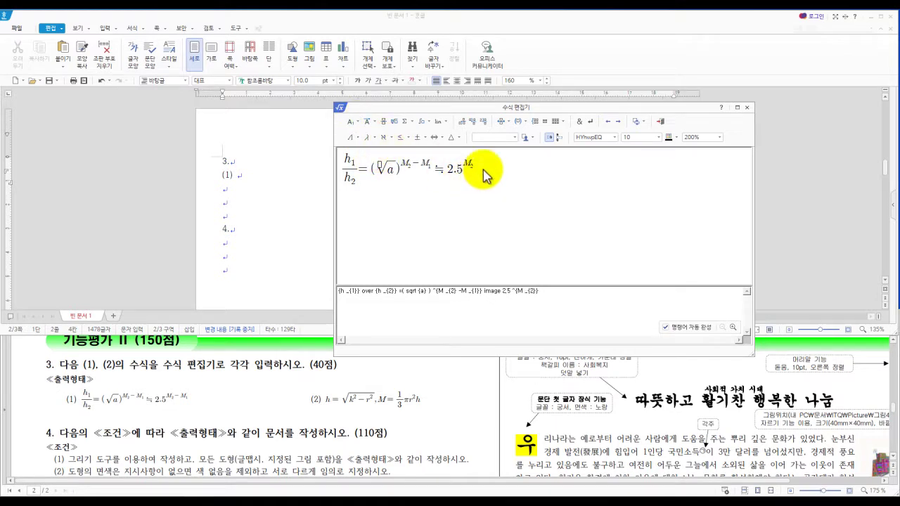
# Step: Extend the exponent of 2.5 with −M₁ and insert the equation into the document
pyautogui.press('Right')
pyautogui.write('-M')
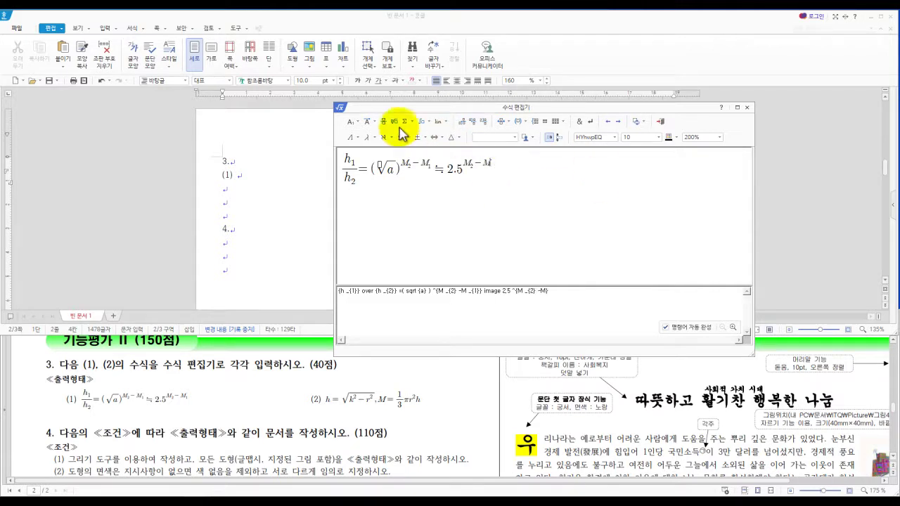
pyautogui.click(356, 123)
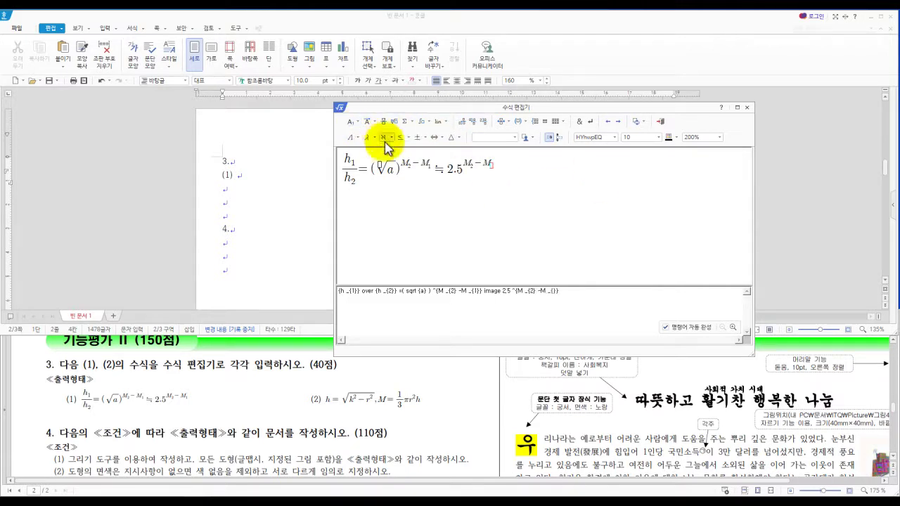
pyautogui.write('1')
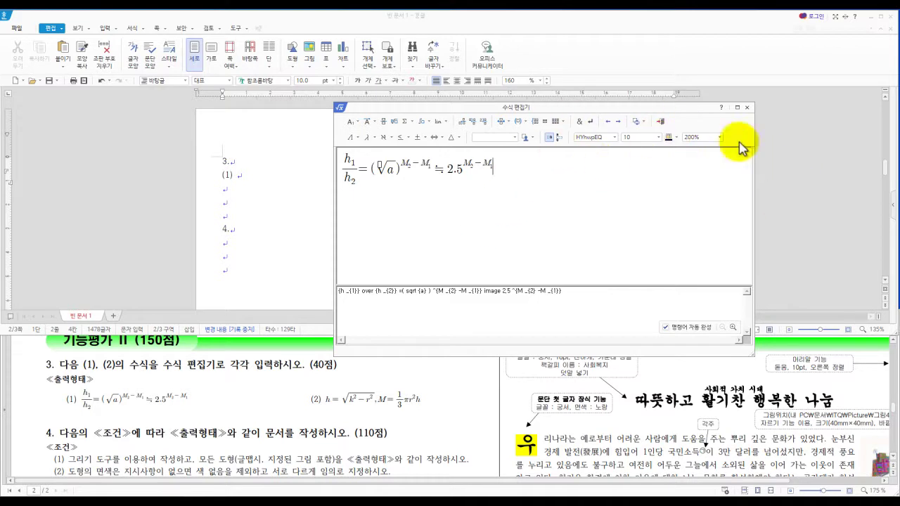
pyautogui.click(661, 121)
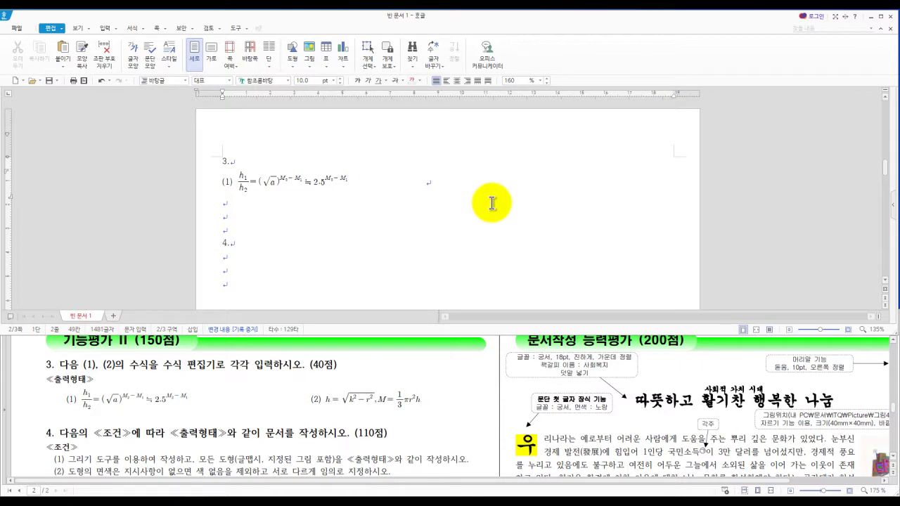
# Step: Enter the label "(2)" after the first equation and start a new equation for it
pyautogui.write('(2')
pyautogui.press('Left')
pyautogui.hotkey('ctrl', 'n')
pyautogui.press('m')
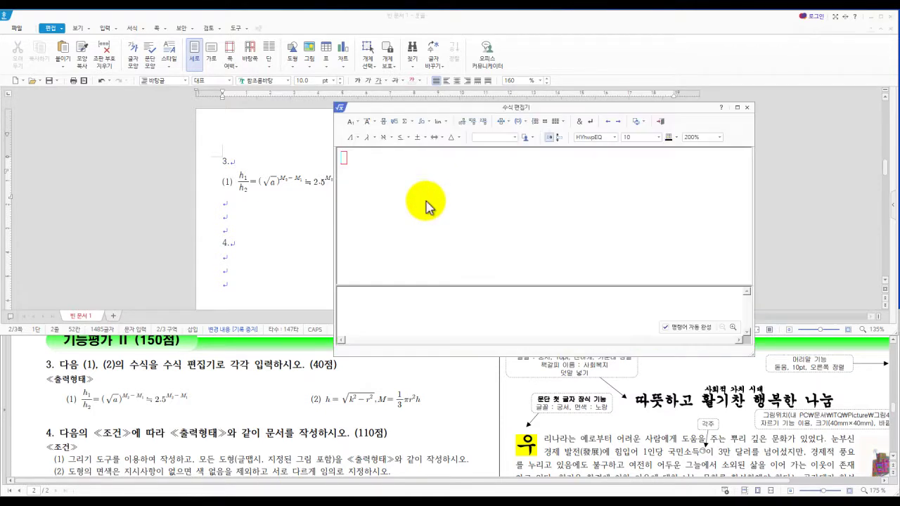
pyautogui.moveTo(437, 105); pyautogui.dragTo(394, 122)
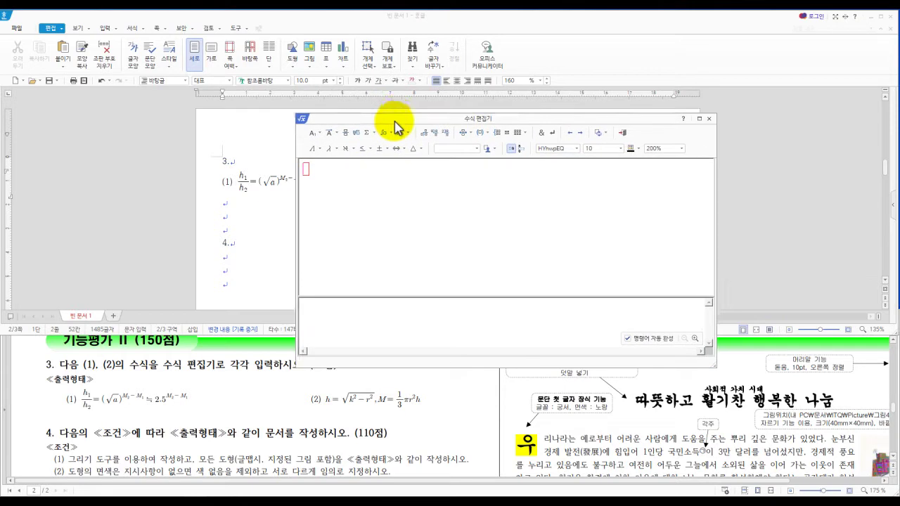
# Step: Begin the second equation with h= followed by a square root containing k
pyautogui.write('H')
pyautogui.press('BackSpace')
pyautogui.write('h=')
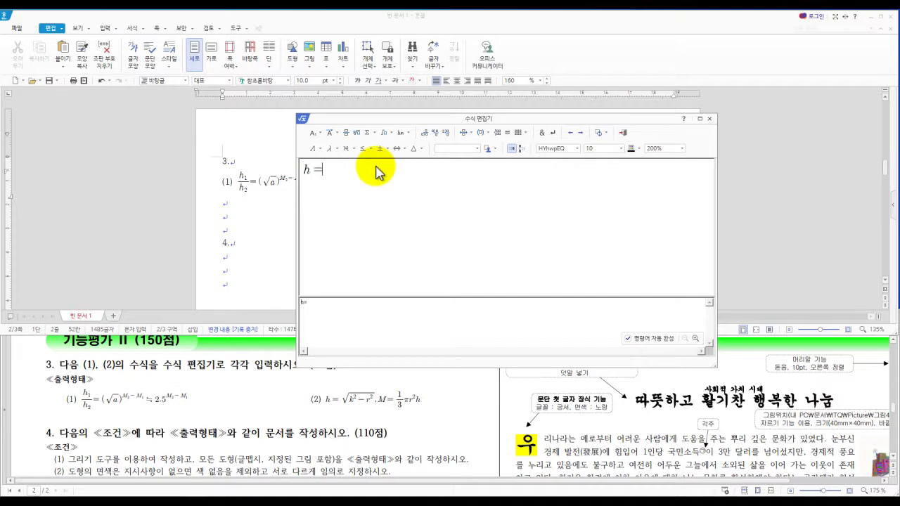
pyautogui.click(357, 134)
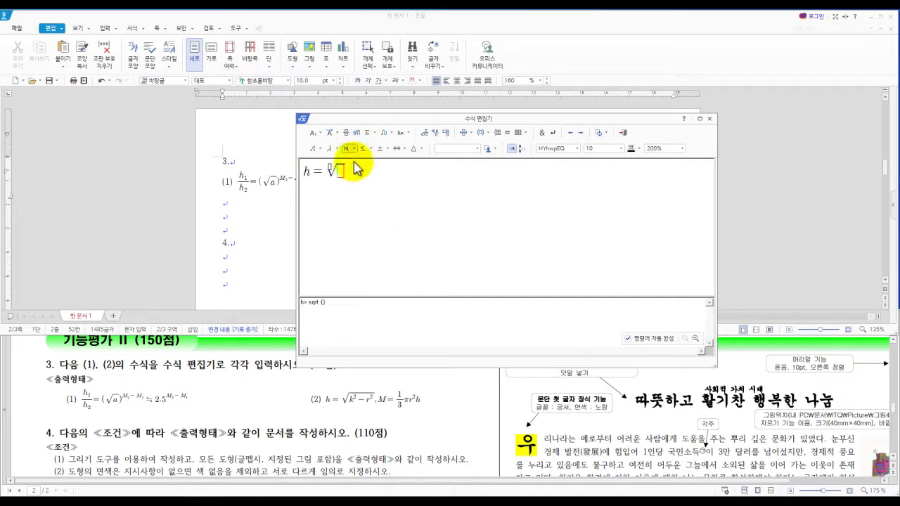
pyautogui.write('k')
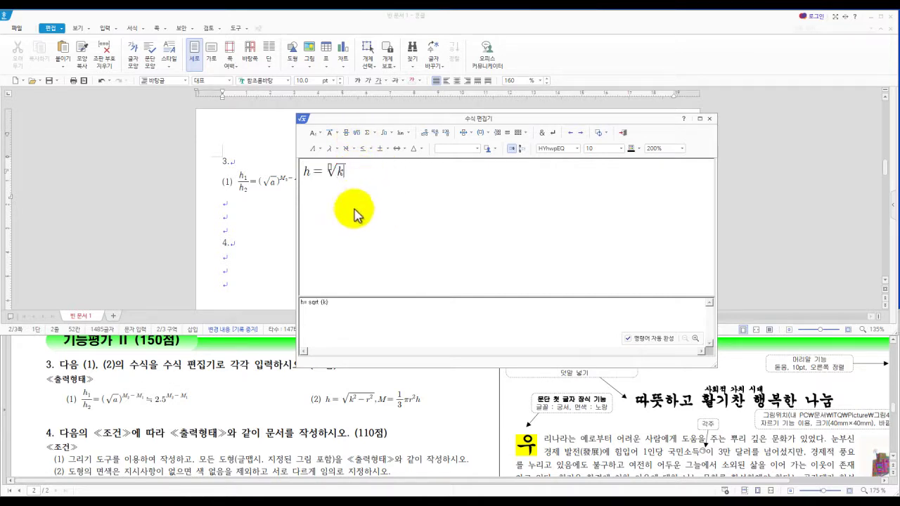
# Step: Complete the expression under the root as k²−r², using superscripts for both squares
pyautogui.click(319, 134)
pyautogui.click(317, 147)
pyautogui.write('2')
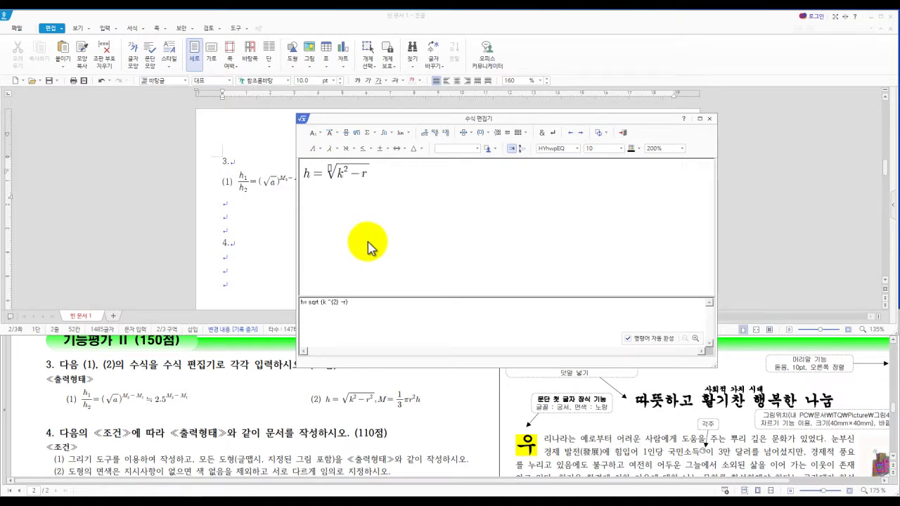
pyautogui.click(313, 132)
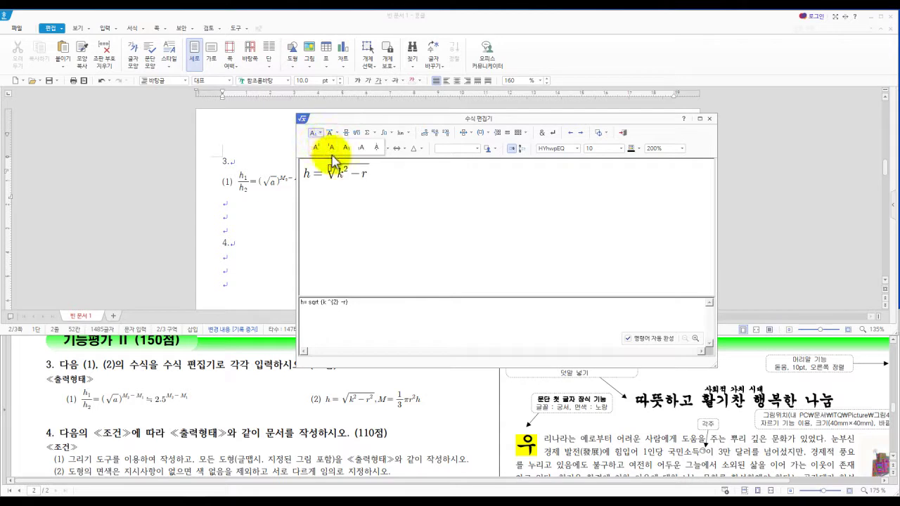
pyautogui.click(315, 147)
pyautogui.write('2')
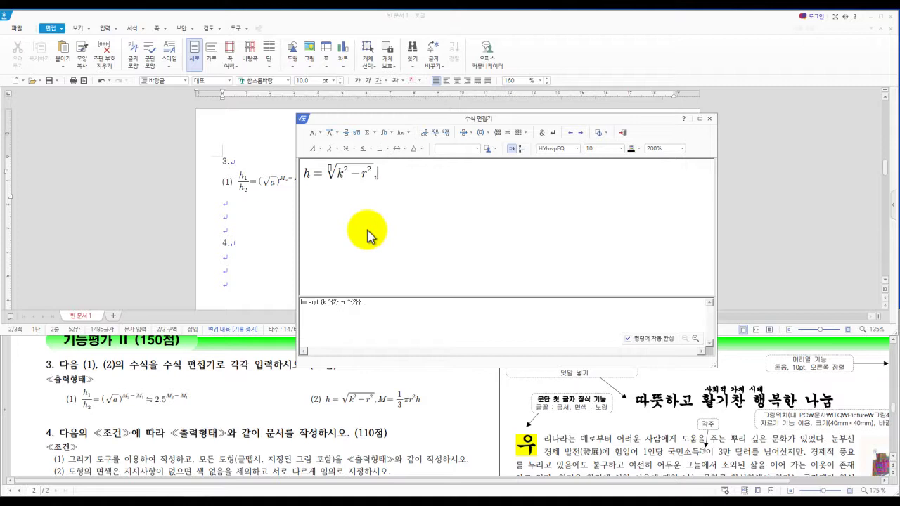
# Step: Append ,M= and the fraction 1/3 after the square root
pyautogui.write(',M=')
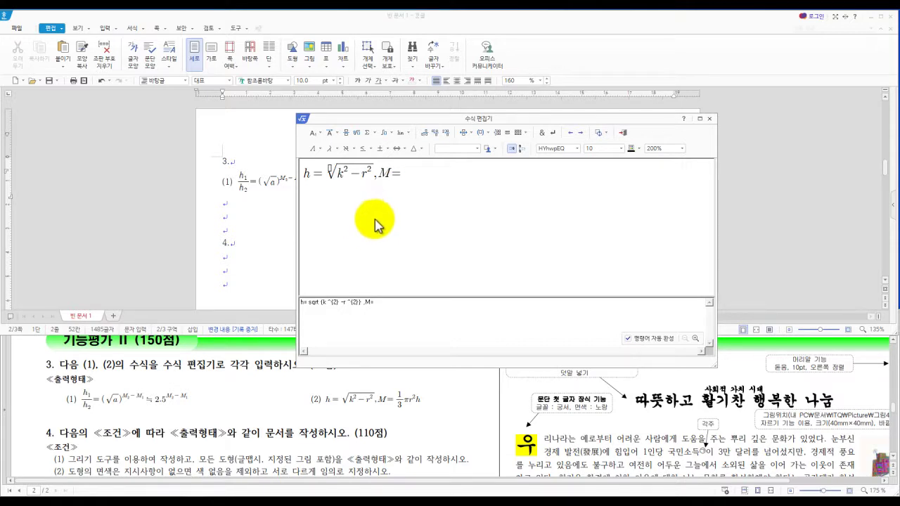
pyautogui.hotkey('ctrl', 'o')
pyautogui.write('1')
pyautogui.write('3')
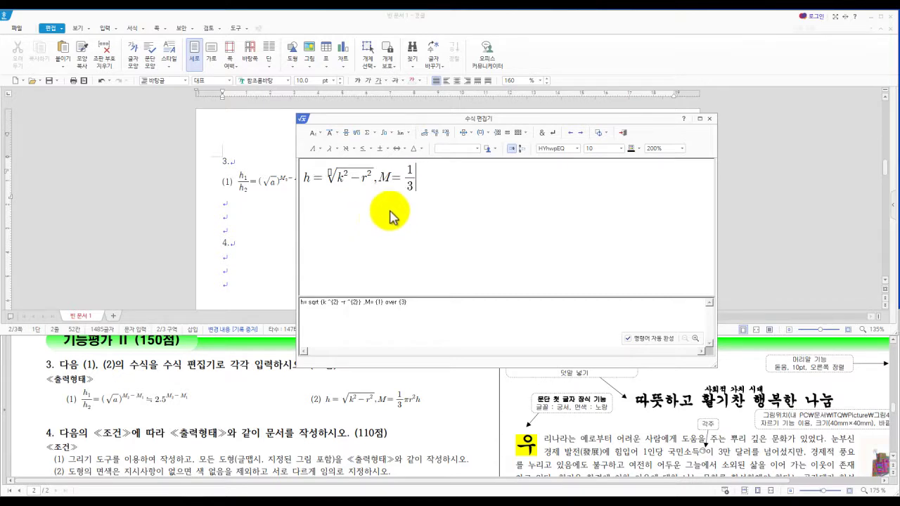
# Step: Finish the equation with πr²h after the fraction and insert it into the document
pyautogui.click(338, 152)
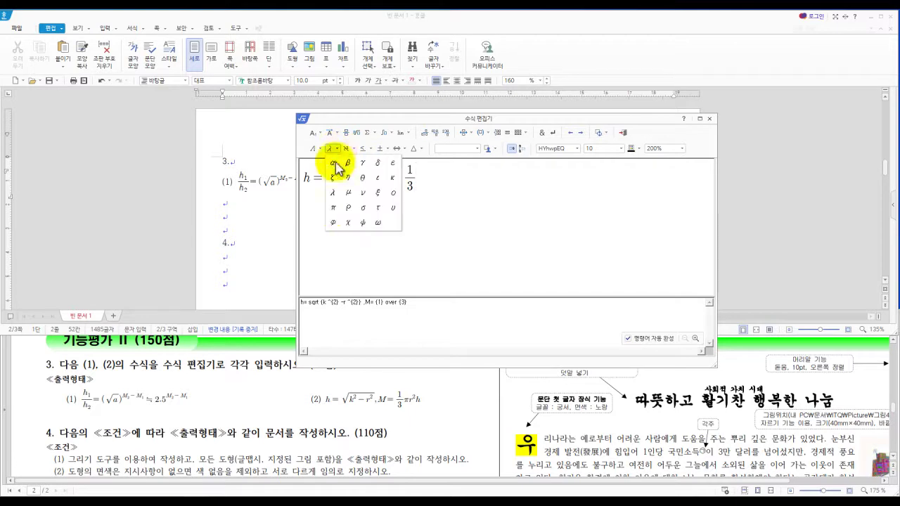
pyautogui.click(329, 207)
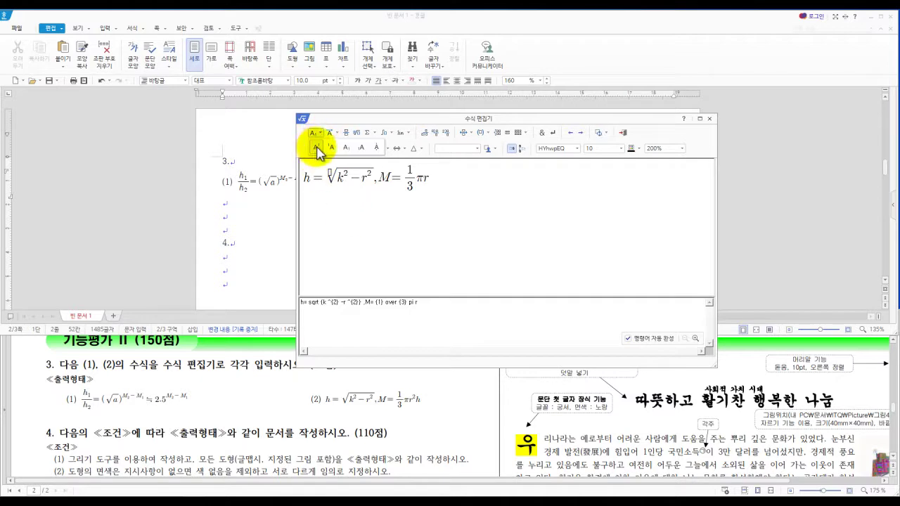
pyautogui.write('2} h')
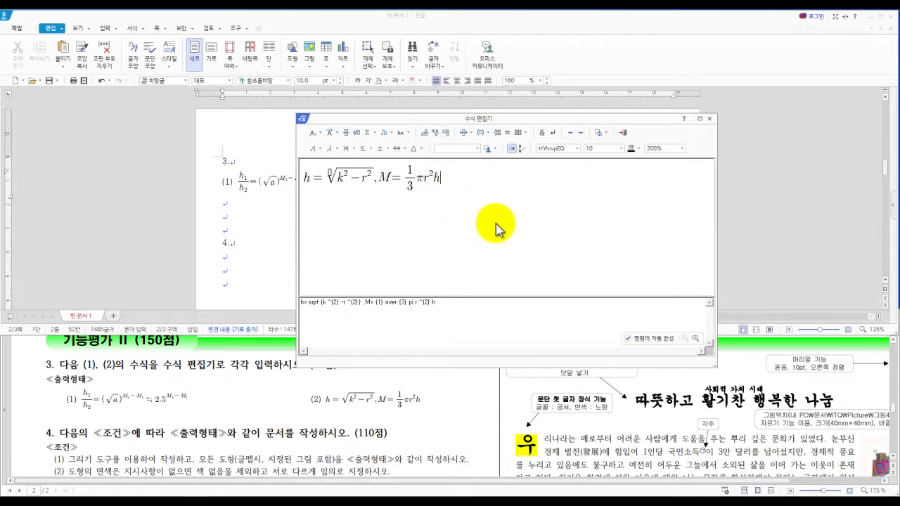
pyautogui.hotkey('shift', 'Escape')
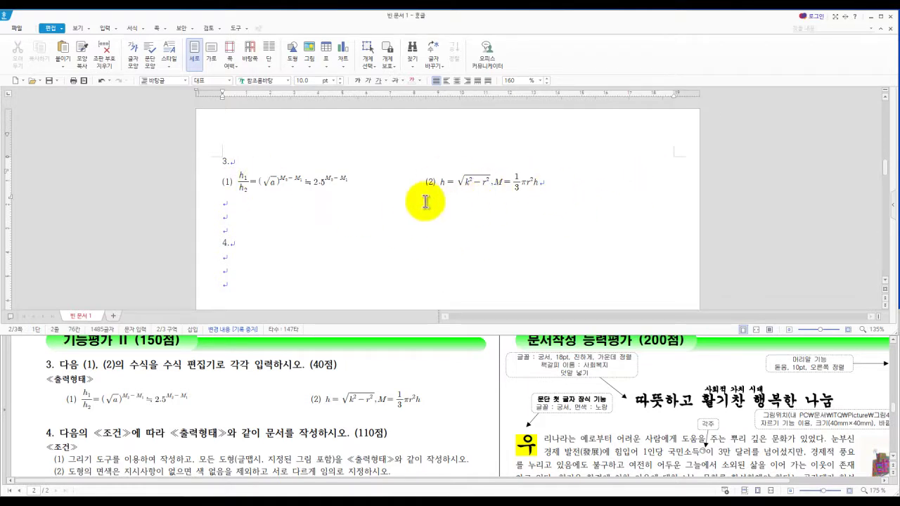
# Step: Look through the document's pages, from the paragraphs and chart to the equations, drawing and essay page, alongside the exam sheet
pyautogui.click(397, 205)
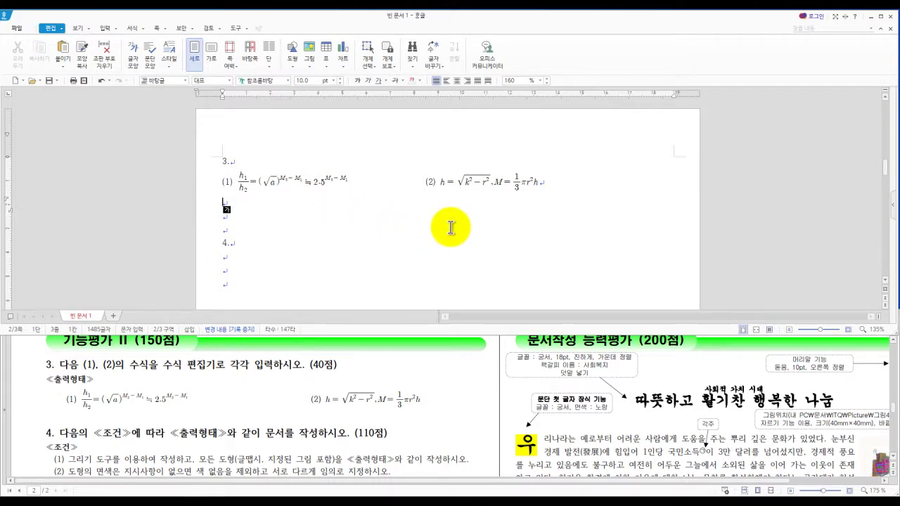
pyautogui.hotkey('ctrl', 'v')
pyautogui.scroll(-10, 420, 222)
pyautogui.scroll(2, 391, 211)
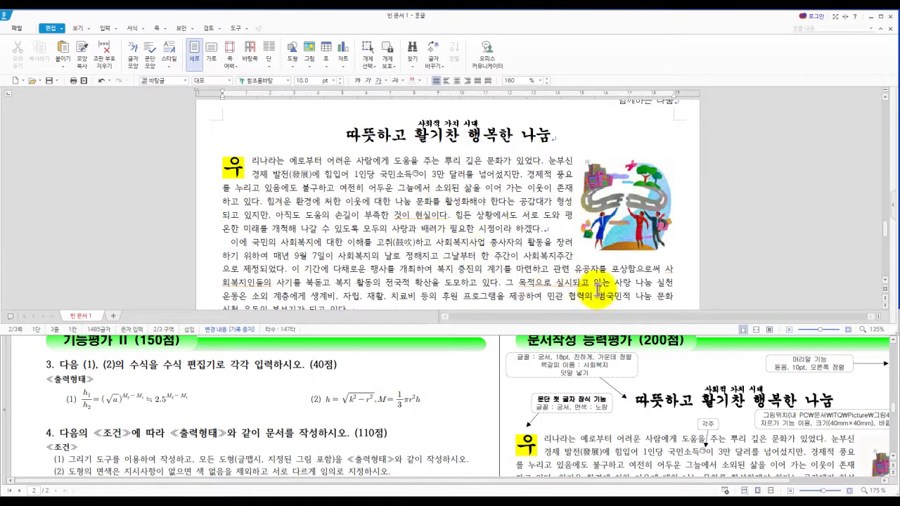
pyautogui.scroll(-10, 414, 242)
pyautogui.scroll(5, 404, 243)
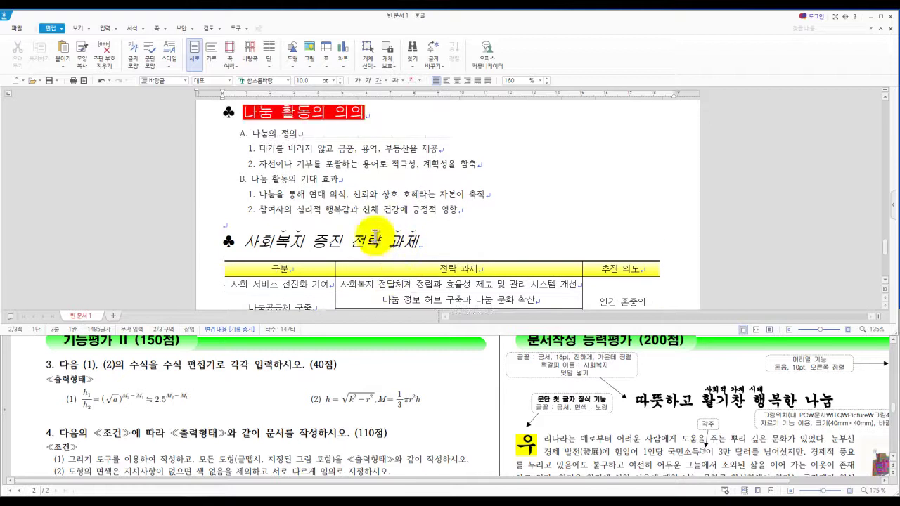
pyautogui.scroll(3, 424, 209)
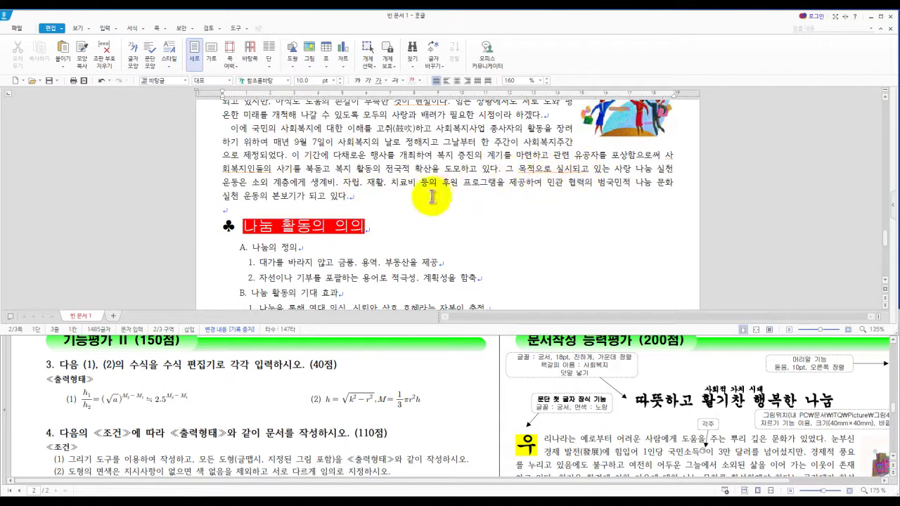
pyautogui.scroll(2, 450, 211)
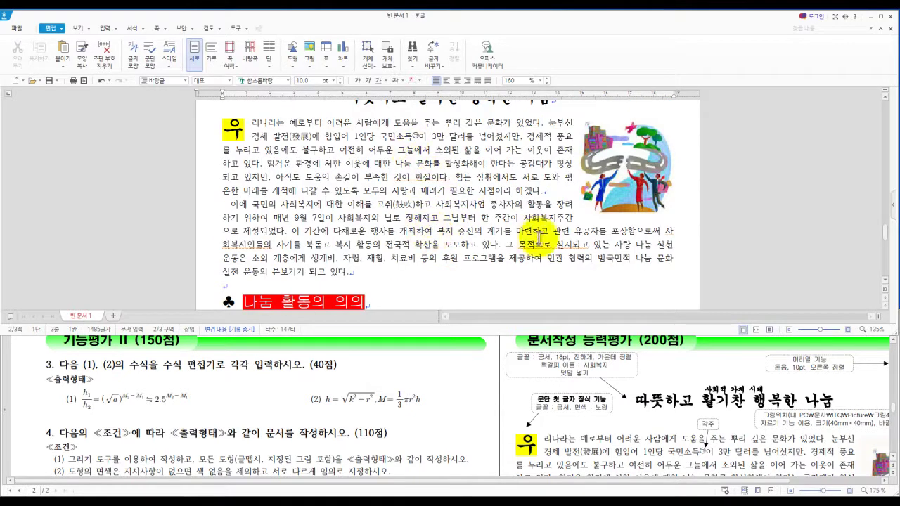
pyautogui.scroll(-10, 633, 400)
pyautogui.scroll(3, 666, 411)
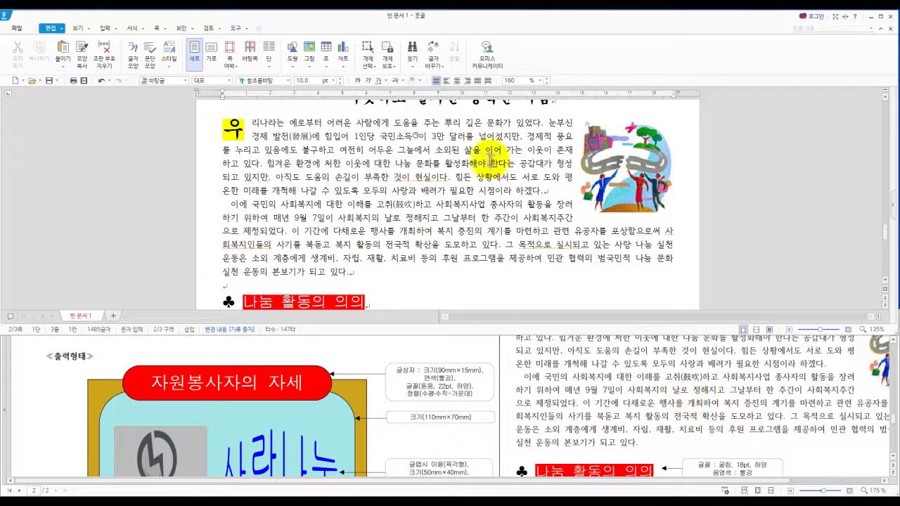
pyautogui.scroll(-3, 391, 207)
pyautogui.scroll(-1, 391, 207)
pyautogui.scroll(7, 391, 207)
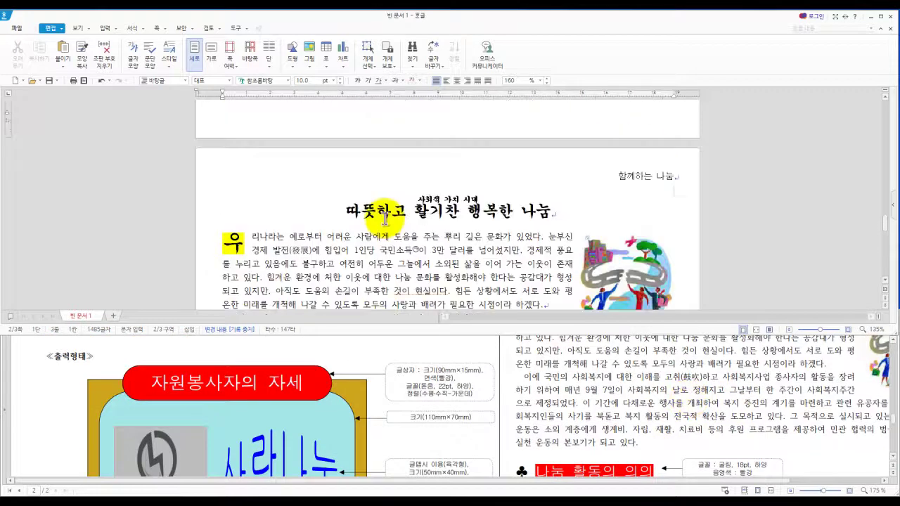
pyautogui.scroll(-15, 327, 215)
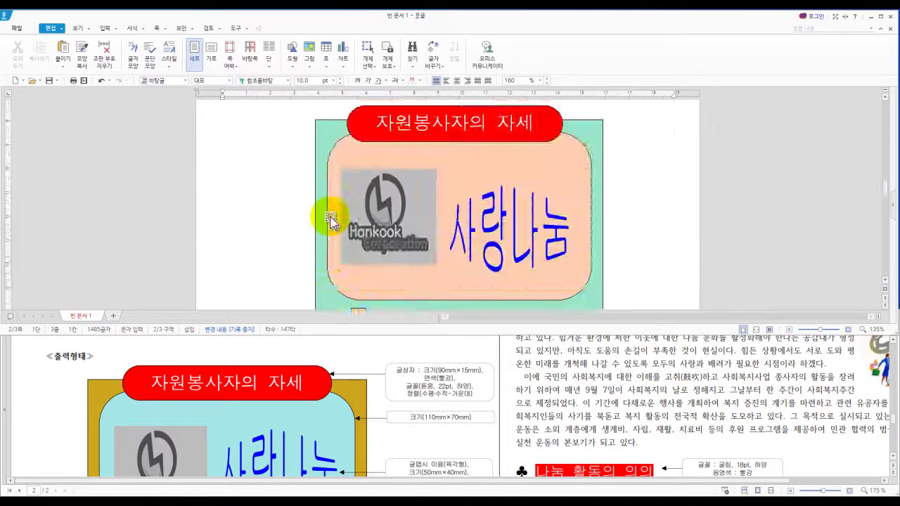
pyautogui.scroll(7, 336, 217)
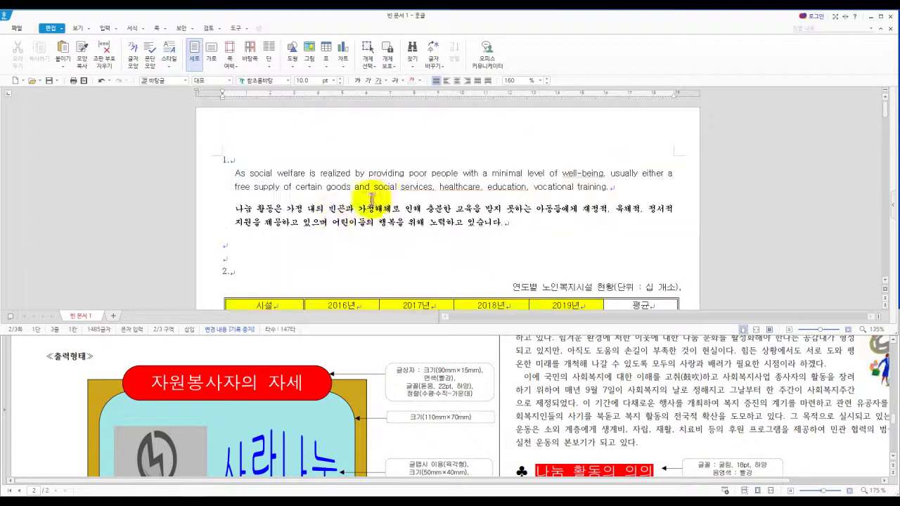
pyautogui.scroll(-5, 393, 224)
pyautogui.scroll(-5, 416, 240)
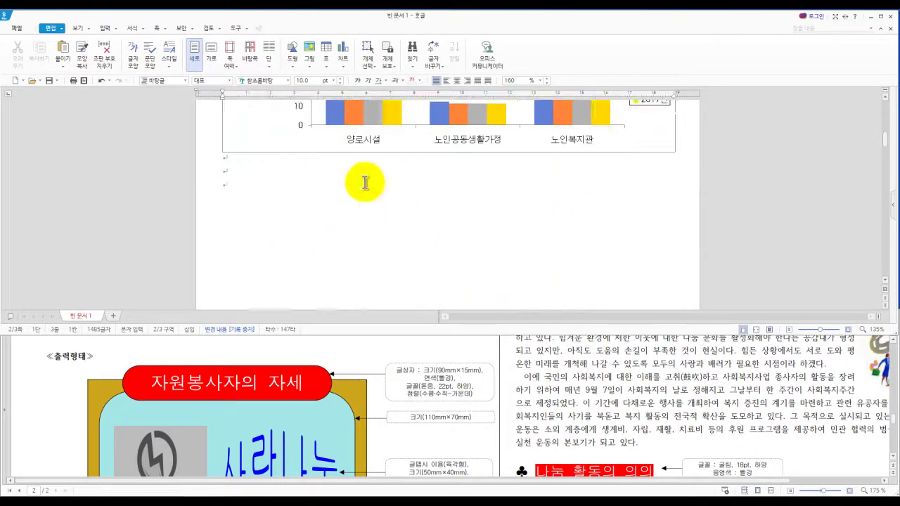